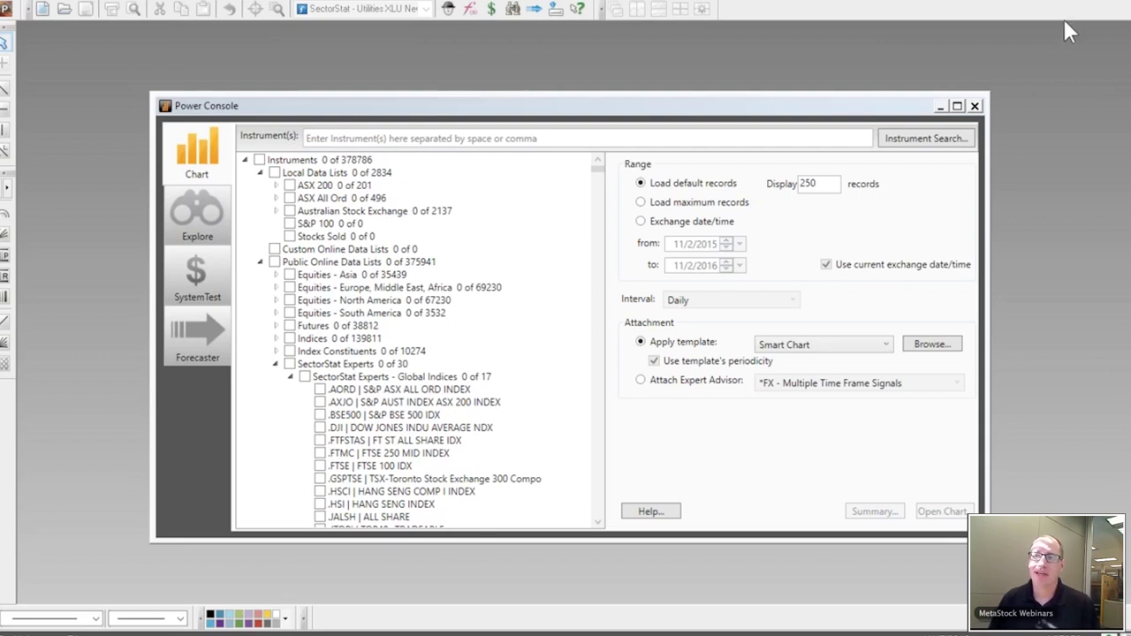
Step: Switch the program to offline mode and bring it back online
left_click_drag(735, 82, 493, 109)
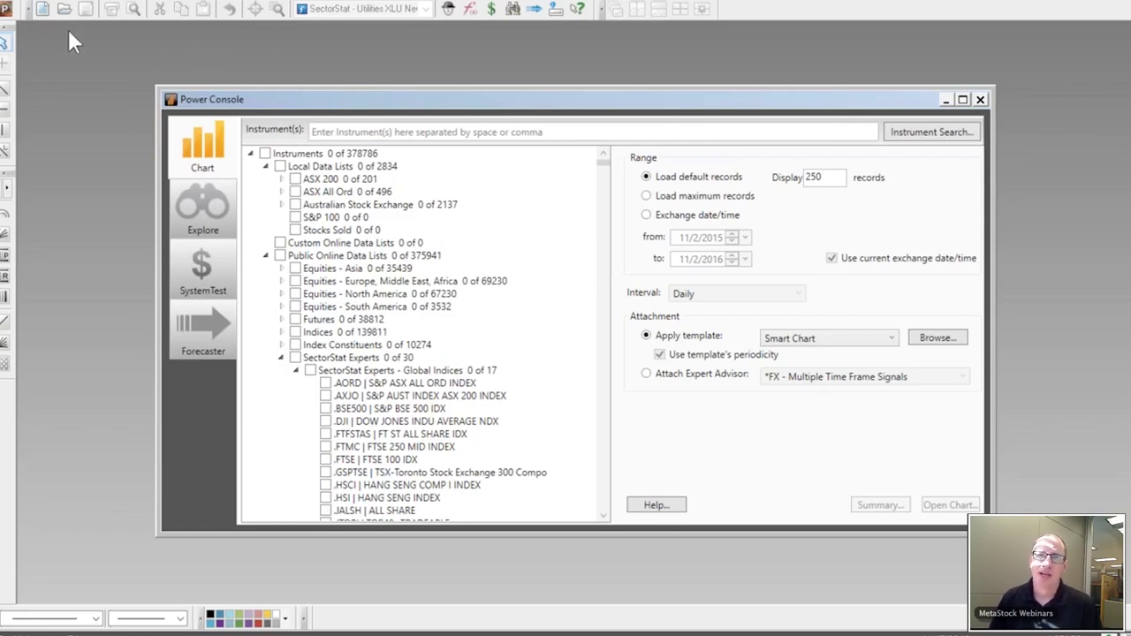
left_click(10, 2)
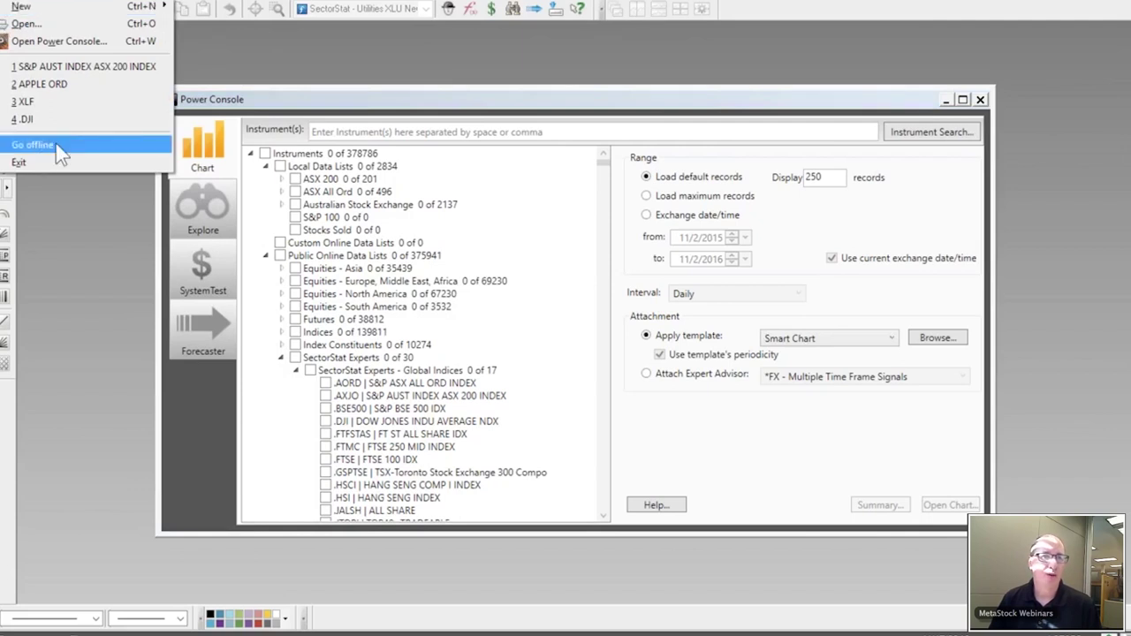
key("Escape")
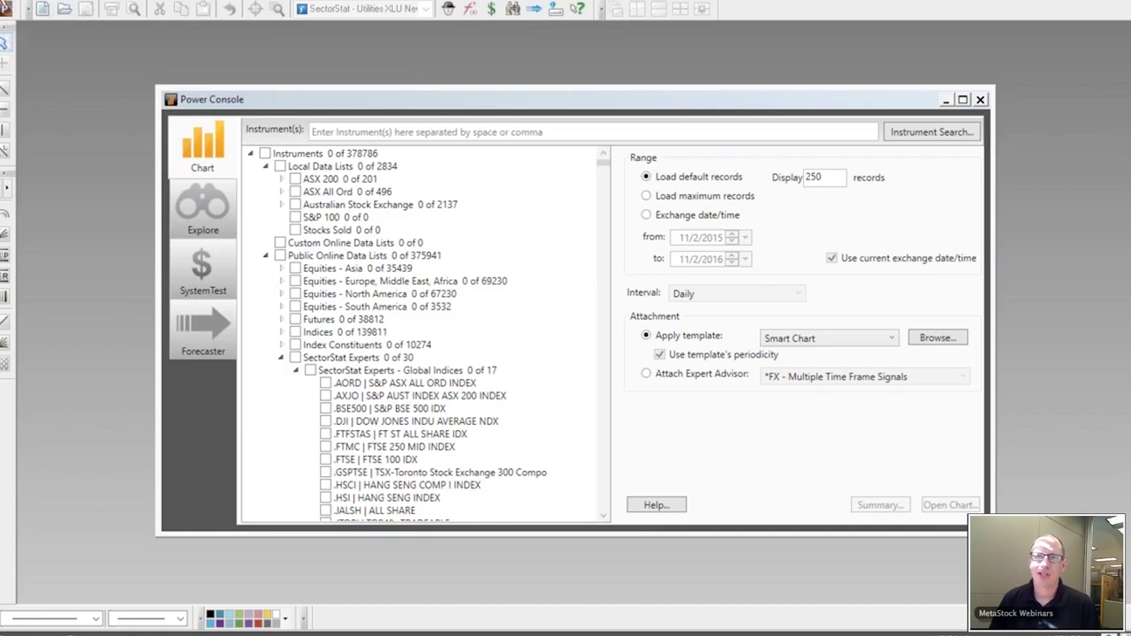
left_click(6, 9)
left_click(15, 144)
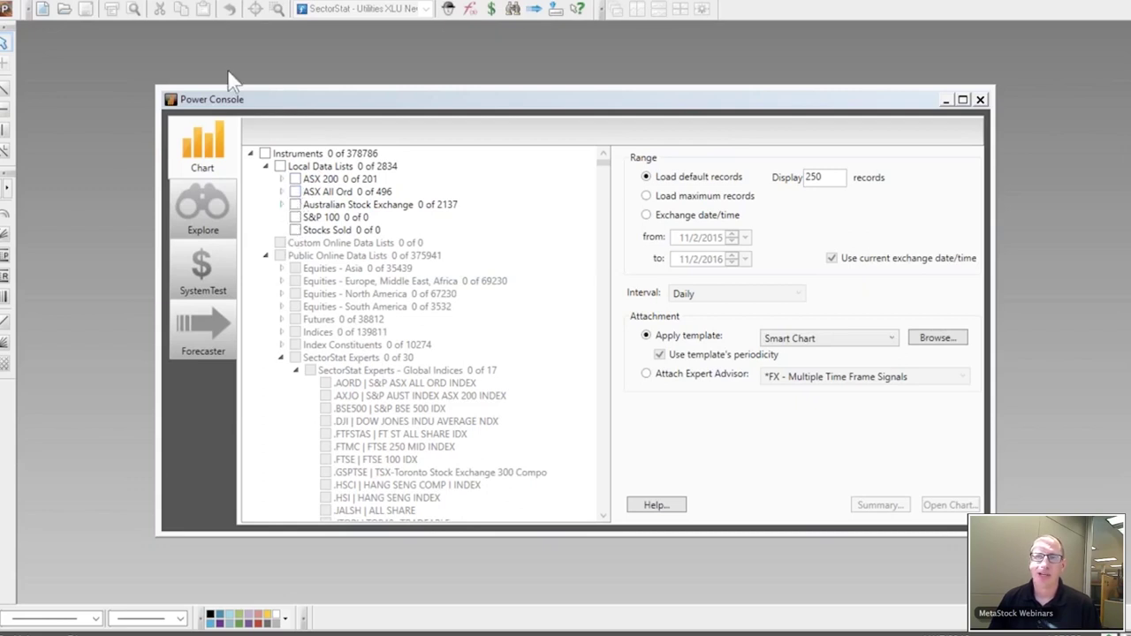
left_click(8, 13)
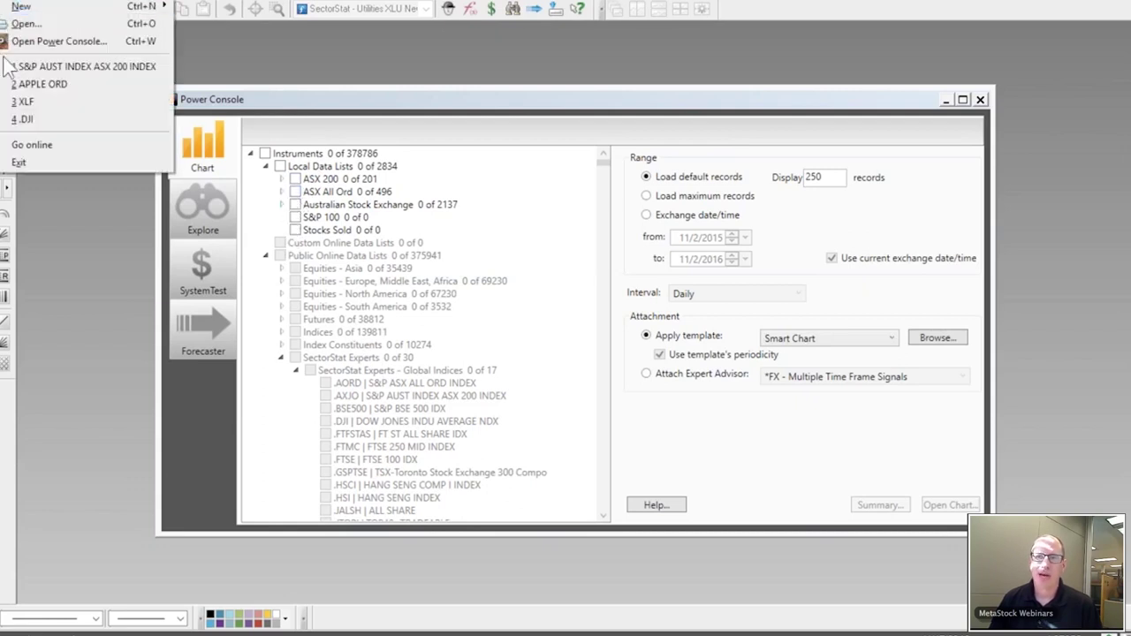
left_click(26, 145)
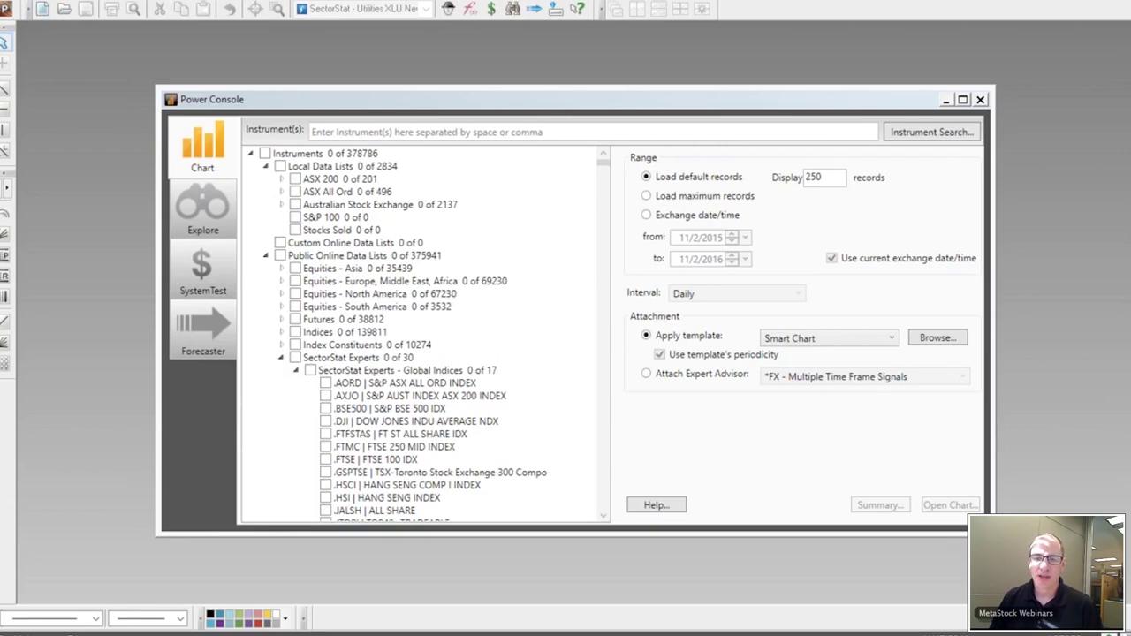
Step: Look for the MetaStock Pro Offline Mode shortcut among the installed Thomson Reuters programs
key("super")
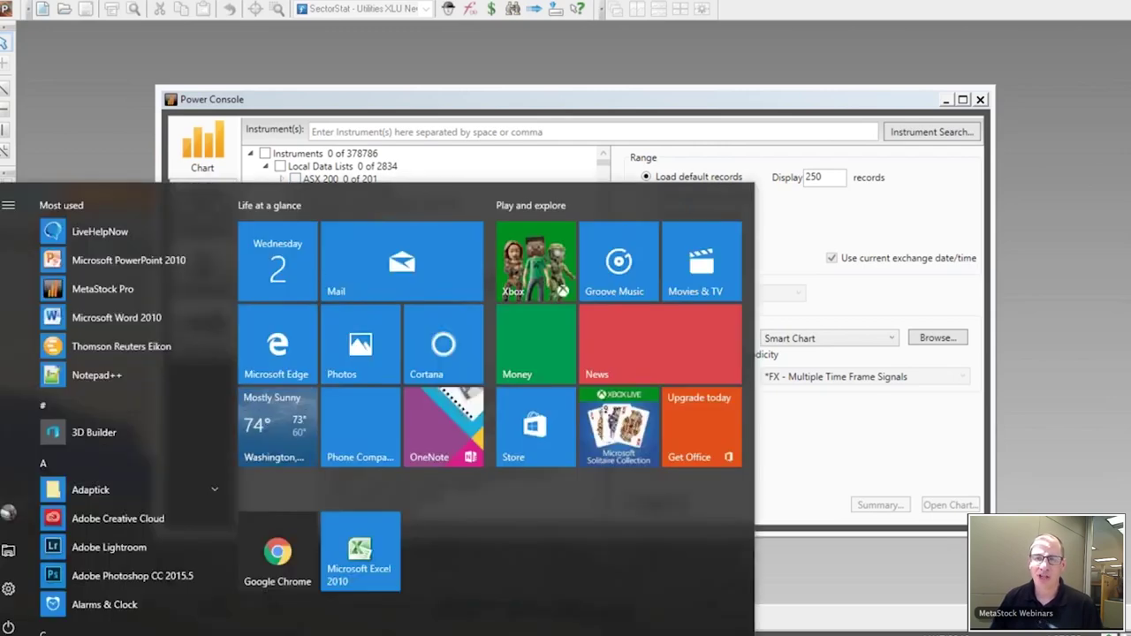
scroll(136, 353, "down", 5)
scroll(136, 364, "down", 15)
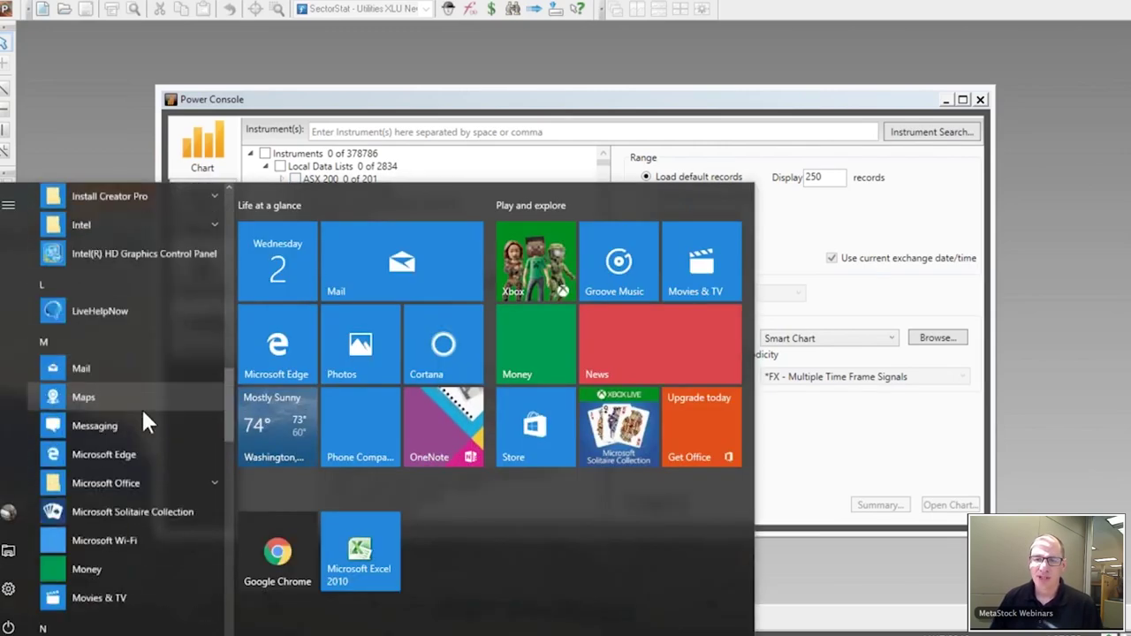
scroll(143, 413, "down", 3)
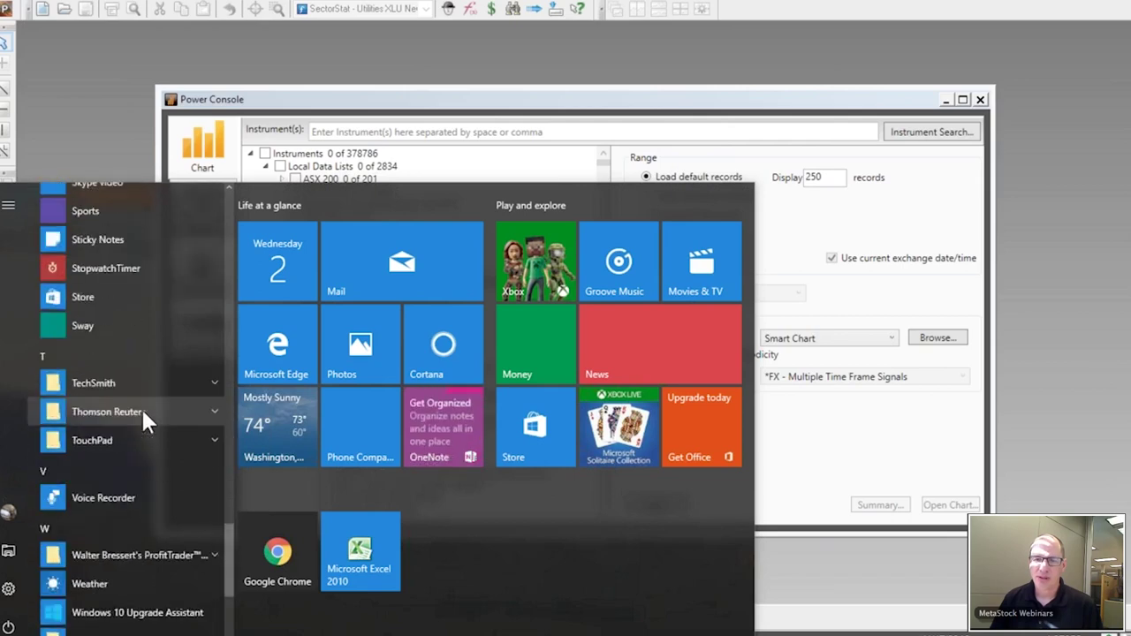
left_click(143, 412)
scroll(144, 485, "down", 2)
scroll(144, 484, "down", 3)
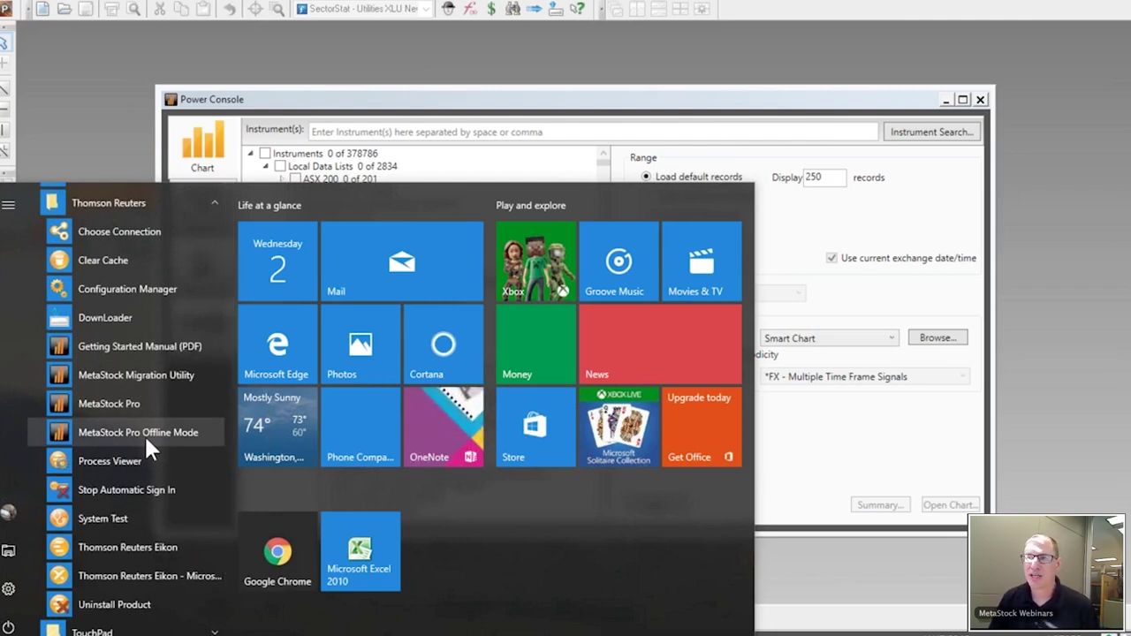
left_click(248, 106)
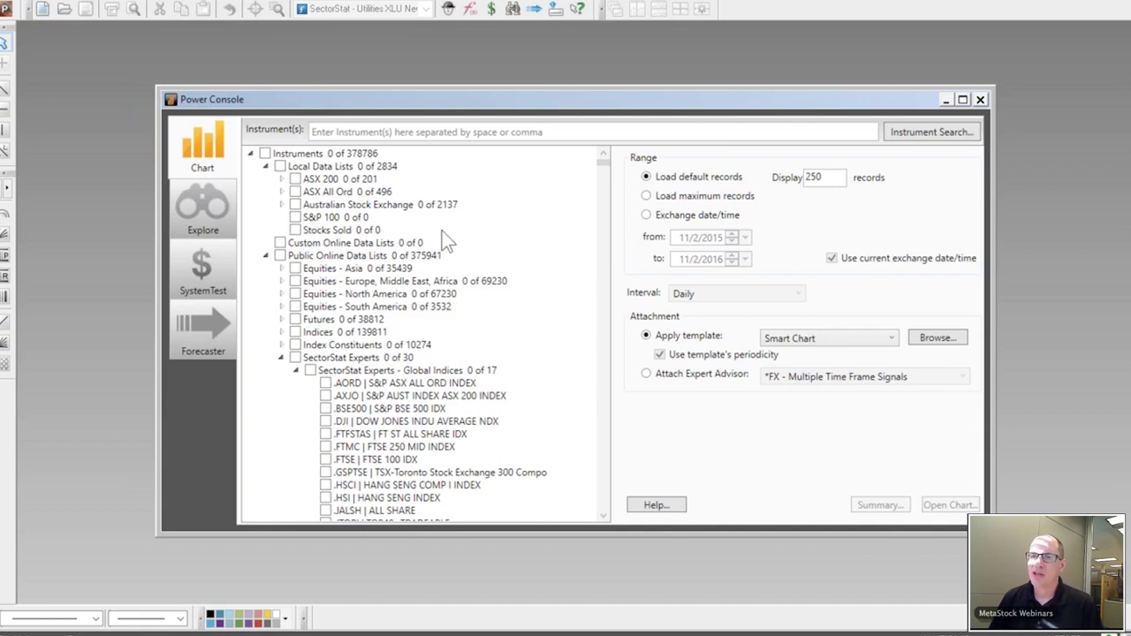
Step: Open the DownLoader and bring up its console for downloading data
left_click(556, 13)
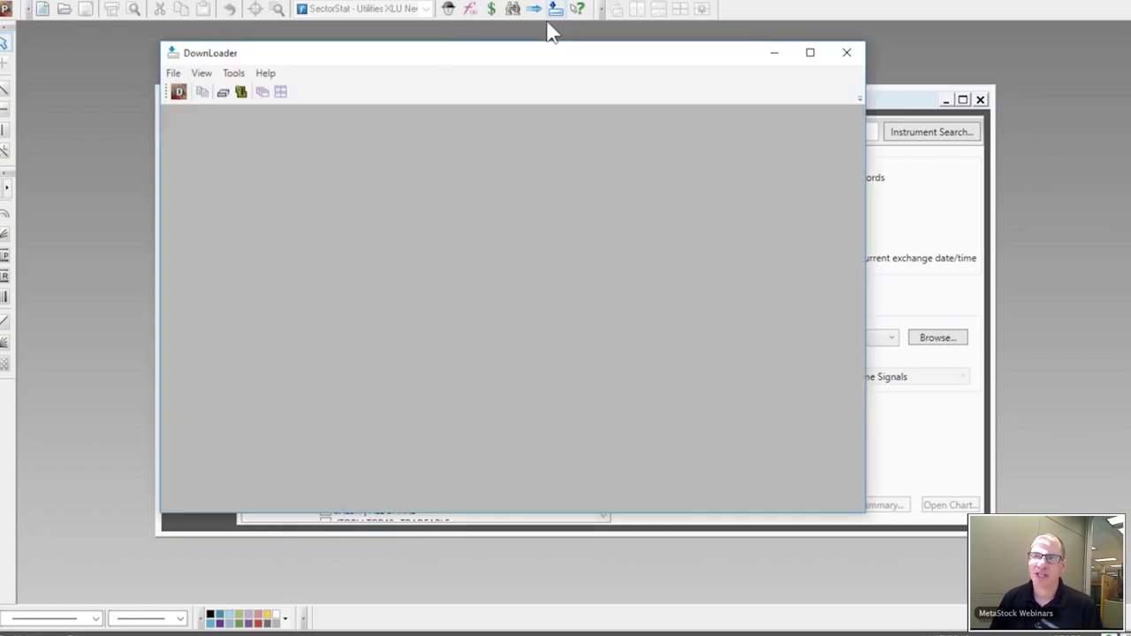
left_click(198, 92)
left_click_drag(441, 153, 425, 151)
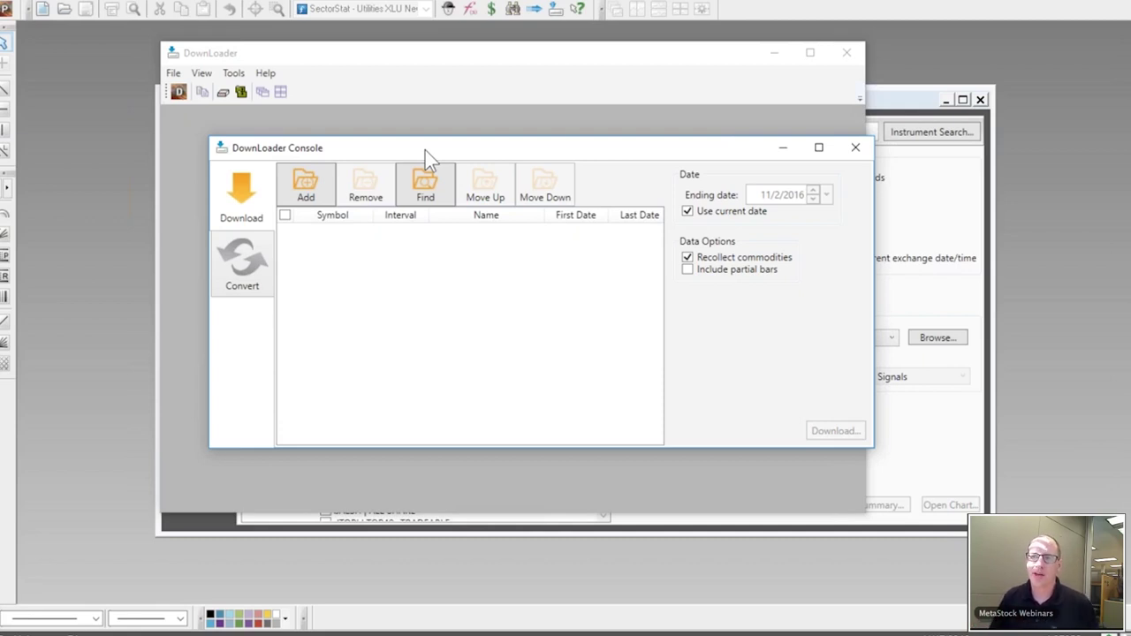
Step: Add the NASDAQ 100 folder from MetaStock Local Data to the download list and download its data
left_click(323, 185)
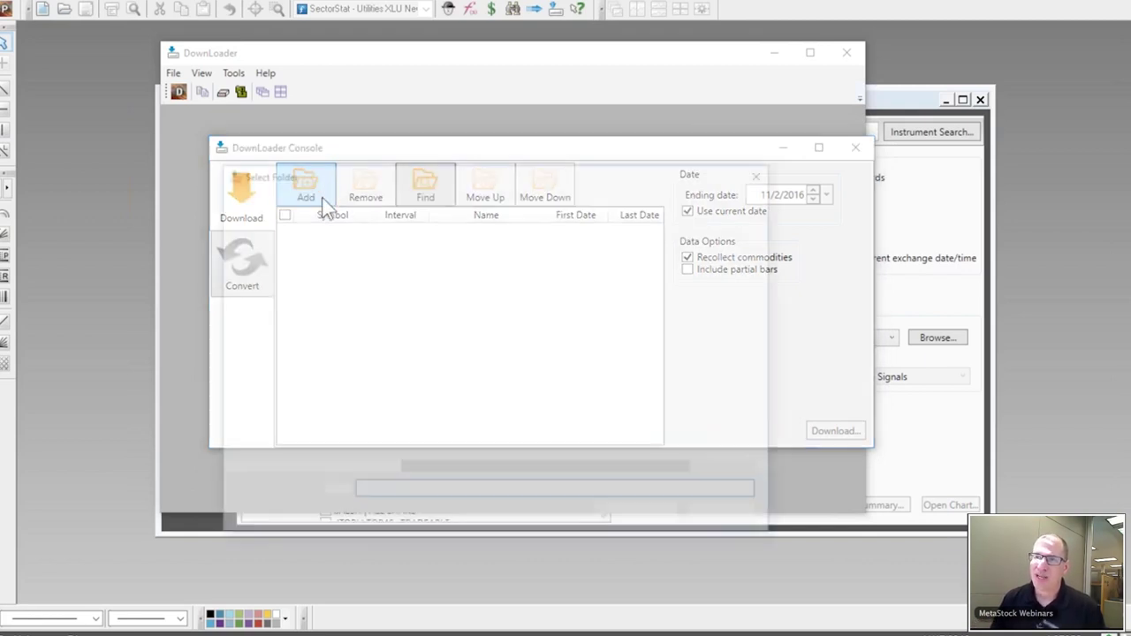
left_click_drag(421, 172, 417, 138)
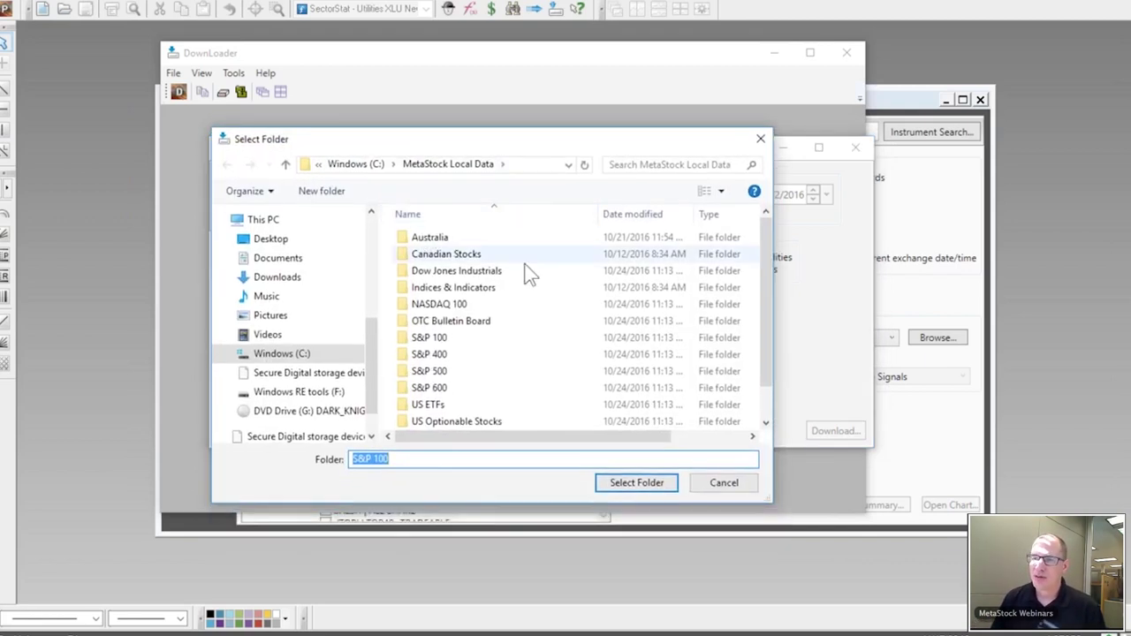
left_click(470, 304)
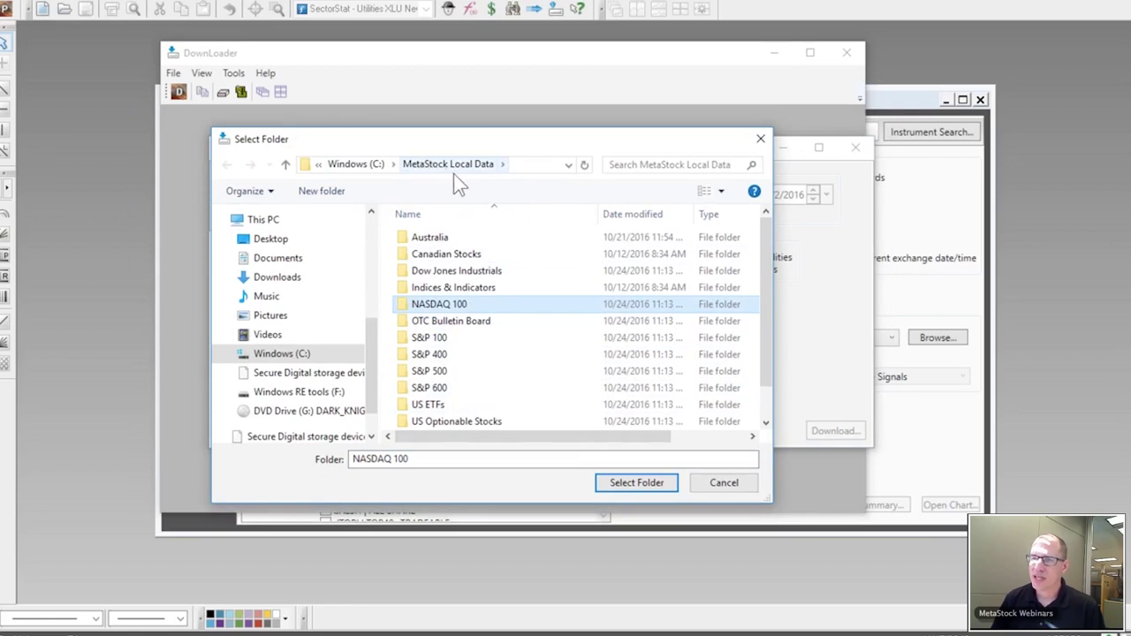
left_click(634, 485)
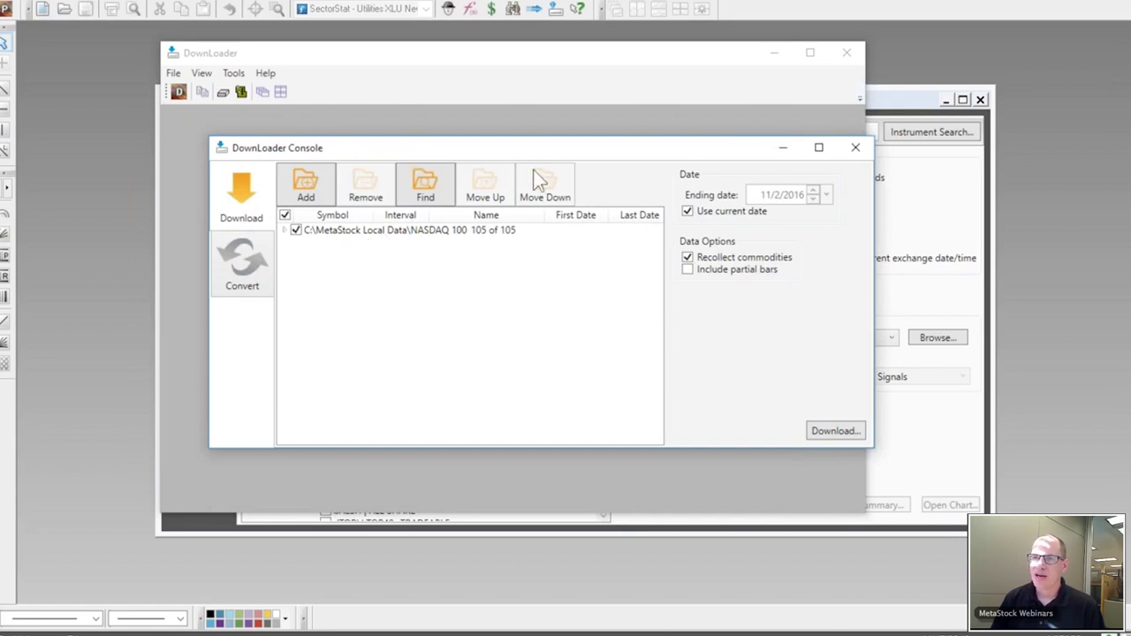
left_click(834, 431)
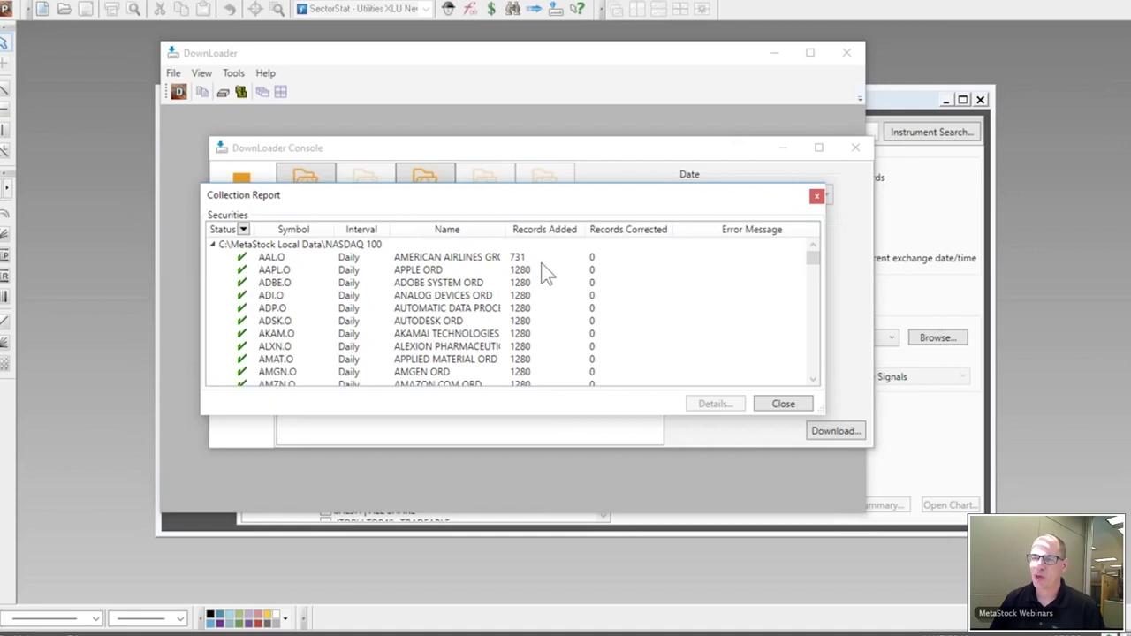
Step: Examine the records added for the NASDAQ 100 securities in the Collection Report and close it
scroll(539, 275, "down", 5)
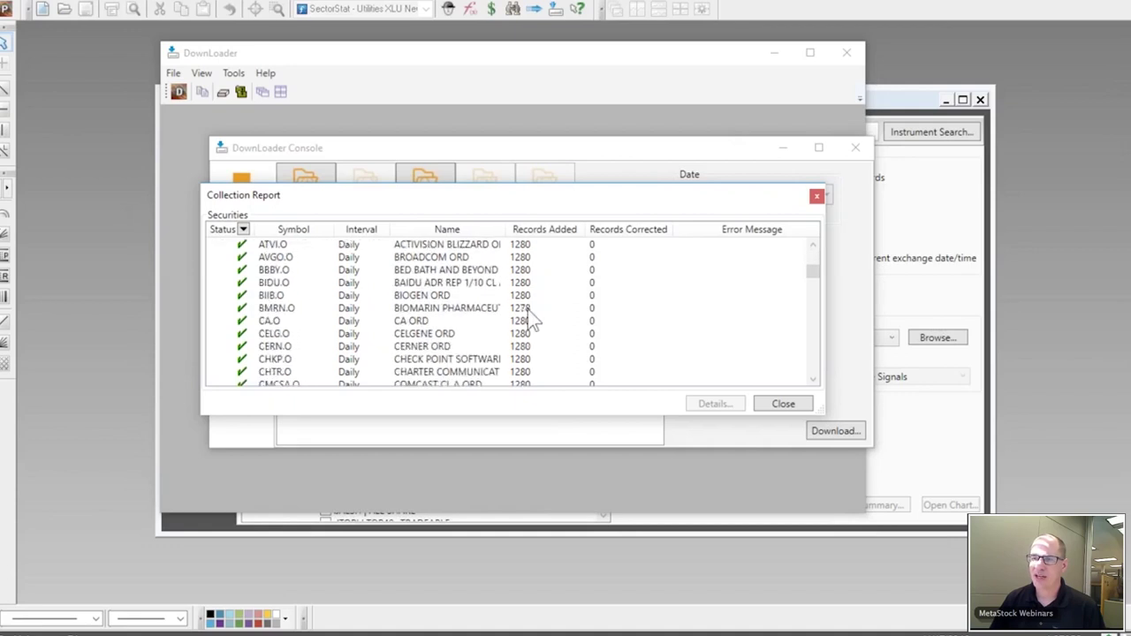
scroll(529, 316, "down", 8)
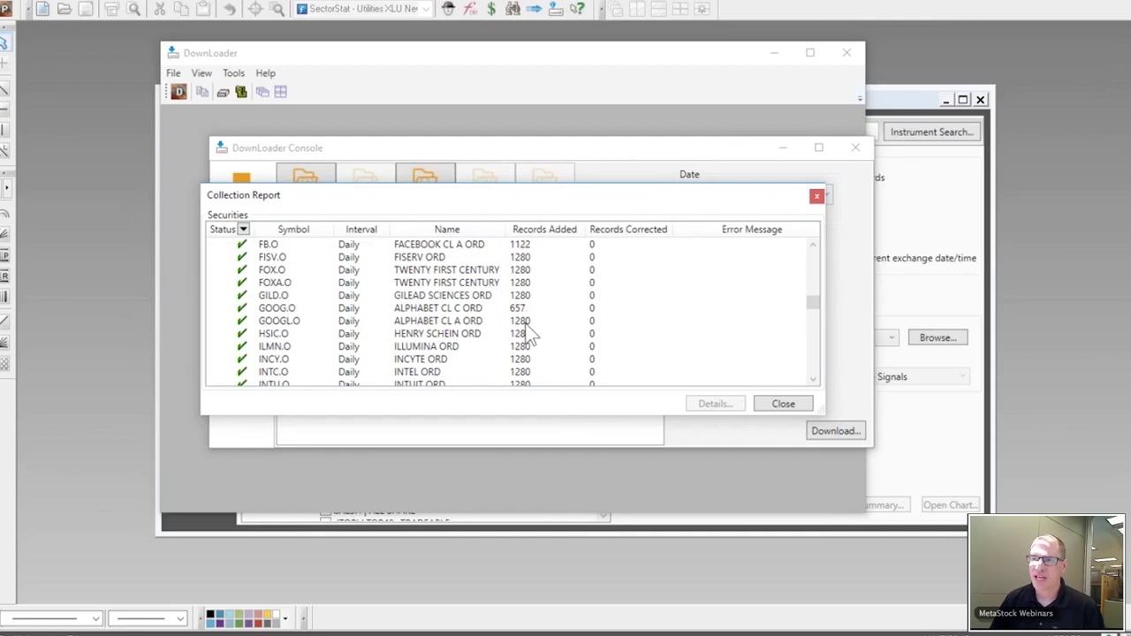
scroll(530, 331, "down", 4)
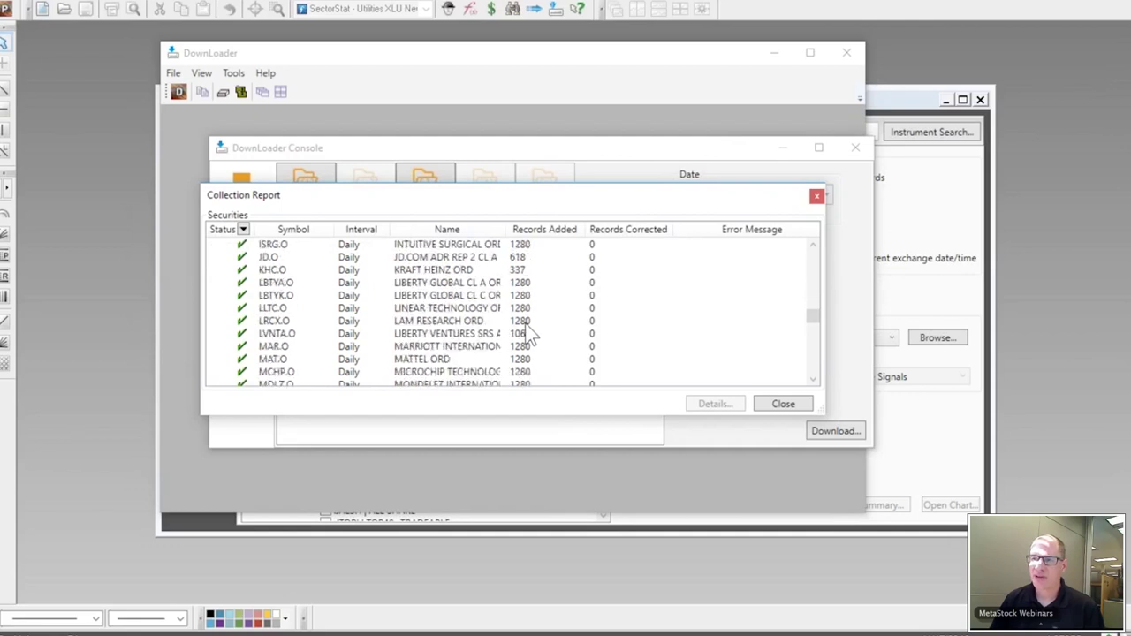
left_click(525, 271)
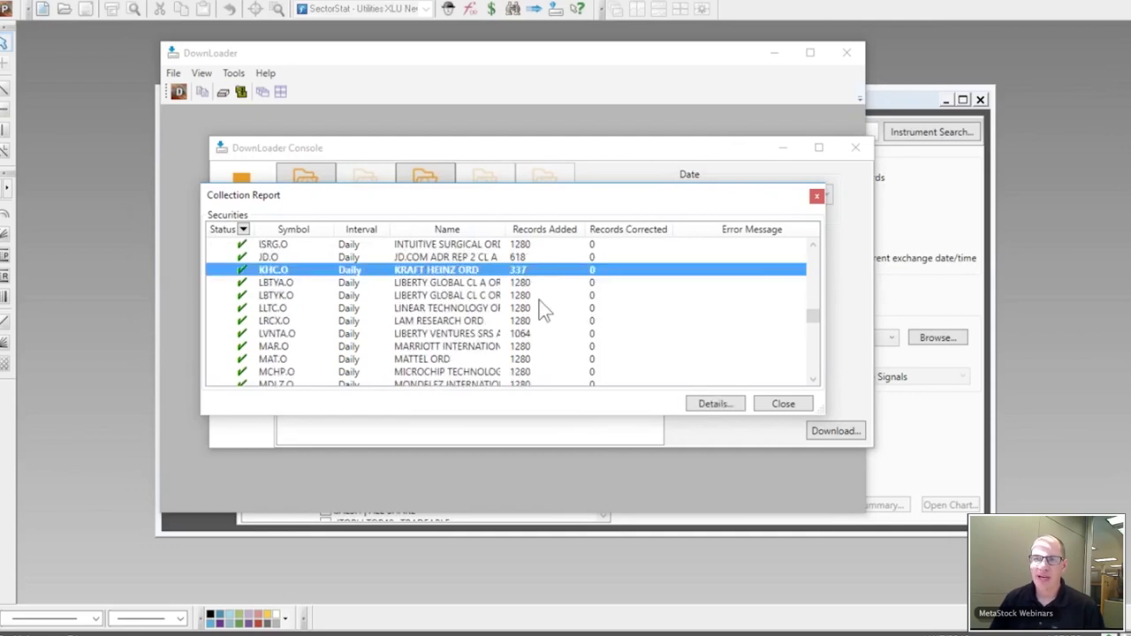
scroll(544, 309, "down", 12)
scroll(541, 309, "up", 20)
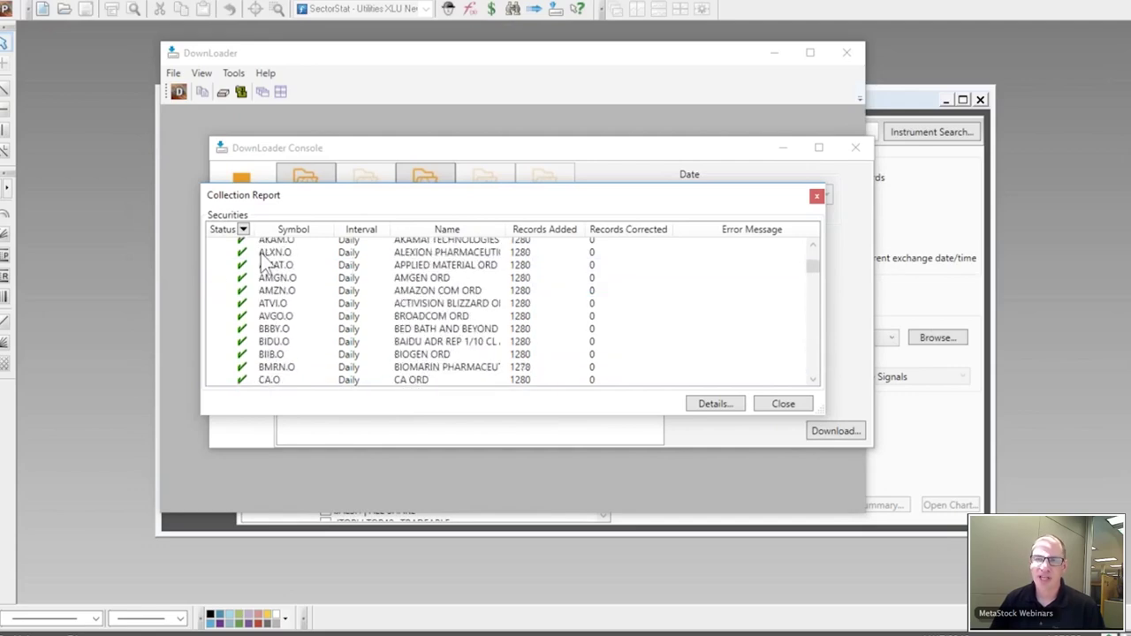
scroll(264, 259, "up", 3)
left_click(783, 404)
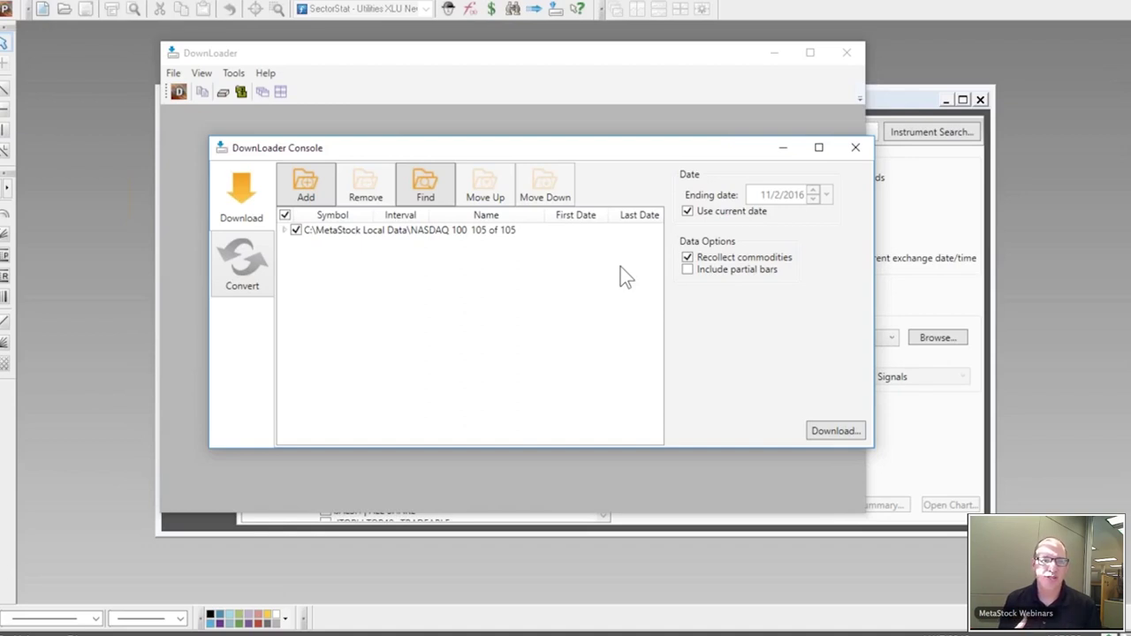
Step: Try to include partial bars in the download and decline the change
left_click(688, 270)
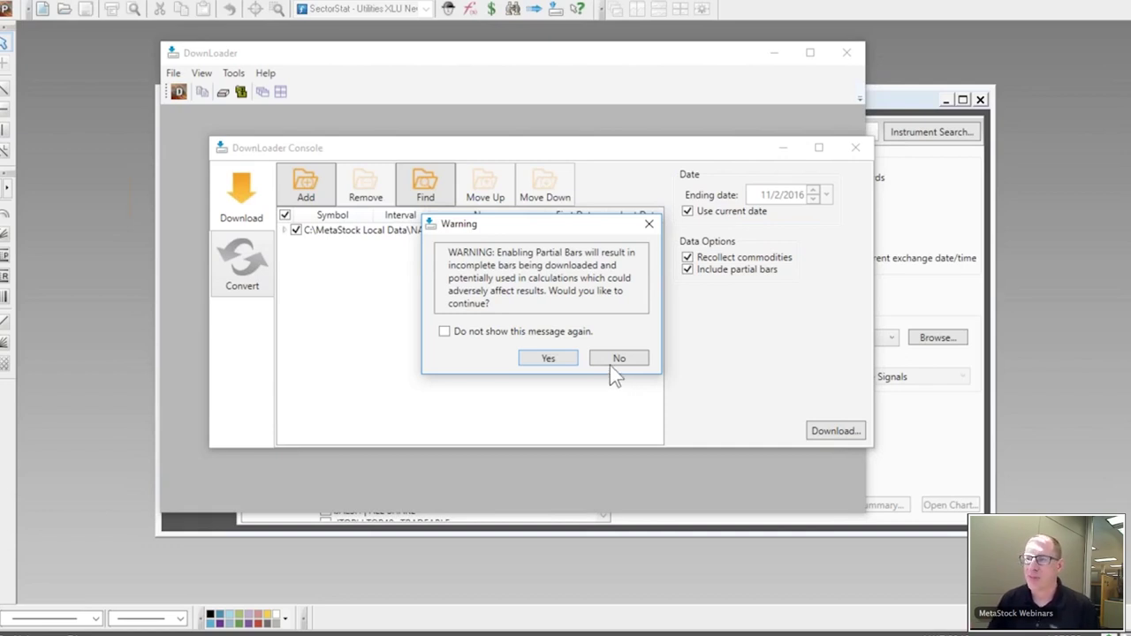
left_click(610, 363)
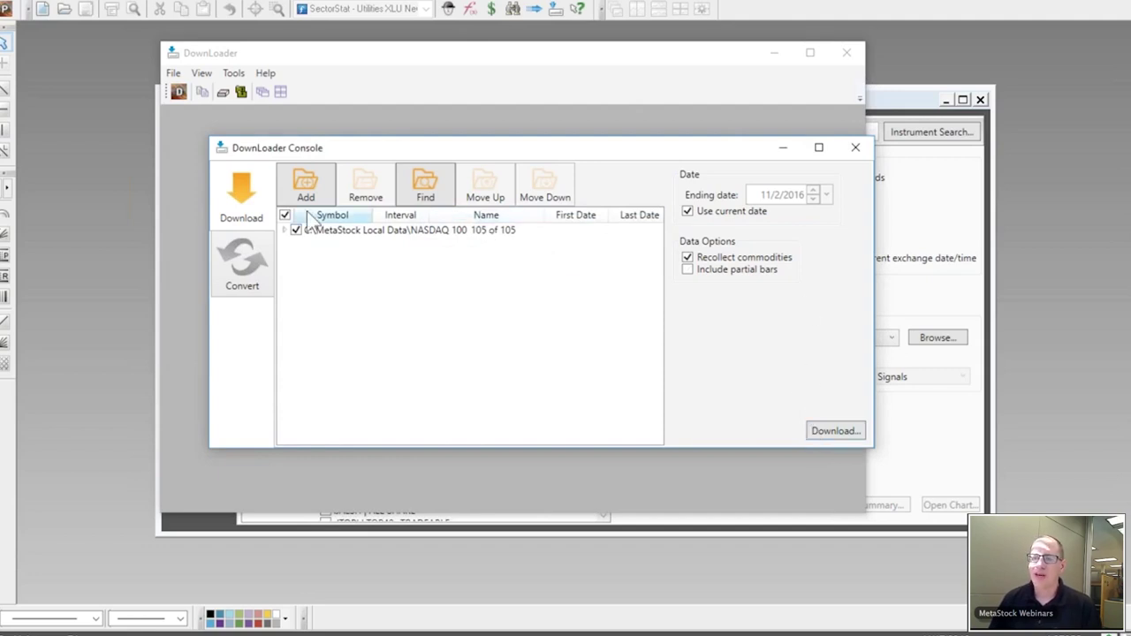
Step: Examine the source file types offered for data conversion and return to the download list
left_click(246, 265)
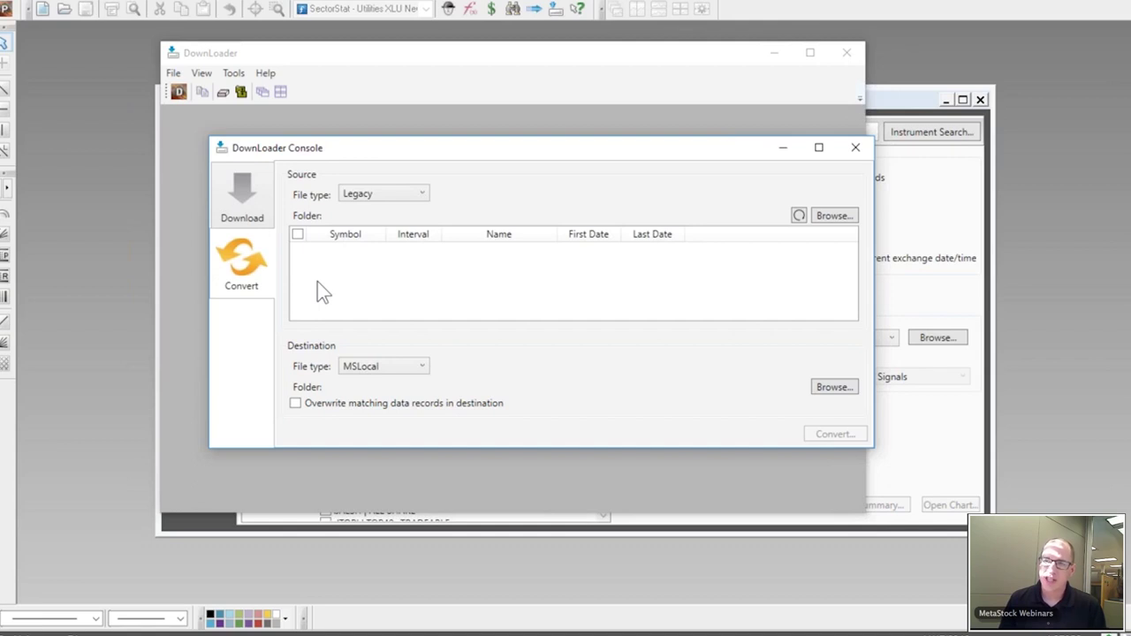
left_click(369, 198)
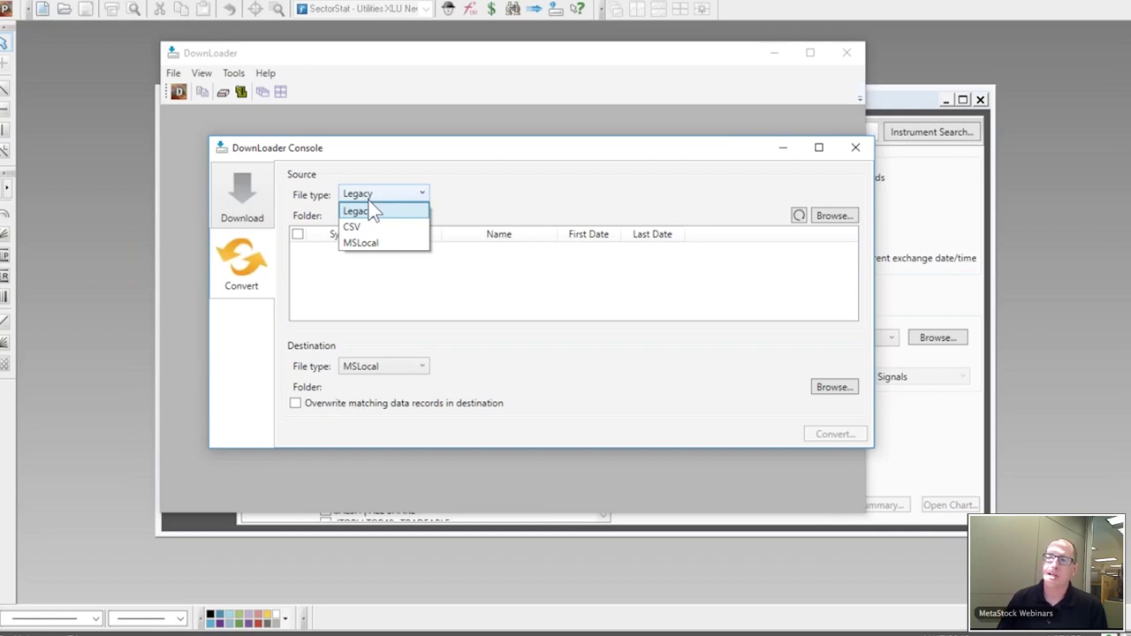
left_click(472, 211)
left_click(388, 192)
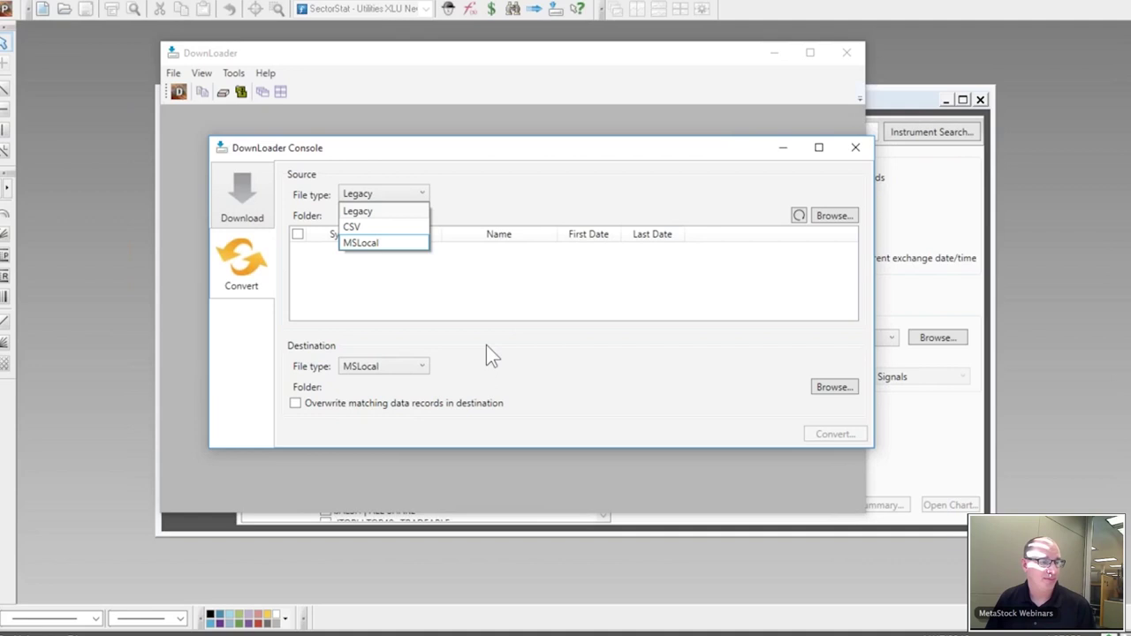
left_click(739, 173)
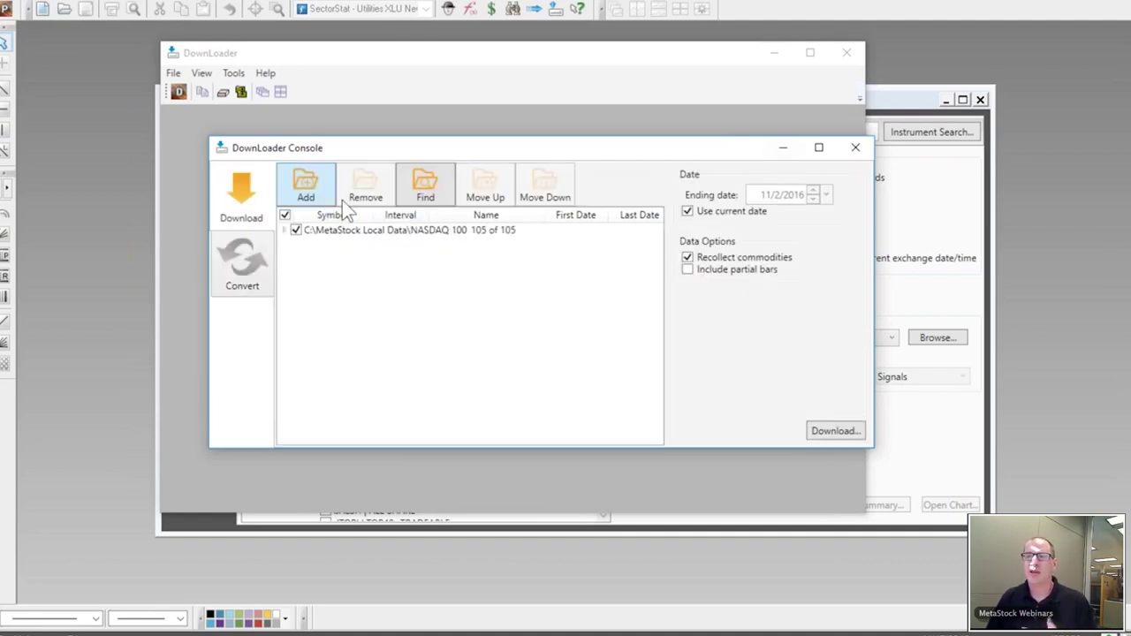
Step: Examine the actions available for the checked securities in the NASDAQ 100 folder and close the DownLoader
left_click(394, 235)
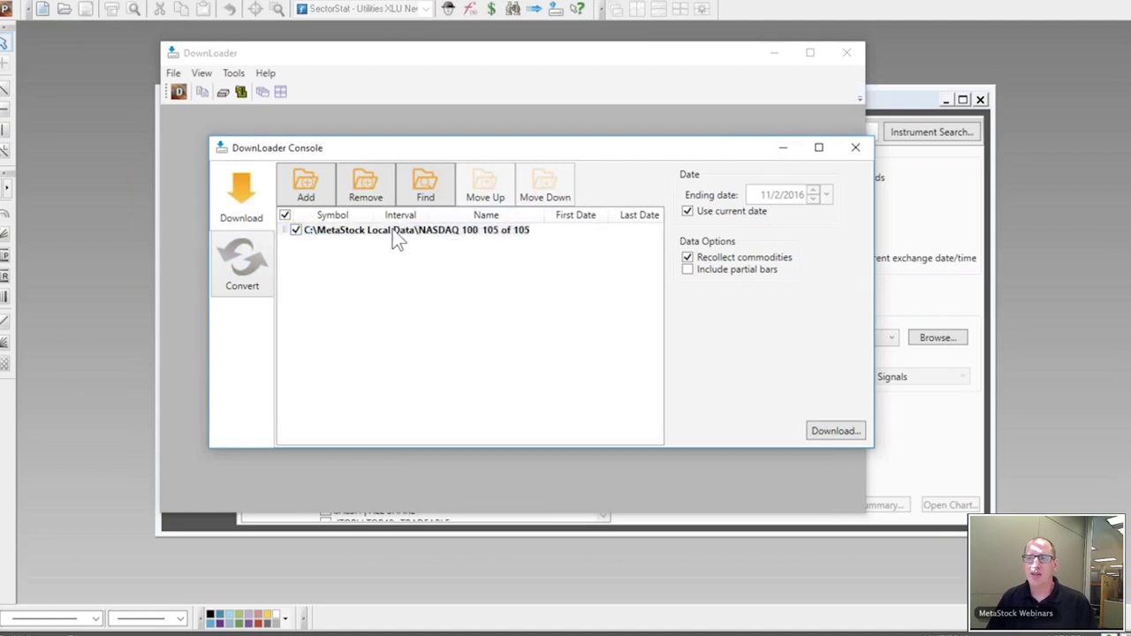
right_click(394, 234)
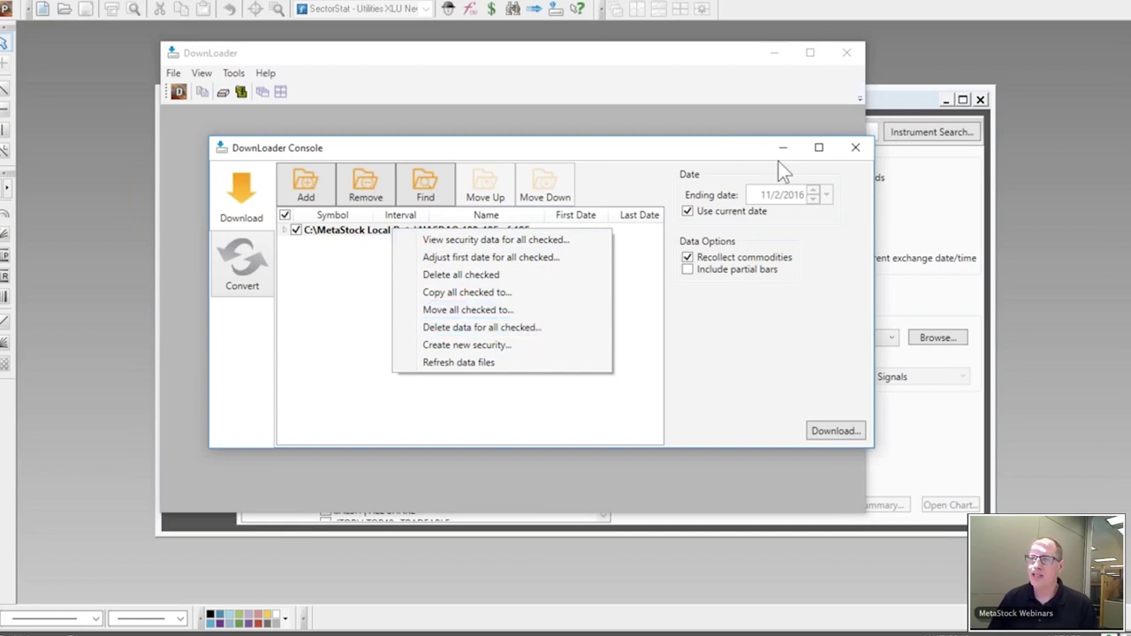
left_click(861, 154)
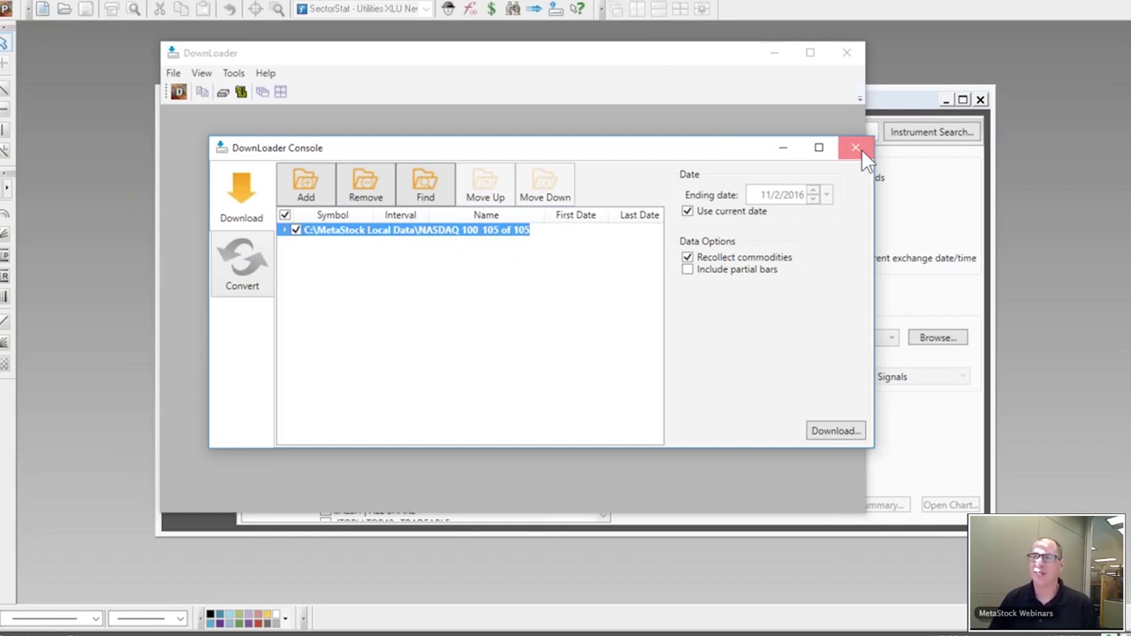
left_click(861, 151)
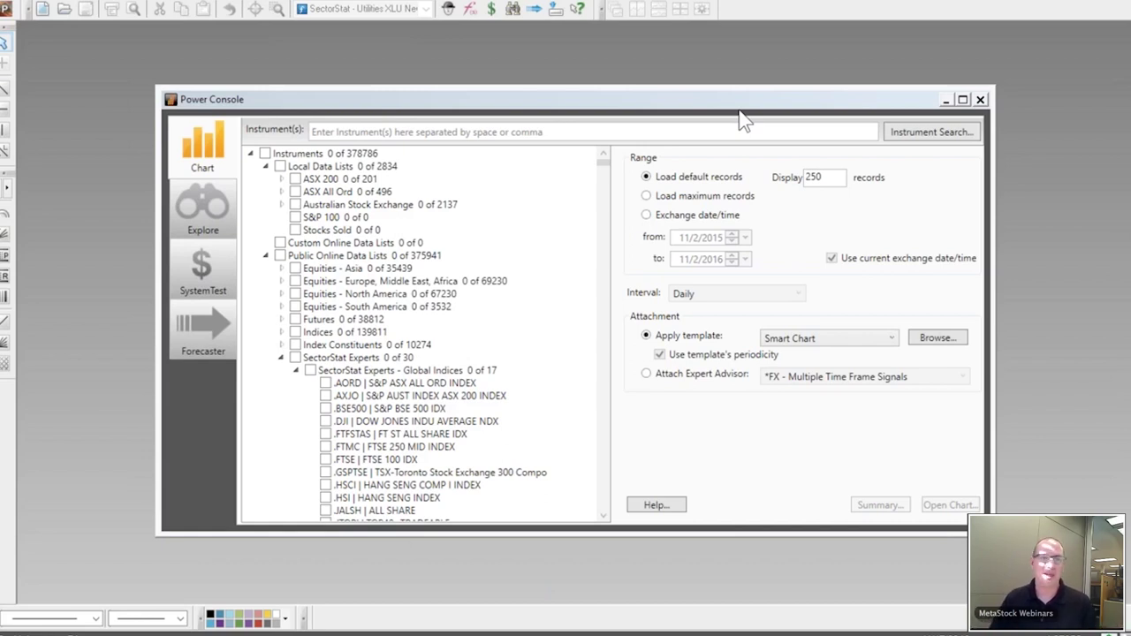
Step: Open the Custom List Manager, start a new list for local data, and browse for its local instruments
right_click(310, 165)
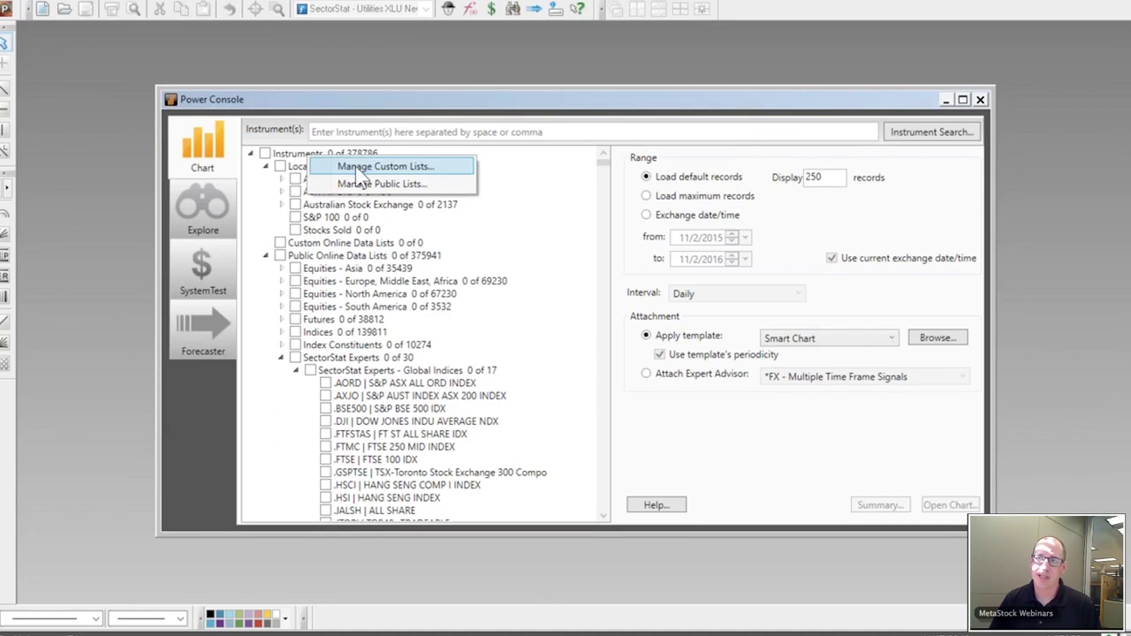
left_click(357, 168)
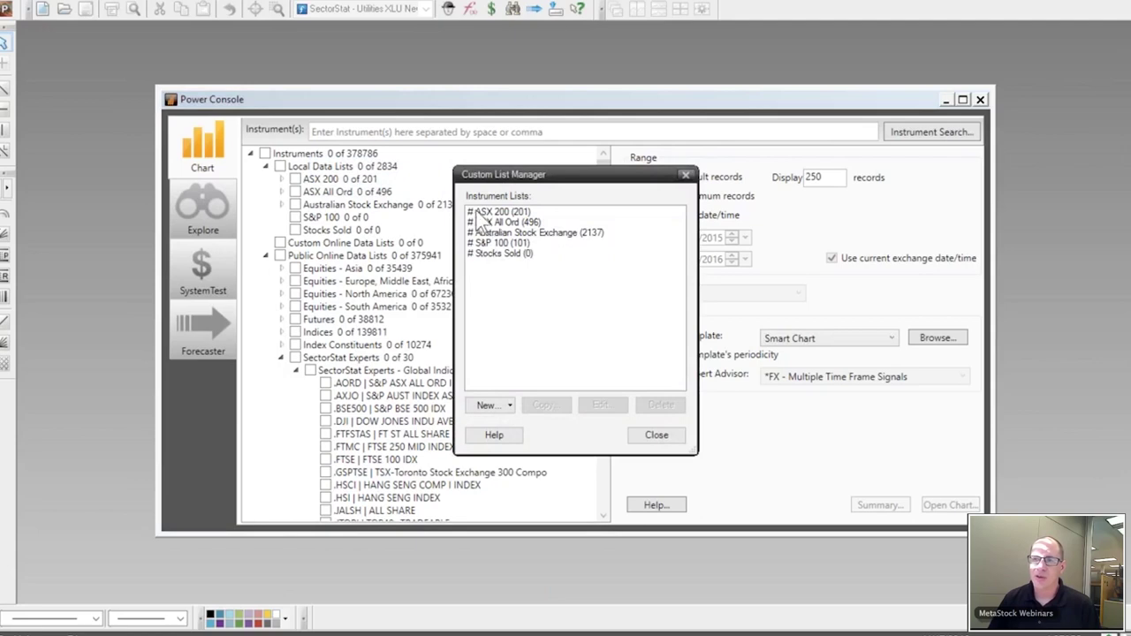
left_click(511, 409)
left_click(507, 447)
left_click(460, 206)
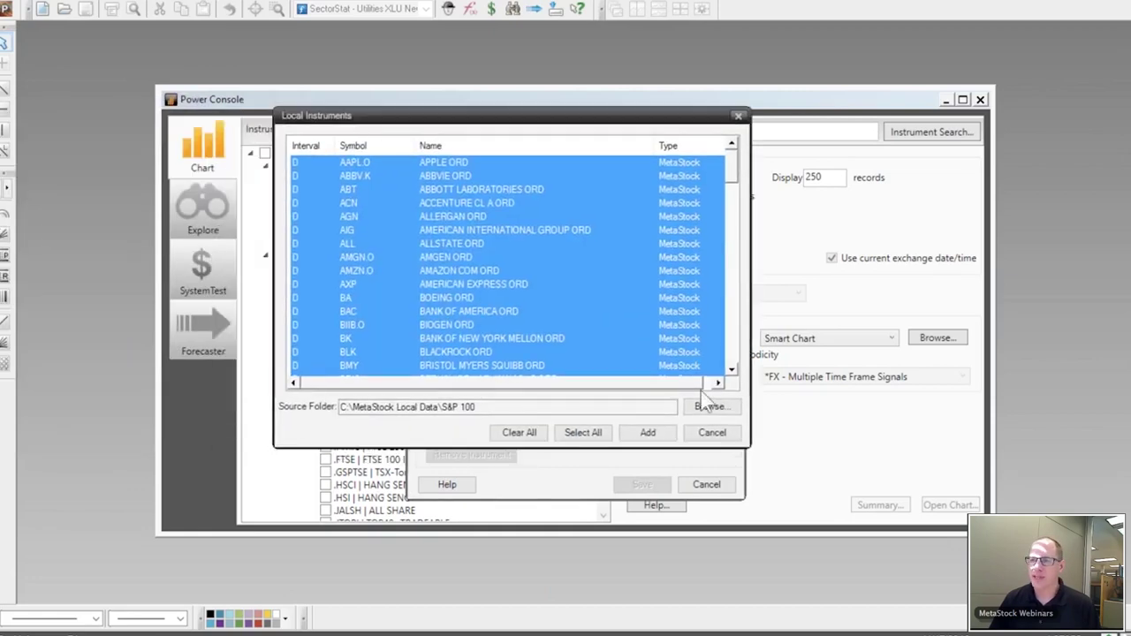
Step: Add all instruments from the C:\MetaStock Local Data\NASDAQ 100 folder to the new custom list
left_click(702, 400)
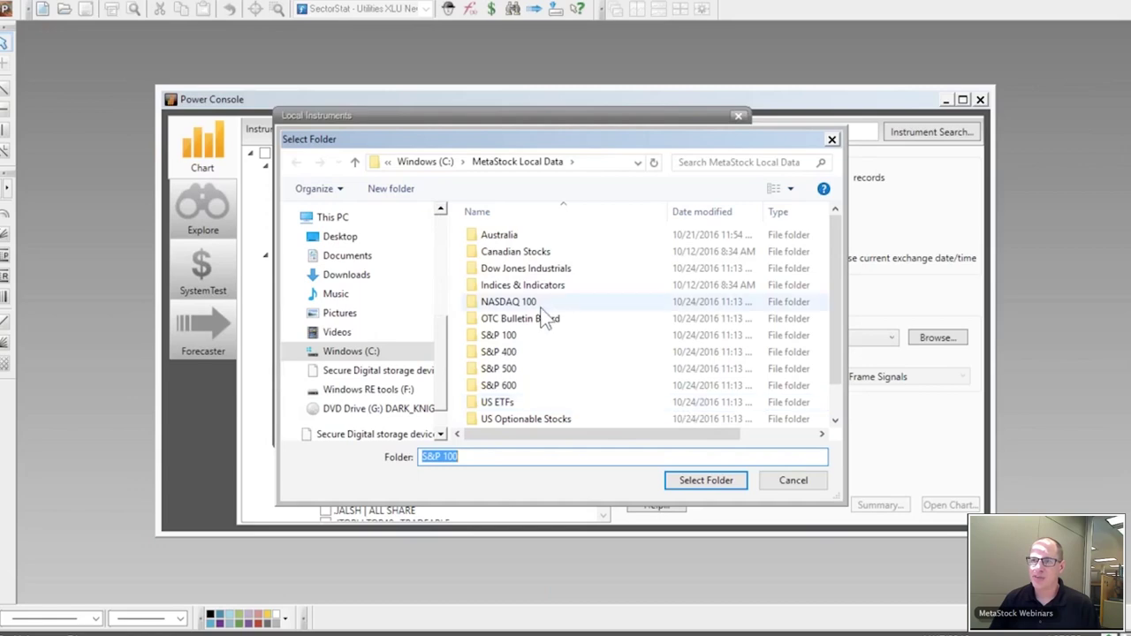
left_click(536, 303)
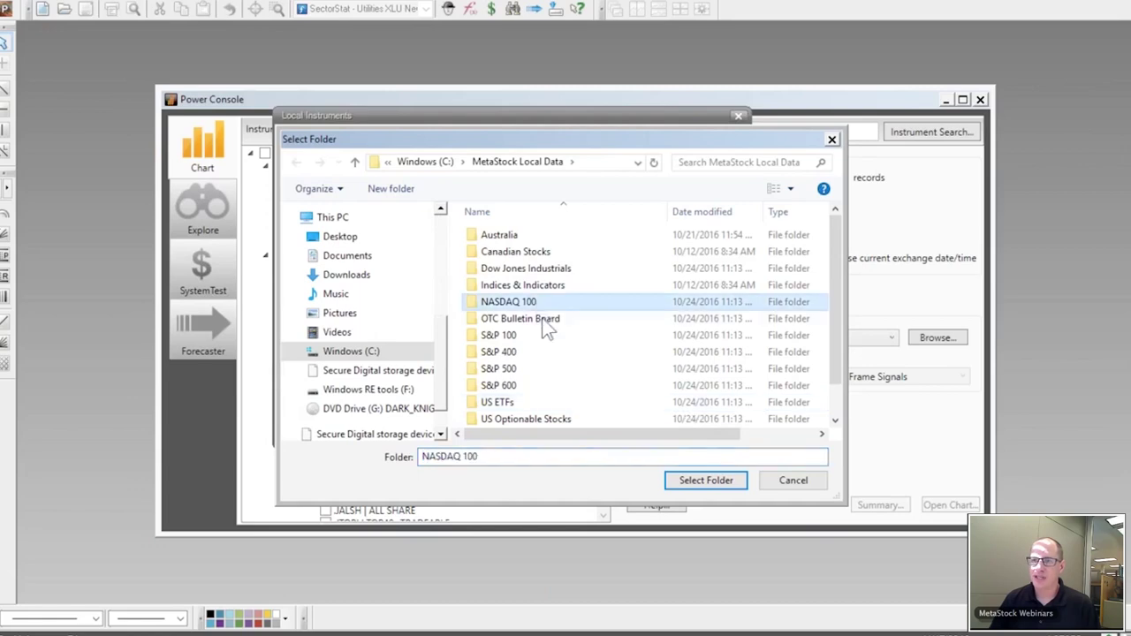
left_click(676, 484)
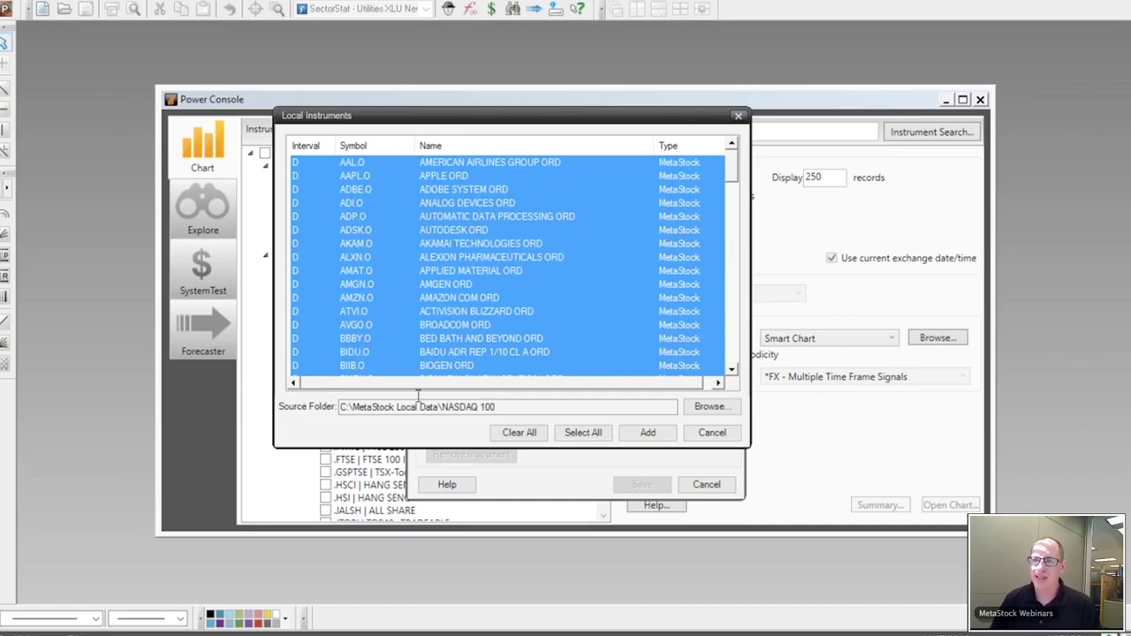
left_click(643, 432)
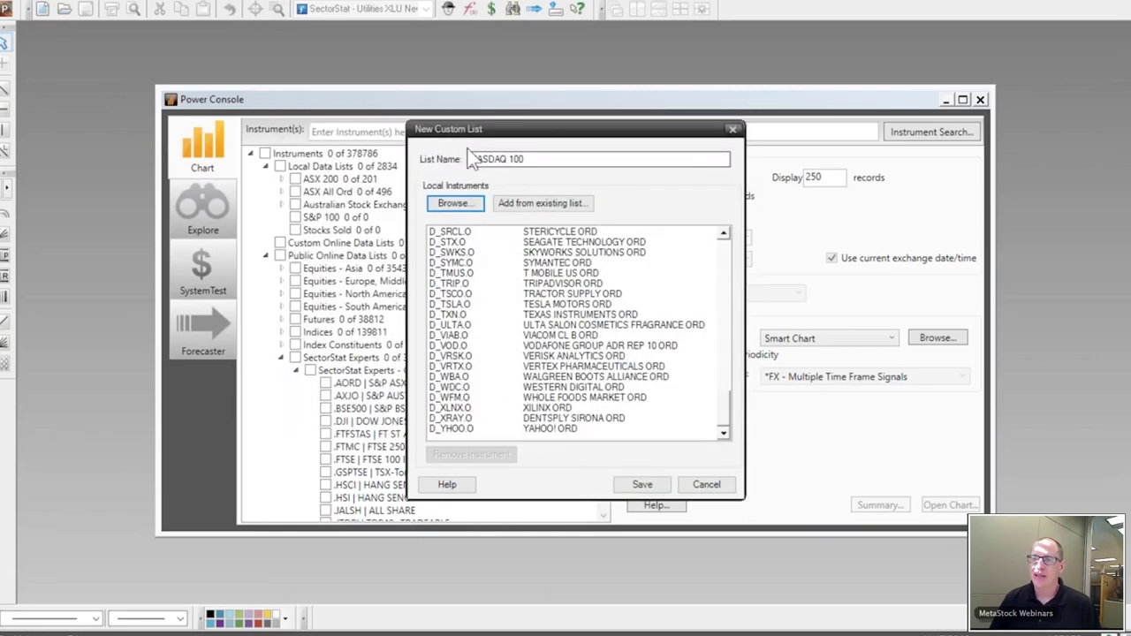
Step: Save the new custom list under the name NASDAQ 100 and close the Custom List Manager
left_click(550, 161)
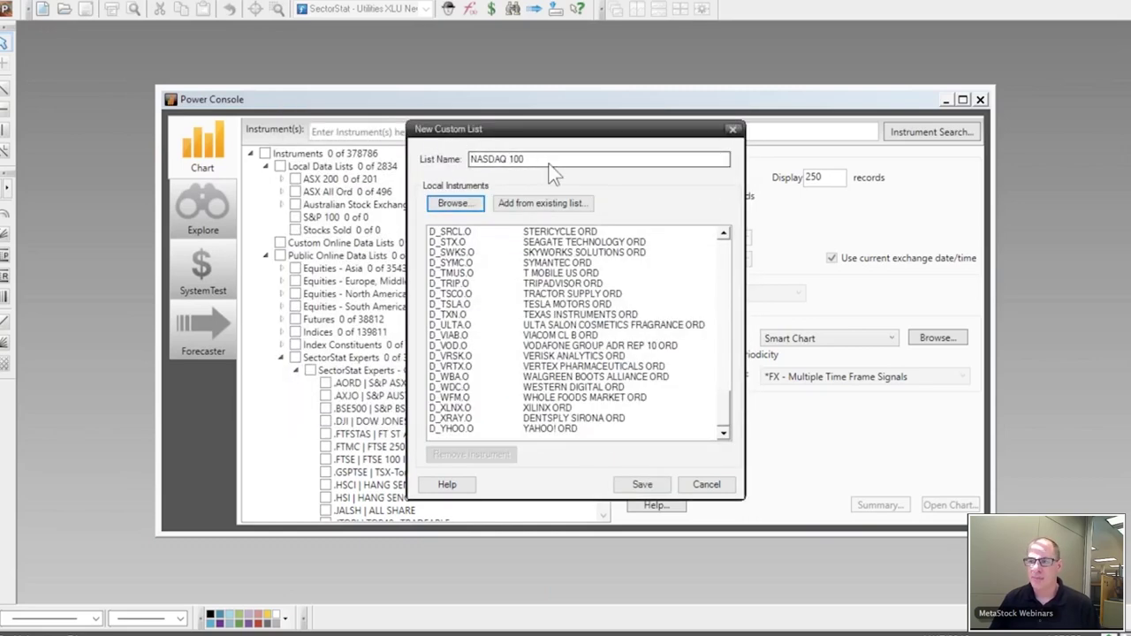
left_click(651, 491)
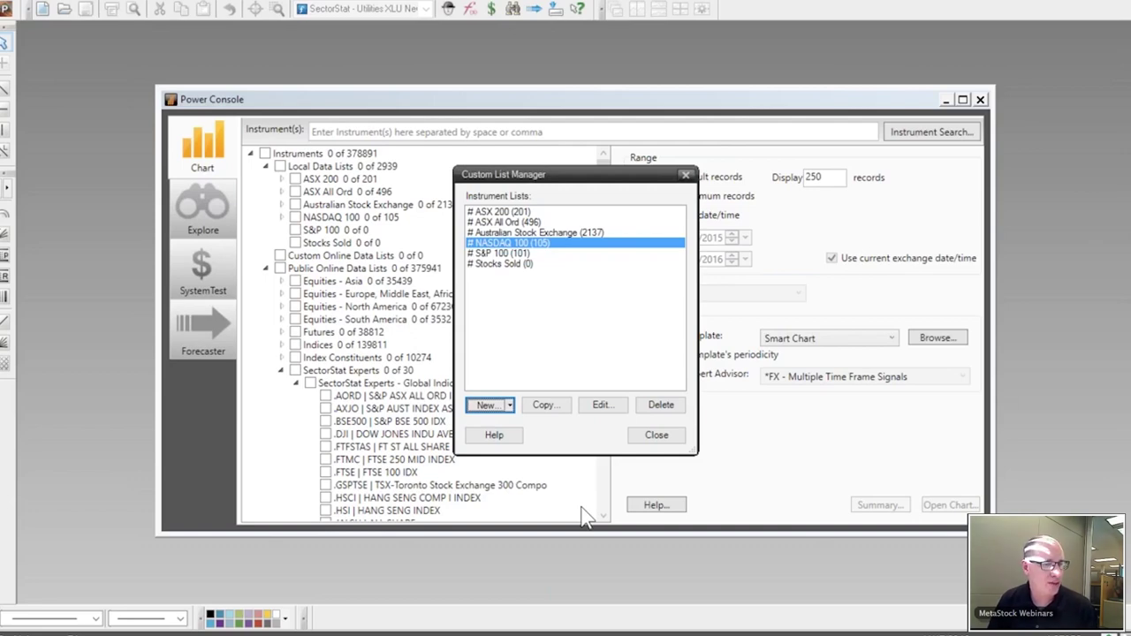
left_click(651, 442)
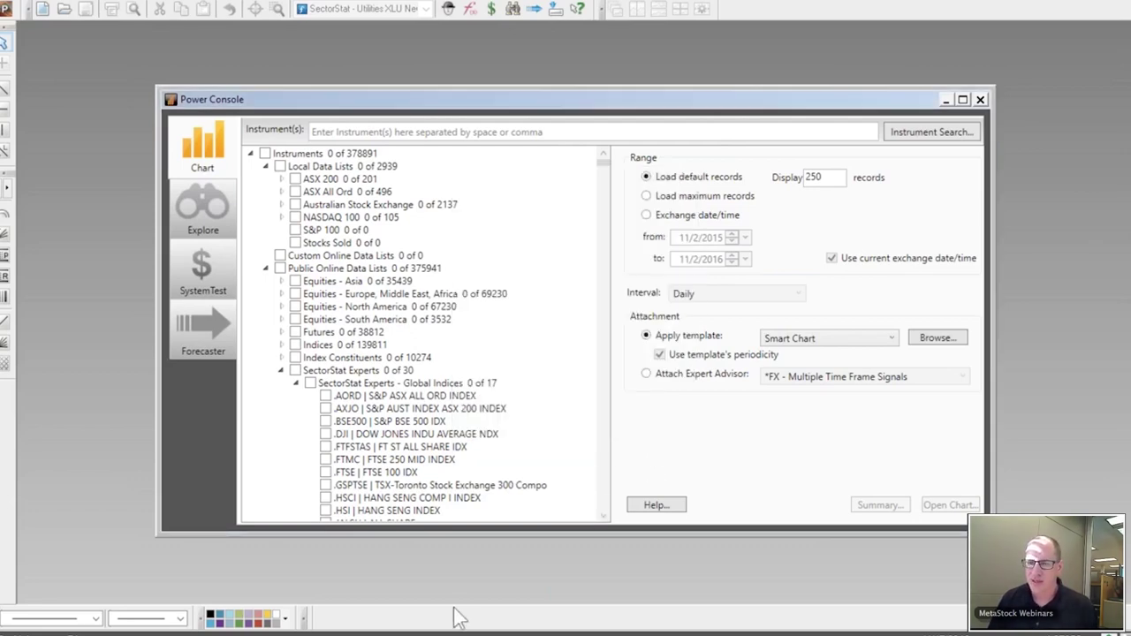
Step: Switch to the Chrome window with the new tab, maximize it, and open the MetaStock website
mouse_move(336, 598)
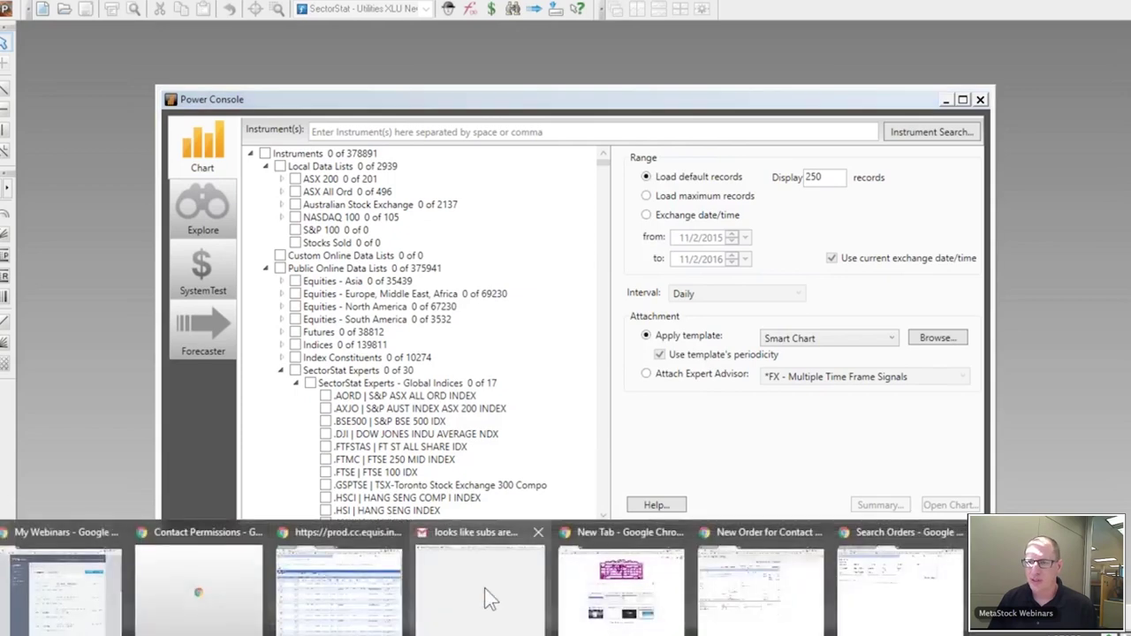
mouse_move(484, 588)
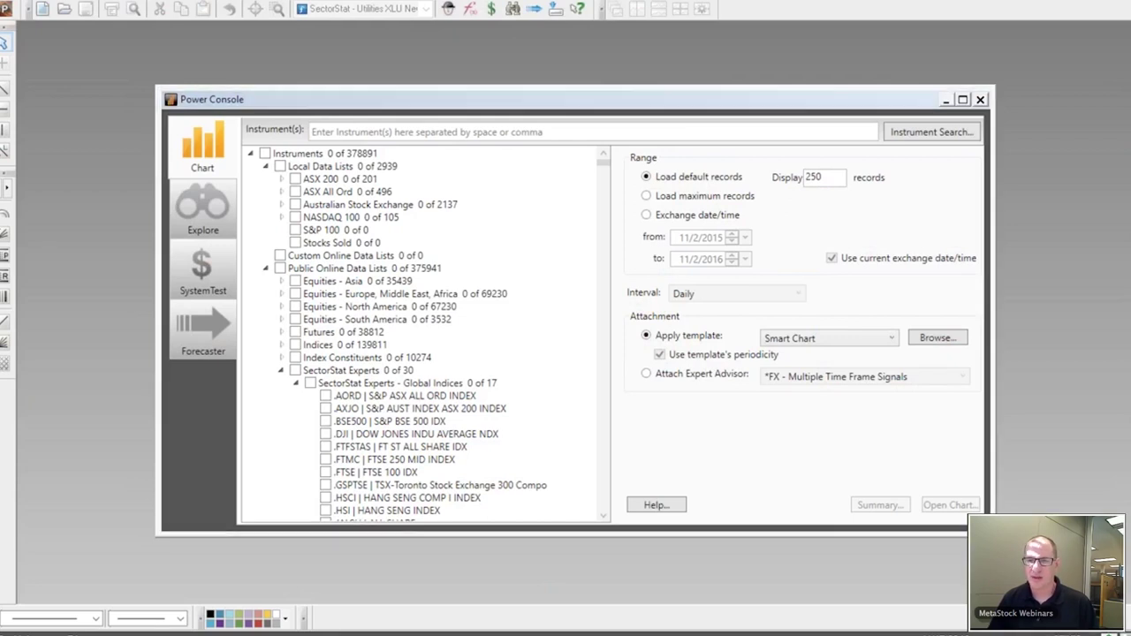
mouse_move(196, 609)
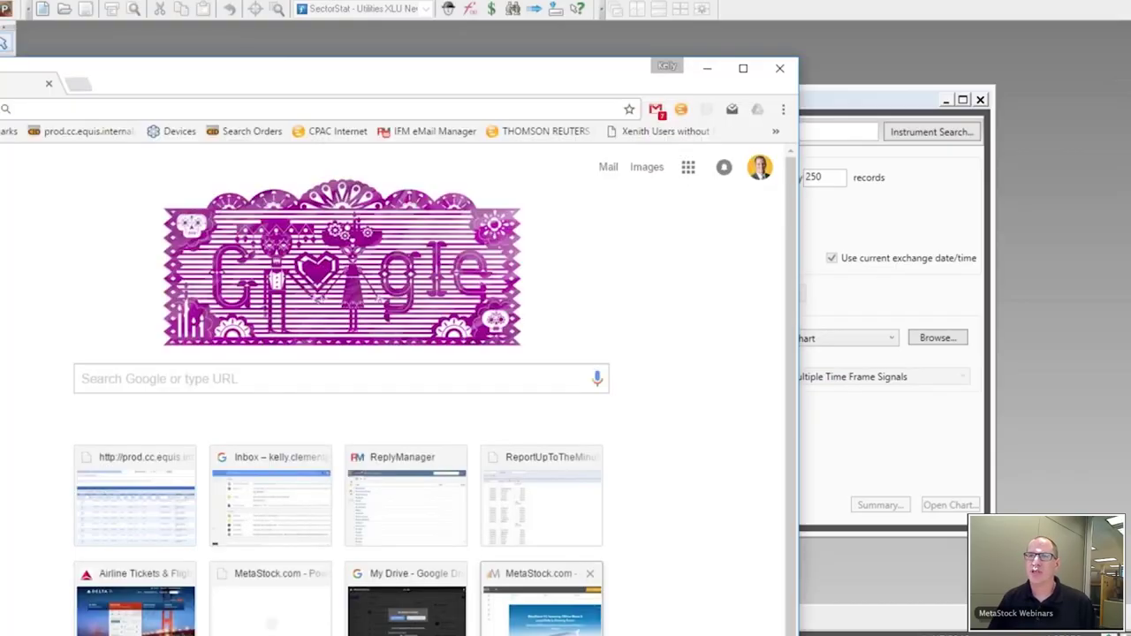
left_click_drag(551, 84, 794, 77)
double_click(793, 77)
type("metastock")
key("Return")
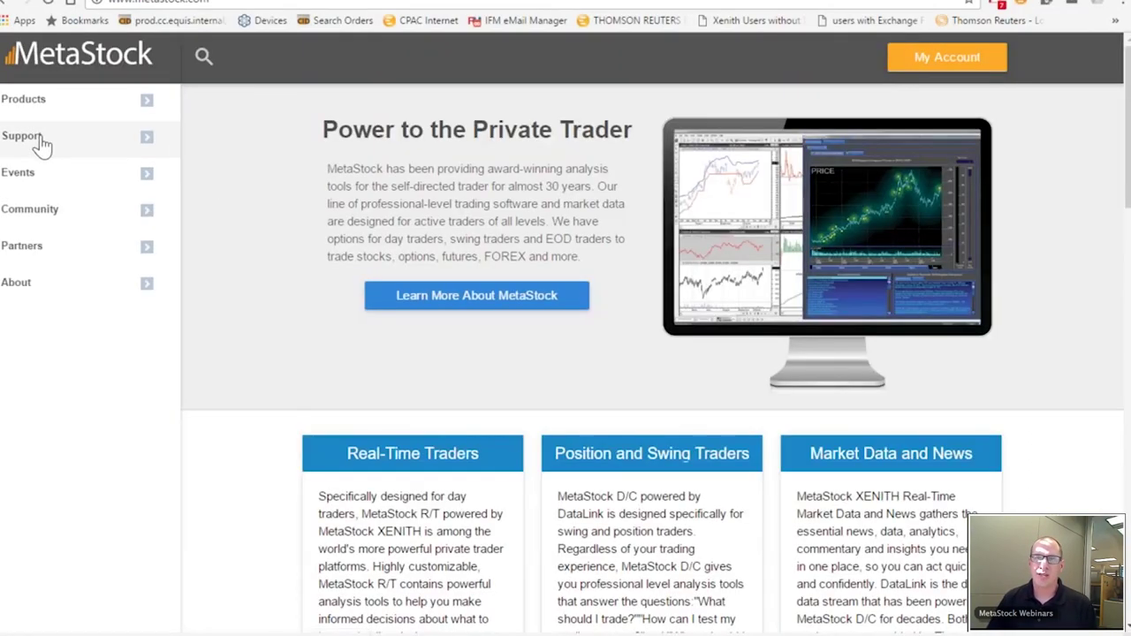
Step: Go to the website's main support page and open Download Updates under Technical Support
left_click(42, 144)
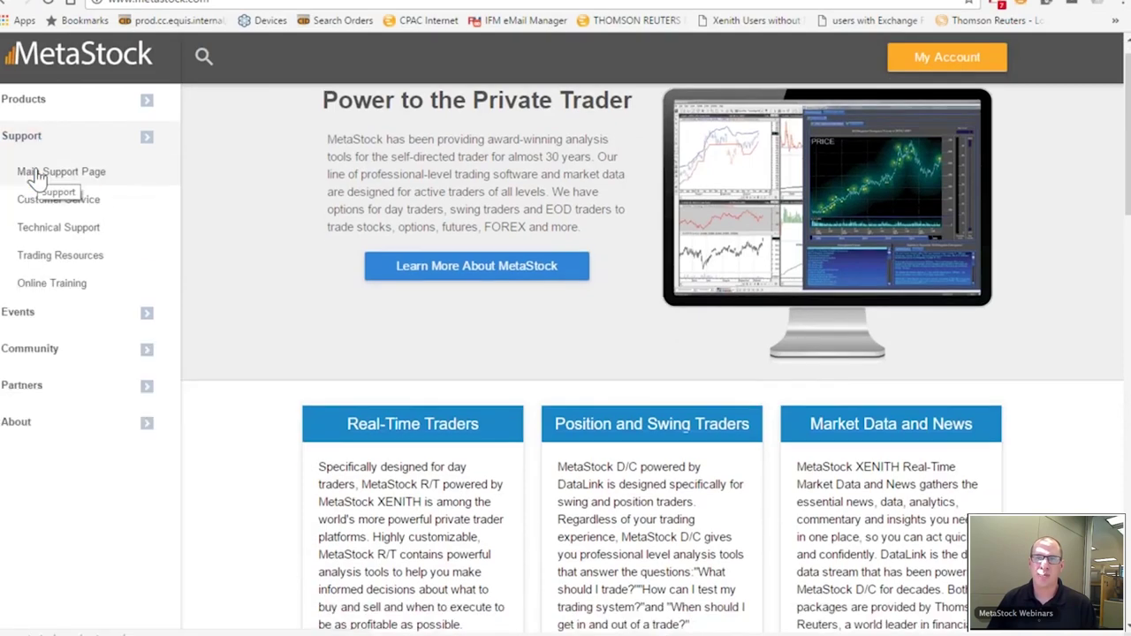
left_click(37, 174)
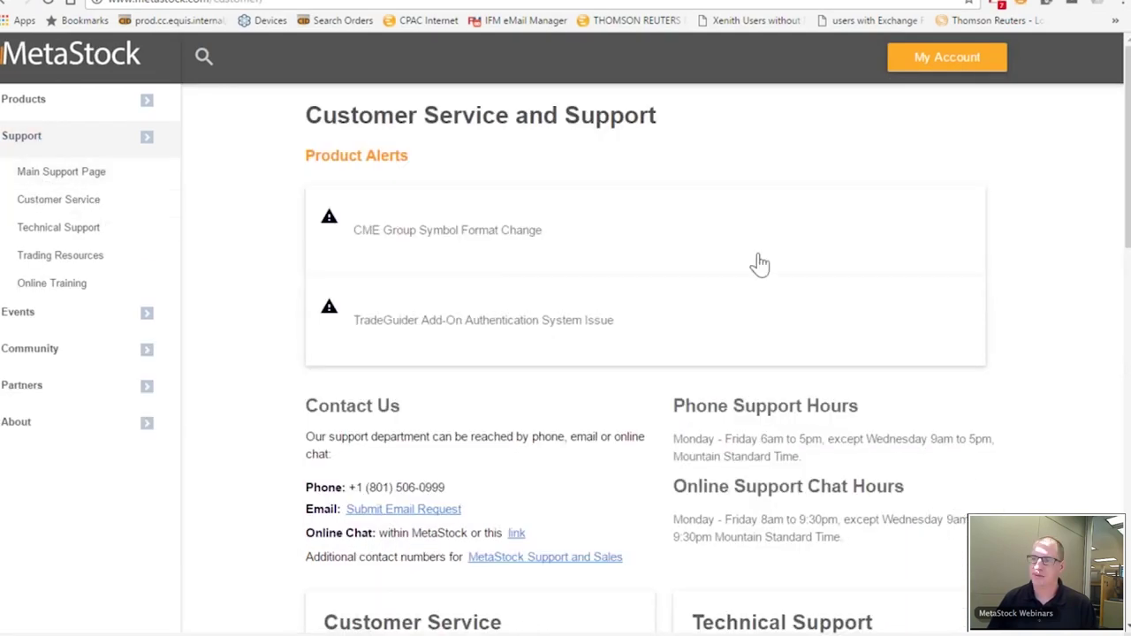
scroll(945, 265, "down", 5)
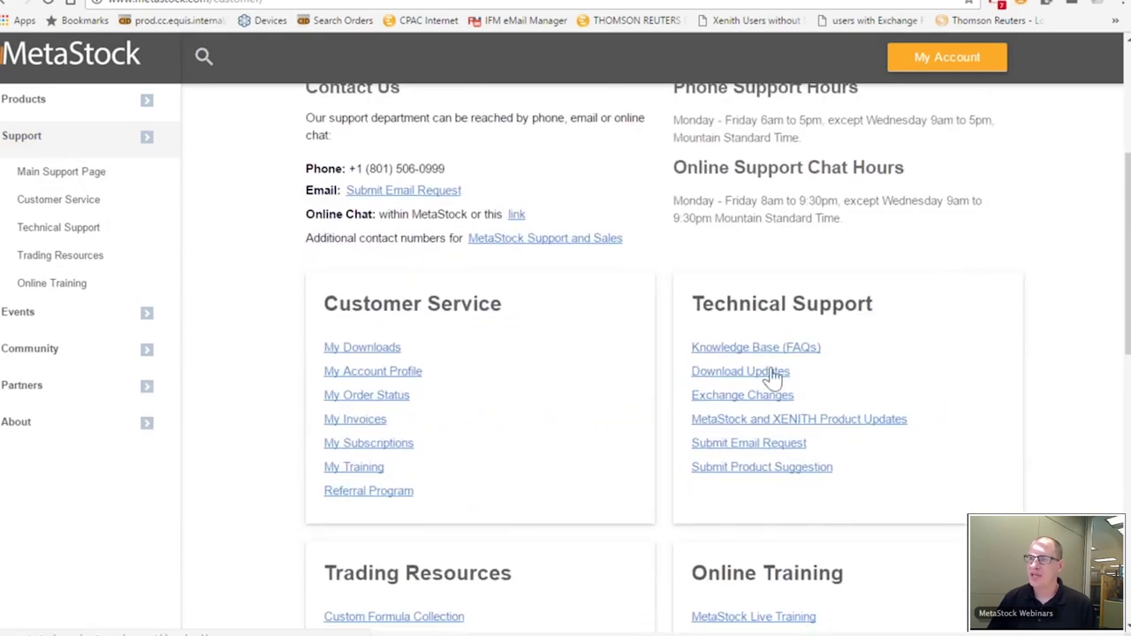
left_click(770, 394)
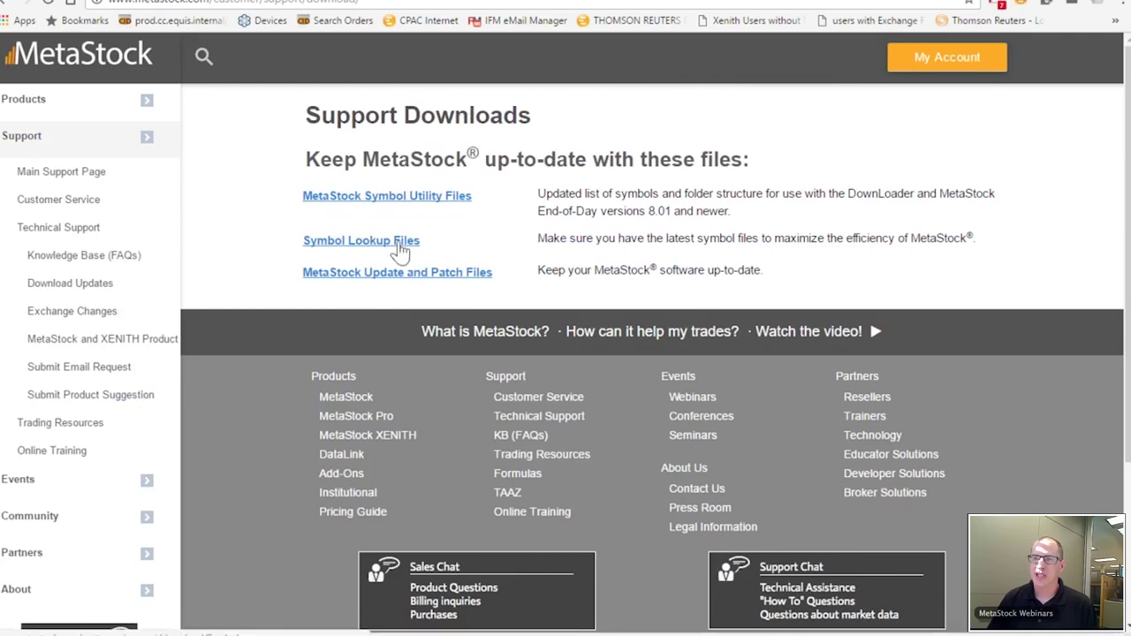
left_click(400, 252)
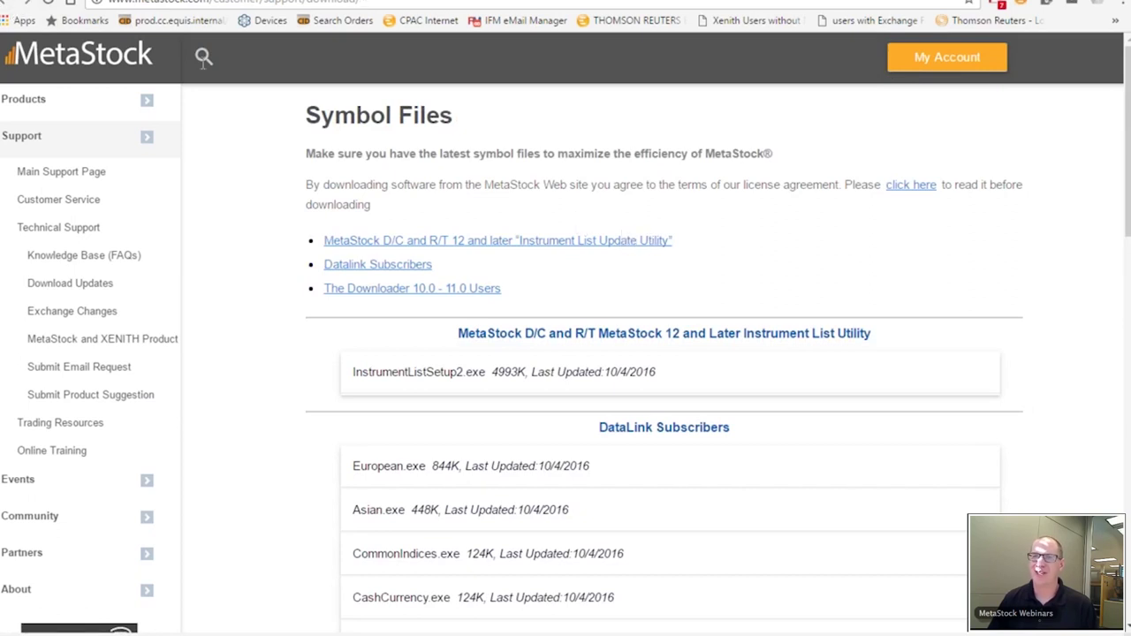
left_click(12, 16)
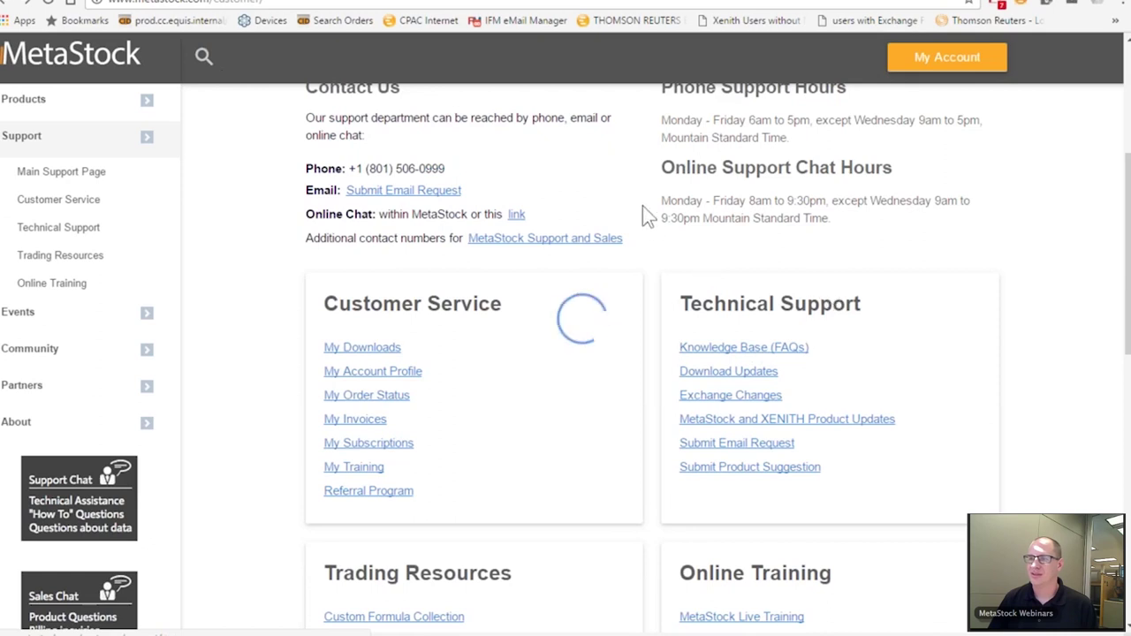
left_click(13, 7)
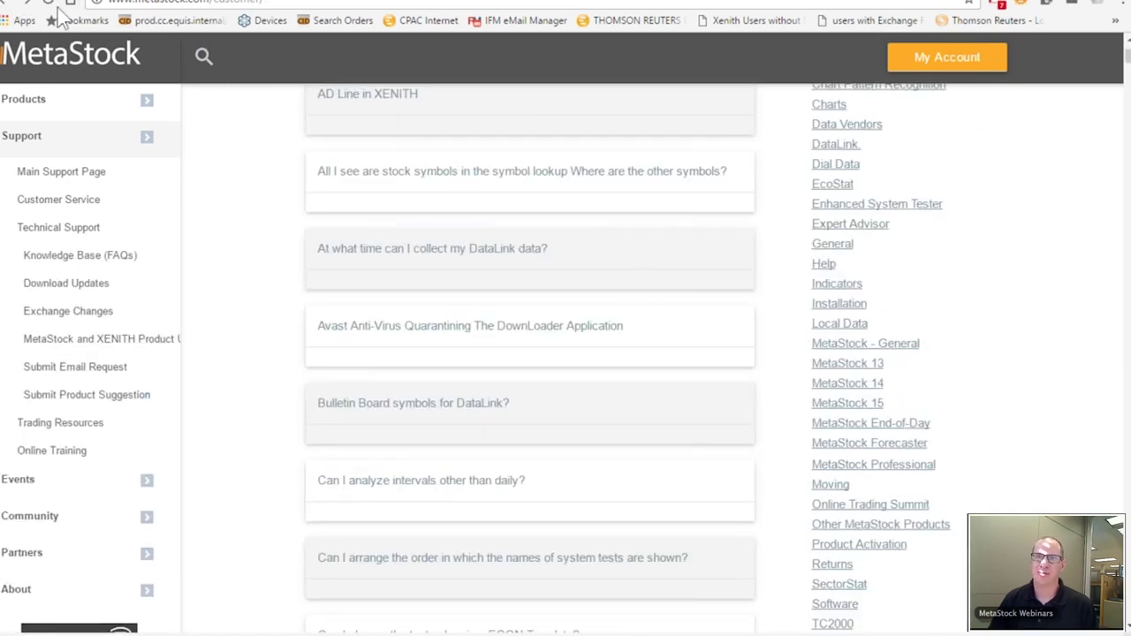
scroll(680, 328, "up", 3)
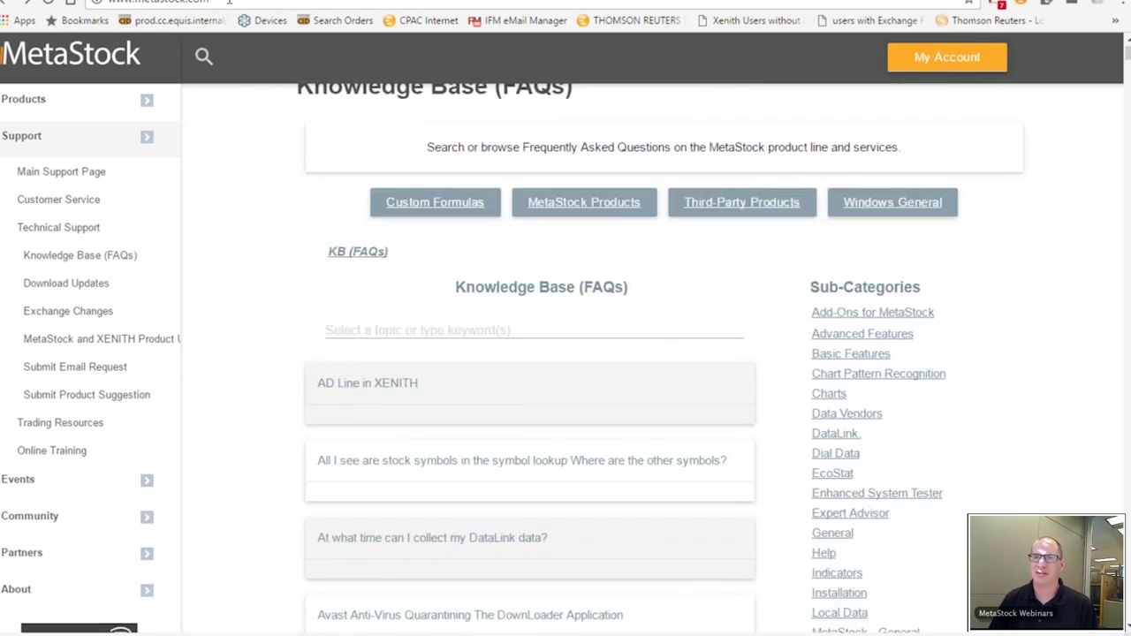
left_click(66, 199)
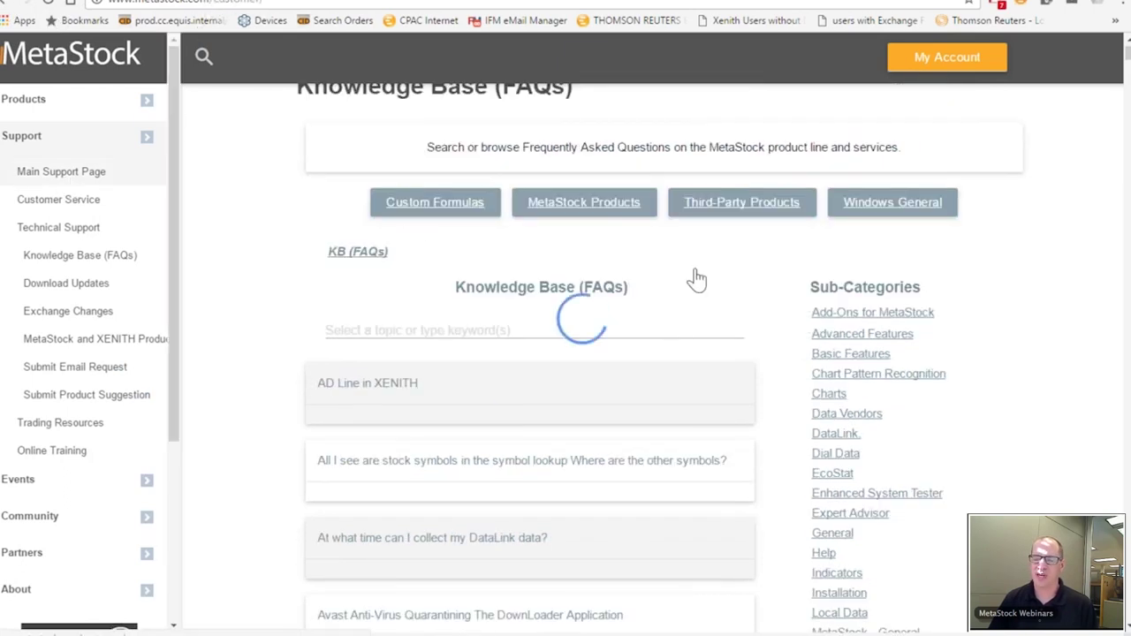
scroll(777, 424, "down", 3)
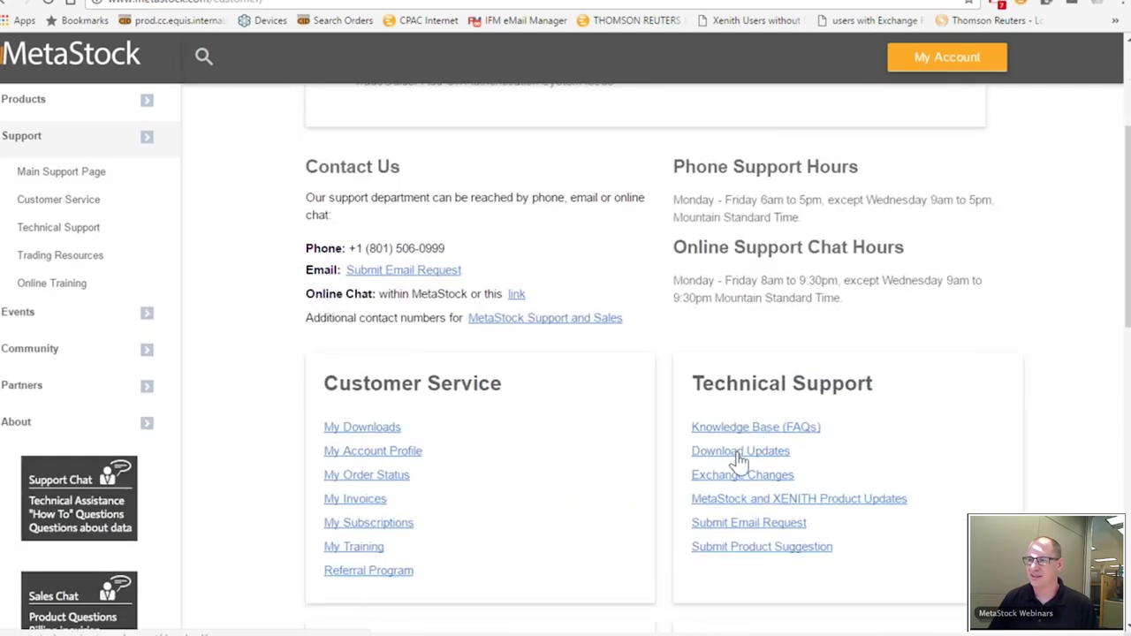
left_click(739, 452)
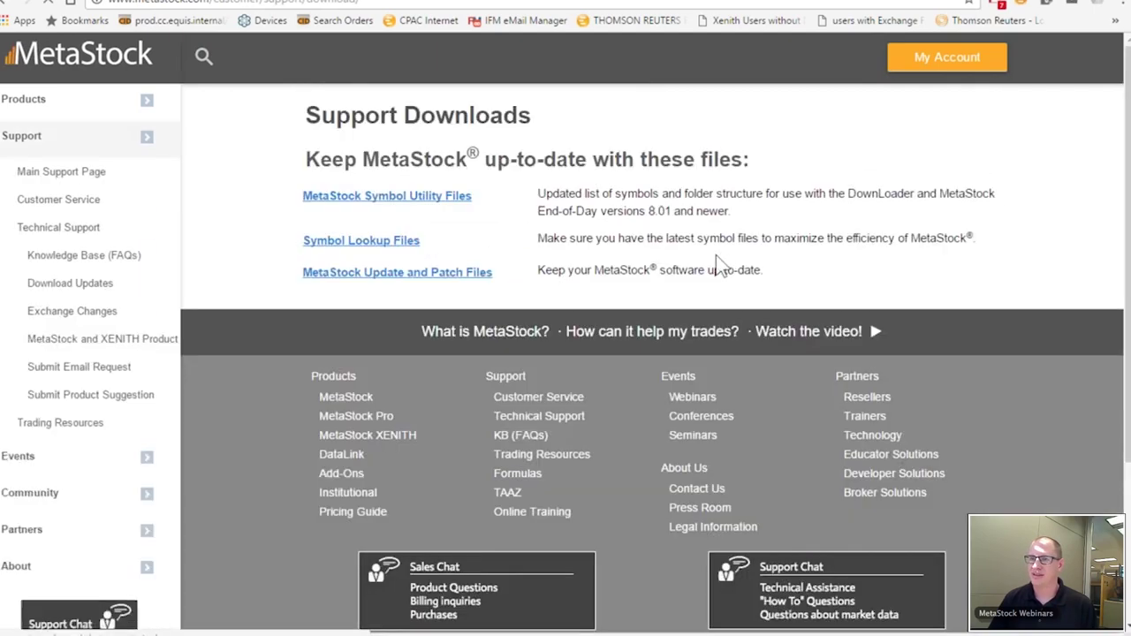
Step: Open the MetaStock Symbol Utility Files page, view the folder structure of the US & Canadian Symbol Utility, and close it
left_click(423, 196)
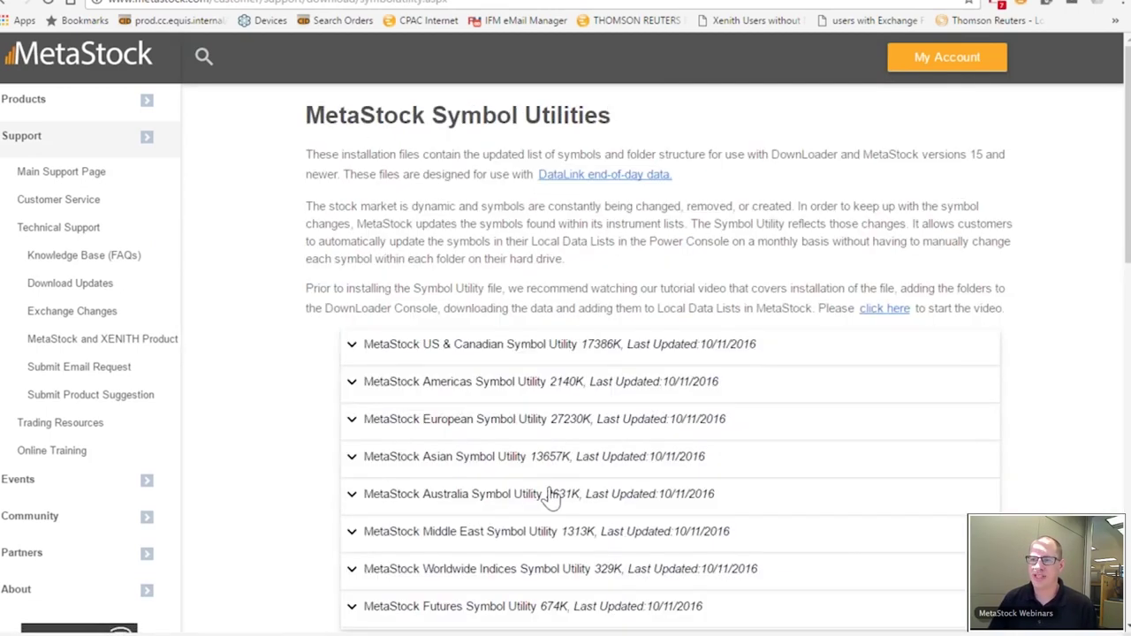
scroll(406, 370, "down", 1)
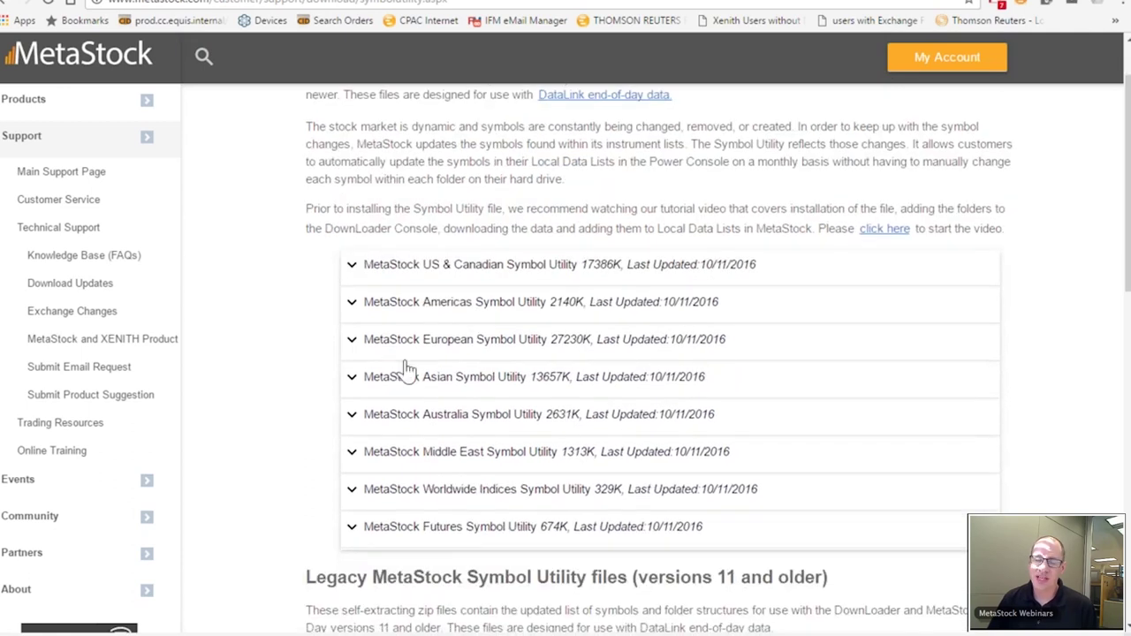
left_click(352, 270)
left_click(503, 198)
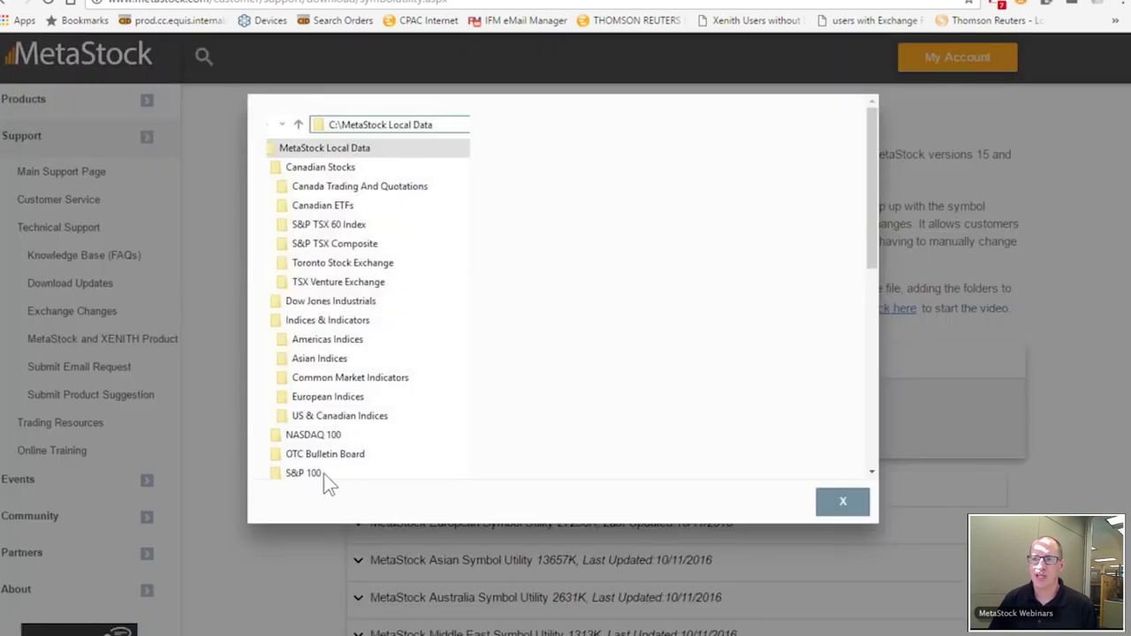
left_click(821, 503)
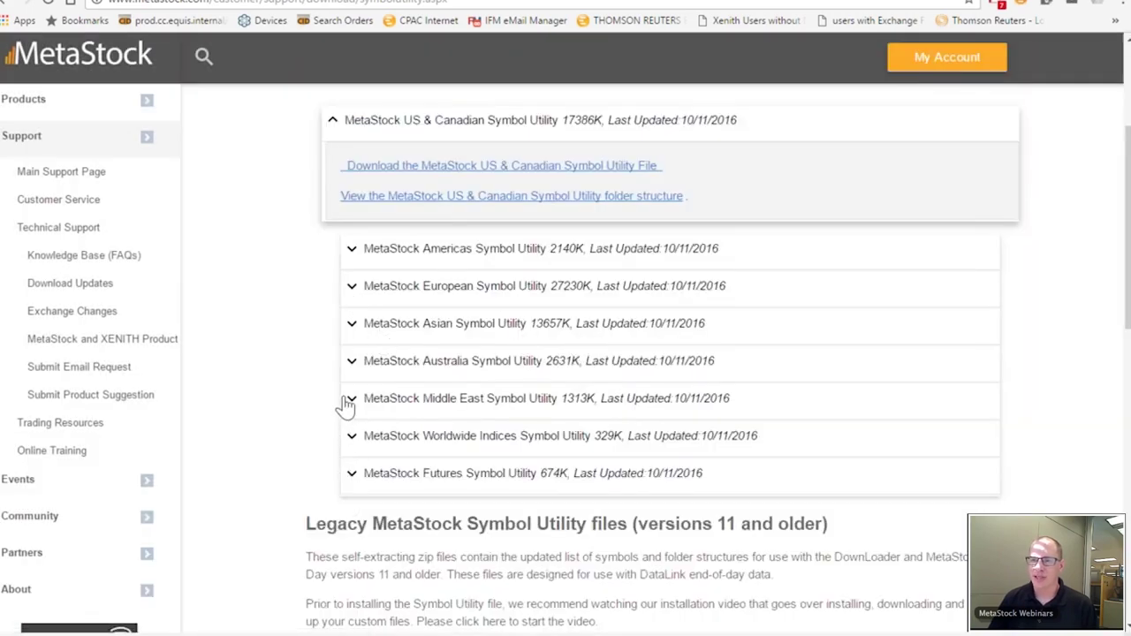
Step: Expand the MetaStock Australia Symbol Utility entry and examine the current and legacy symbol utility files
left_click(354, 361)
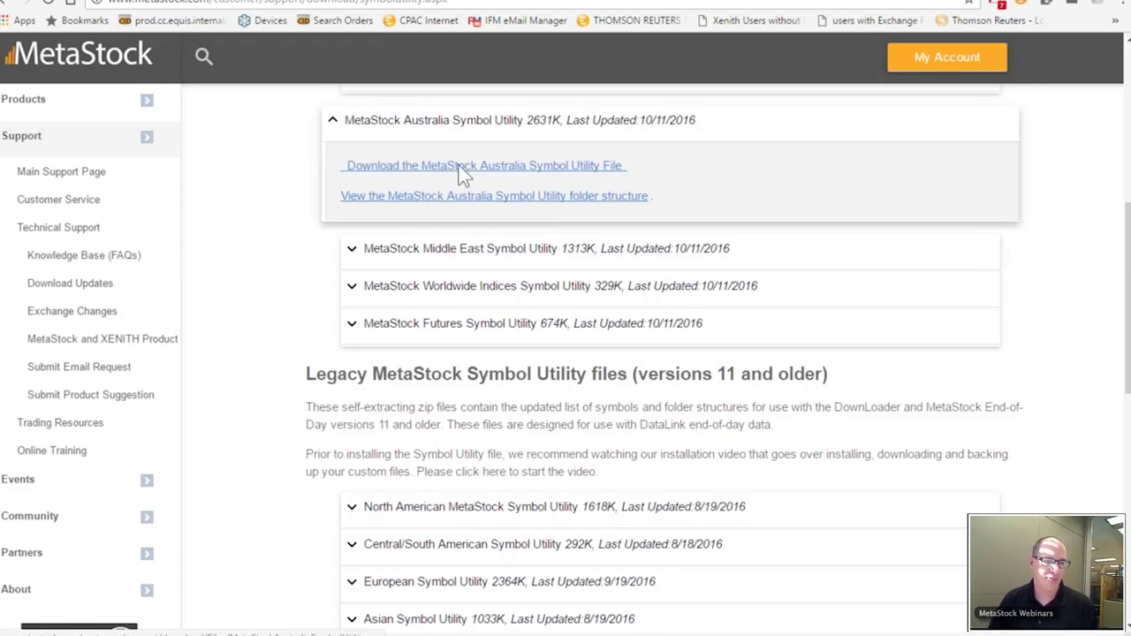
scroll(598, 261, "up", 1)
scroll(598, 260, "up", 5)
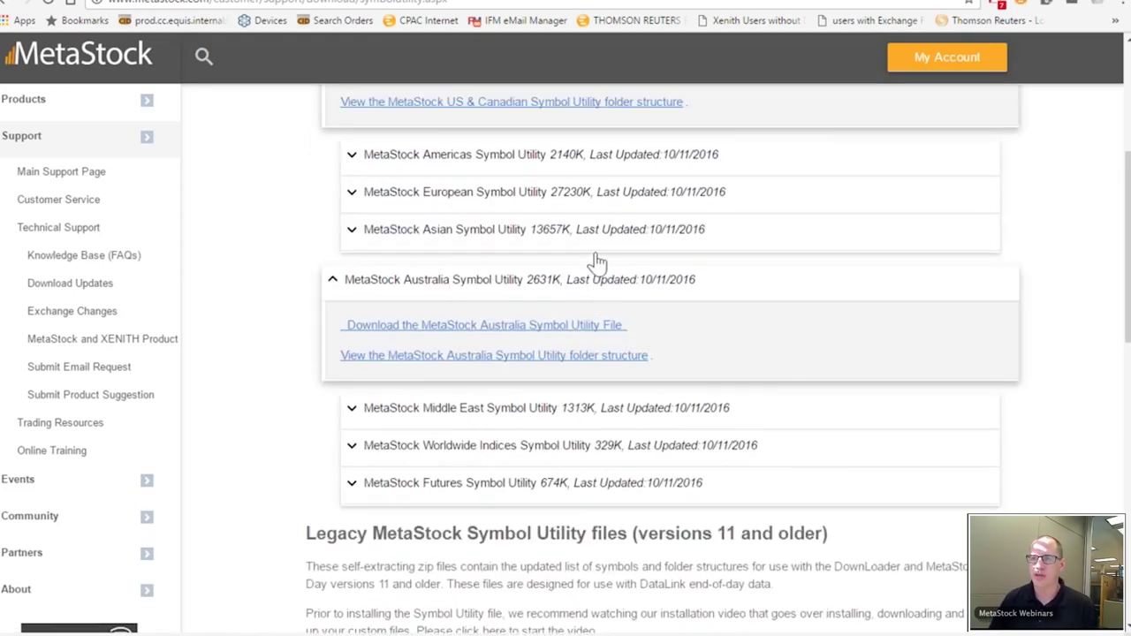
scroll(608, 241, "down", 10)
scroll(583, 259, "up", 2)
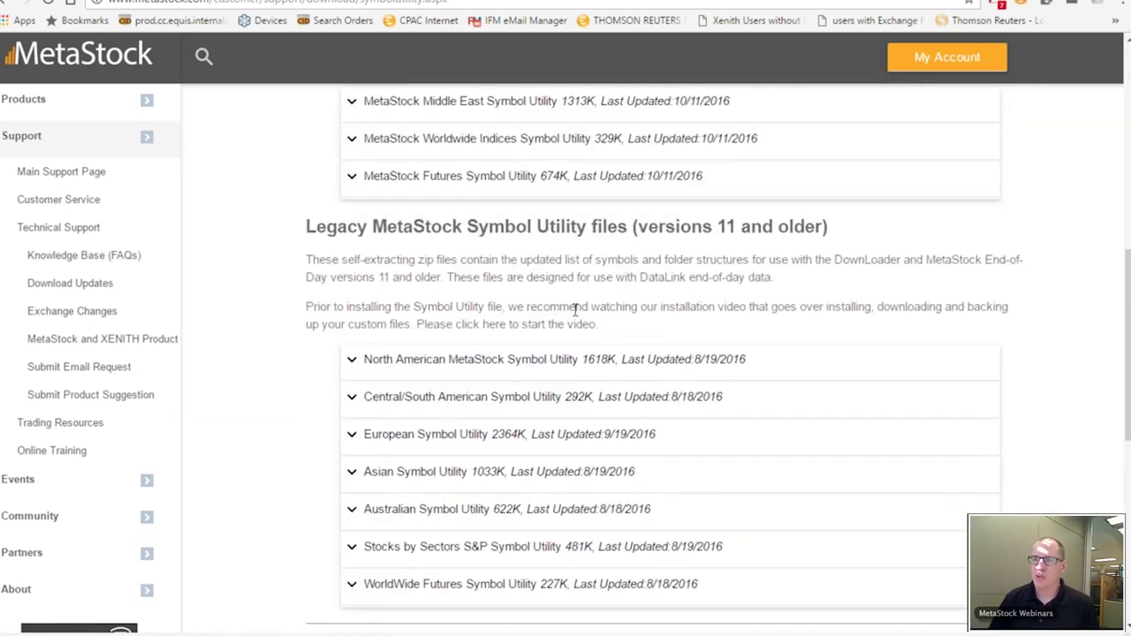
scroll(569, 324, "down", 2)
scroll(569, 324, "up", 7)
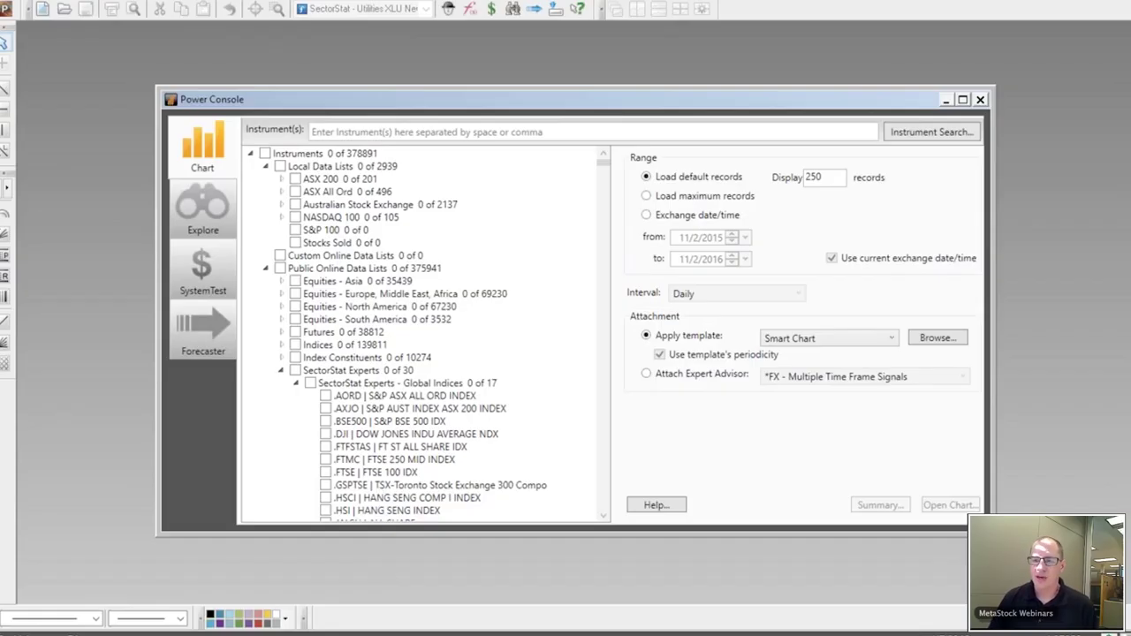
Step: Switch to the PowerPoint slide show listing the new features in MetaStock XV
mouse_move(359, 633)
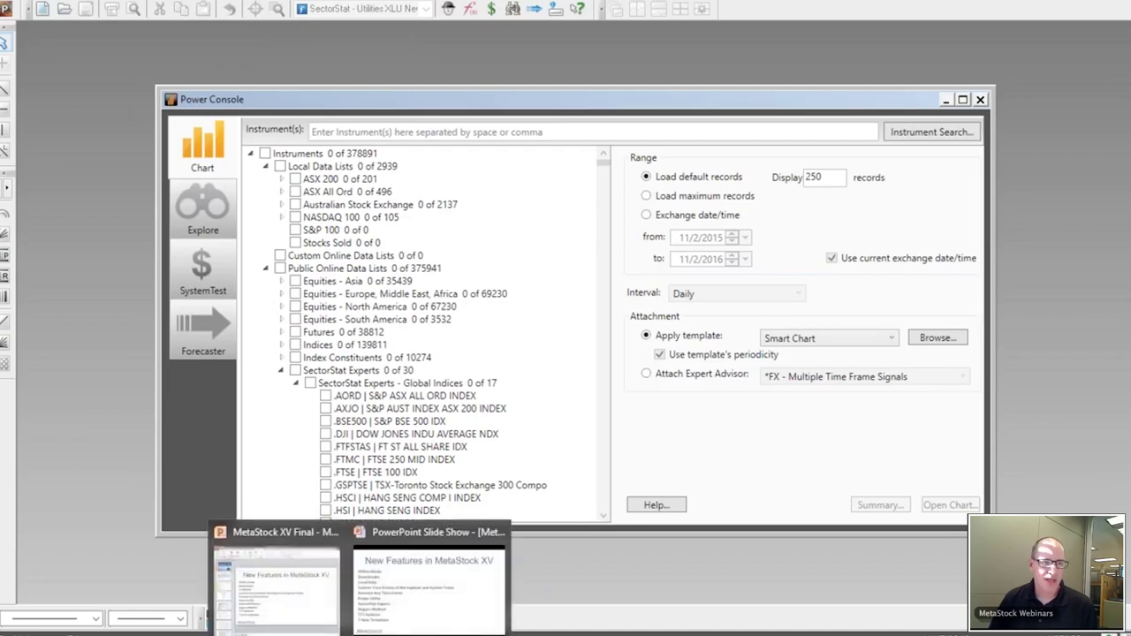
left_click(429, 575)
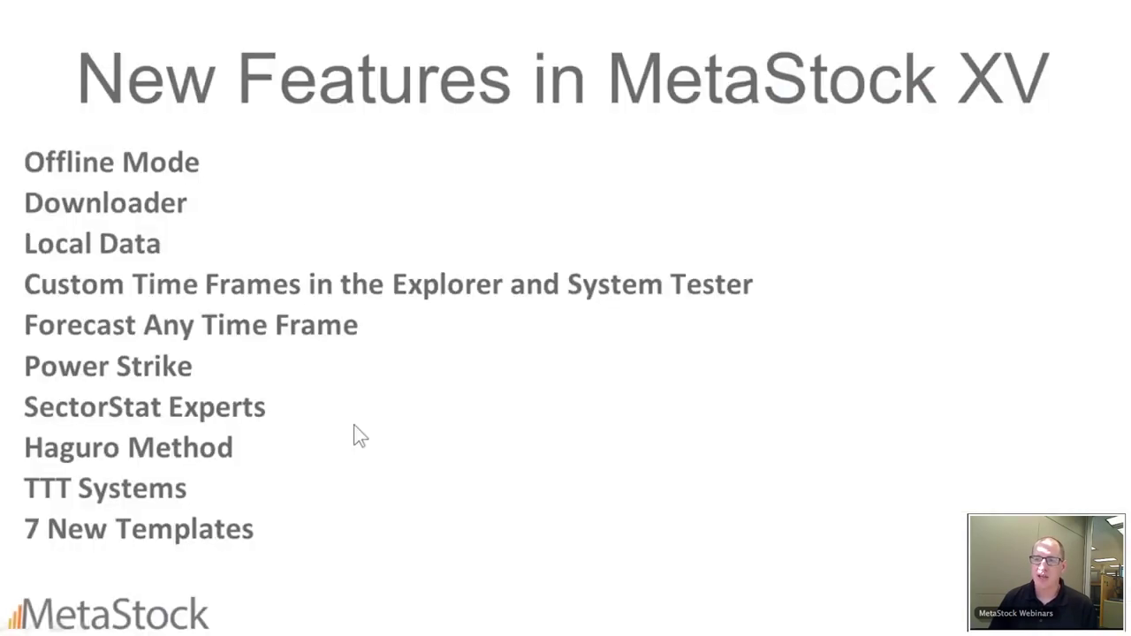
Step: Advance the slide show past the feature list through the Offline Mode and Data that can be read slides
left_click(354, 426)
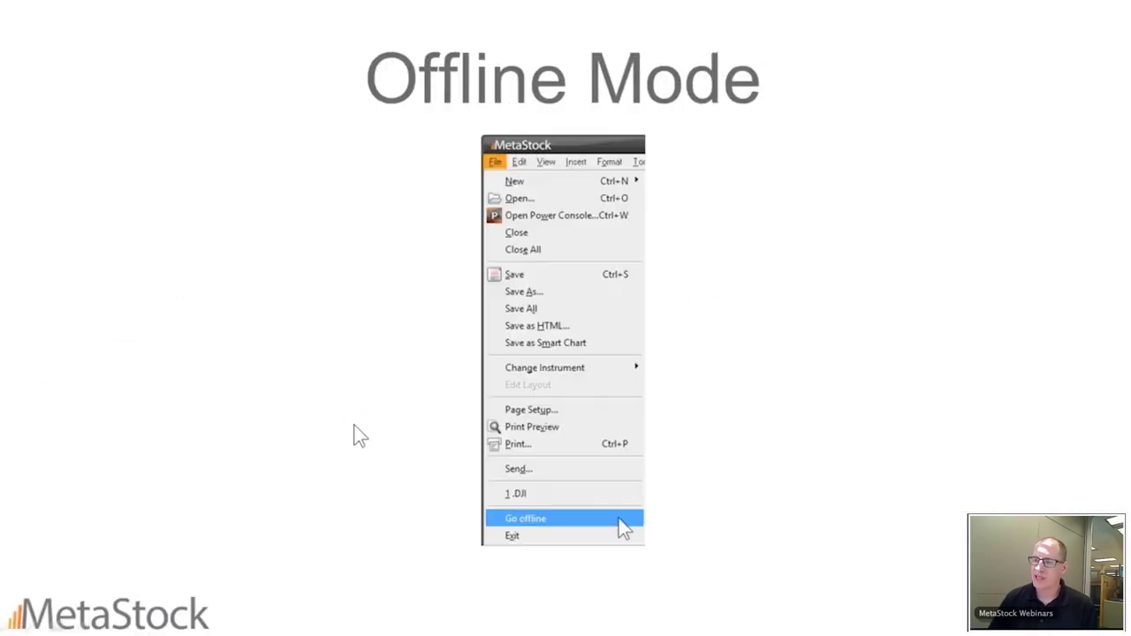
key("Right")
key("Right")
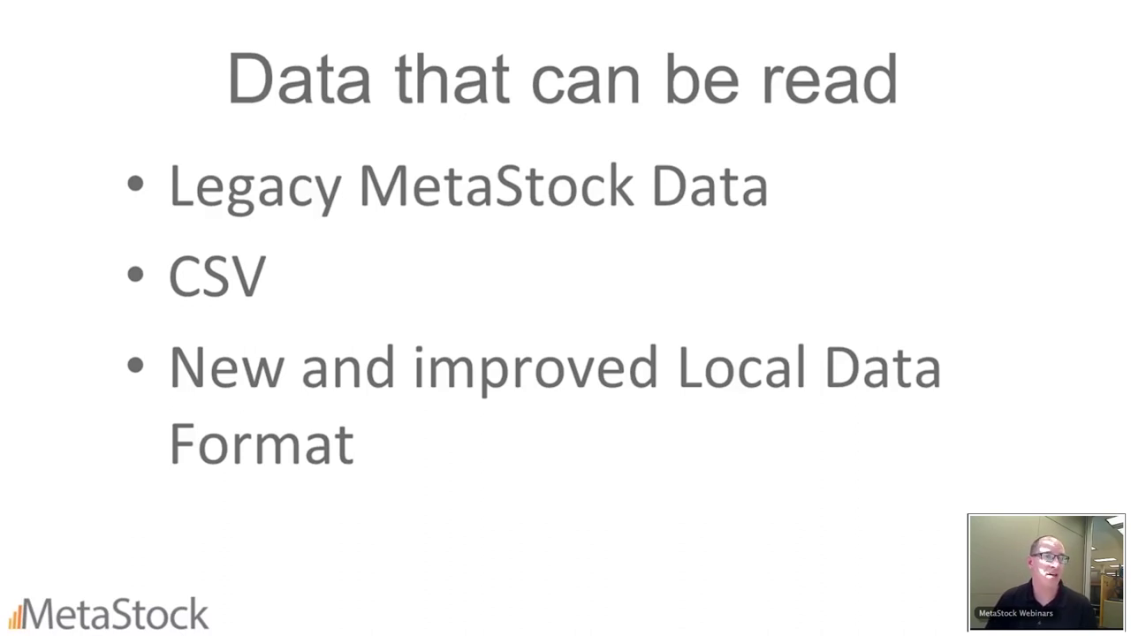
key("Right")
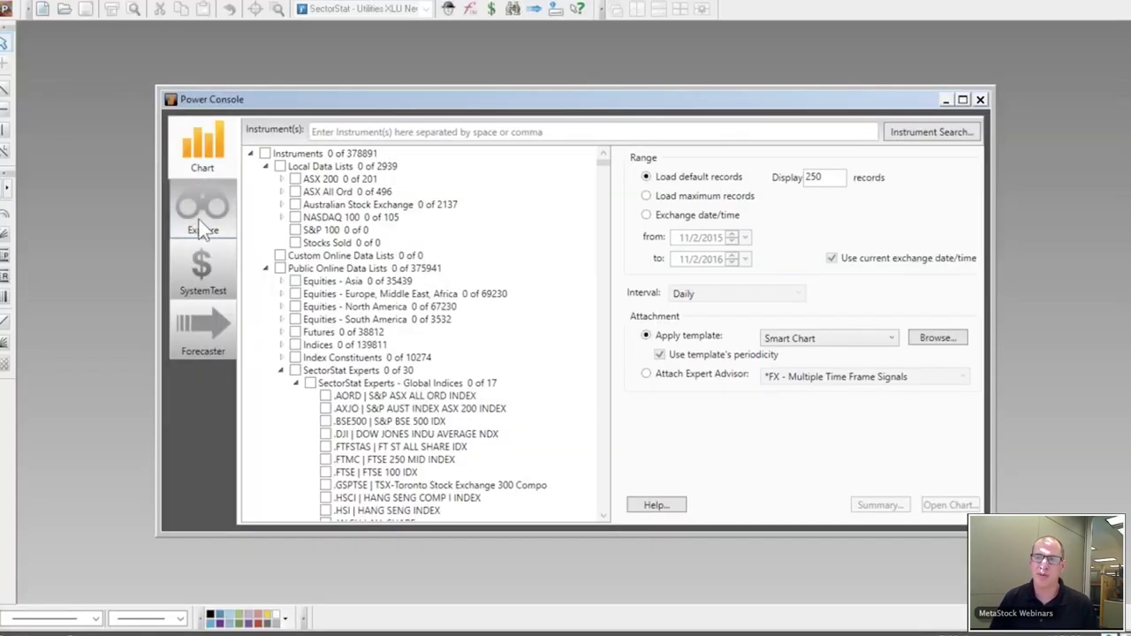
Step: Switch to the Power Console's chart setup and enter .DJI as the instrument
left_click(202, 228)
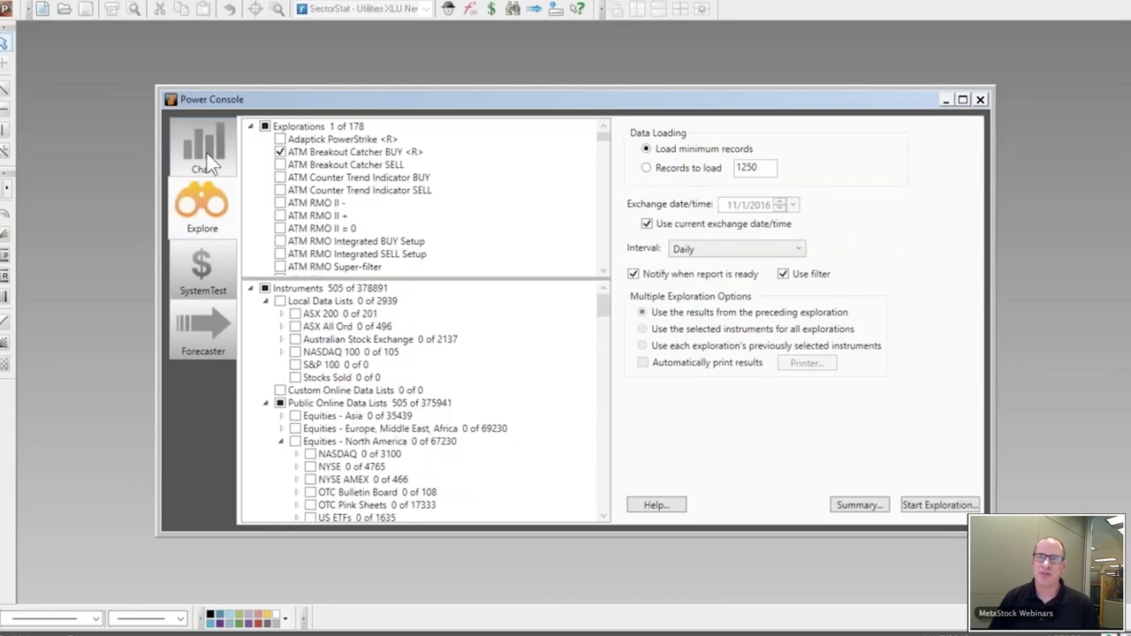
left_click(209, 163)
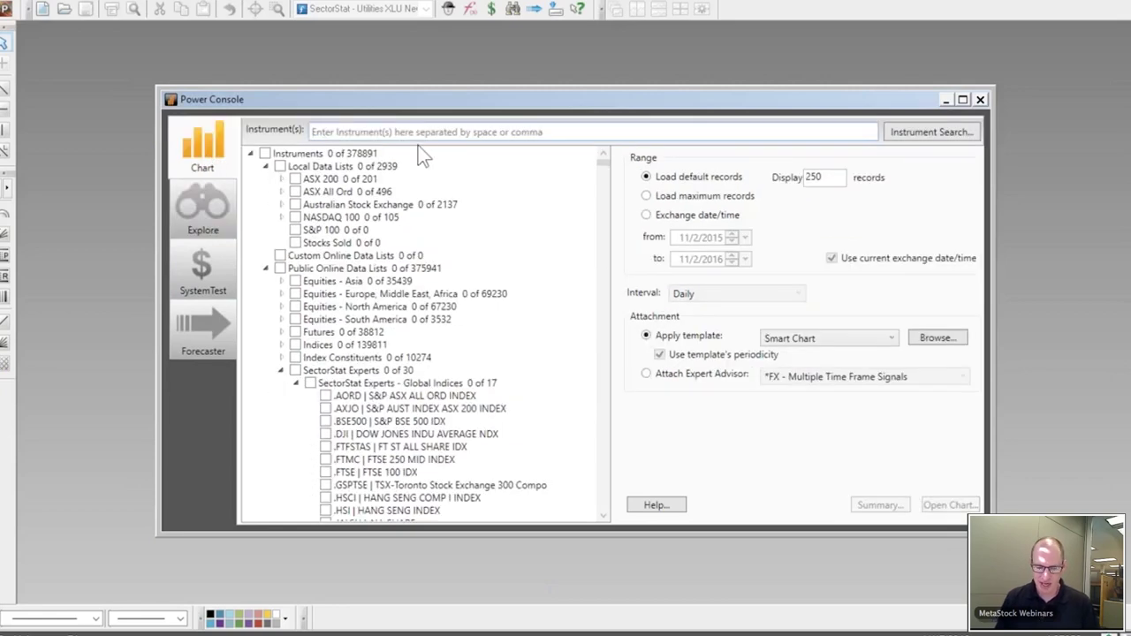
type(".DJI")
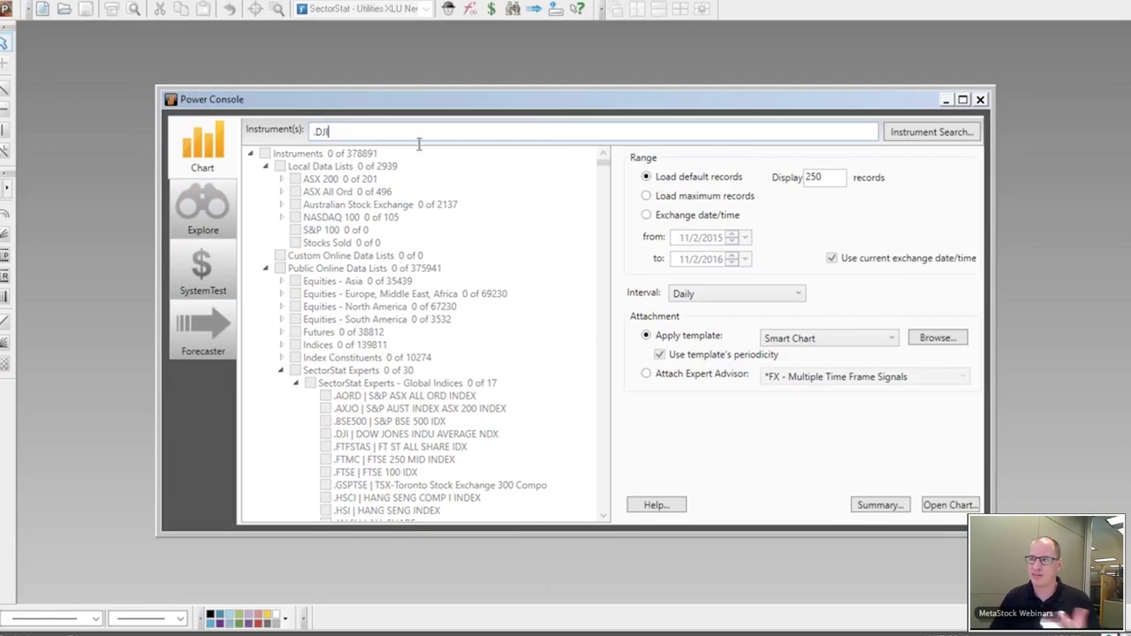
Step: Set a custom interval of 75 minutes and open the .DJI chart
left_click(727, 295)
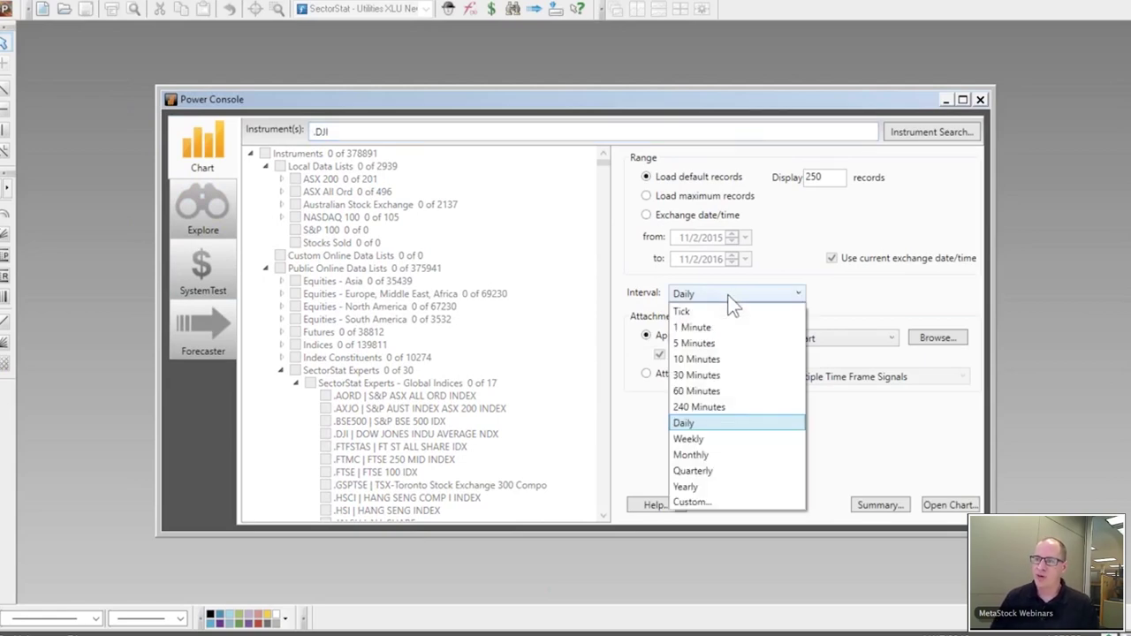
left_click(693, 503)
type("75")
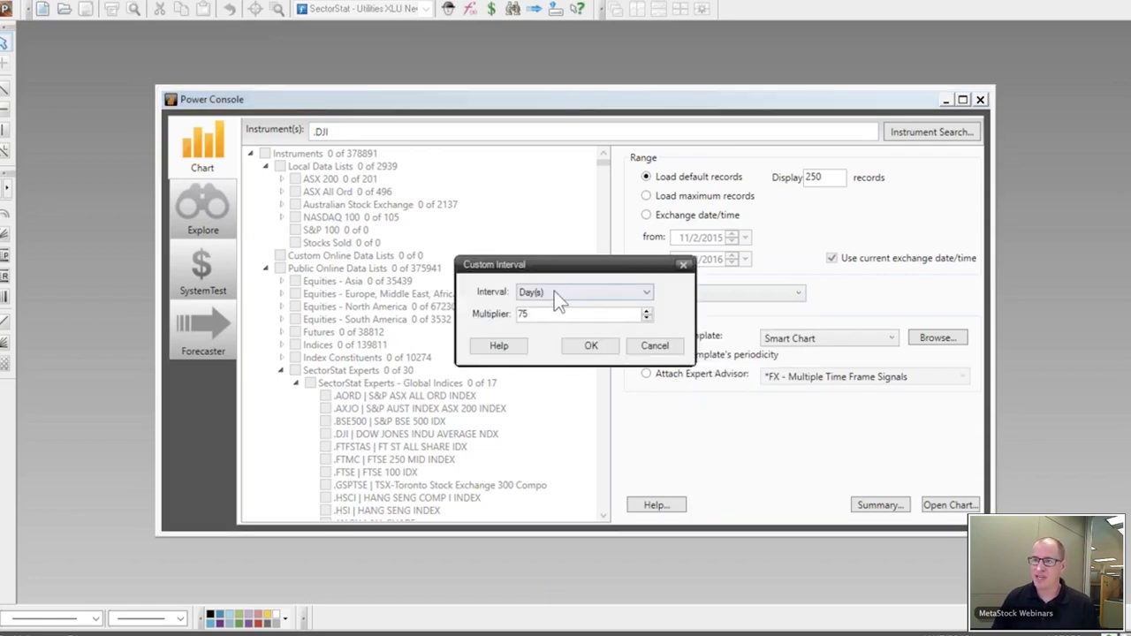
left_click(554, 291)
left_click(542, 324)
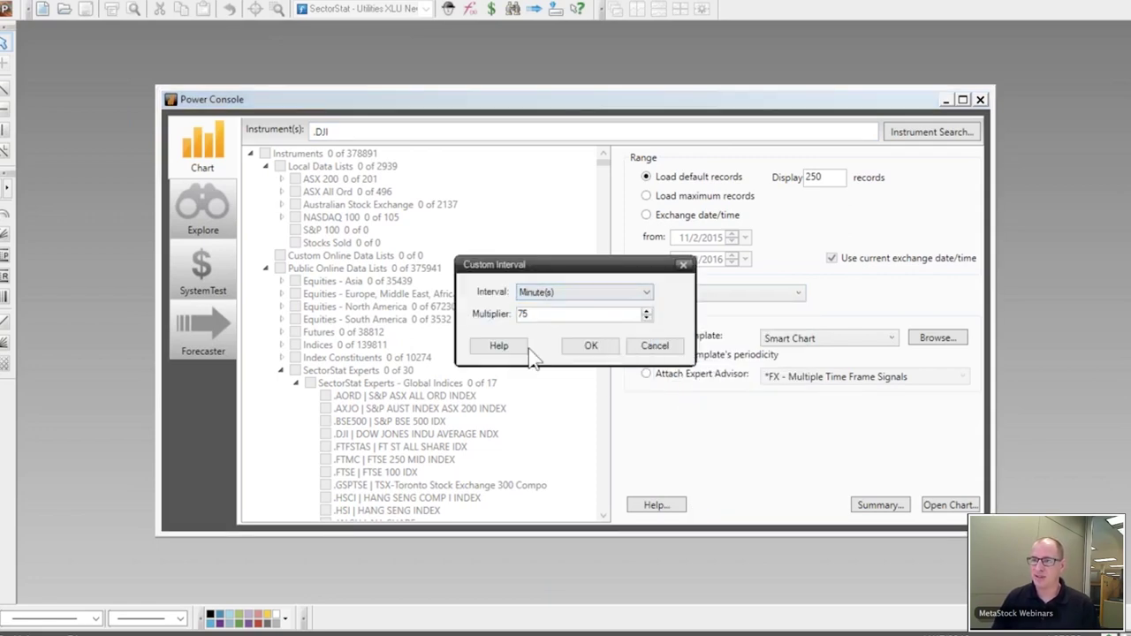
left_click(598, 346)
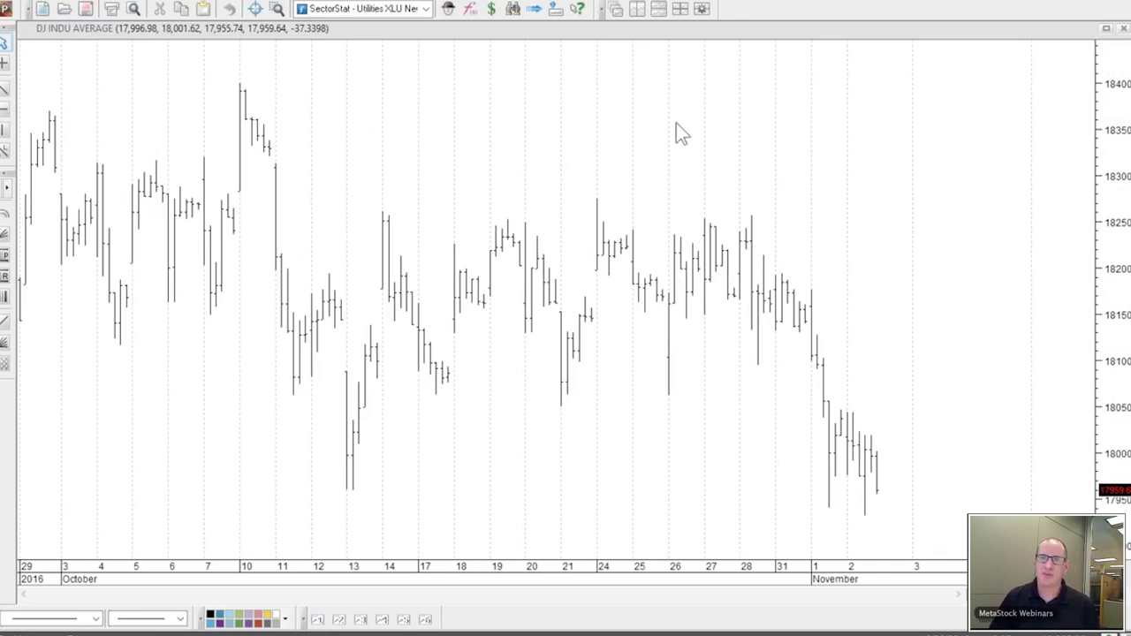
Step: Reopen the Power Console, set the exploration's interval to a custom 75 minutes, and view the index constituents lists
left_click(7, 8)
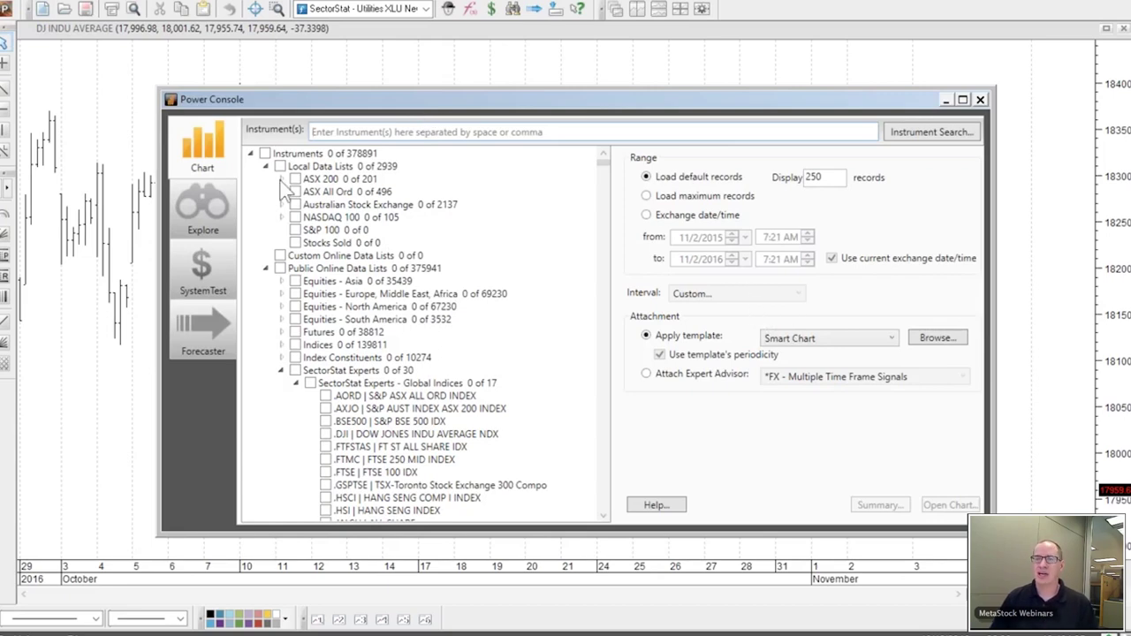
left_click(203, 221)
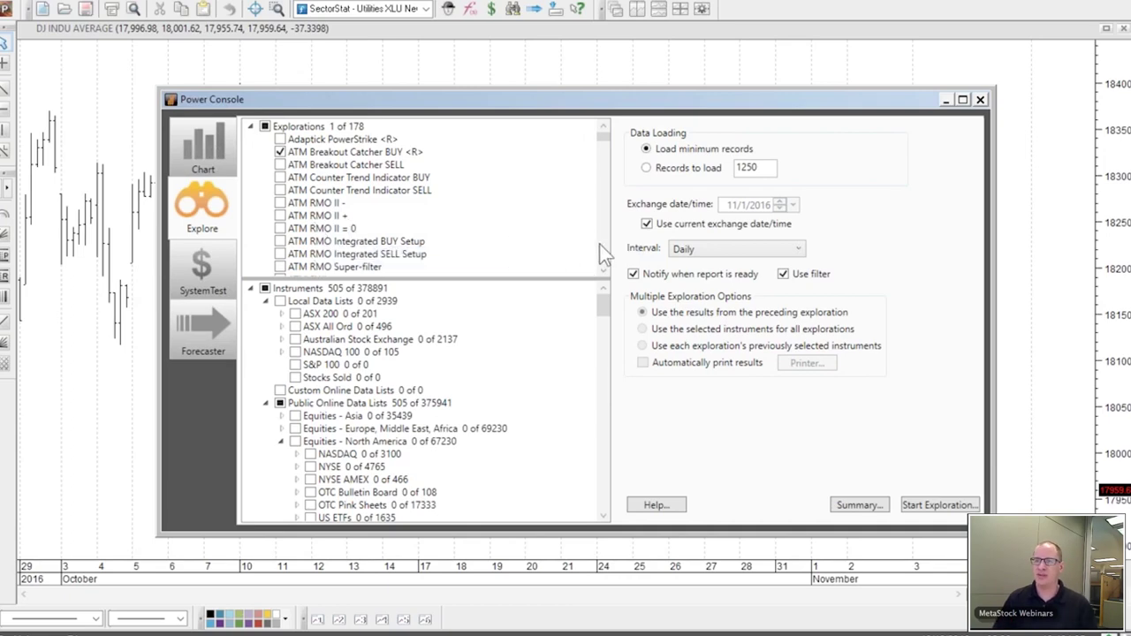
left_click(722, 243)
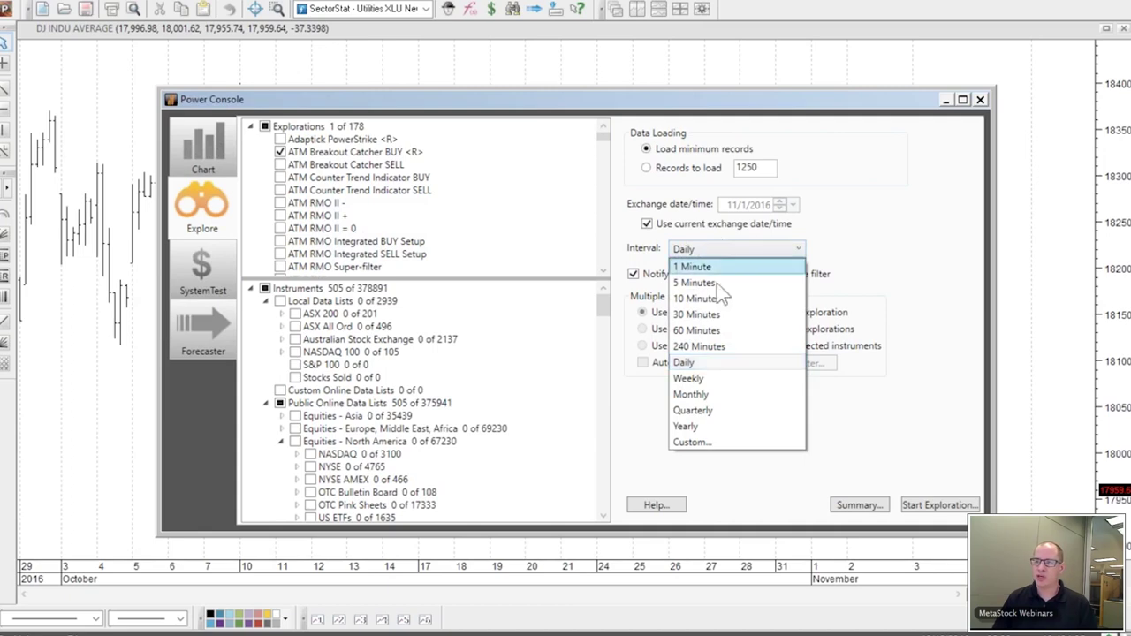
left_click(708, 441)
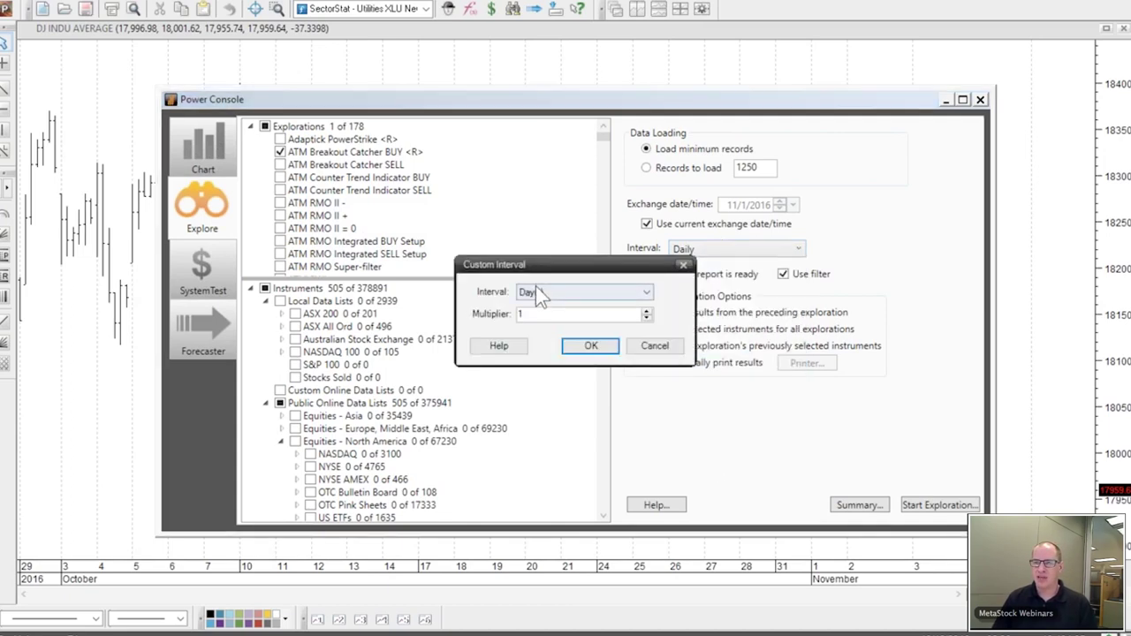
left_click(541, 296)
left_click(539, 319)
key("Tab")
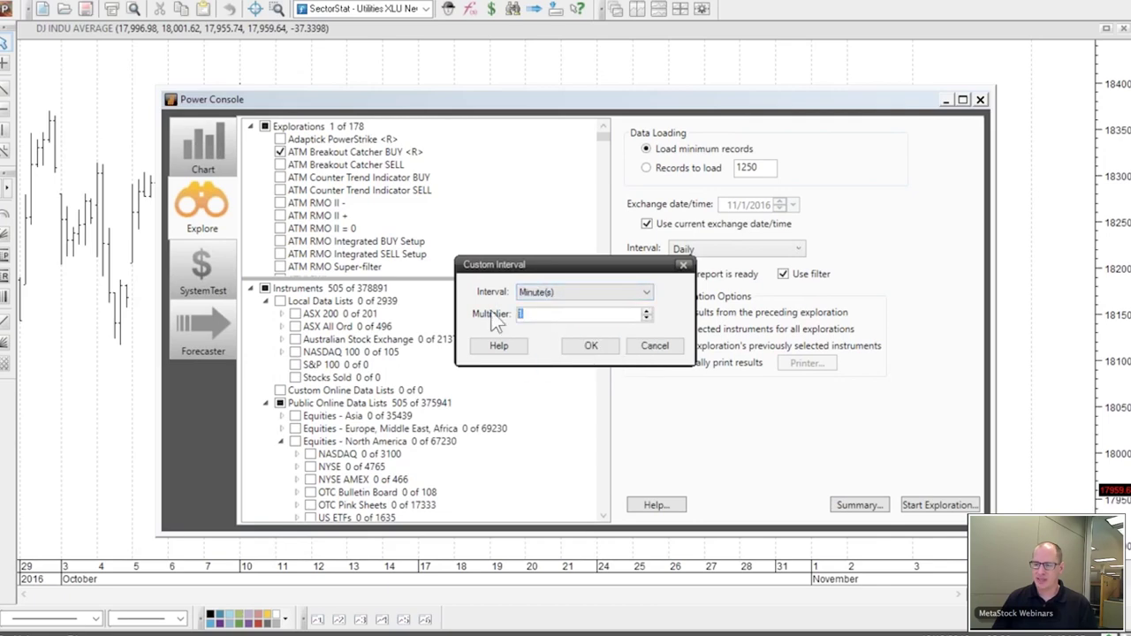
type("75")
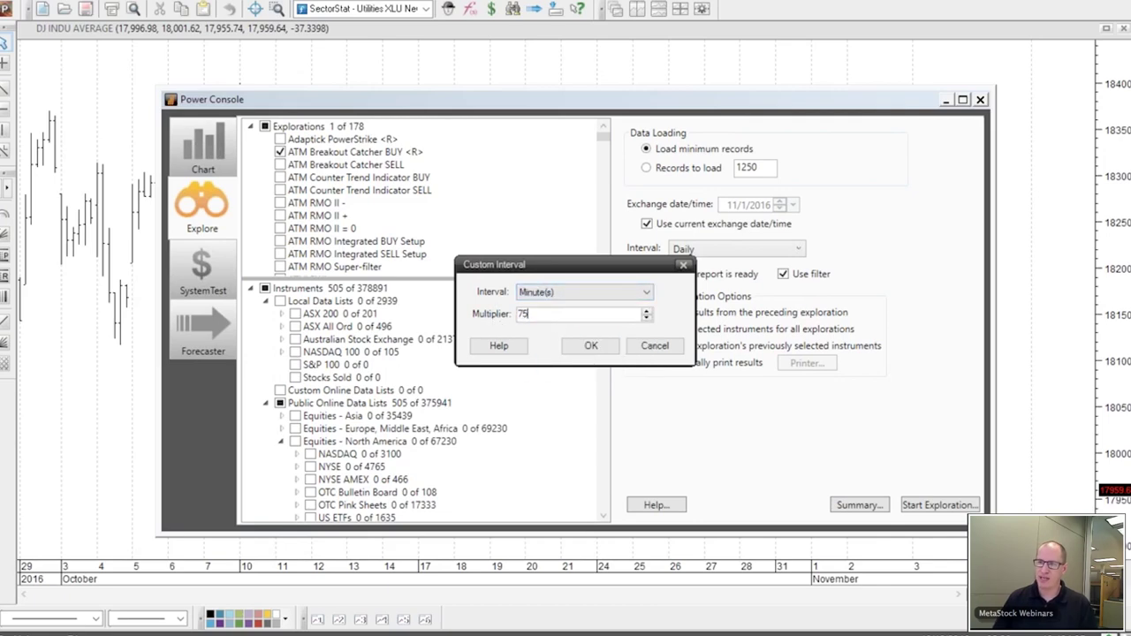
left_click(590, 345)
scroll(305, 453, "down", 3)
scroll(304, 454, "down", 5)
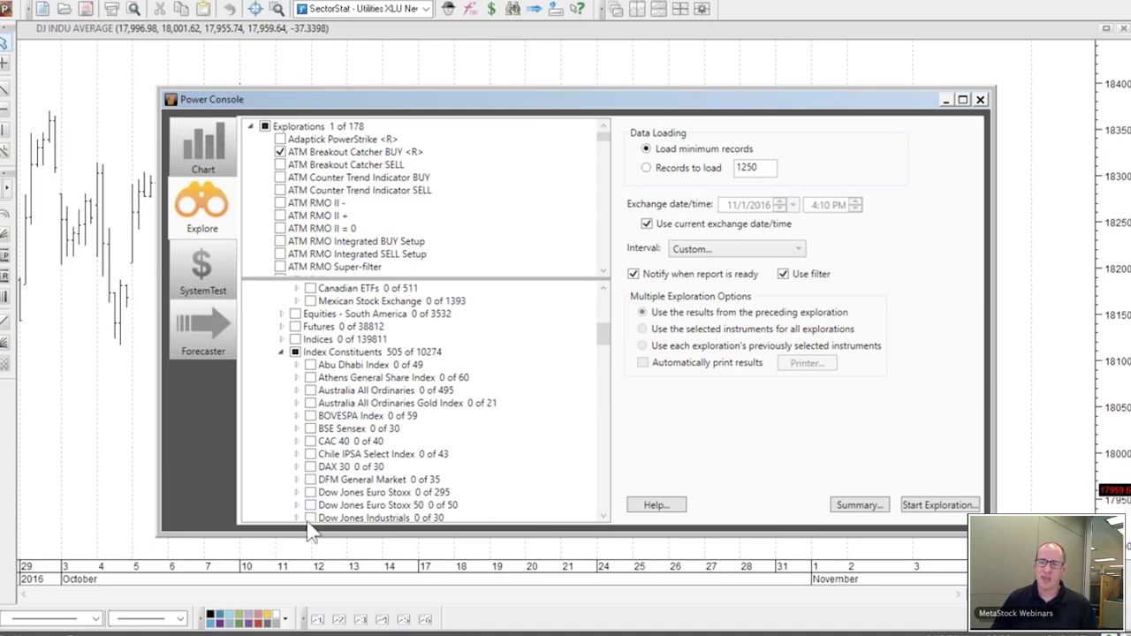
Step: Switch to the Forecaster and enter AAPL.O as the instrument
left_click(210, 347)
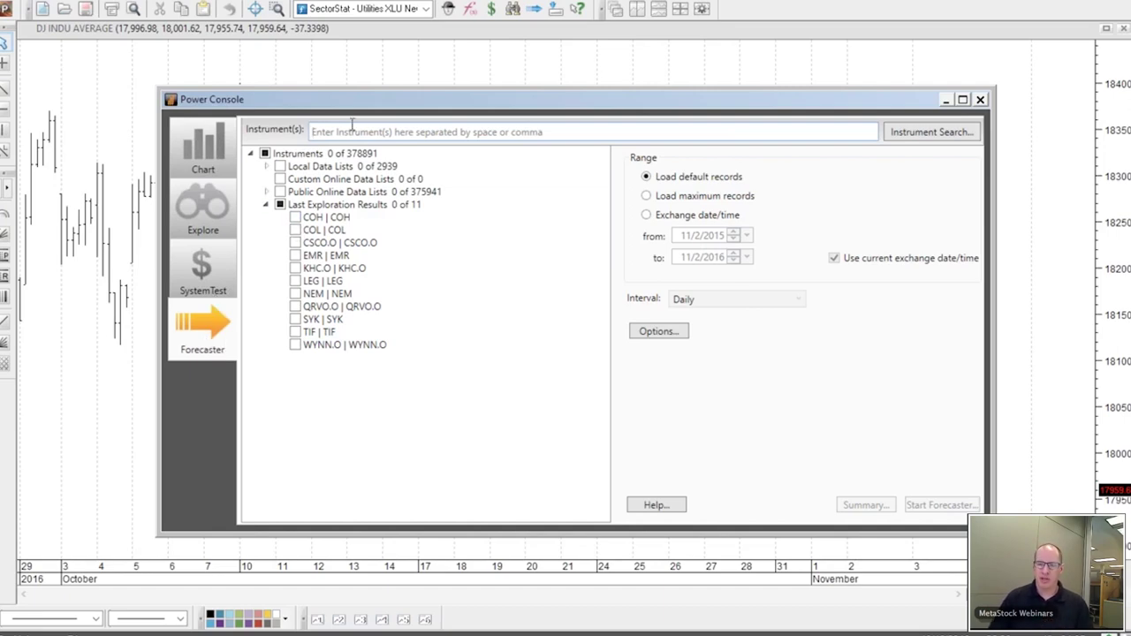
type("AAPL")
key("BackSpace")
key("BackSpace")
type("PL")
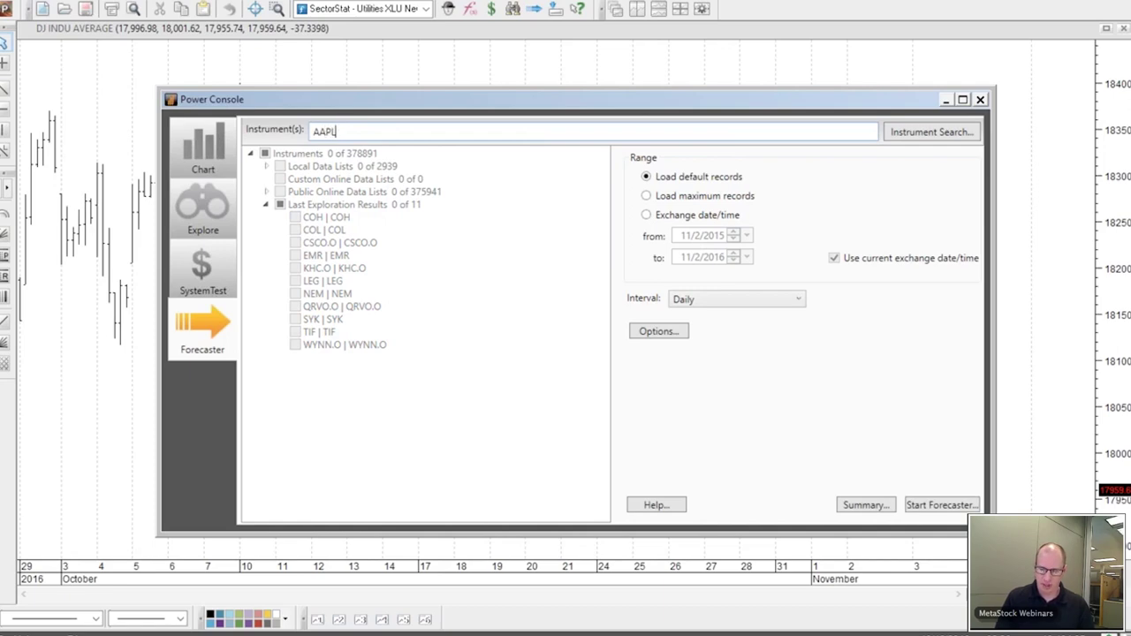
type(">O")
key("BackSpace")
key("BackSpace")
type(".O")
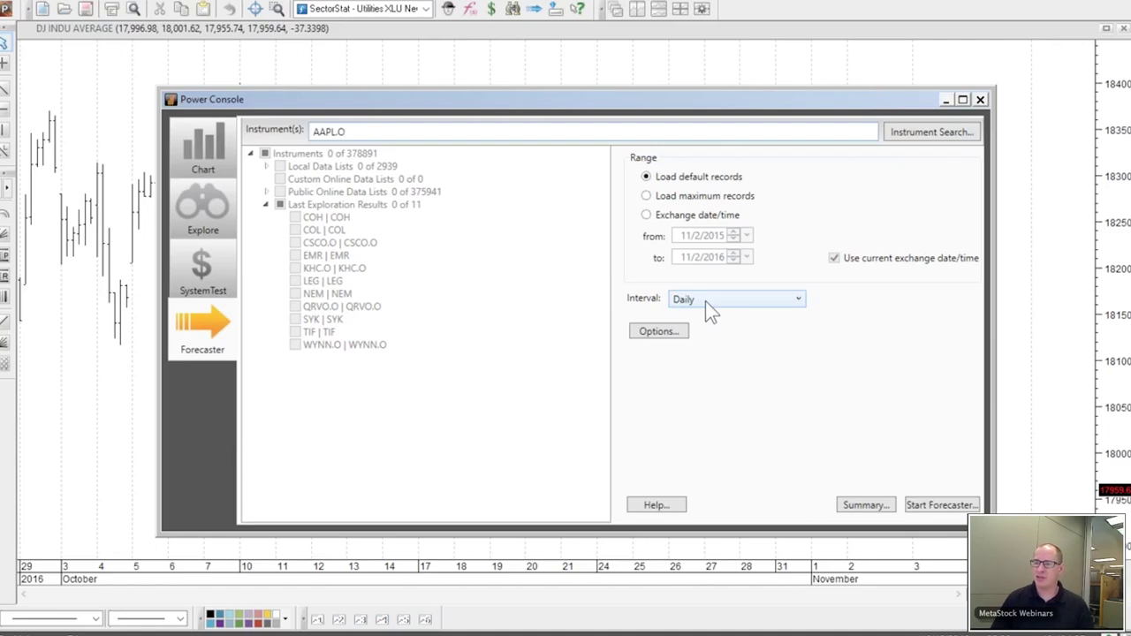
Step: Set the forecast interval to 60 Minutes and start the Forecaster
left_click(706, 301)
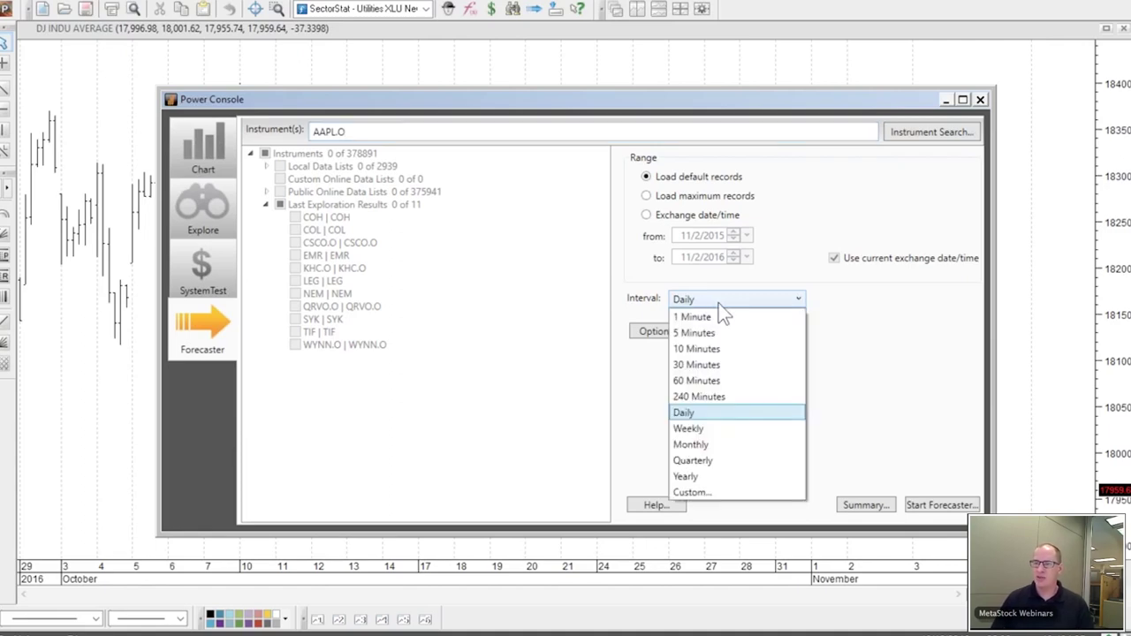
left_click(694, 380)
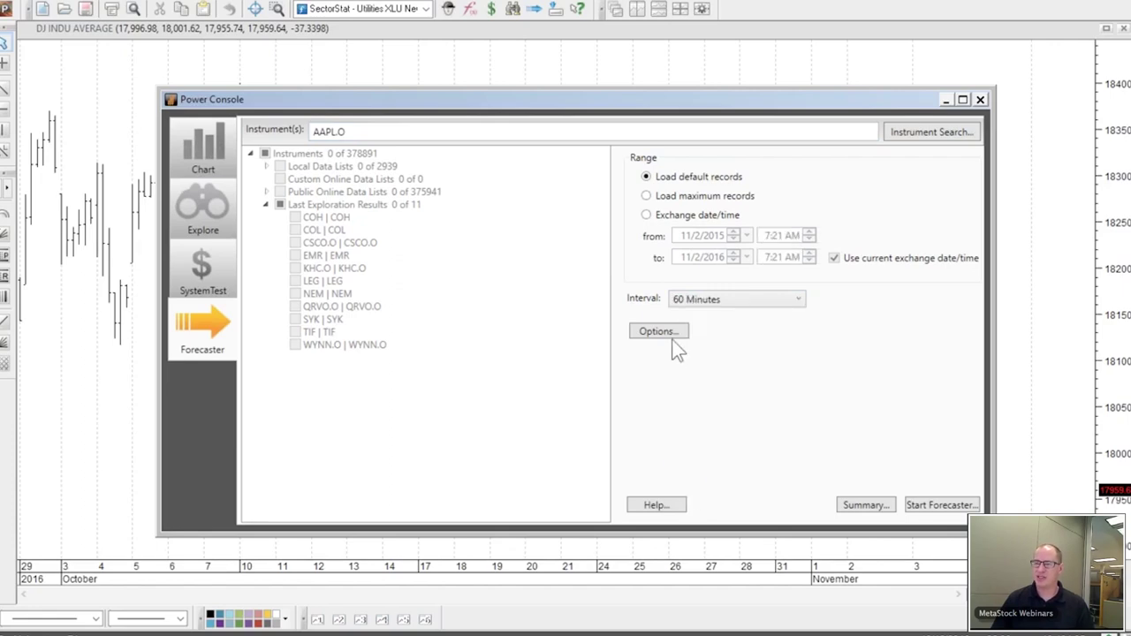
left_click(916, 506)
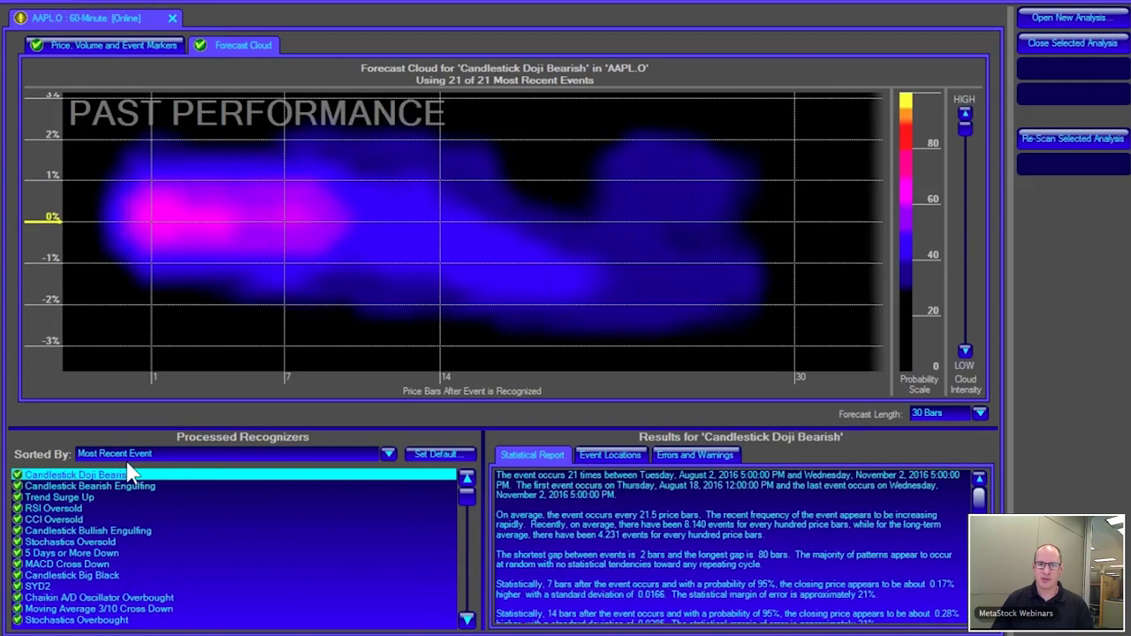
Step: View the forecast clouds for the 5 Days or More Down and RSI Oversold recognizers
left_click(91, 552)
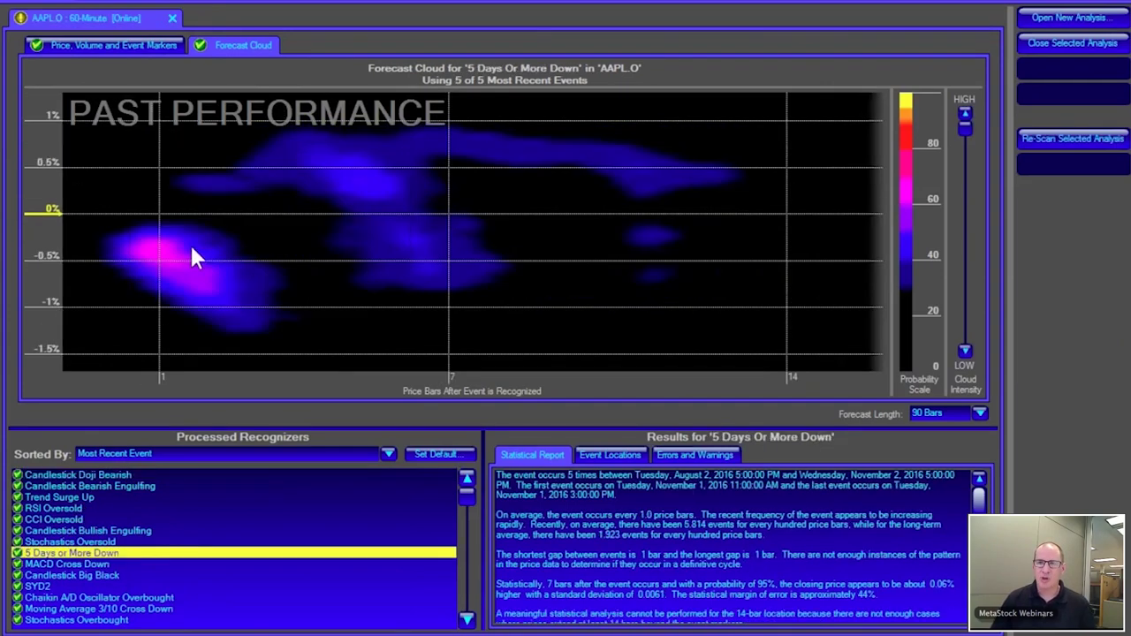
left_click(51, 508)
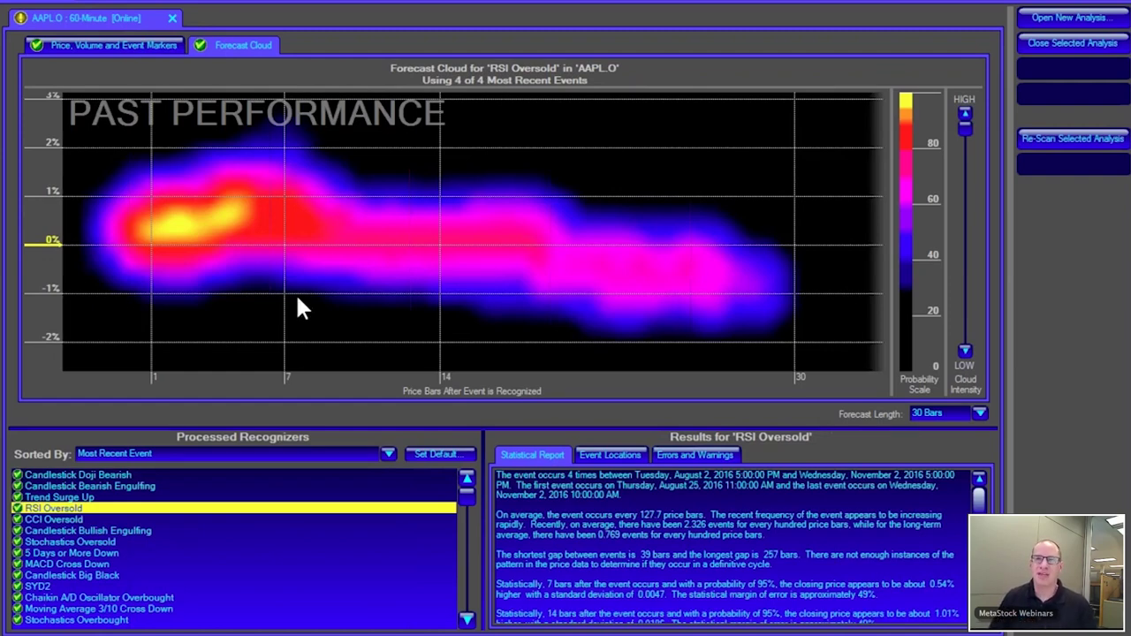
Step: Examine the RSI Oversold event markers on the AAPL.O price and volume chart
left_click(107, 47)
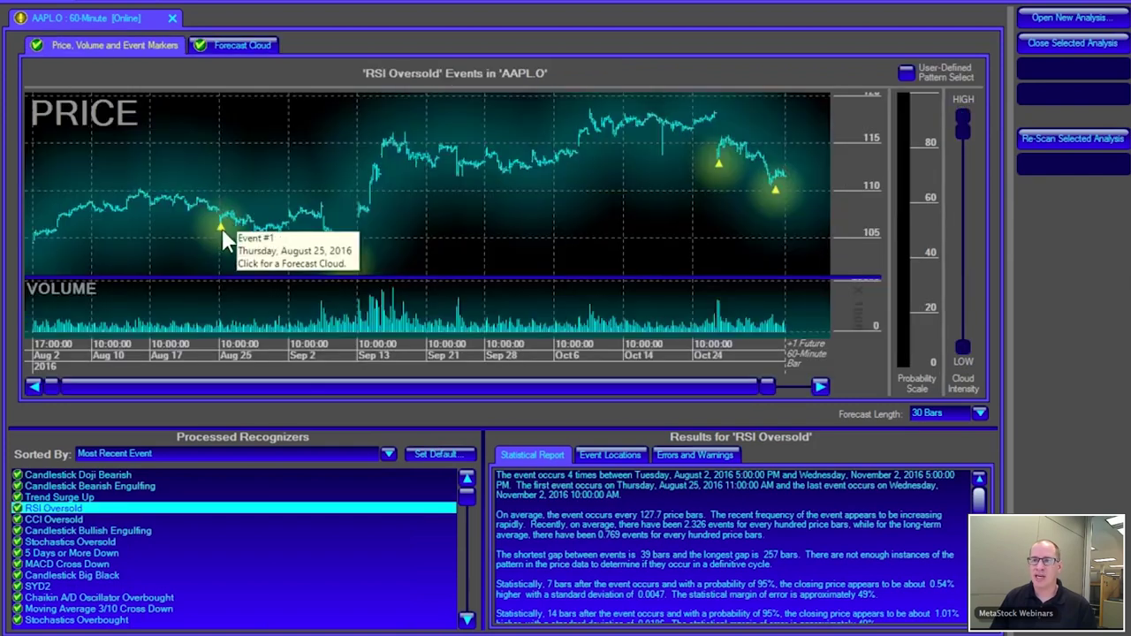
mouse_move(344, 268)
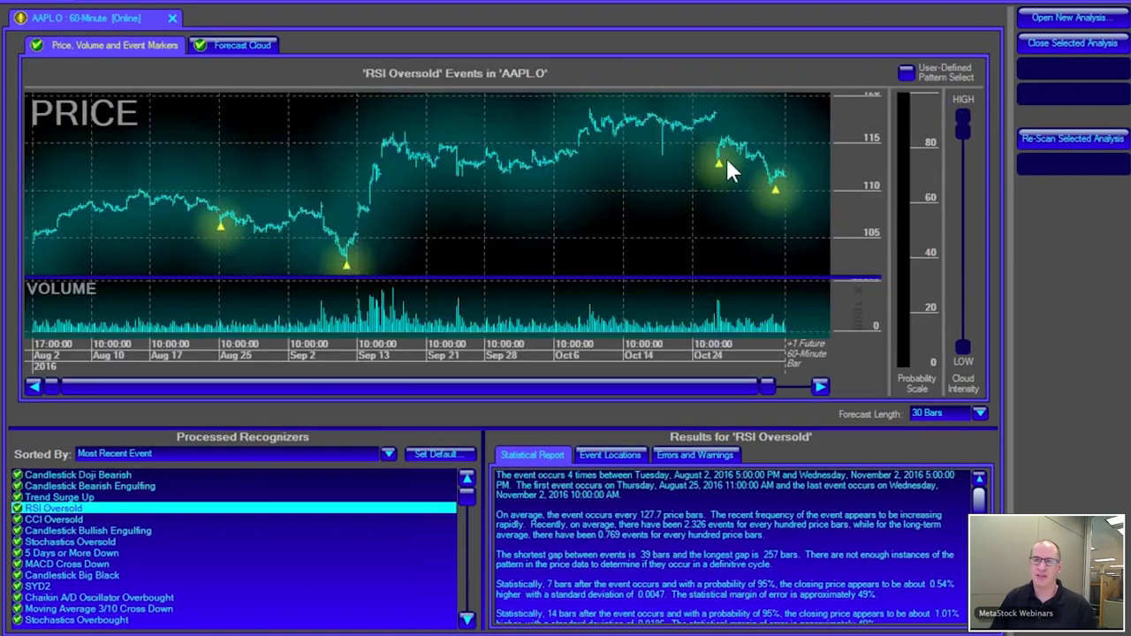
mouse_move(720, 168)
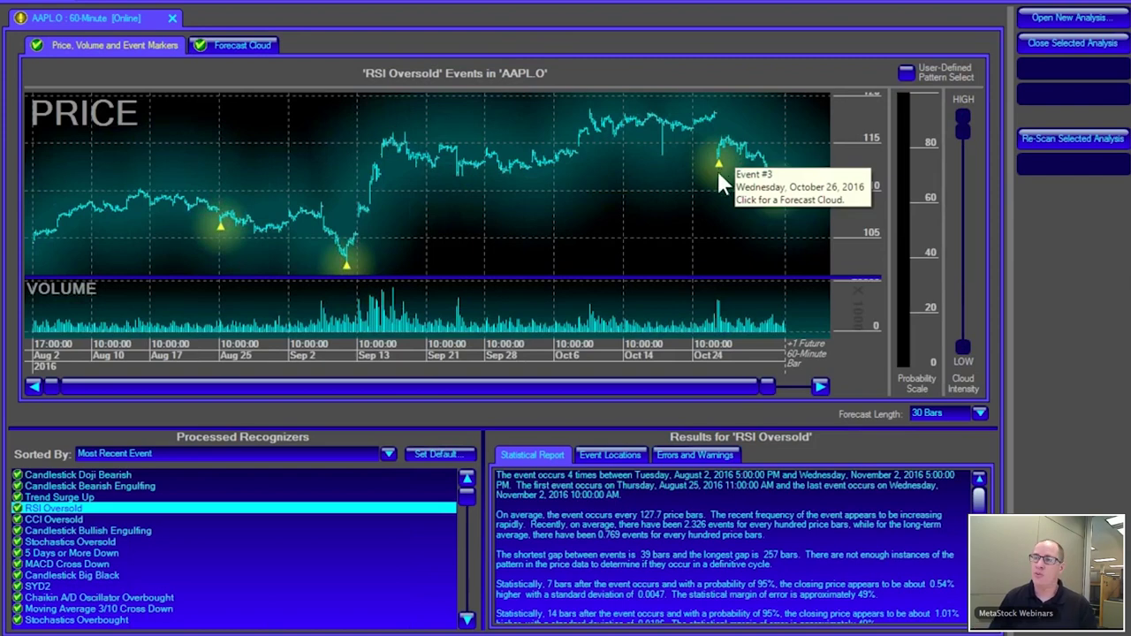
mouse_move(772, 194)
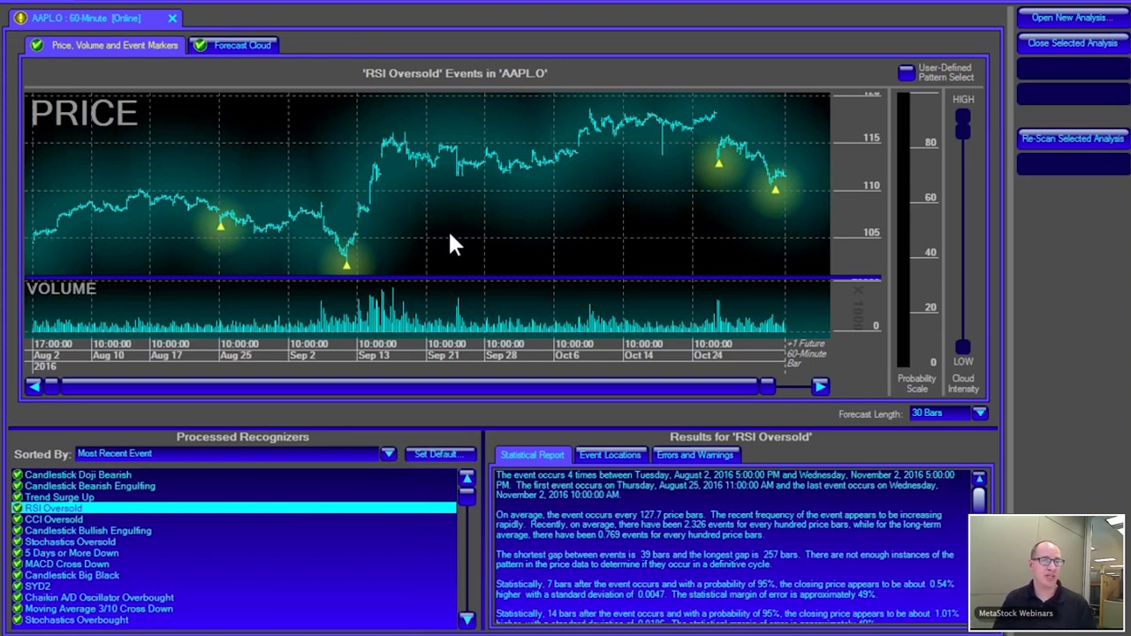
mouse_move(216, 224)
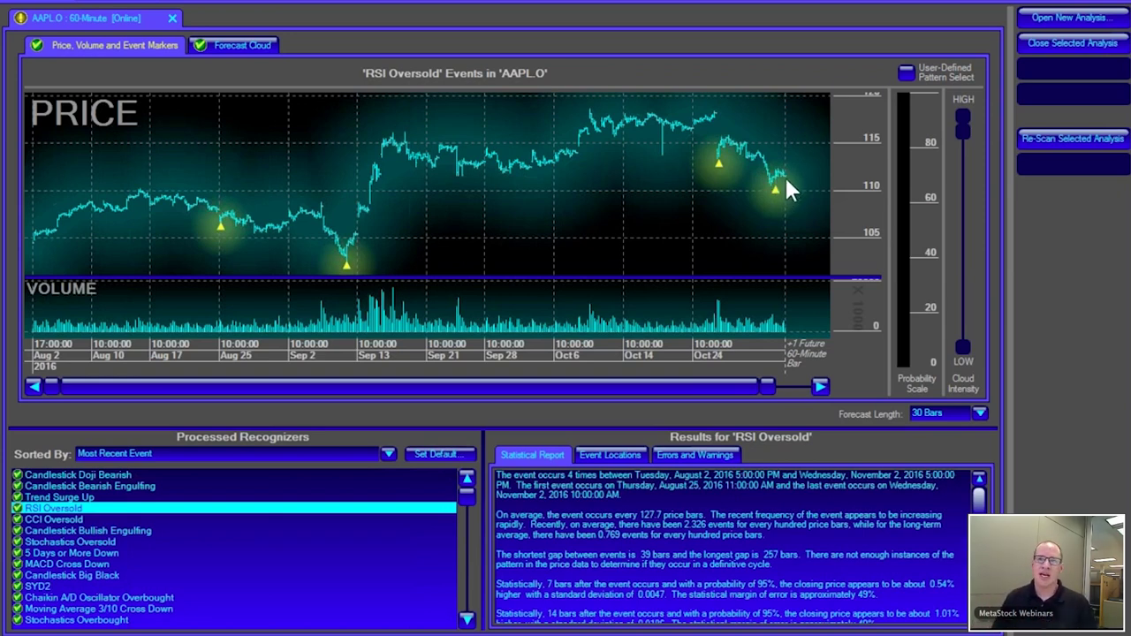
Step: Project a forecast cloud from the most recent RSI Oversold event on the price chart and widen the visible range back to Oct 20
left_click(260, 47)
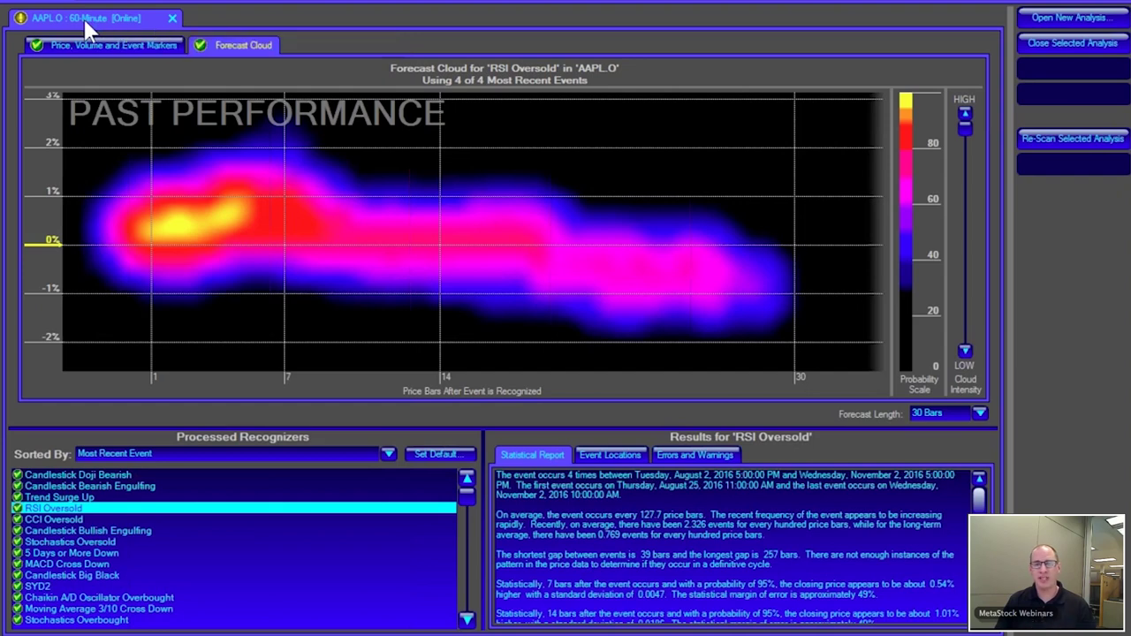
mouse_move(81, 60)
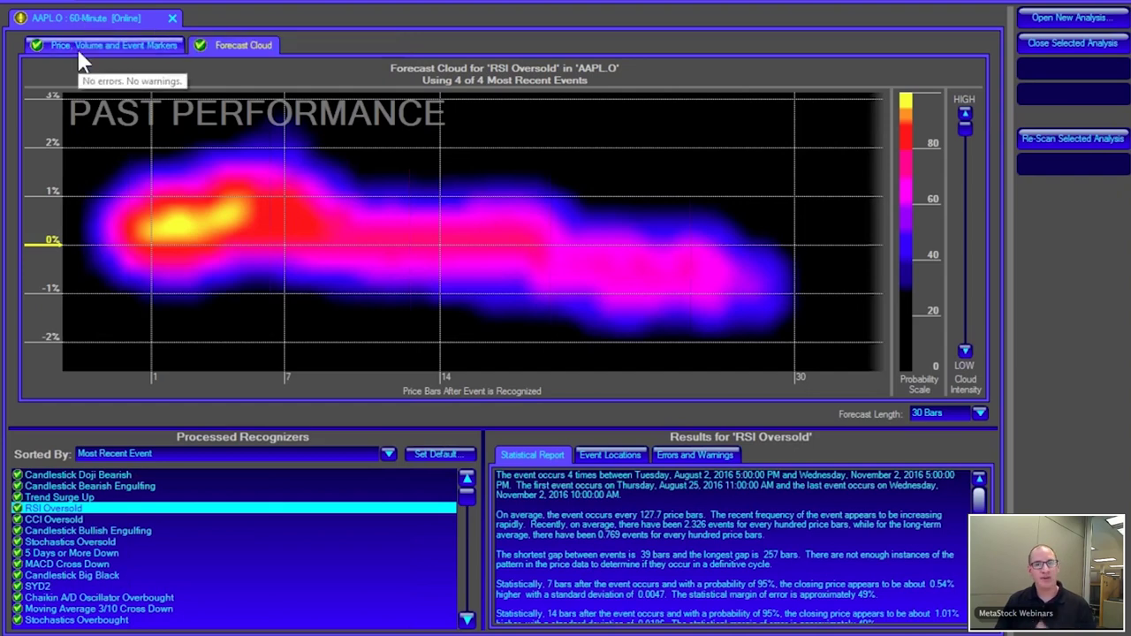
left_click(76, 45)
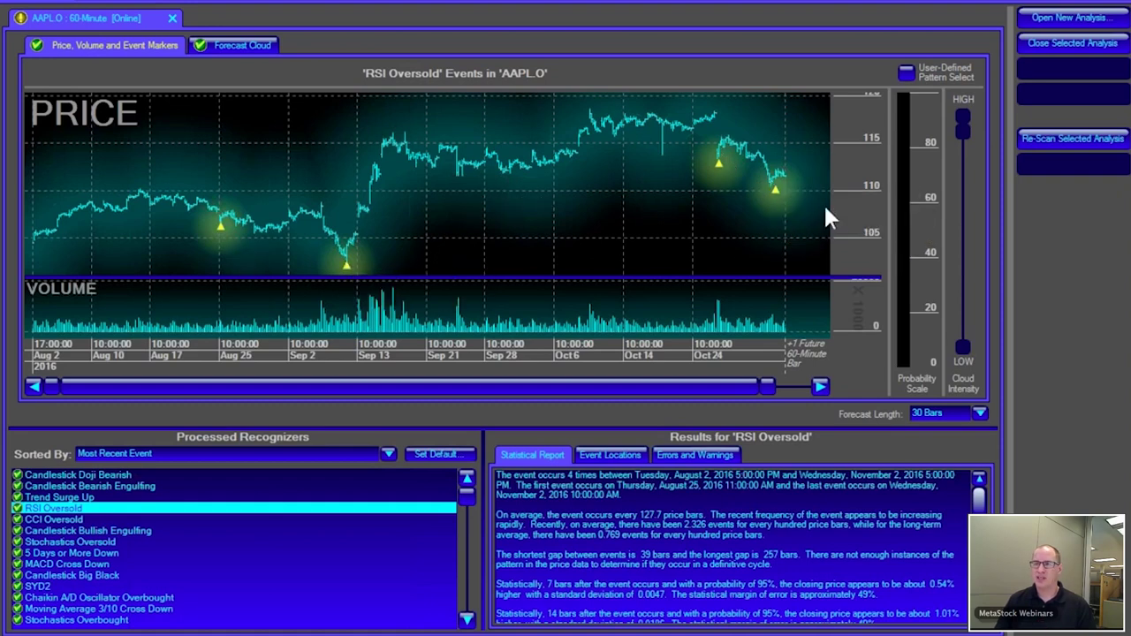
left_click(768, 195)
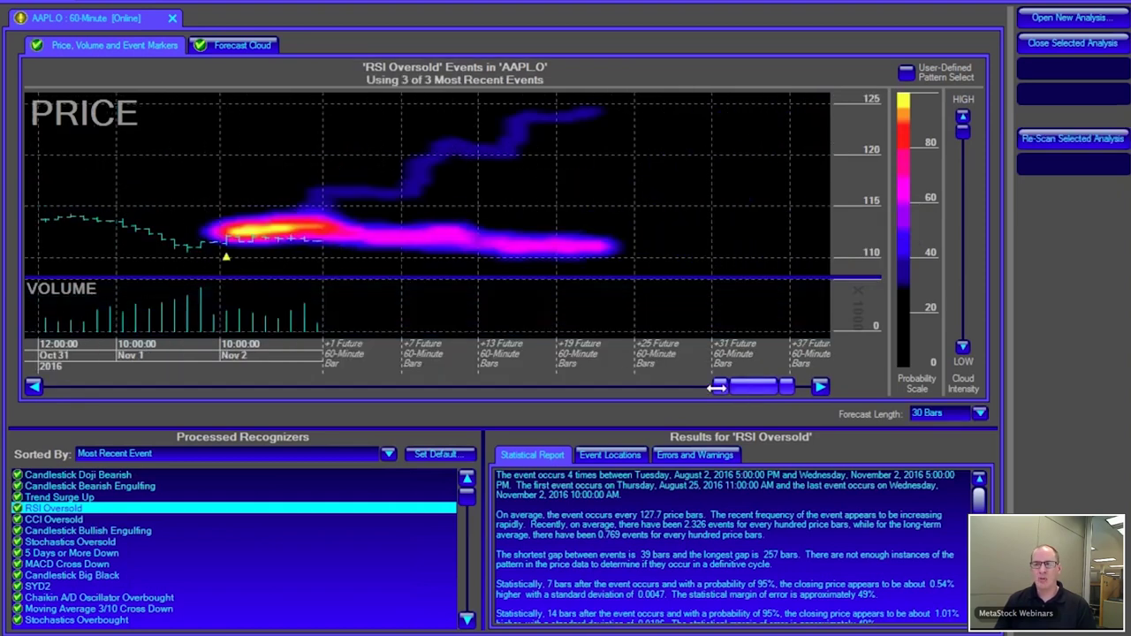
left_click_drag(716, 386, 645, 388)
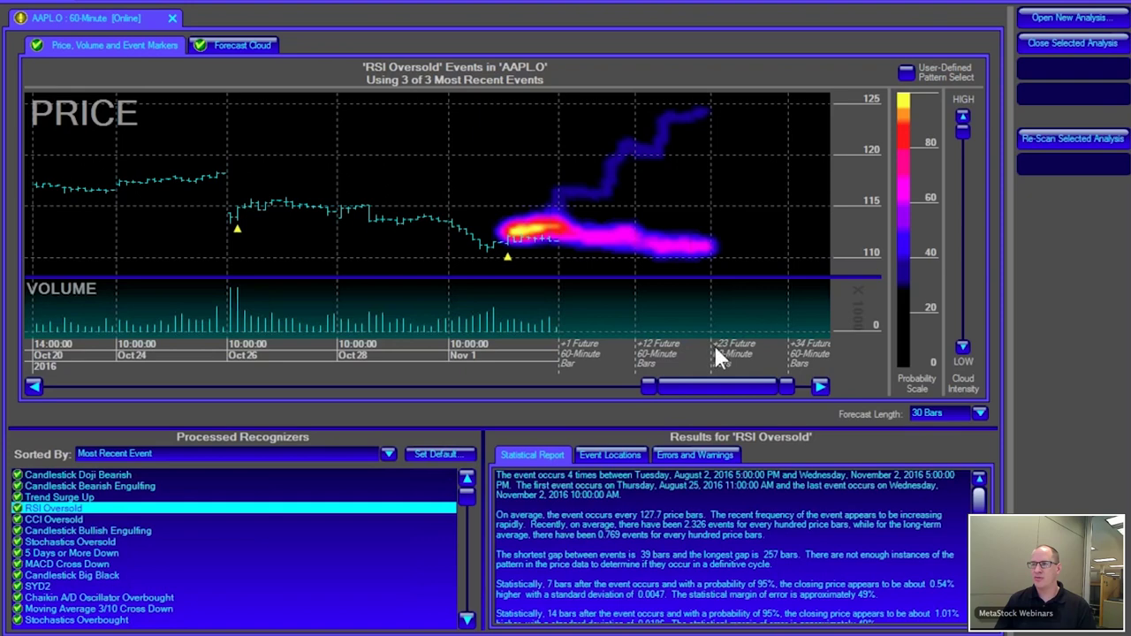
Step: Open the list of available event and pattern recognizers and review the price intervals each one is compatible with
left_click_drag(757, 388, 775, 389)
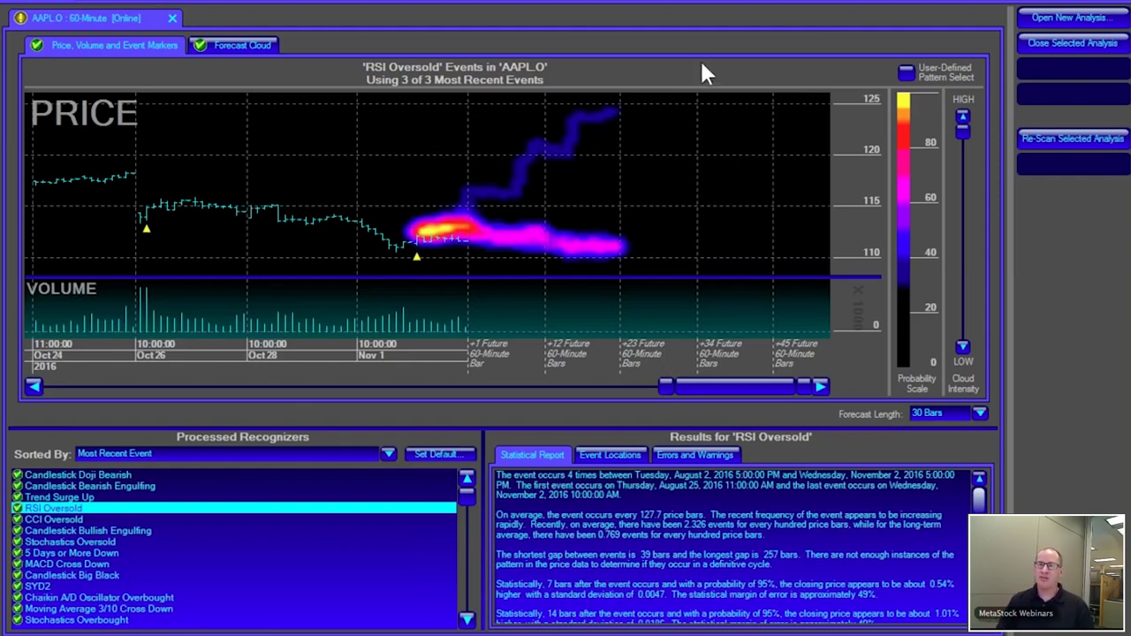
left_click(170, 17)
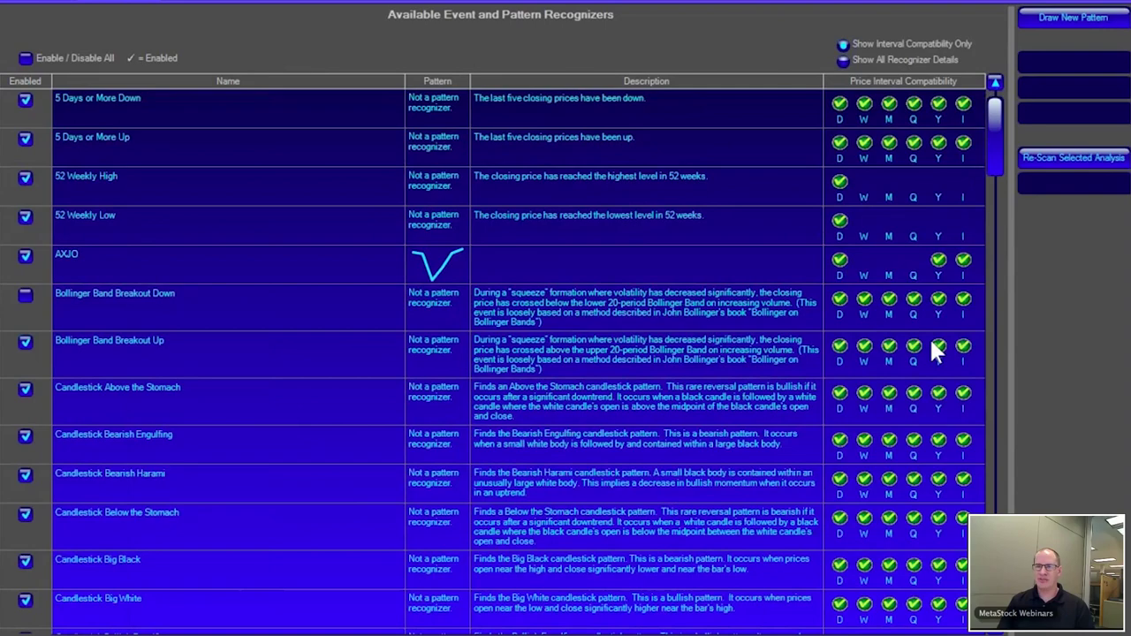
scroll(930, 337, "down", 1)
scroll(919, 362, "down", 3)
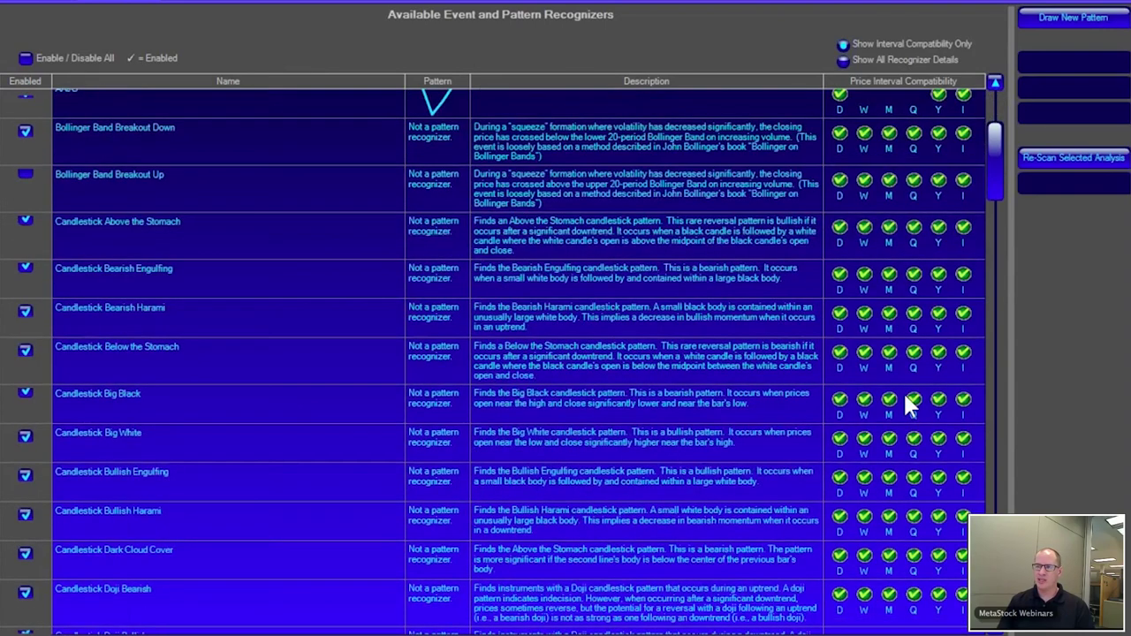
scroll(902, 390, "down", 7)
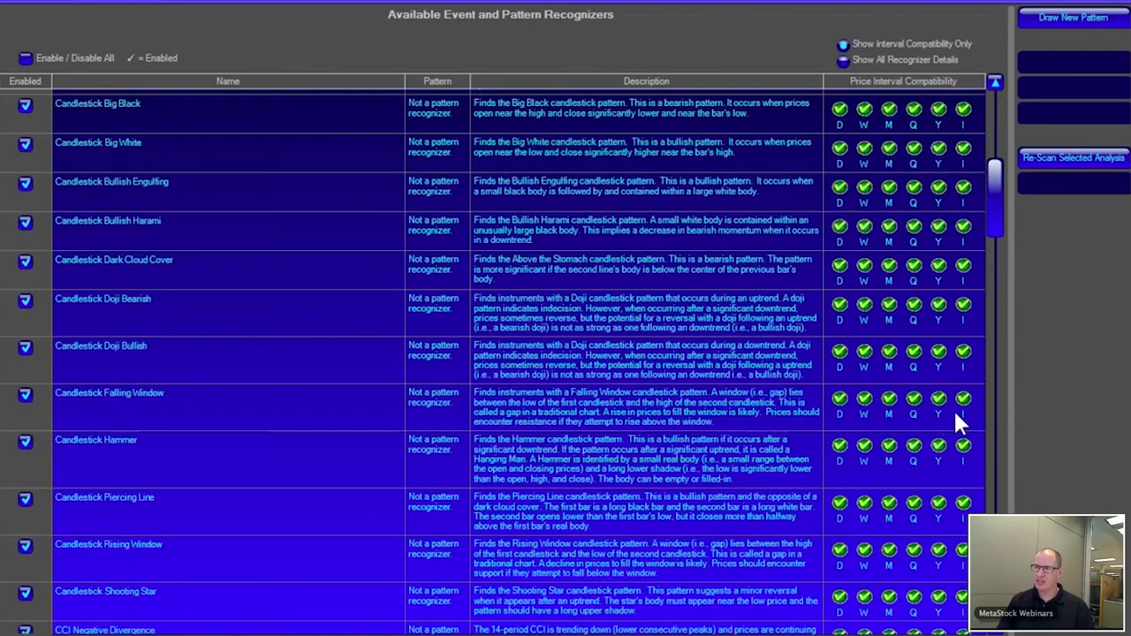
scroll(960, 405, "up", 2)
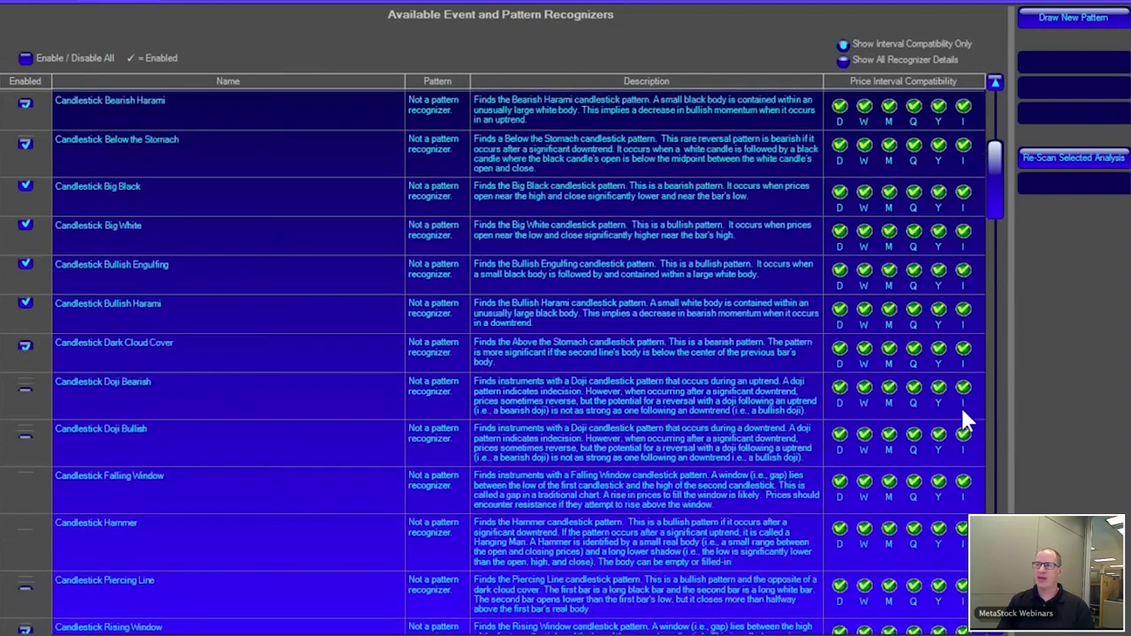
scroll(960, 405, "up", 10)
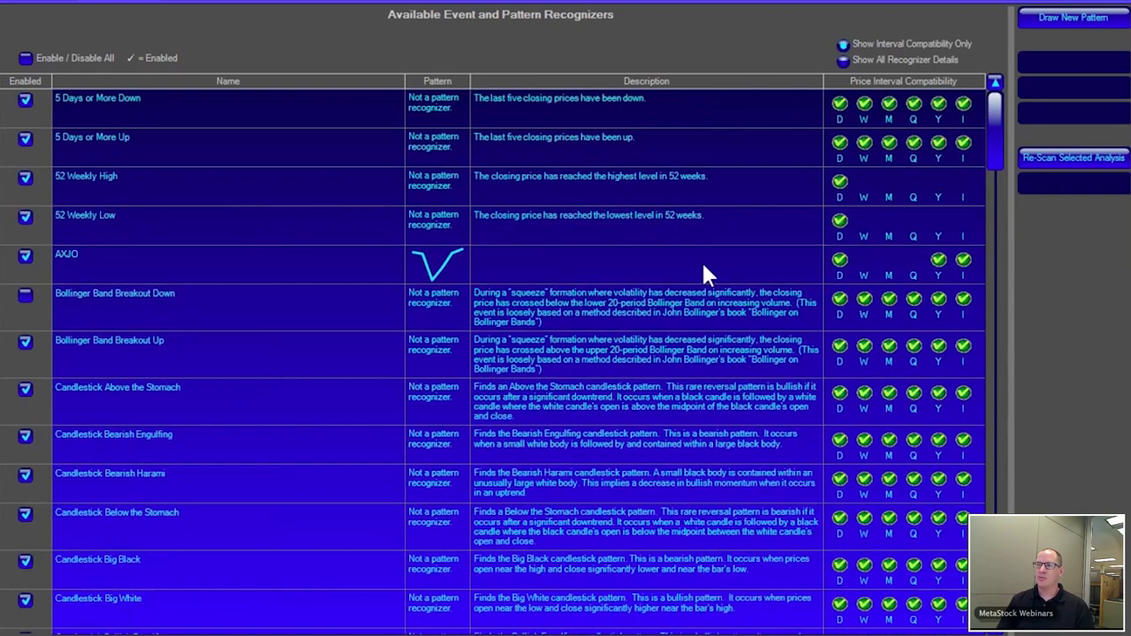
Step: Modify the AXJO pattern so its compatible price intervals are Daily, Weekly and Intraday, and save it
left_click(547, 257)
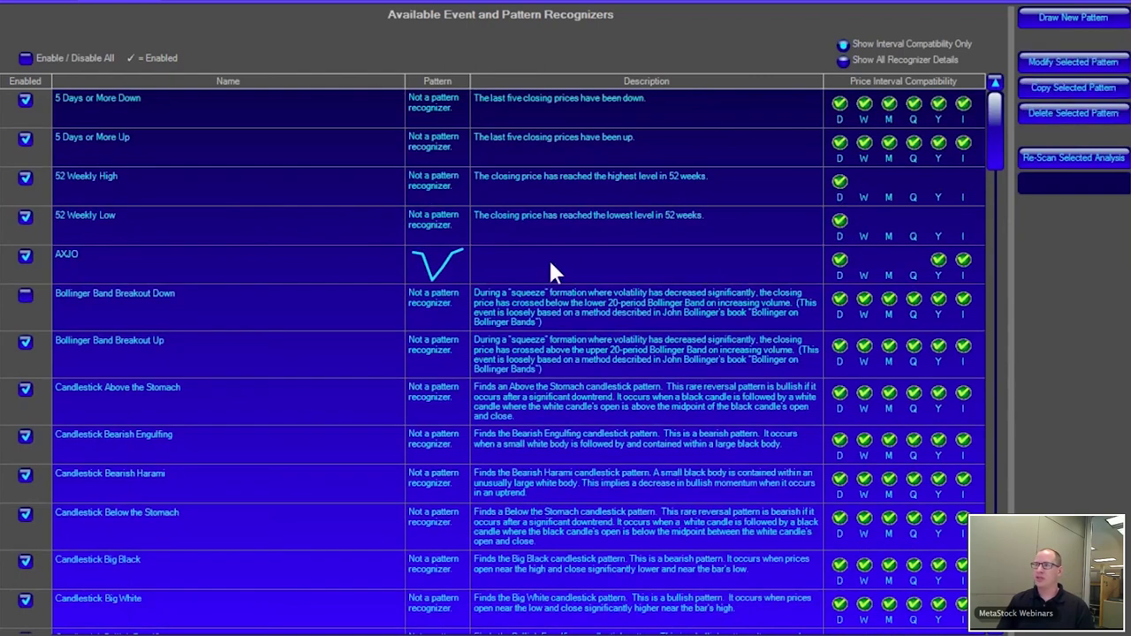
left_click(1043, 64)
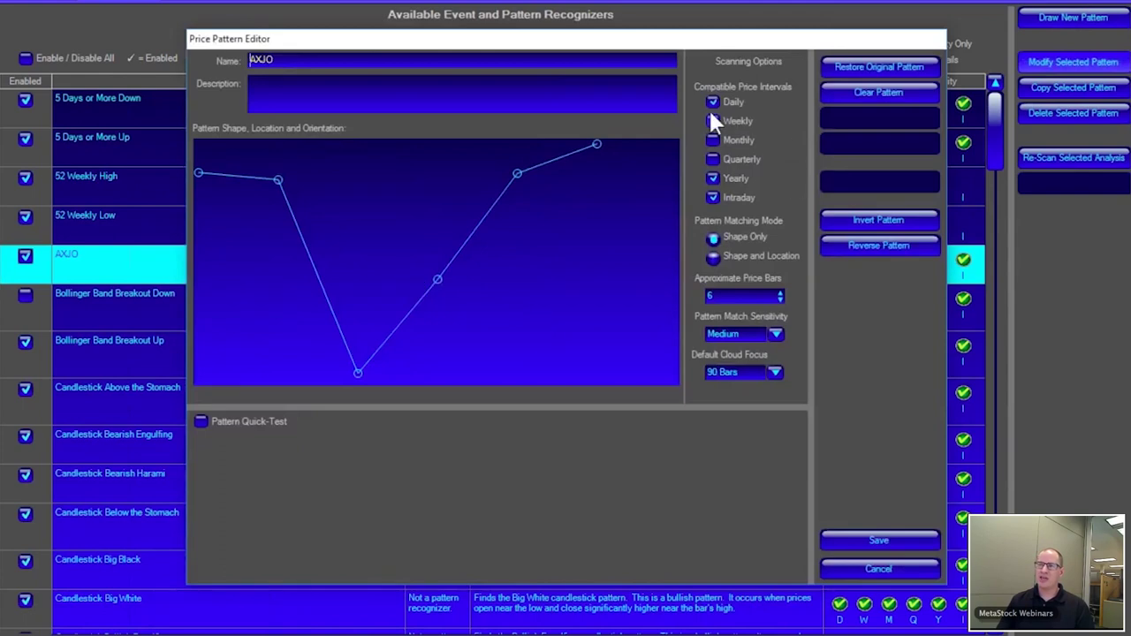
left_click(712, 121)
left_click(712, 139)
left_click(712, 159)
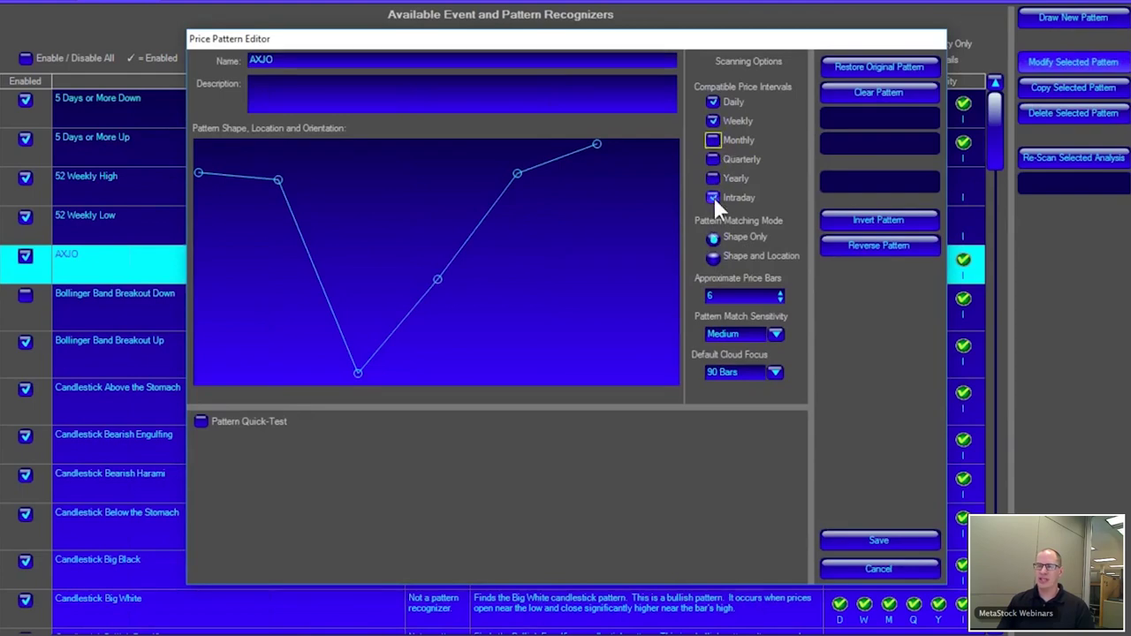
left_click(844, 541)
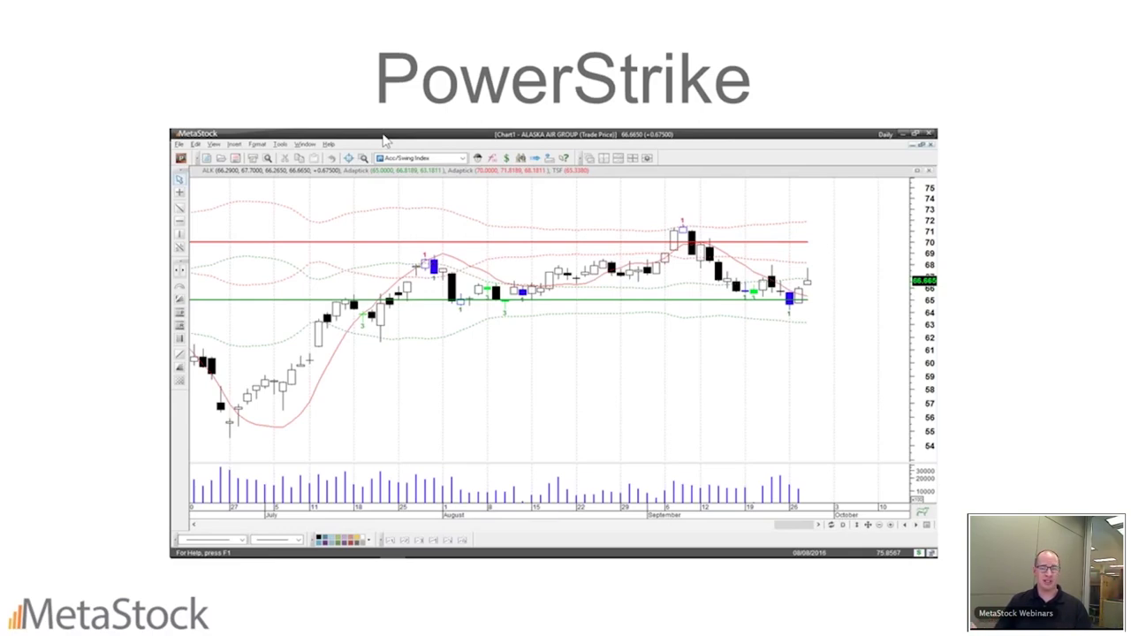
key("Right")
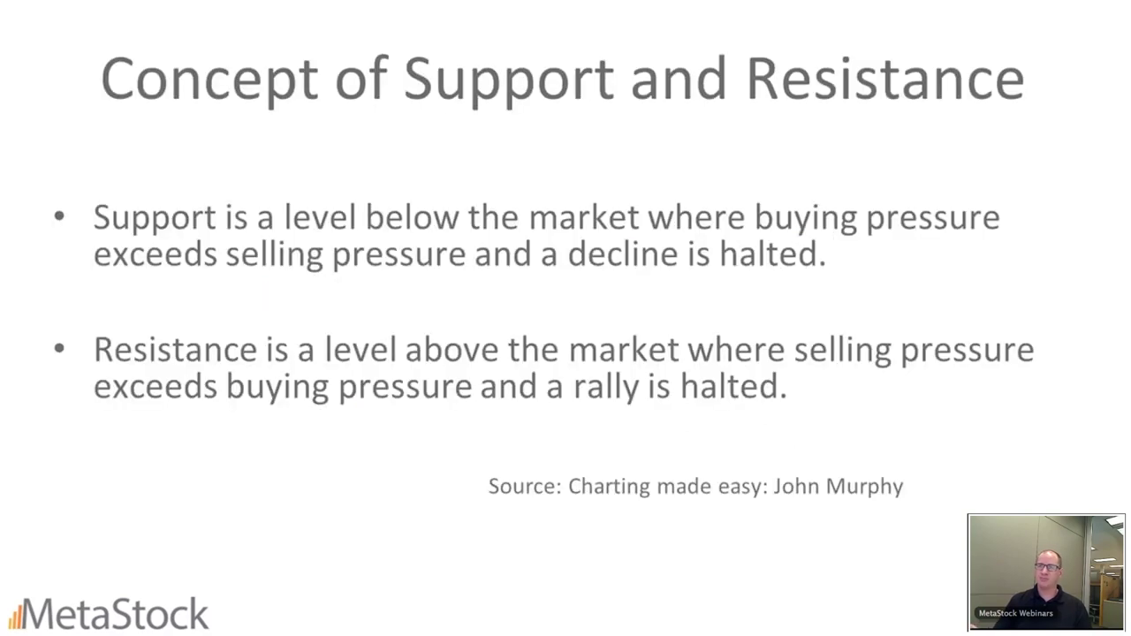
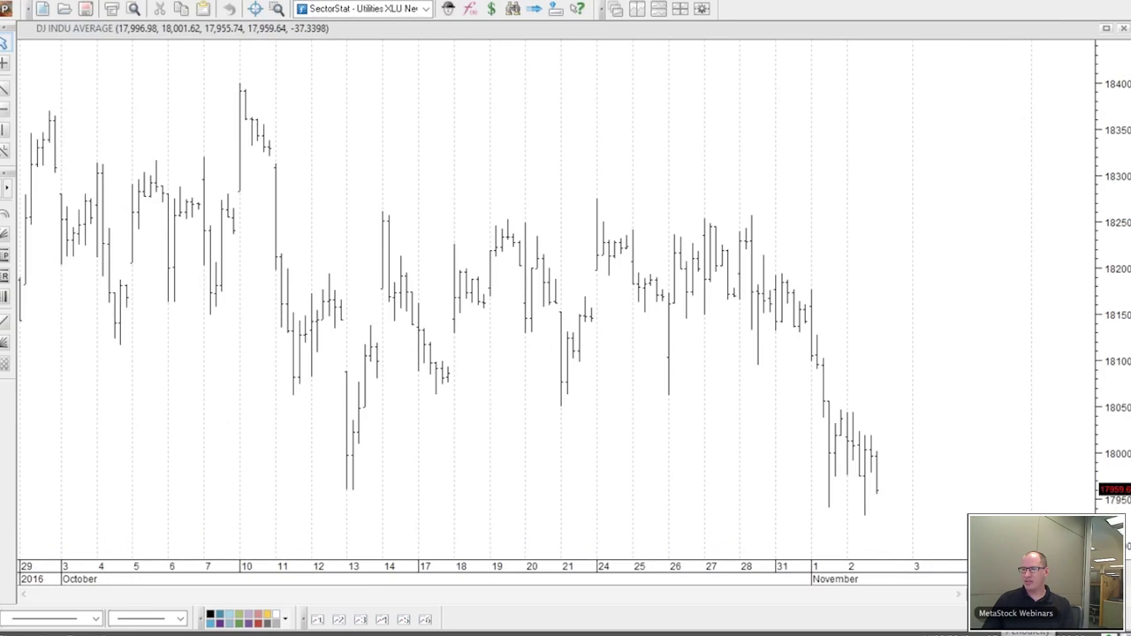
Step: Plot SectorStat - Market Advancing Issues in its own window above the daily DJ INDU AVERAGE chart and reduce that window's height
left_click(1022, 486)
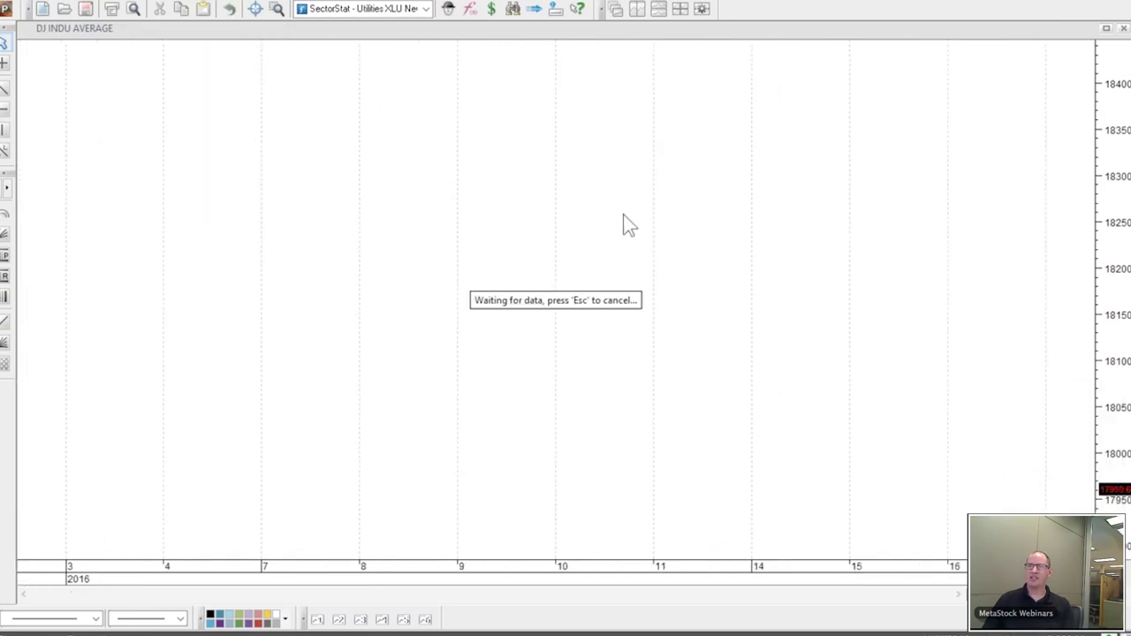
left_click(425, 9)
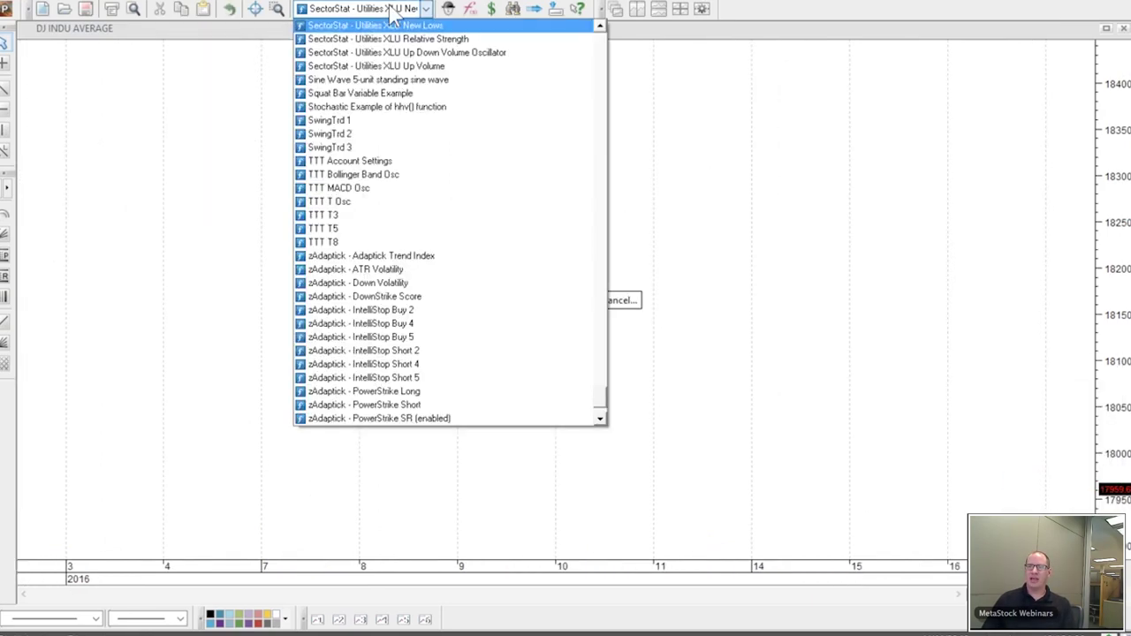
scroll(446, 133, "up", 4)
scroll(446, 132, "up", 20)
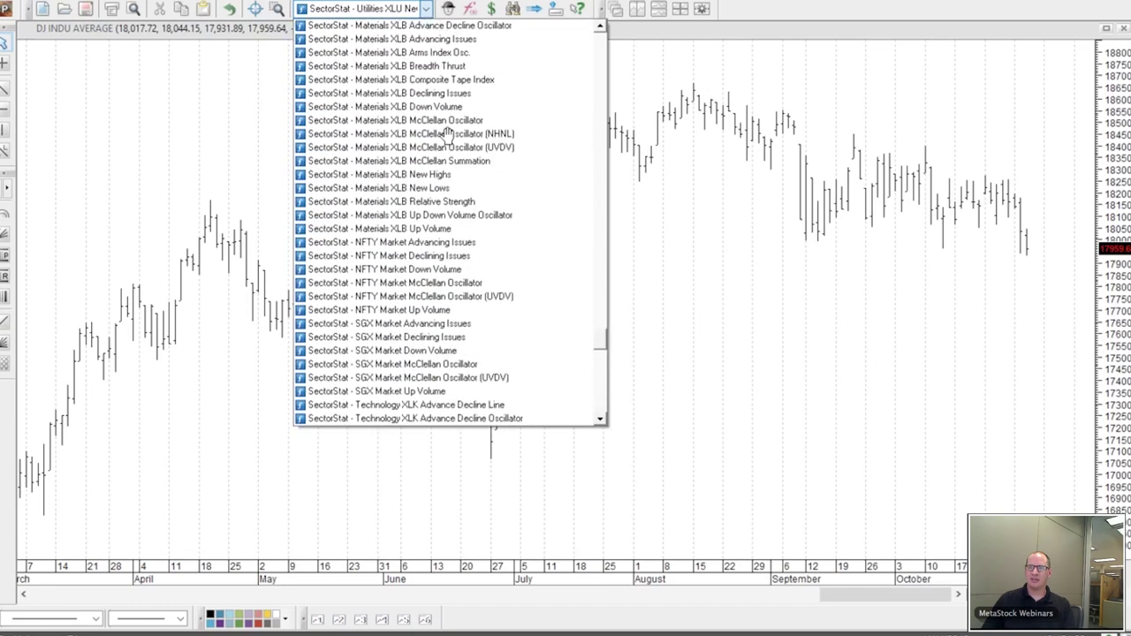
scroll(446, 133, "up", 7)
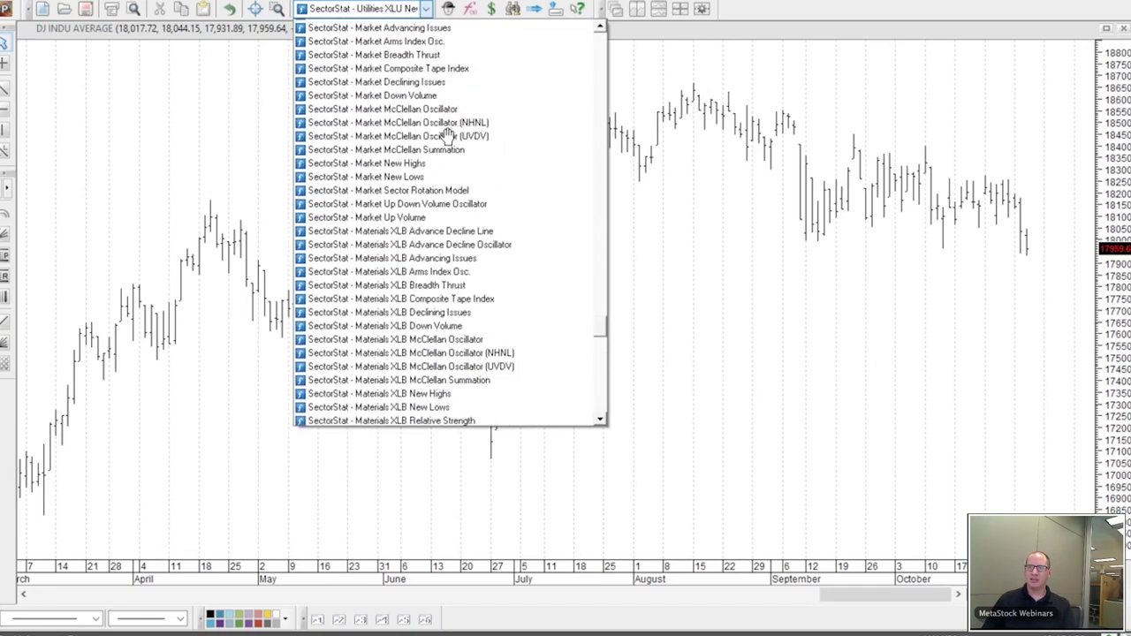
scroll(446, 132, "up", 1)
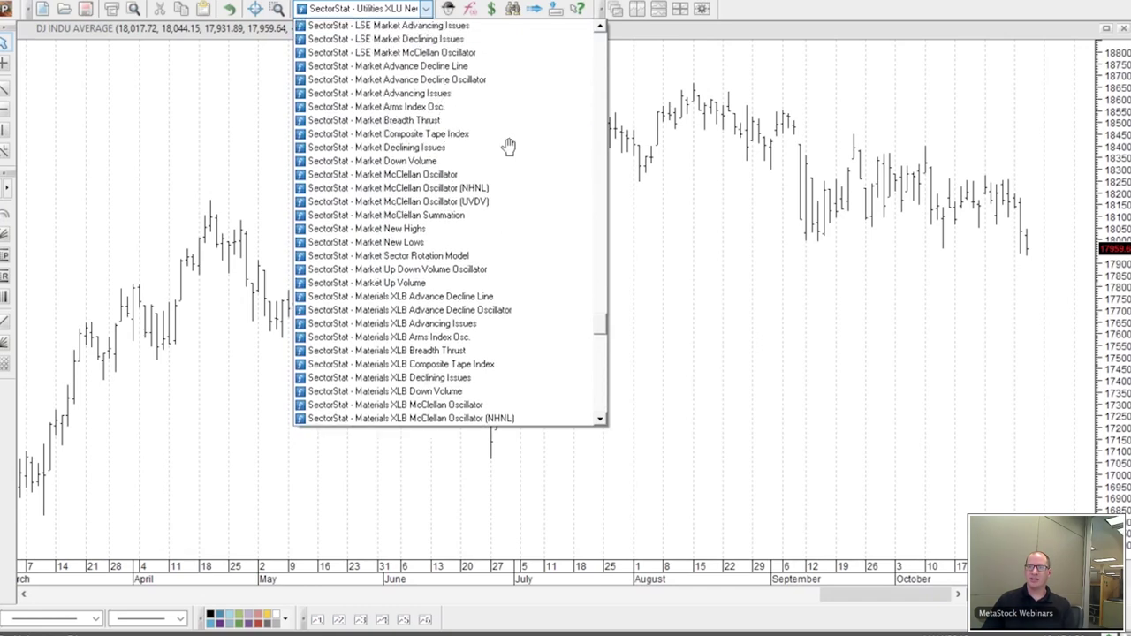
scroll(508, 145, "up", 2)
scroll(508, 146, "up", 1)
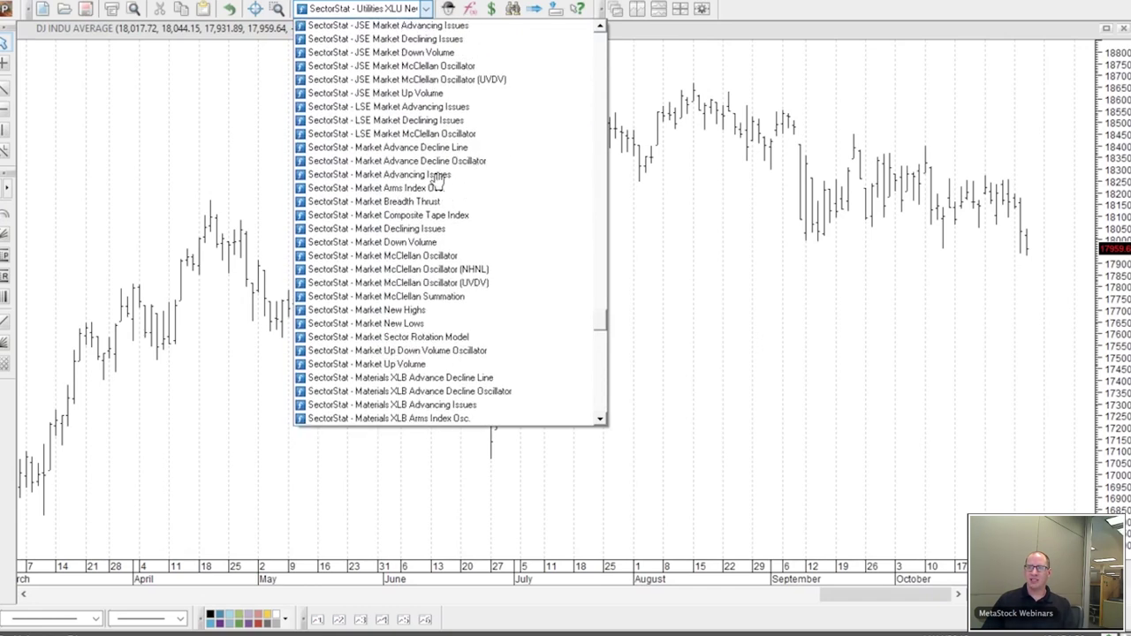
left_click(483, 174)
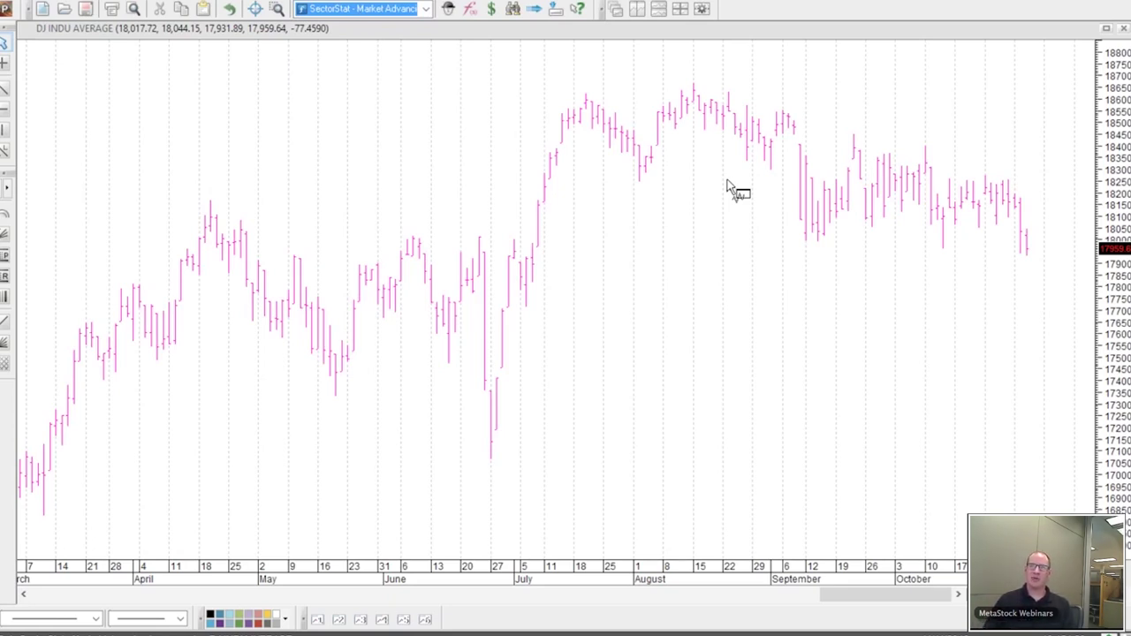
left_click_drag(726, 187, 730, 190)
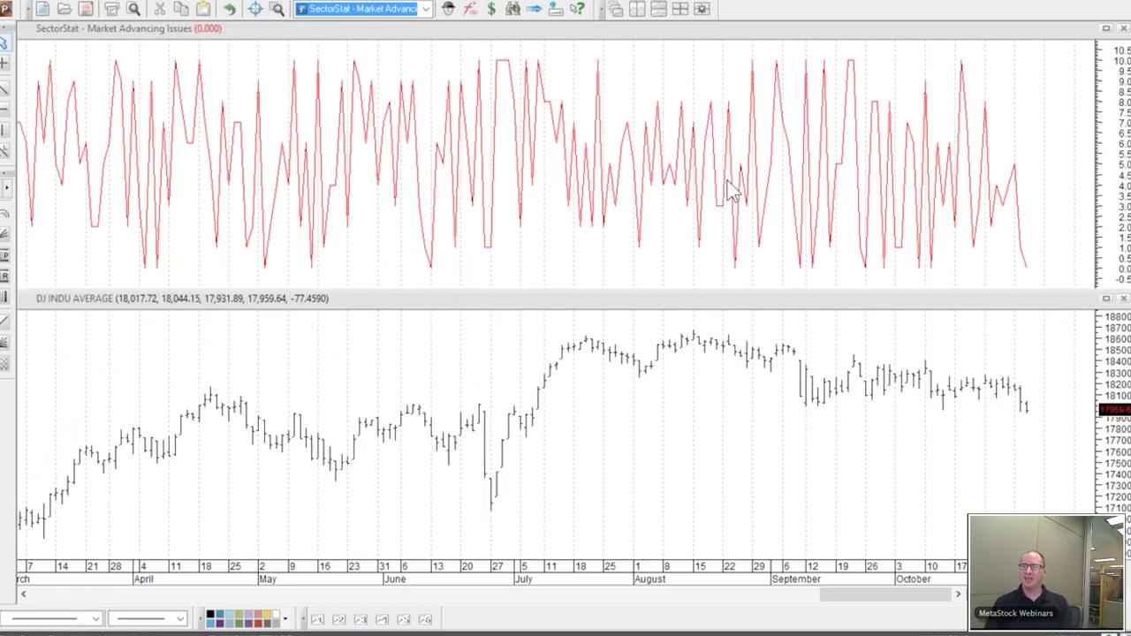
left_click(610, 282)
left_click_drag(611, 282, 591, 190)
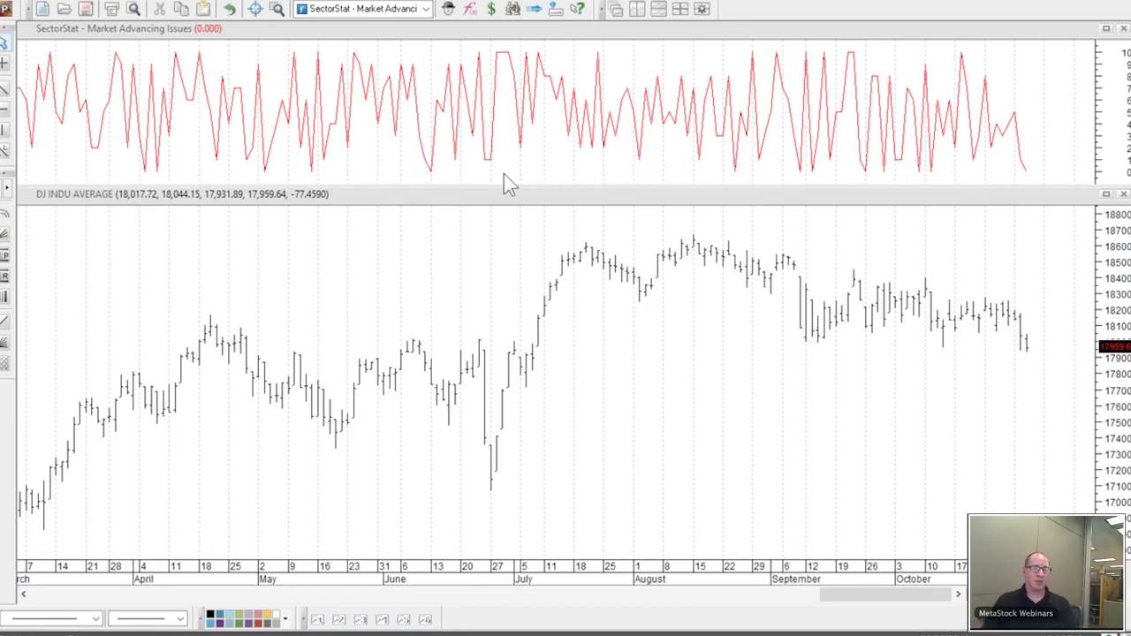
key("alt+Tab")
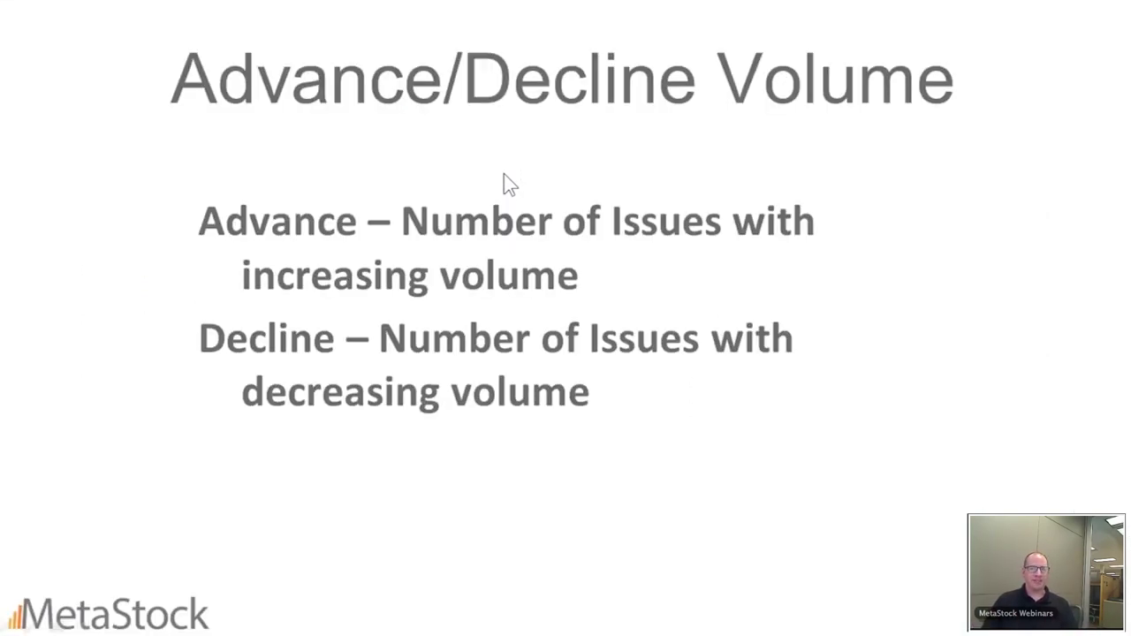
key("Right")
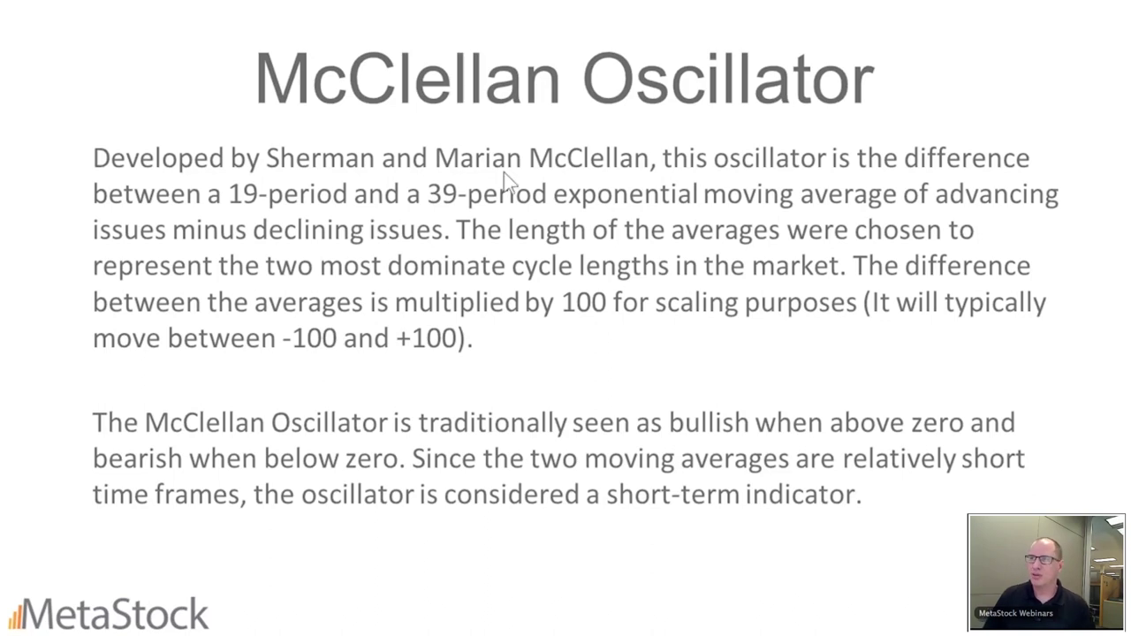
key("alt+Tab")
key("Delete")
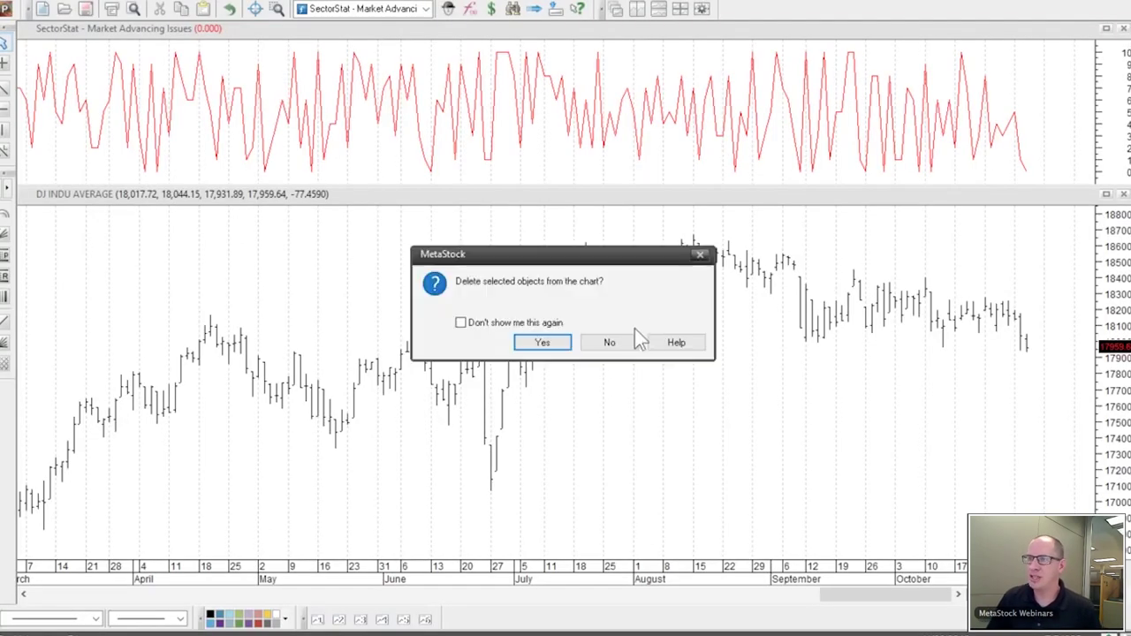
left_click(623, 343)
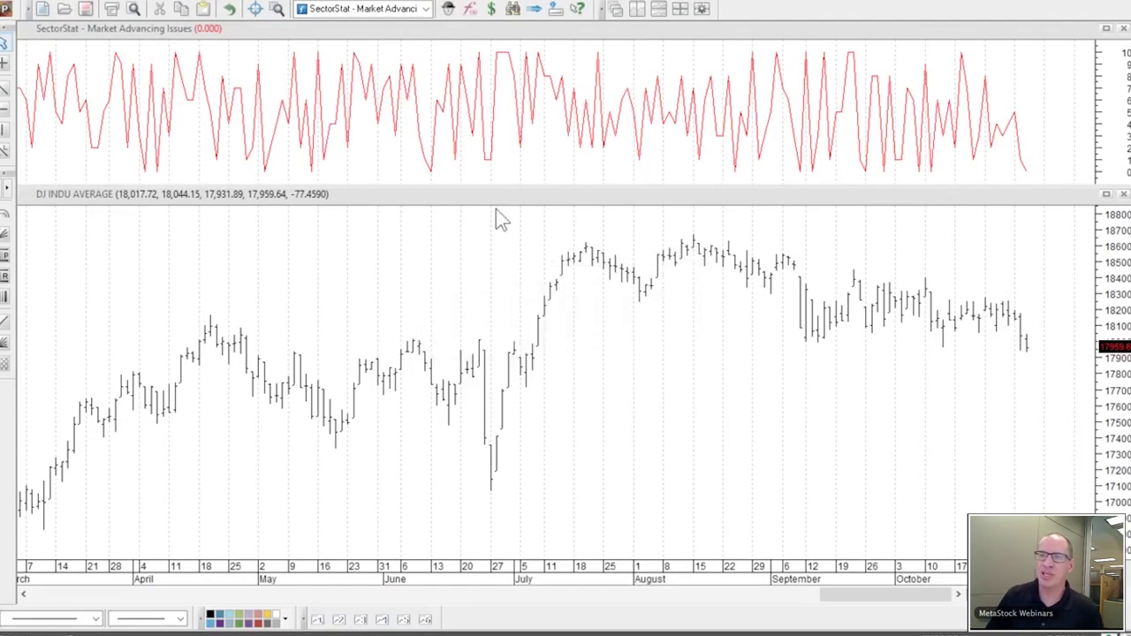
Step: Apply the Sectorstat Us Market Review template to the DJ INDU AVERAGE chart, using the template's periodicity
right_click(424, 254)
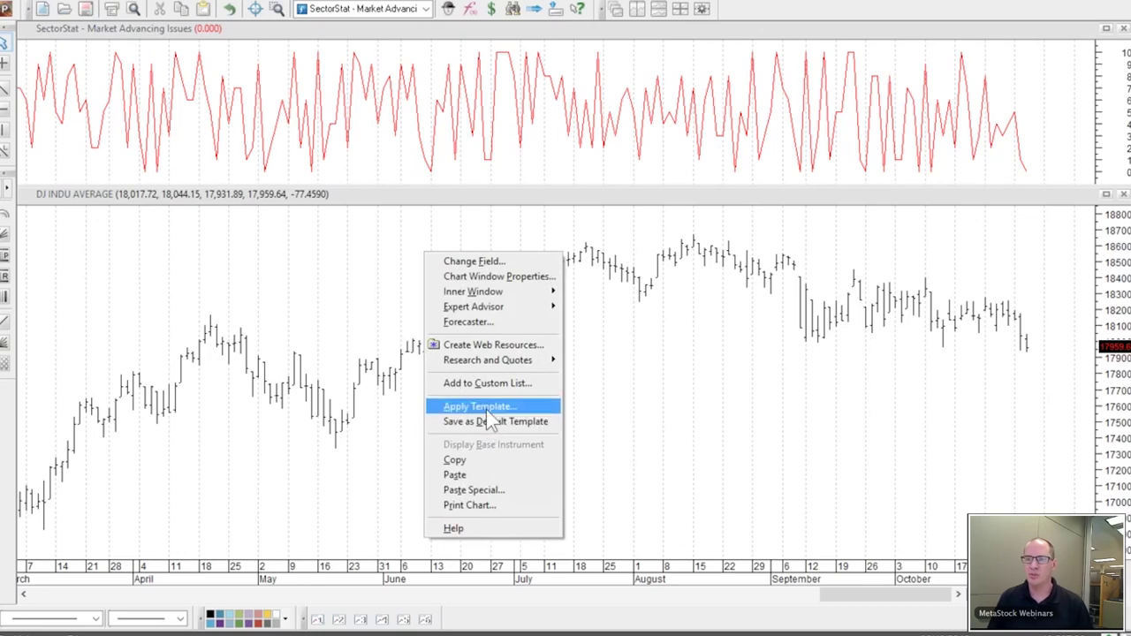
left_click(485, 409)
scroll(453, 260, "down", 3)
scroll(455, 268, "down", 9)
scroll(455, 268, "down", 1)
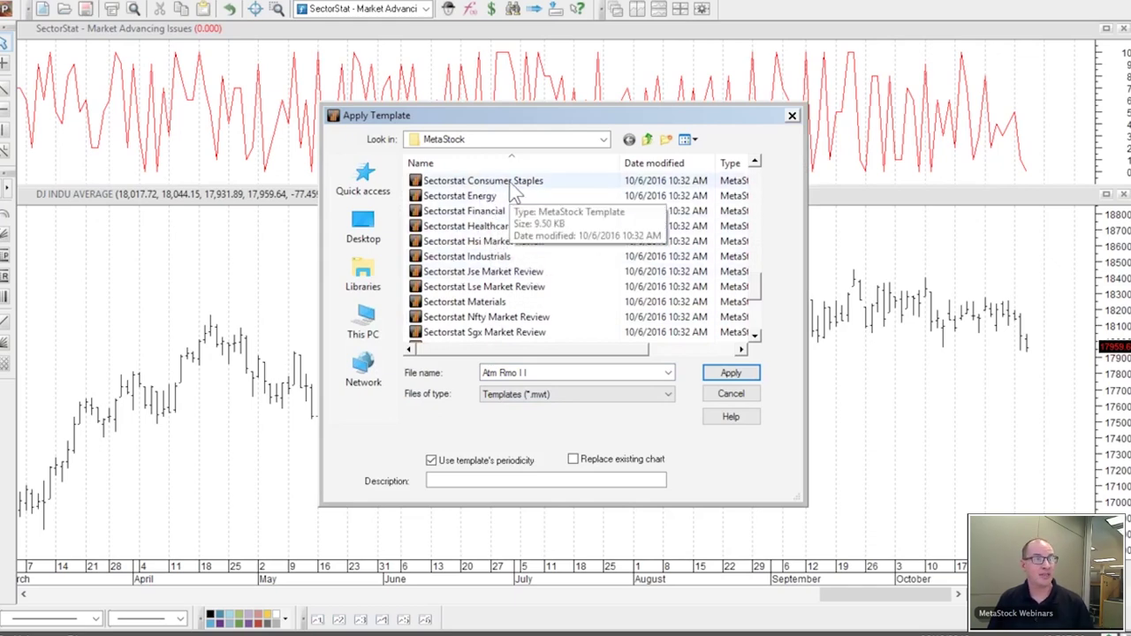
scroll(528, 275, "up", 1)
scroll(528, 276, "down", 2)
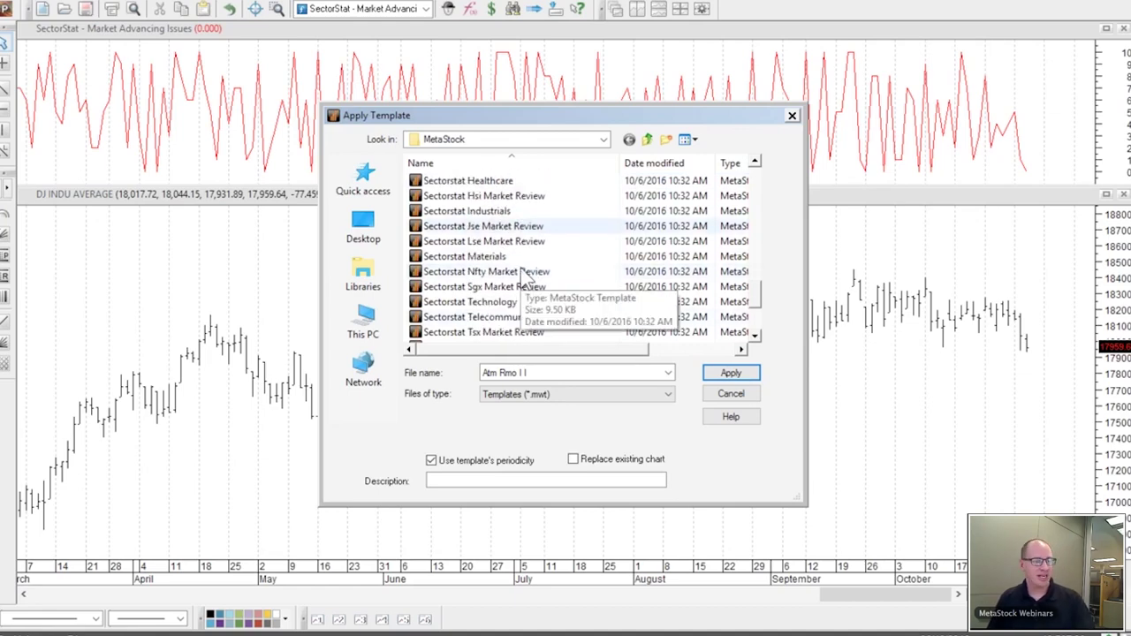
left_click(500, 334)
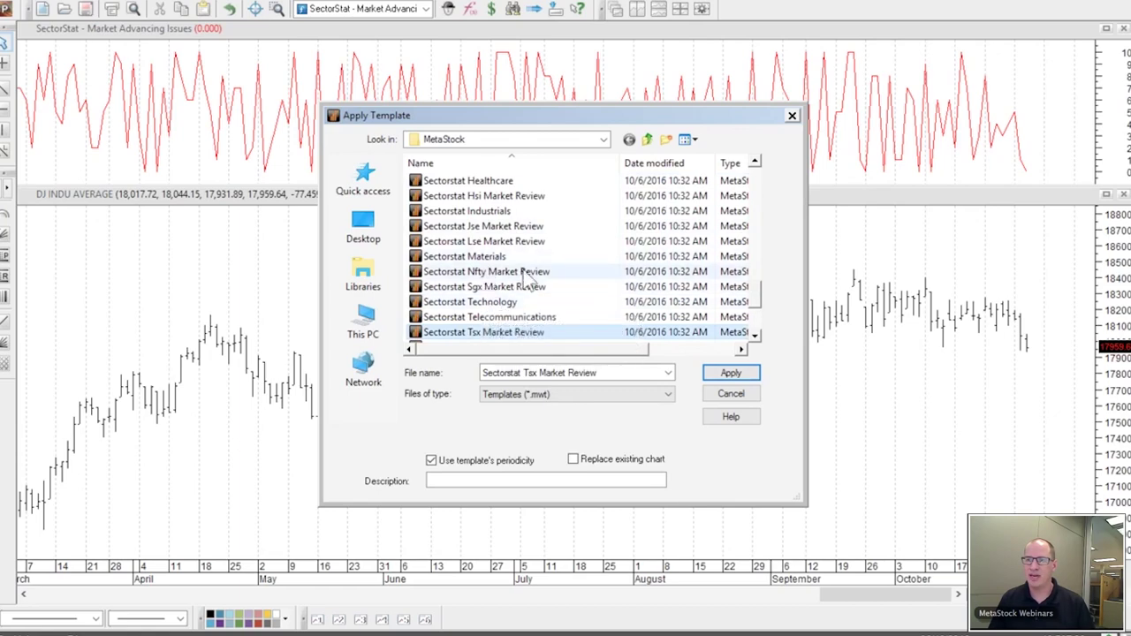
scroll(504, 309, "down", 1)
left_click(501, 304)
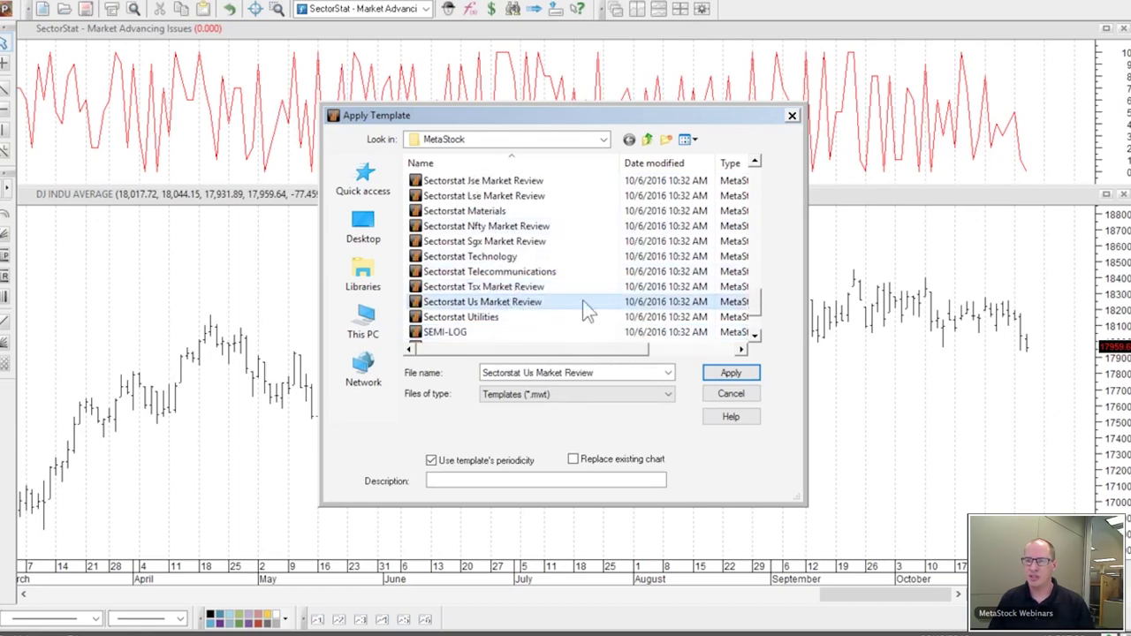
left_click(737, 374)
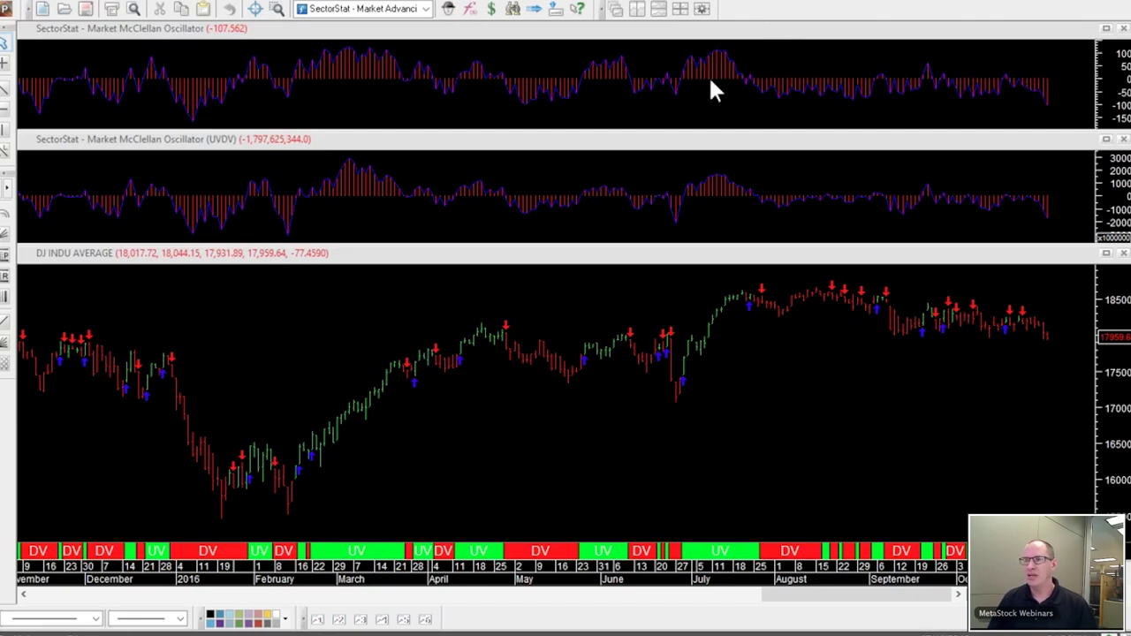
Step: Inspect the Market McClellan Oscillator and its UVDV version at their peaks, troughs and latest bar
mouse_move(699, 85)
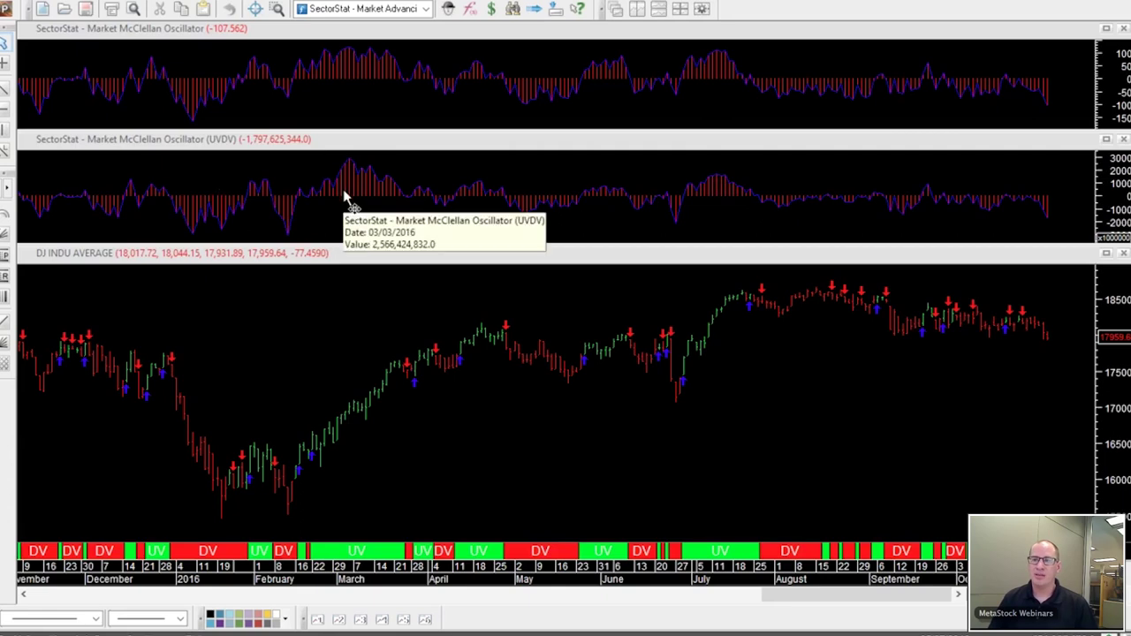
mouse_move(273, 212)
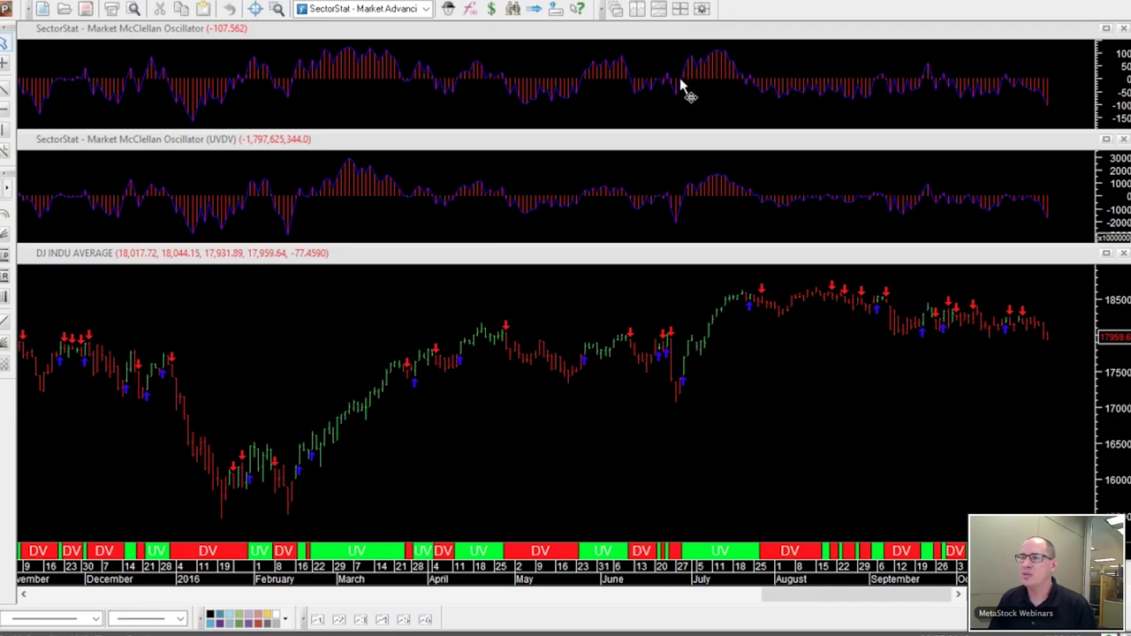
mouse_move(1029, 89)
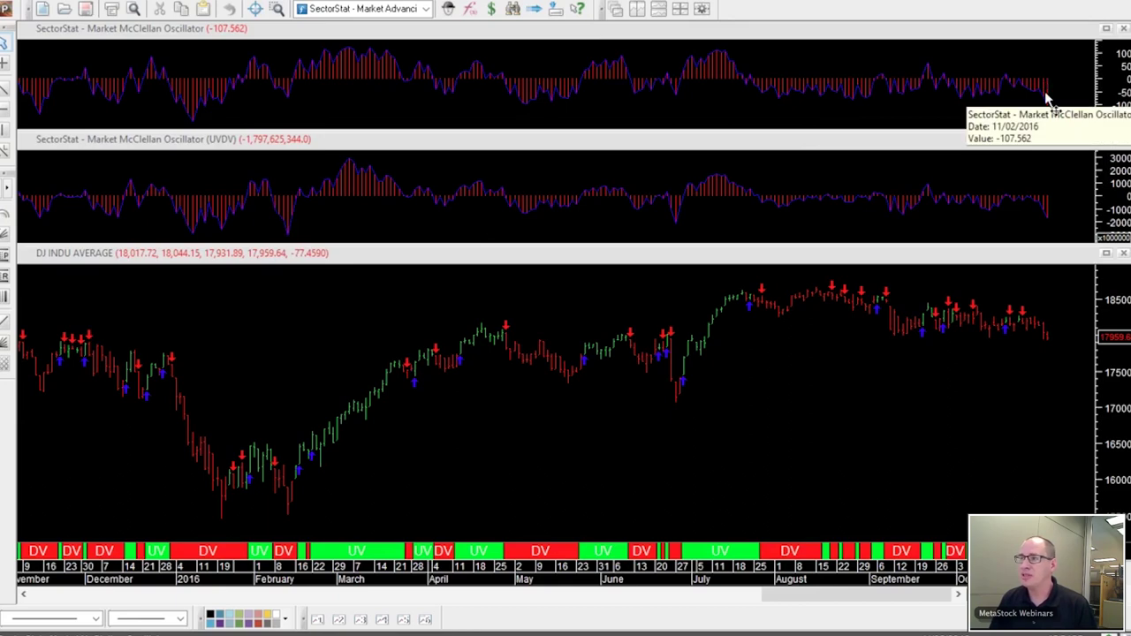
mouse_move(1045, 209)
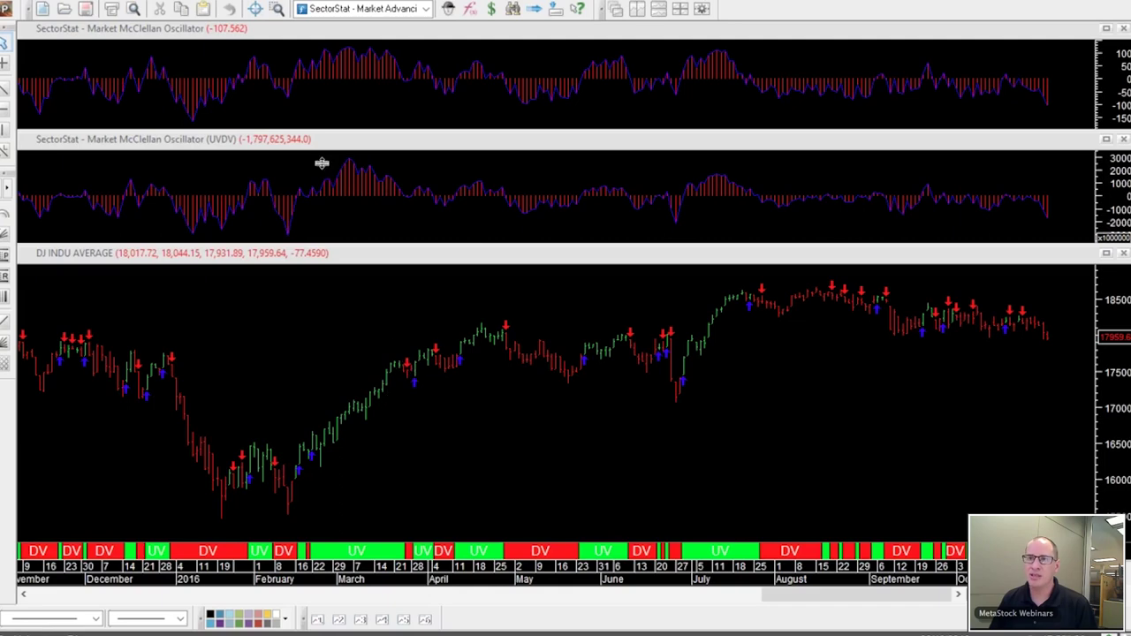
Step: Compare the two Market McClellan Oscillators with the buy and sell arrows on the DJ INDU AVERAGE price bars
mouse_move(296, 84)
mouse_move(348, 191)
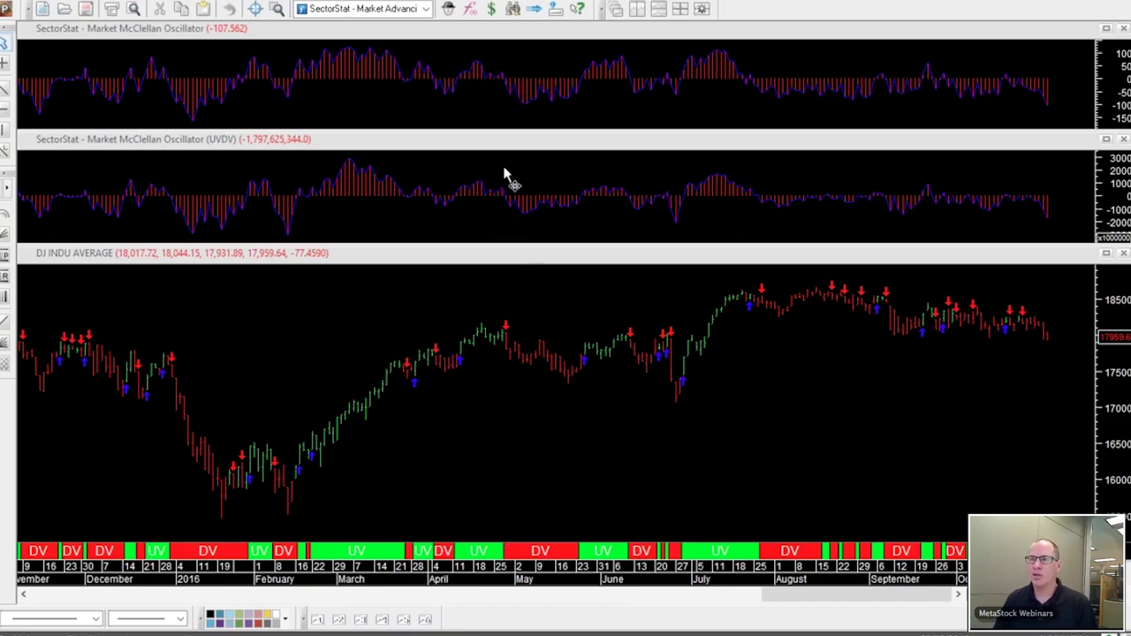
mouse_move(522, 210)
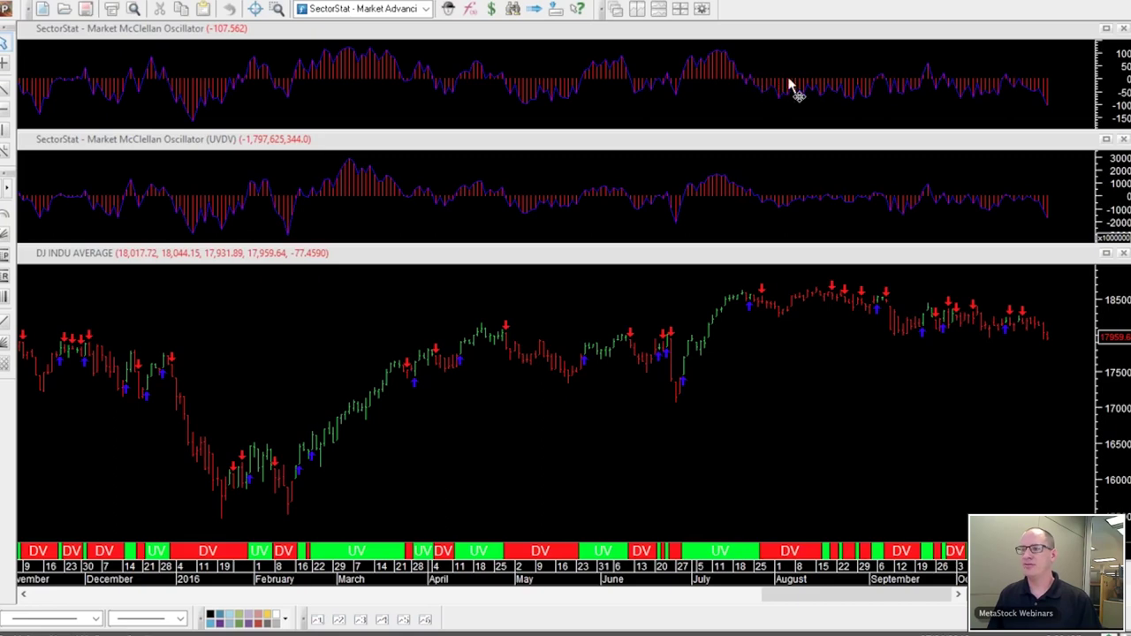
mouse_move(986, 86)
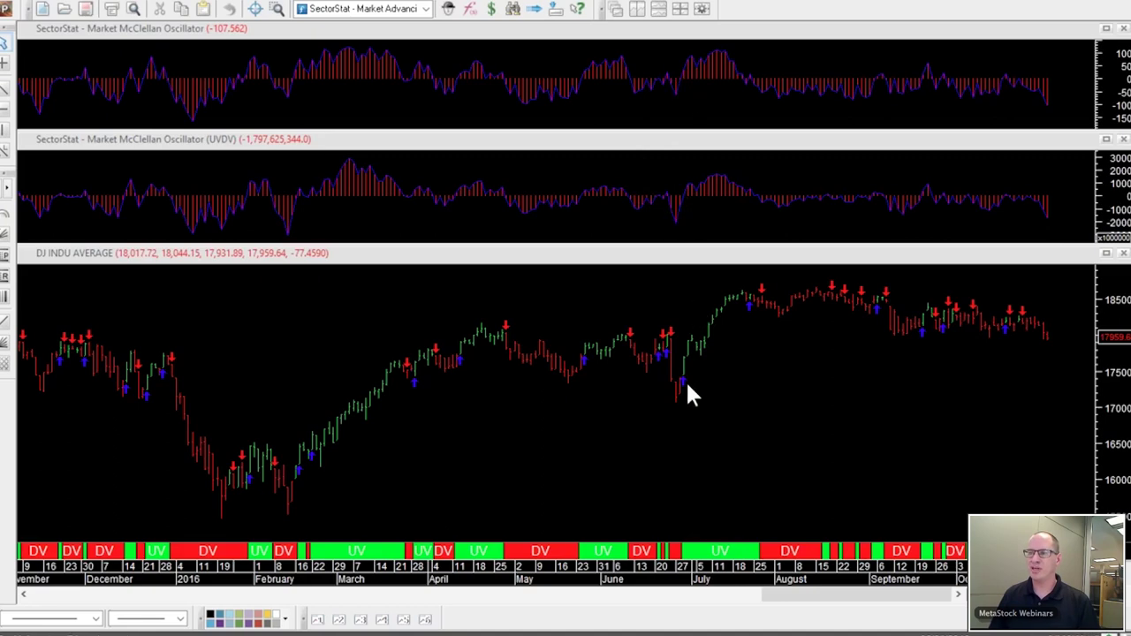
mouse_move(684, 383)
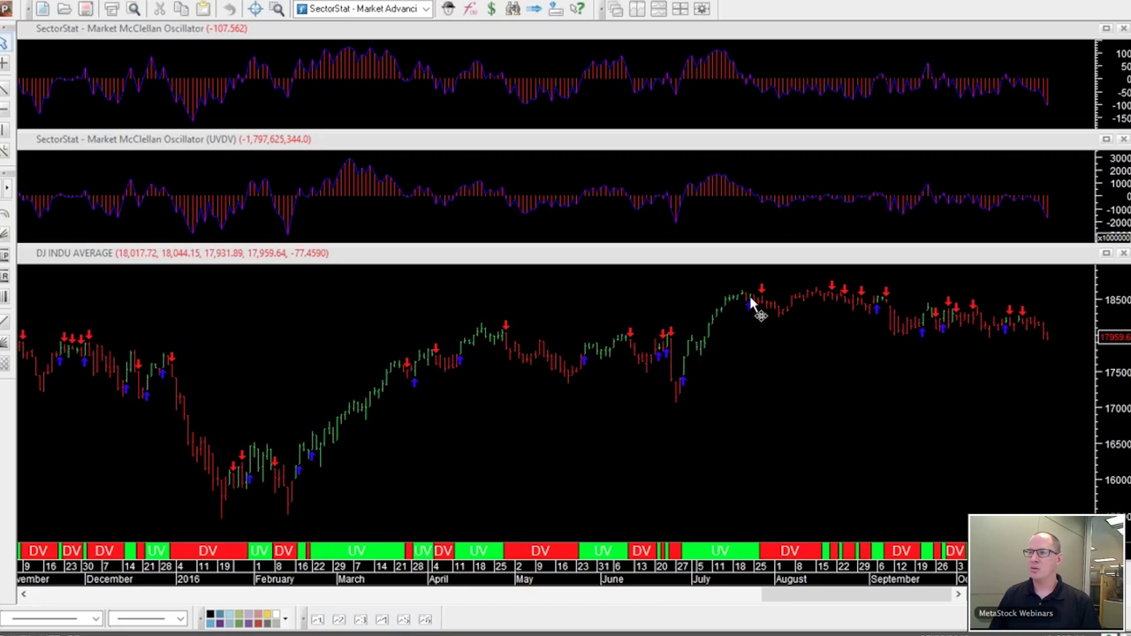
mouse_move(762, 291)
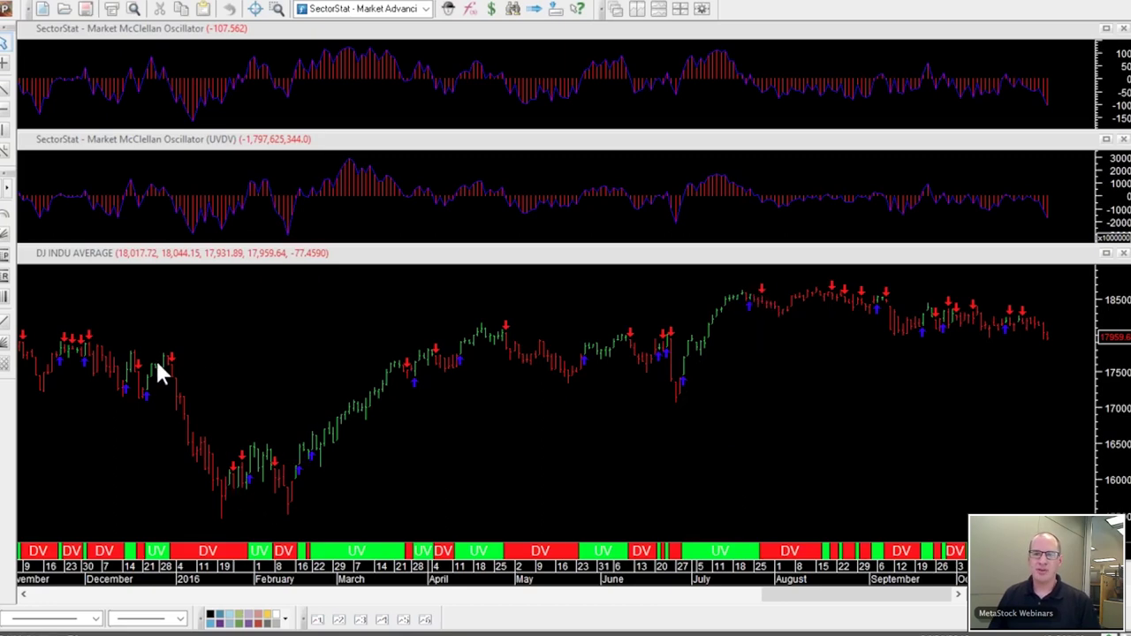
mouse_move(169, 365)
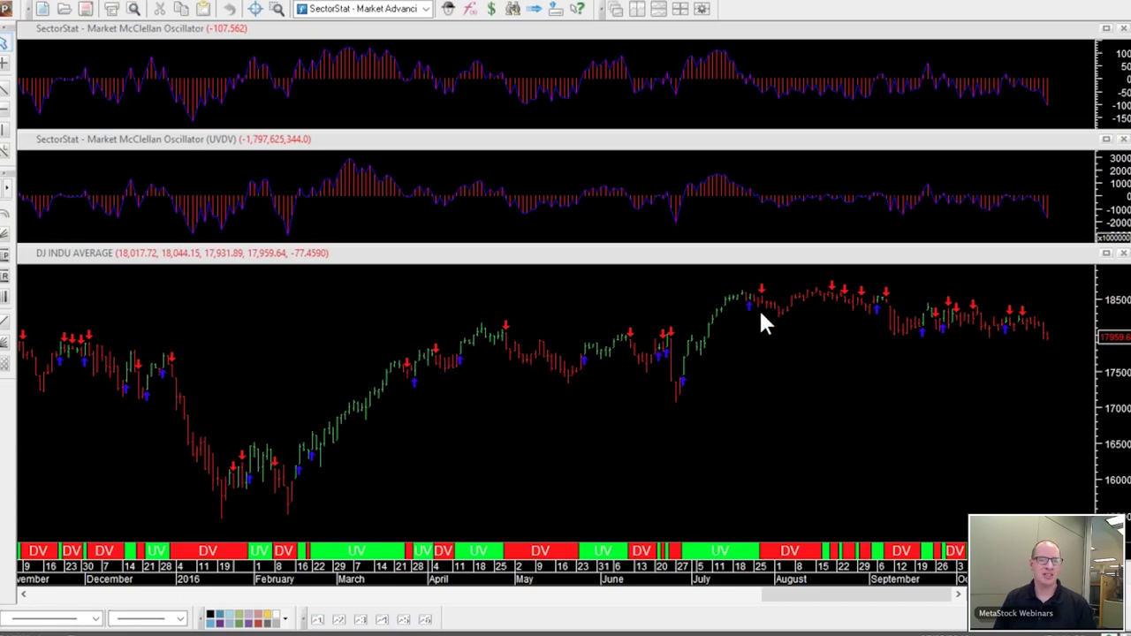
Step: Read through the expert commentary for the DJ INDU AVERAGE, including its current conditions and overview, and close it
right_click(262, 328)
mouse_move(304, 380)
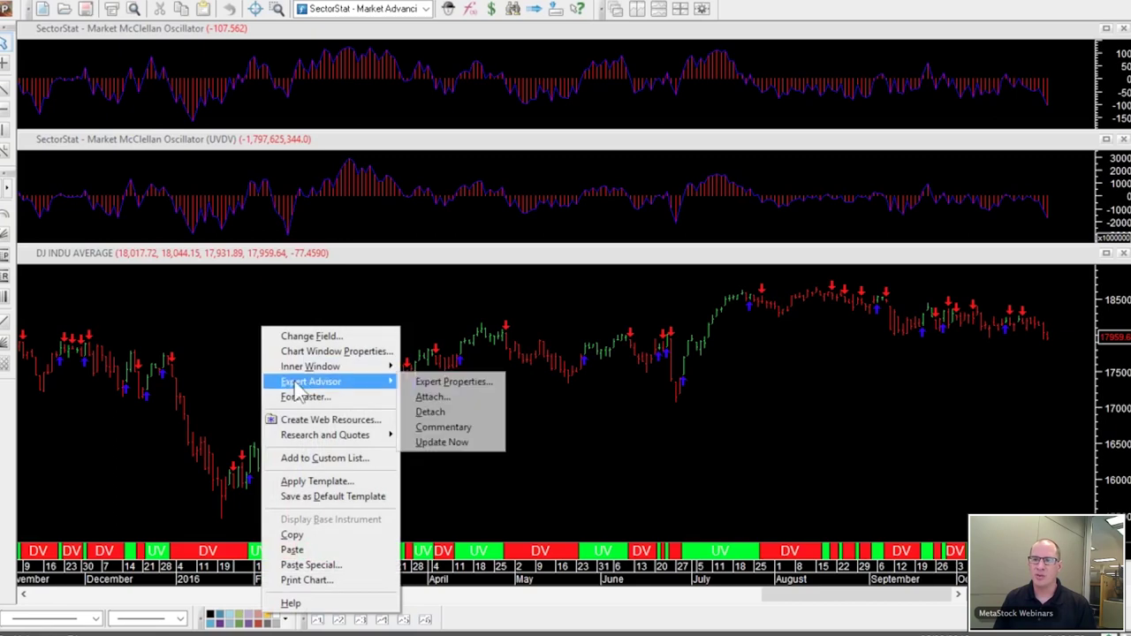
left_click(437, 427)
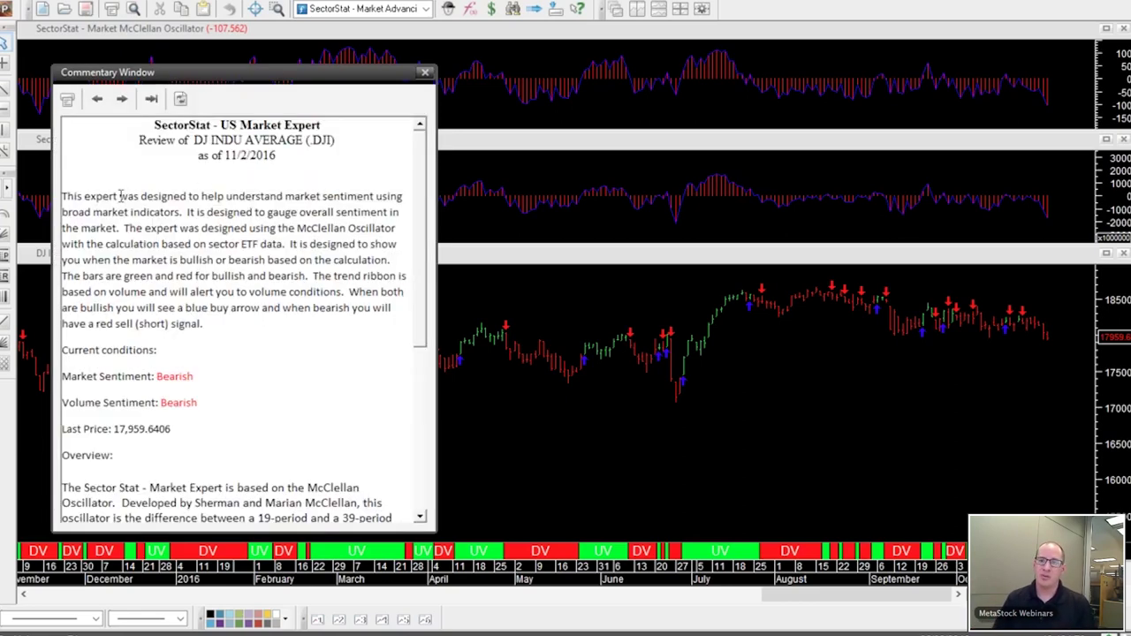
left_click_drag(421, 217, 362, 349)
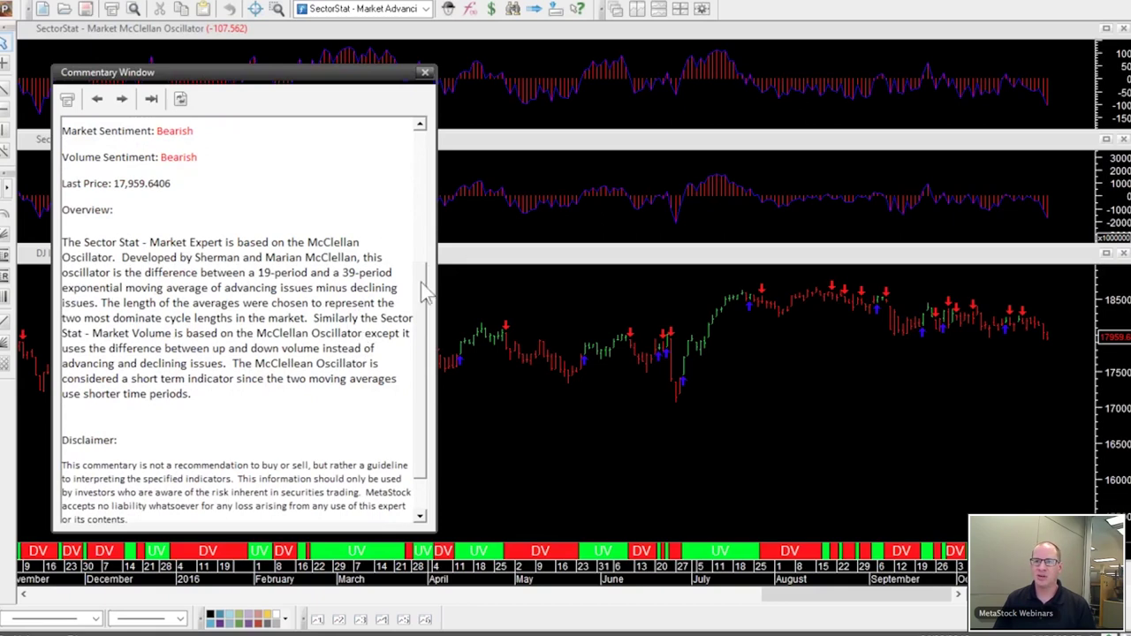
left_click_drag(420, 282, 430, 154)
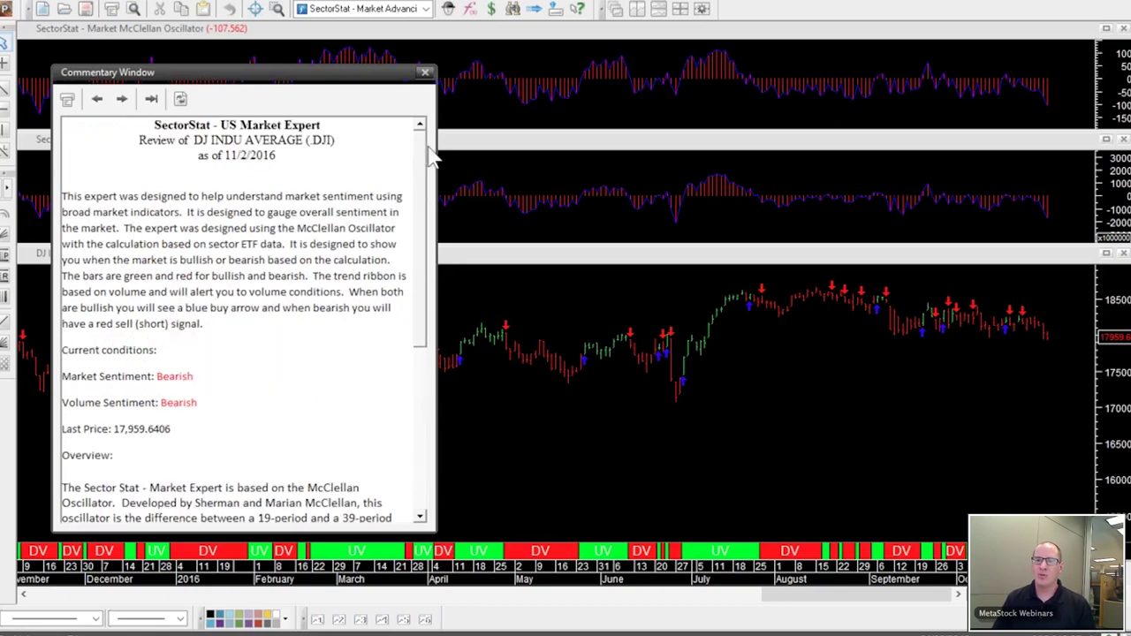
left_click(425, 73)
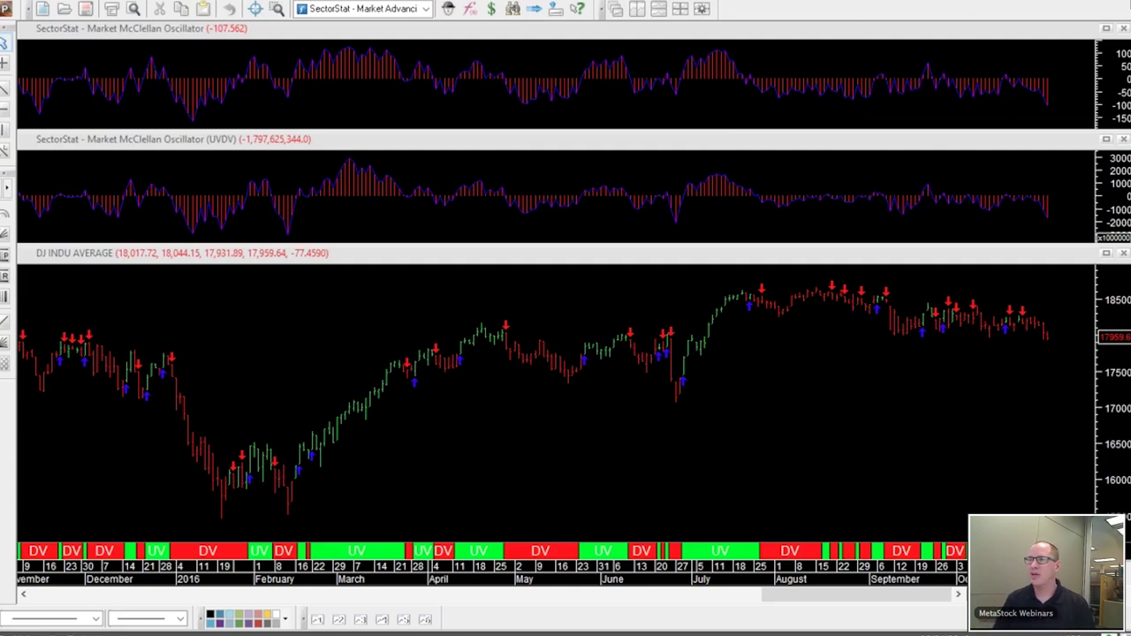
Step: Close both DJ INDU AVERAGE charts and return to the Power Console
left_click(1124, 6)
left_click(593, 348)
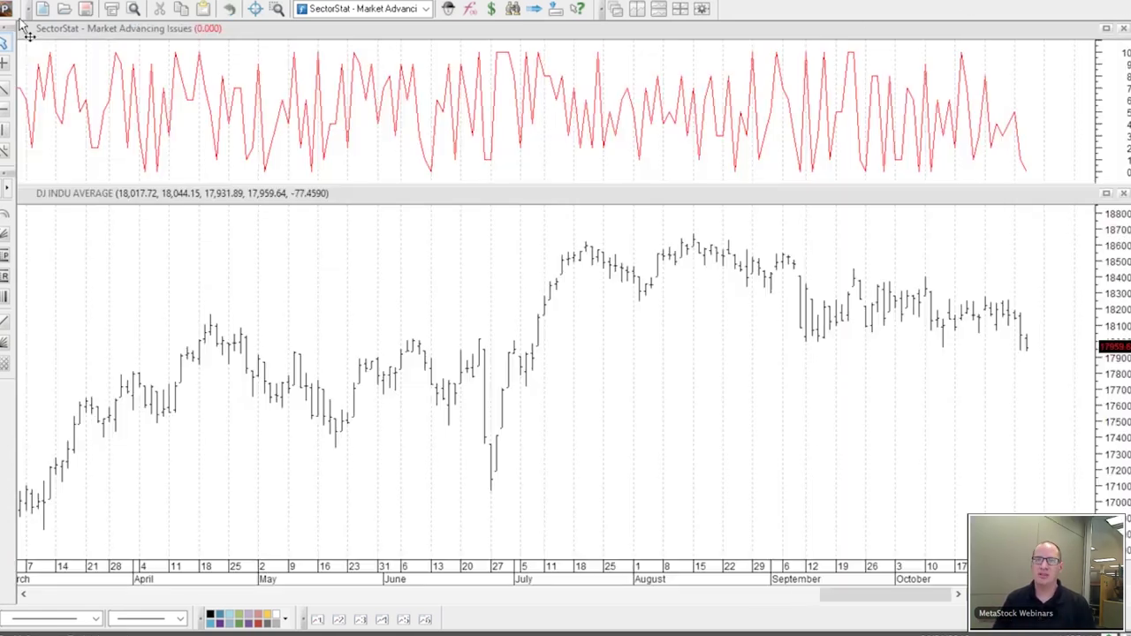
left_click(6, 8)
left_click(38, 76)
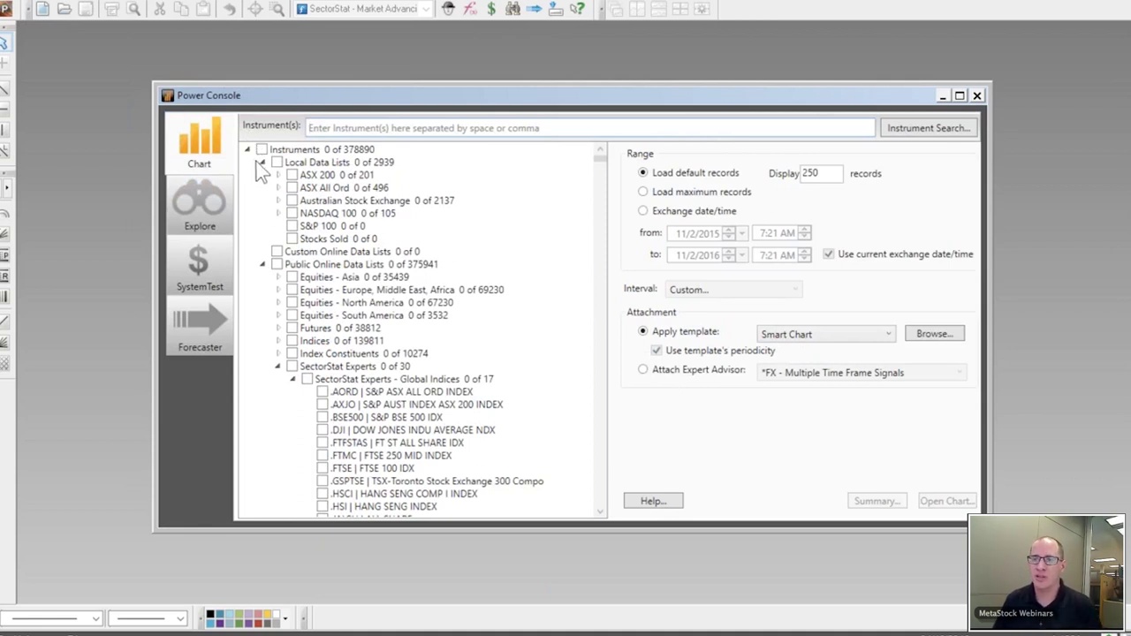
Step: Open a chart of .GSPTSE from the SectorStat Experts - Global Indices list and set its interval to Daily
left_click(278, 367)
left_click(292, 391)
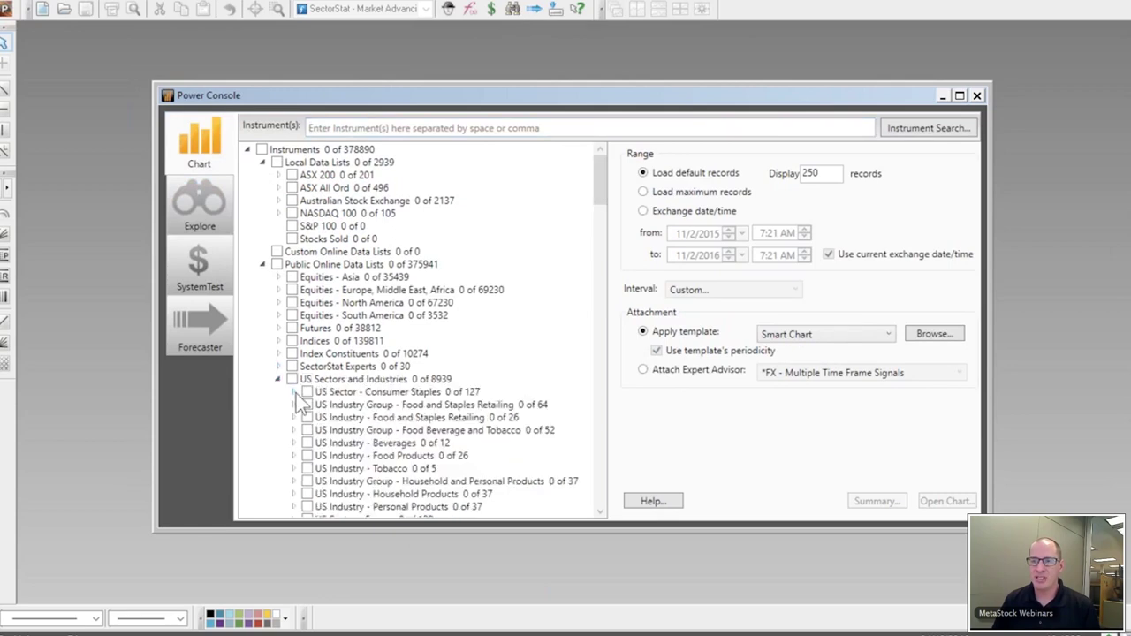
left_click(278, 379)
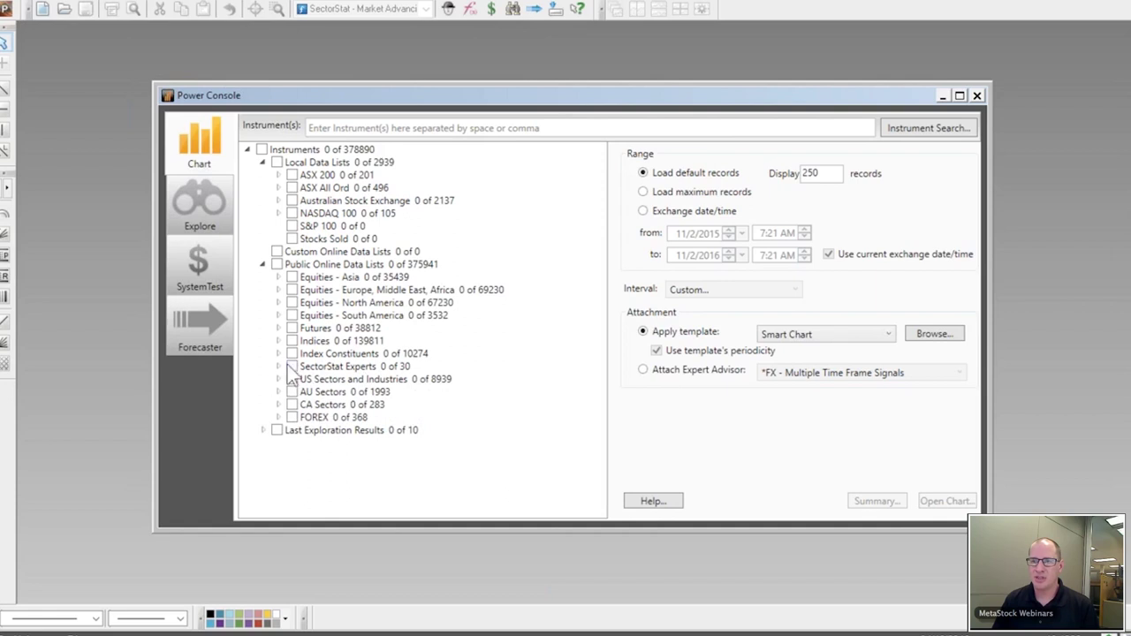
left_click(278, 366)
scroll(354, 367, "down", 1)
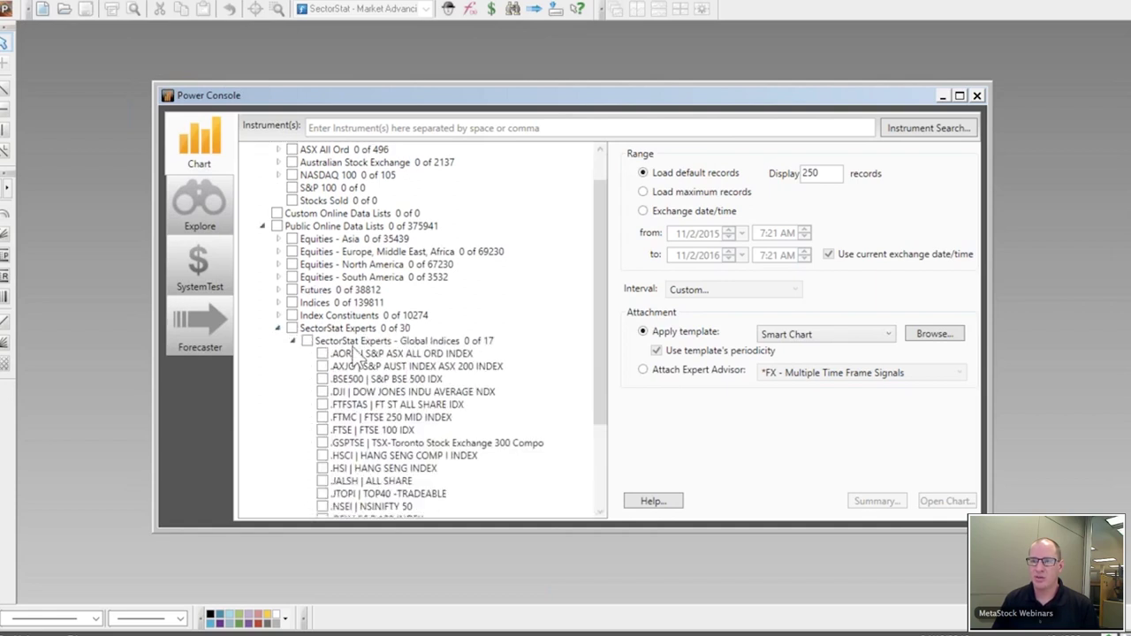
scroll(351, 362, "down", 2)
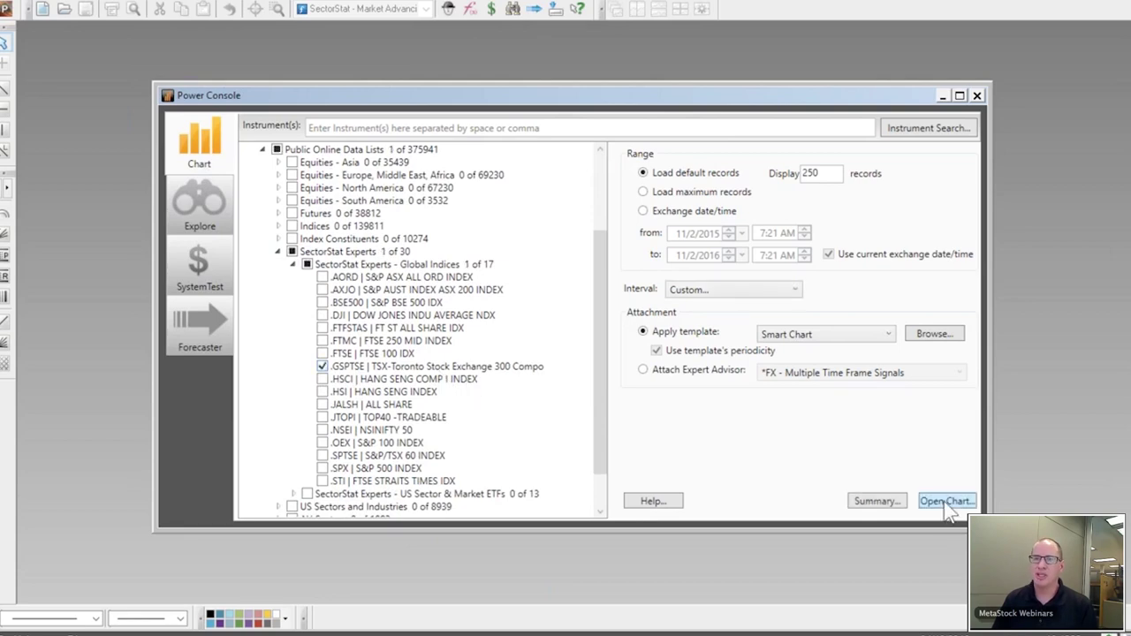
left_click(944, 501)
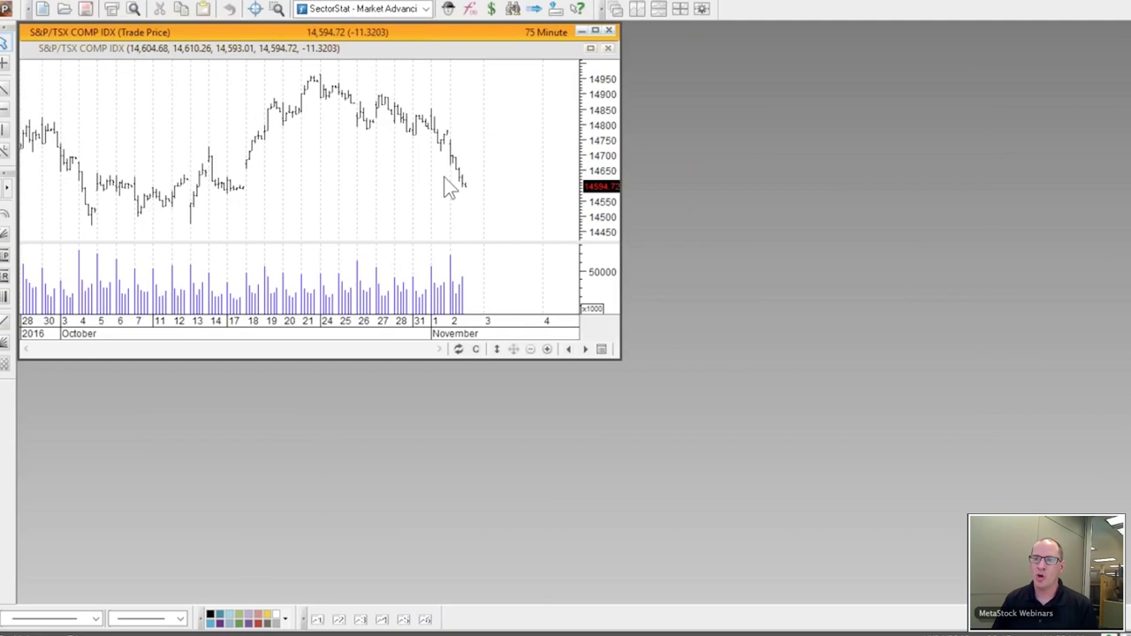
left_click(473, 351)
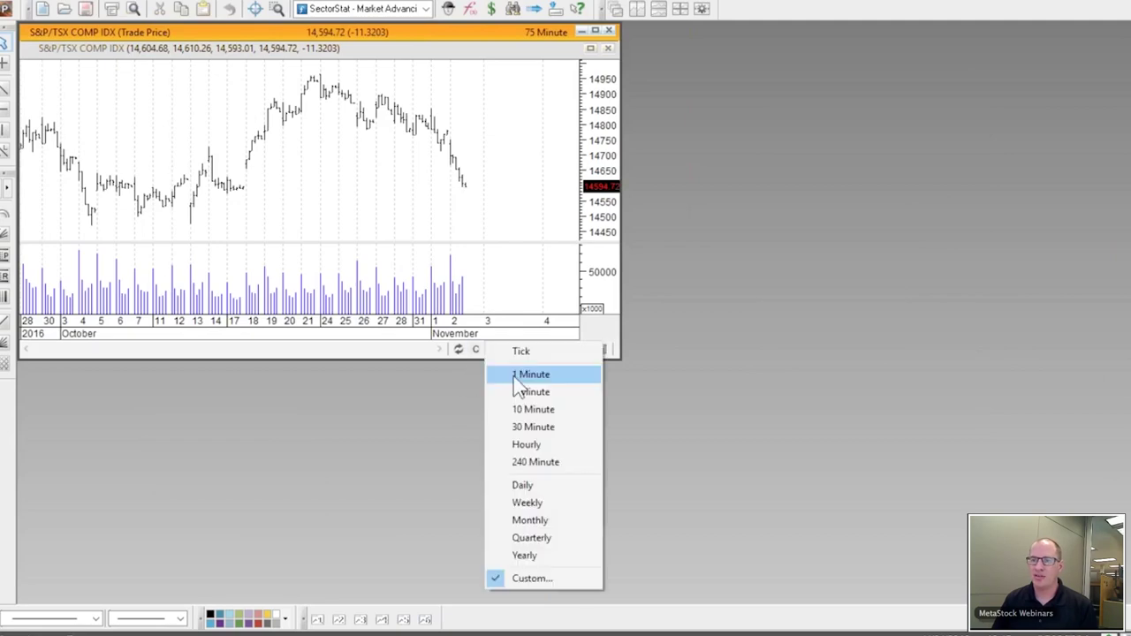
left_click(522, 484)
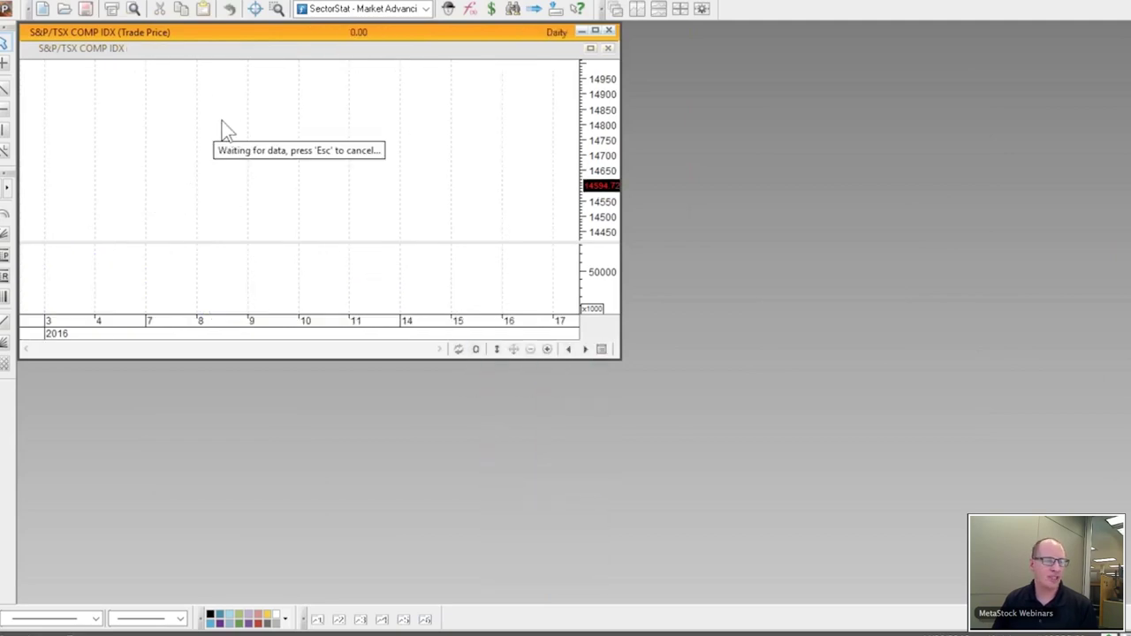
Step: Apply the Sectorstat Tsx Market Review template to the S&P/TSX COMP IDX chart, using the template's periodicity
right_click(166, 89)
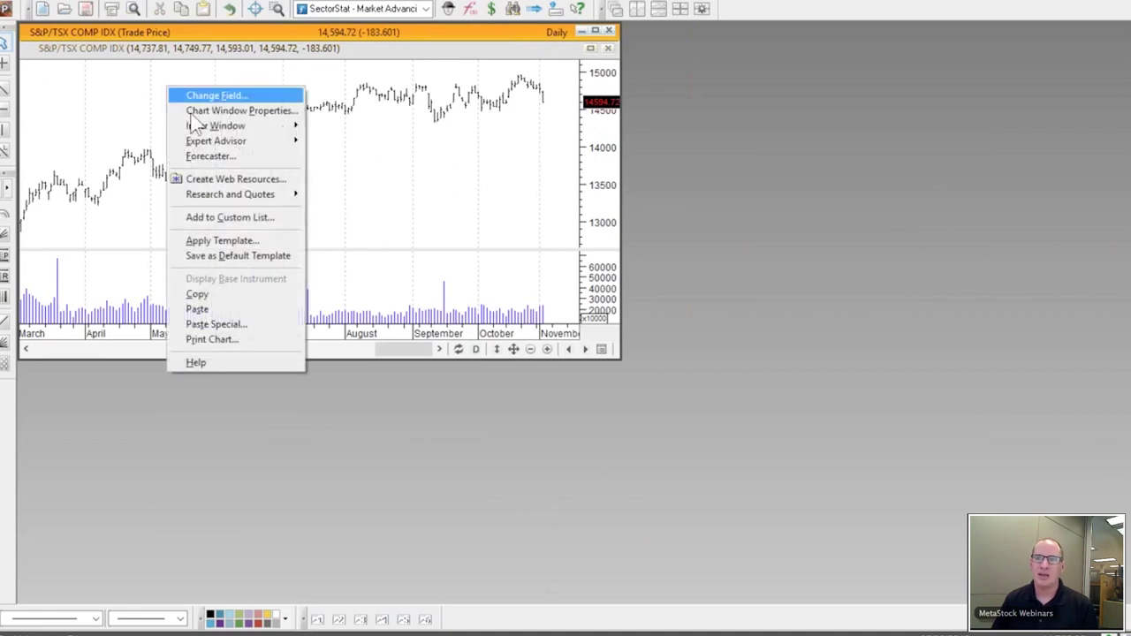
left_click(221, 240)
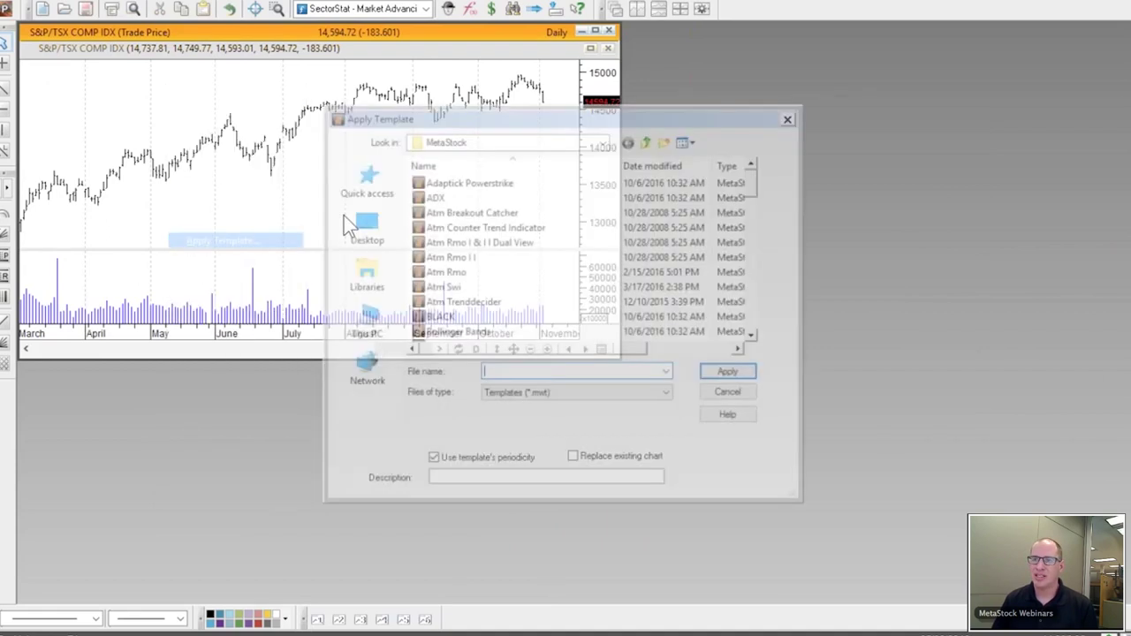
scroll(454, 279, "down", 10)
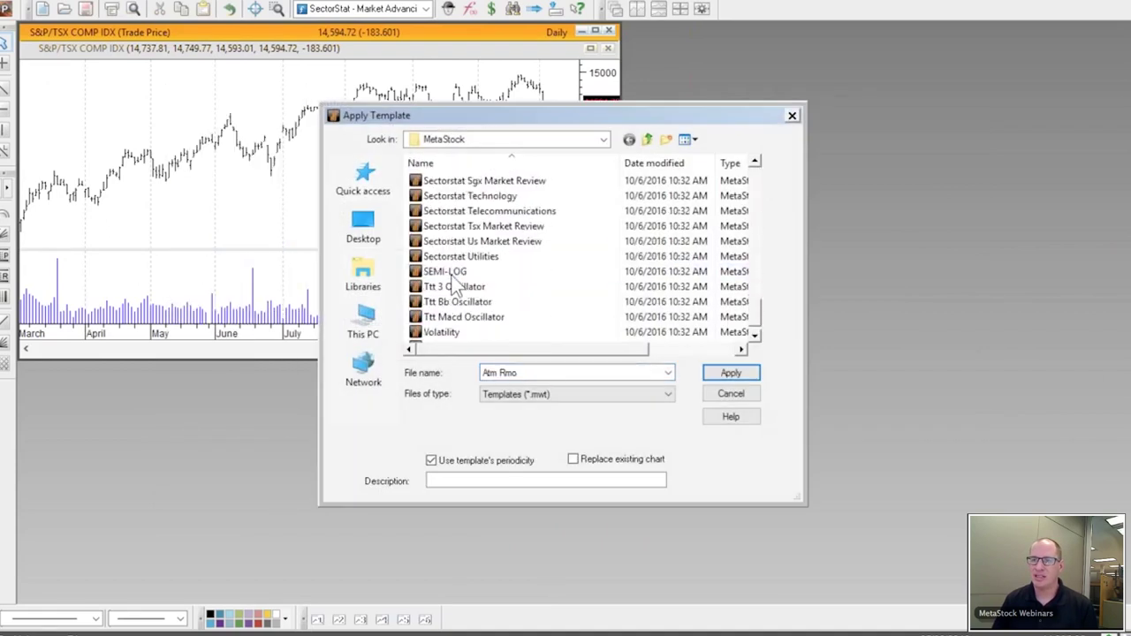
left_click(469, 226)
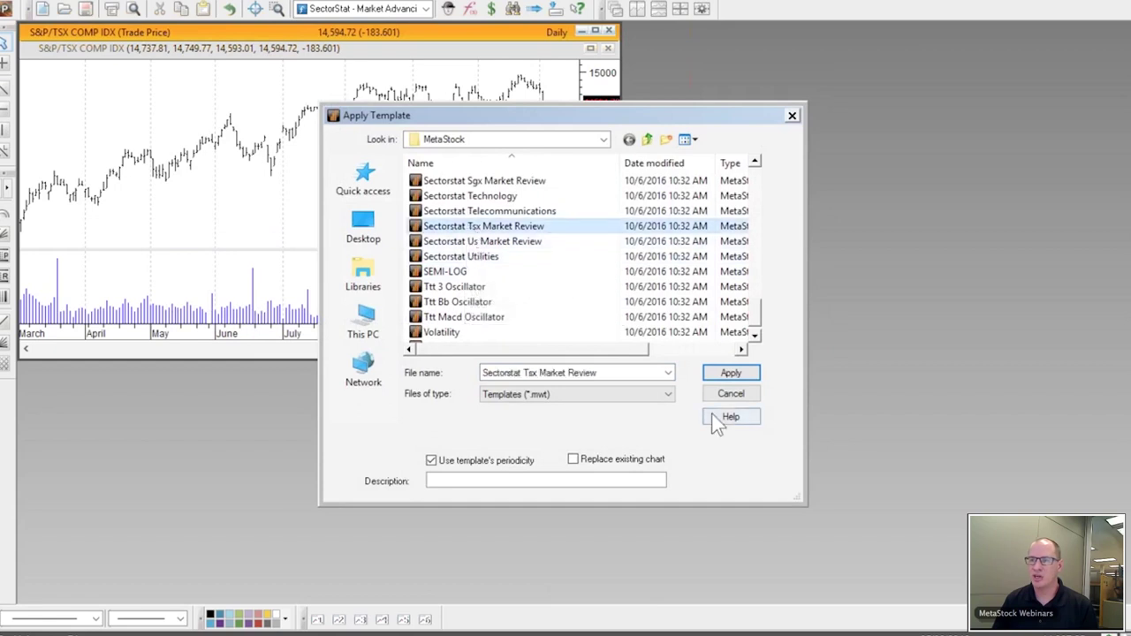
left_click(729, 374)
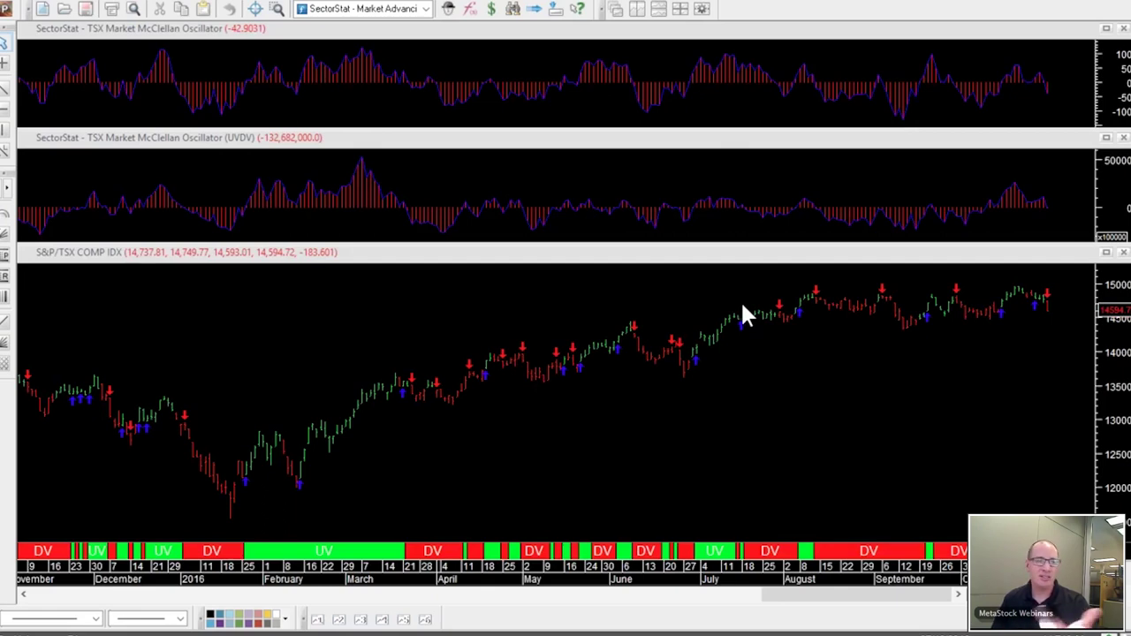
Step: Check the signal and price data at the latest S&P/TSX COMP IDX bar, and close the template chart
mouse_move(320, 460)
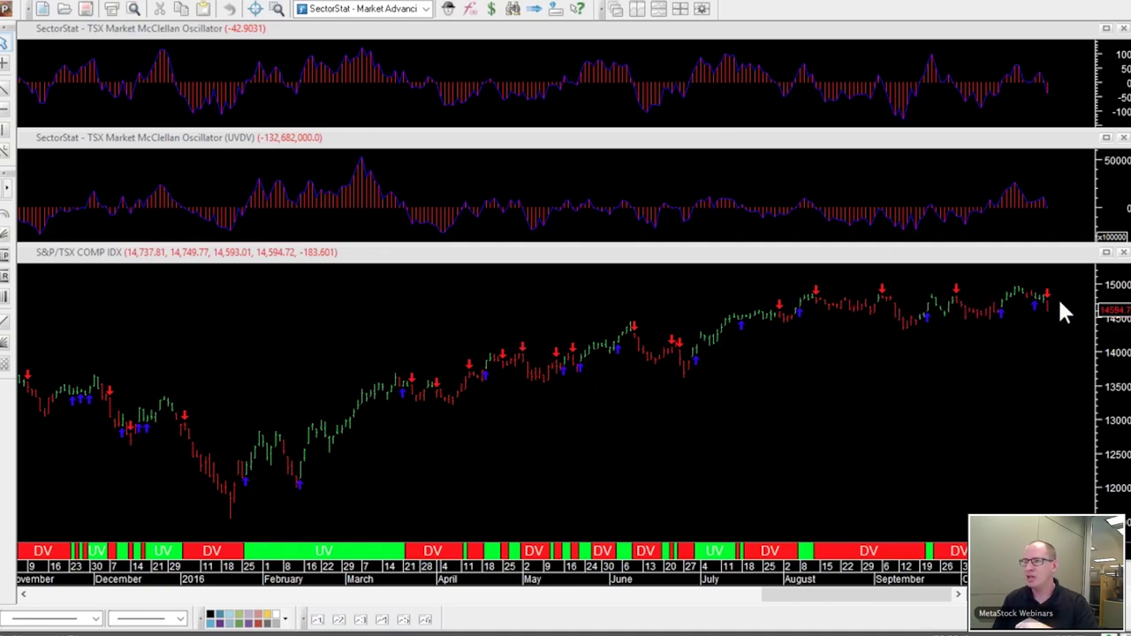
mouse_move(1050, 306)
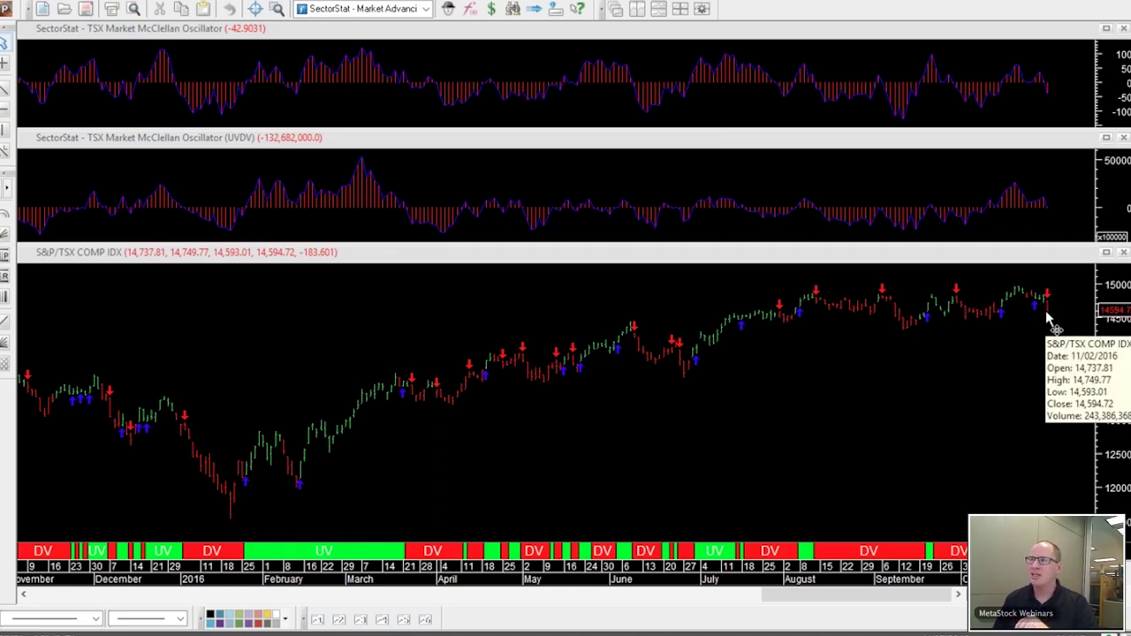
key("ctrl+F4")
left_click(595, 343)
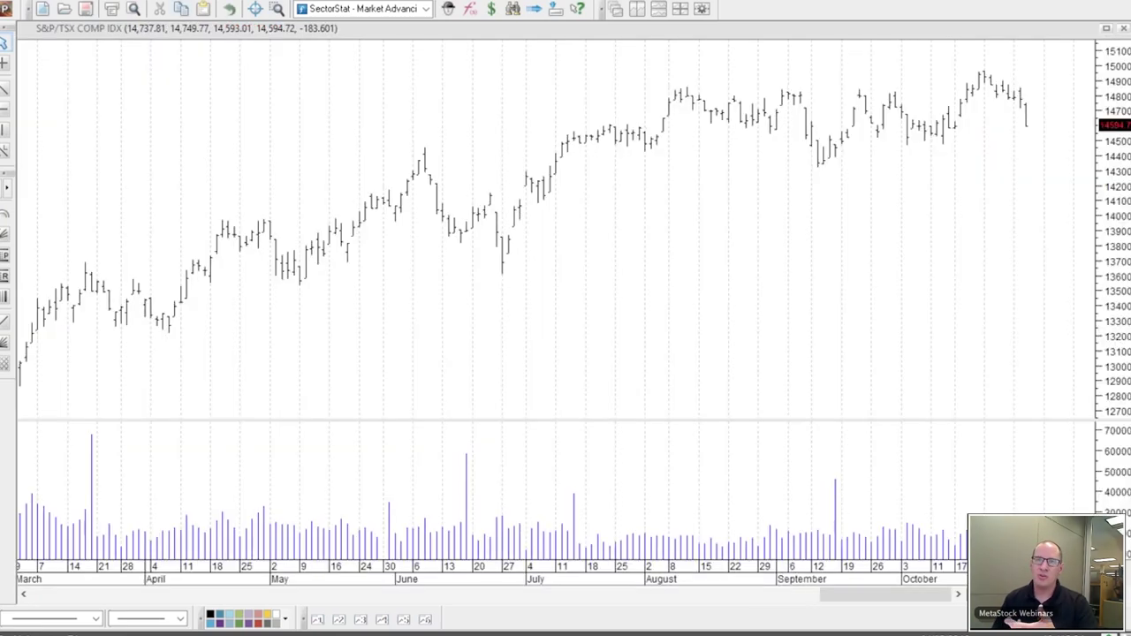
Step: Open a daily chart of only XLF from the SectorStat Experts - US Sector & Market ETFs list
left_click(6, 9)
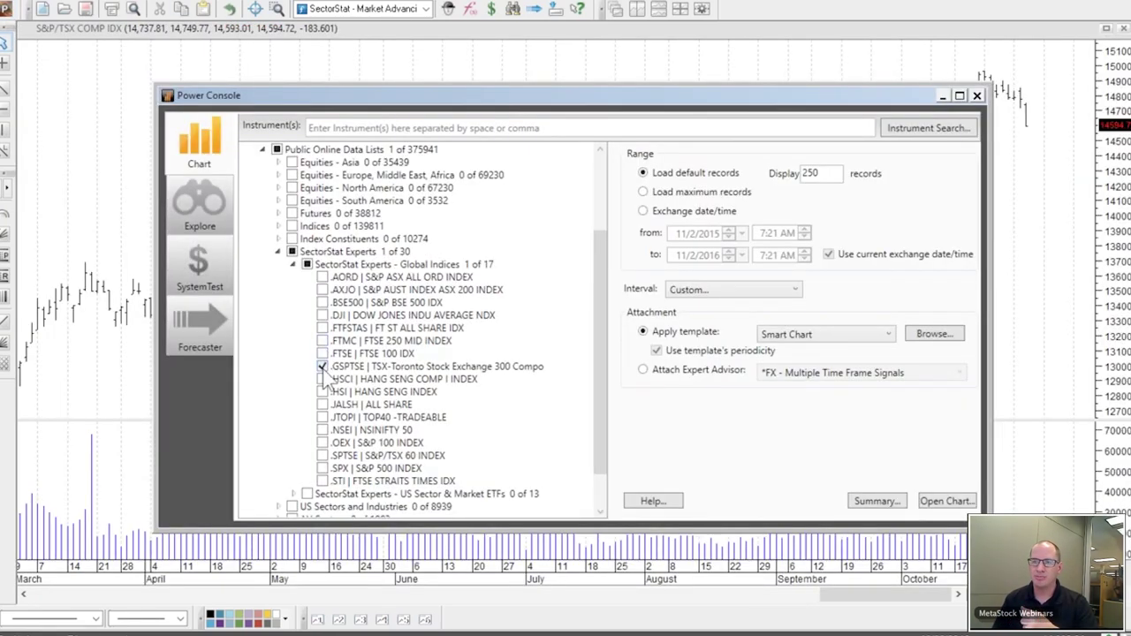
left_click(323, 366)
scroll(322, 365, "down", 1)
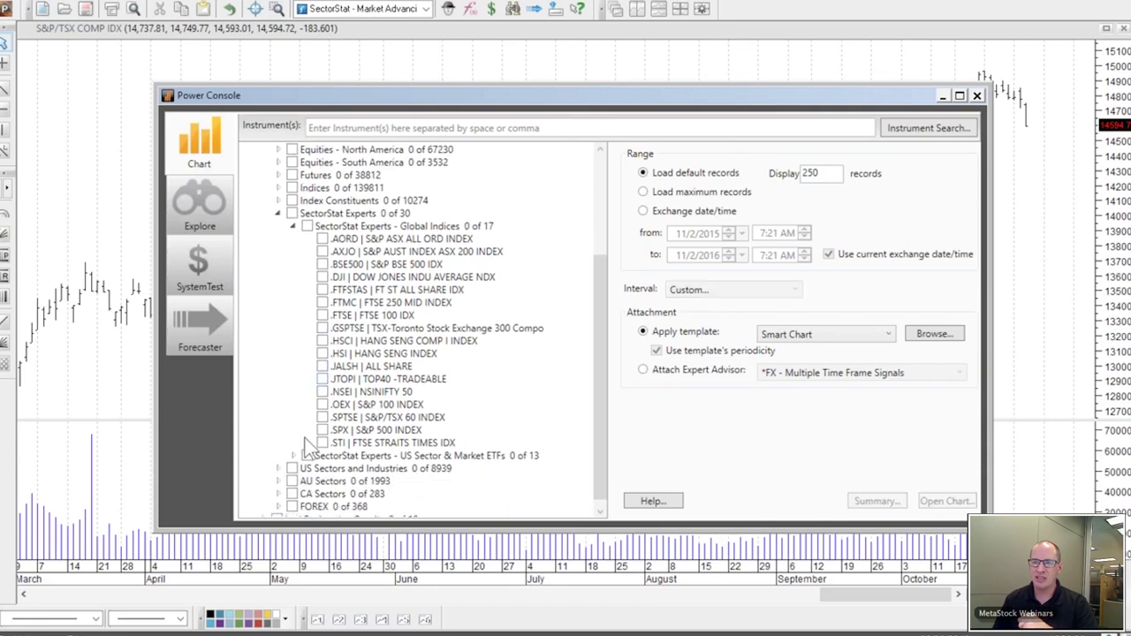
left_click(292, 454)
scroll(427, 381, "down", 2)
scroll(426, 382, "down", 2)
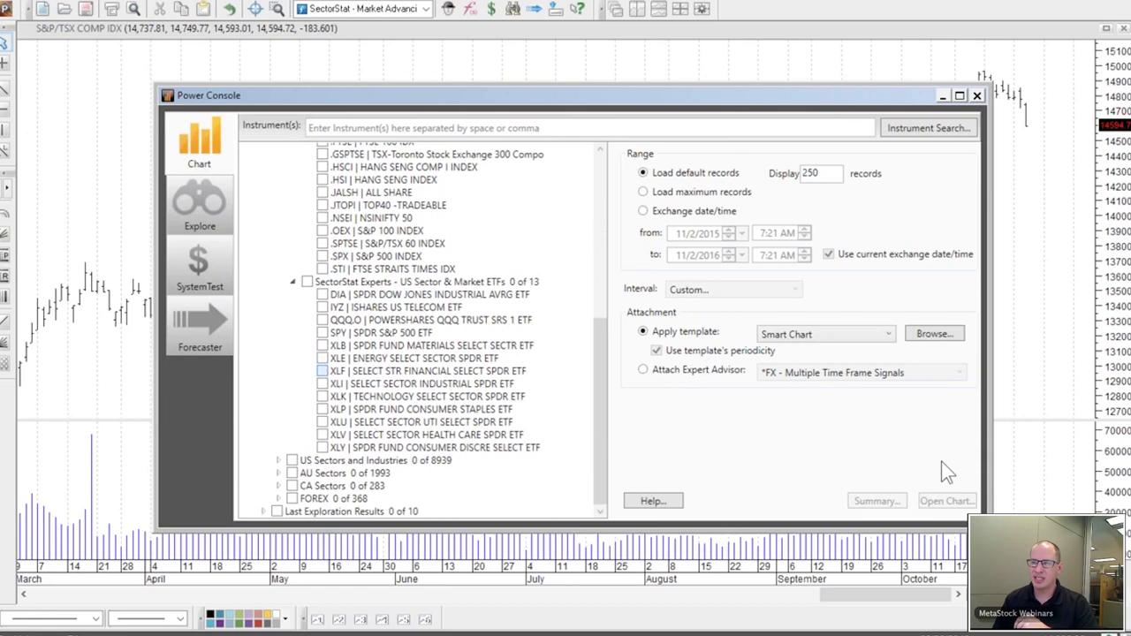
left_click(929, 501)
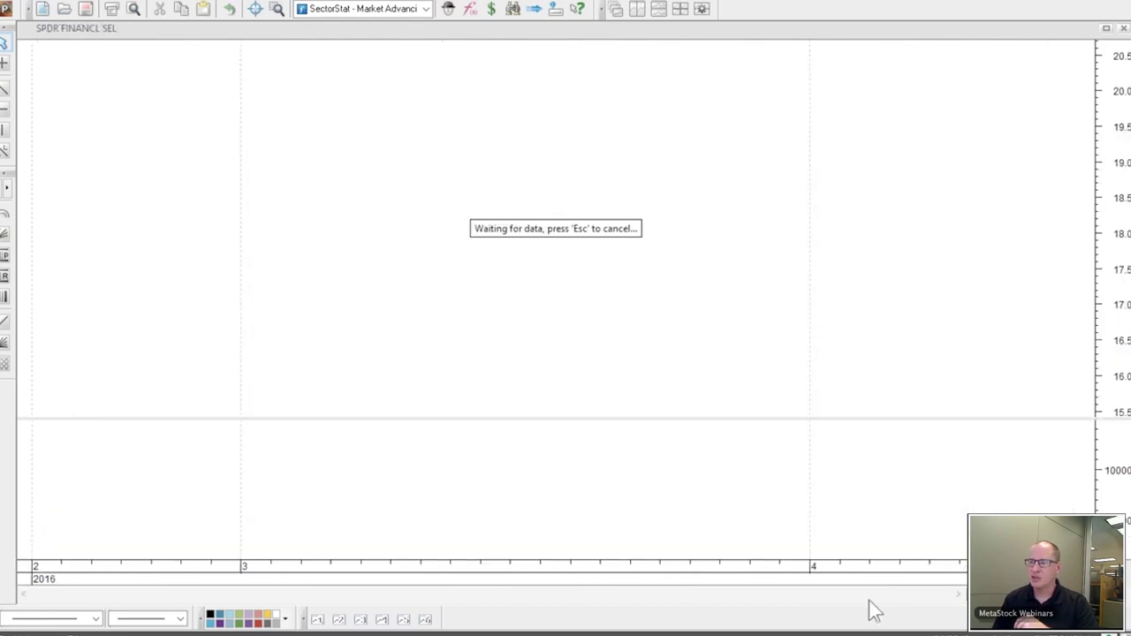
left_click(1011, 473)
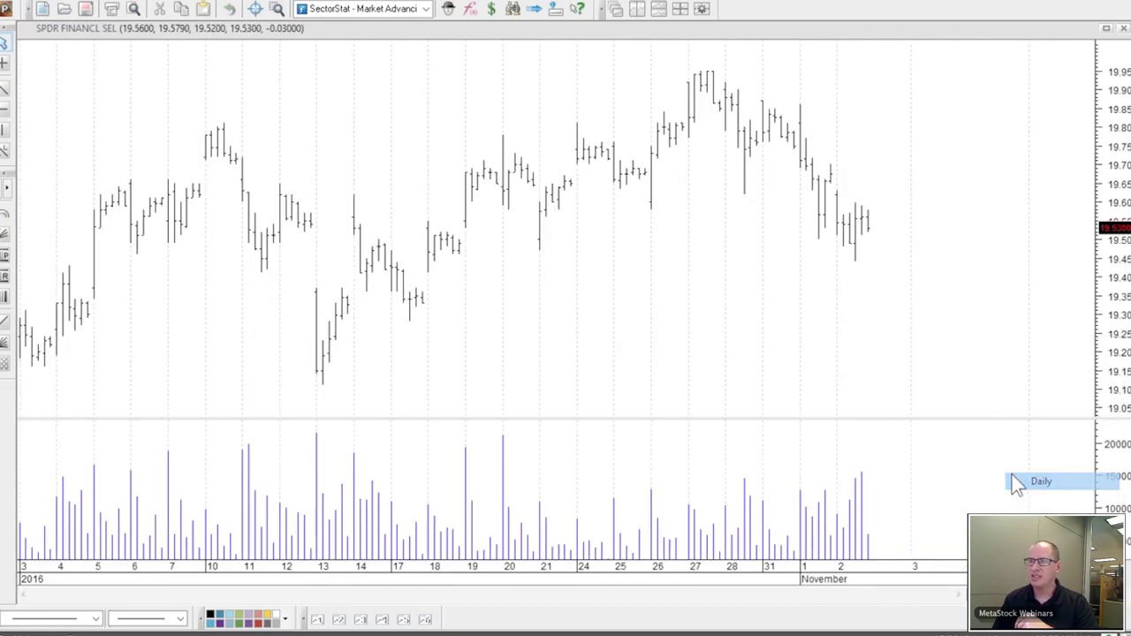
Step: Apply the SectorStat Financials template to the daily SPDR FINANCL SEL chart, using the template's periodicity
right_click(462, 80)
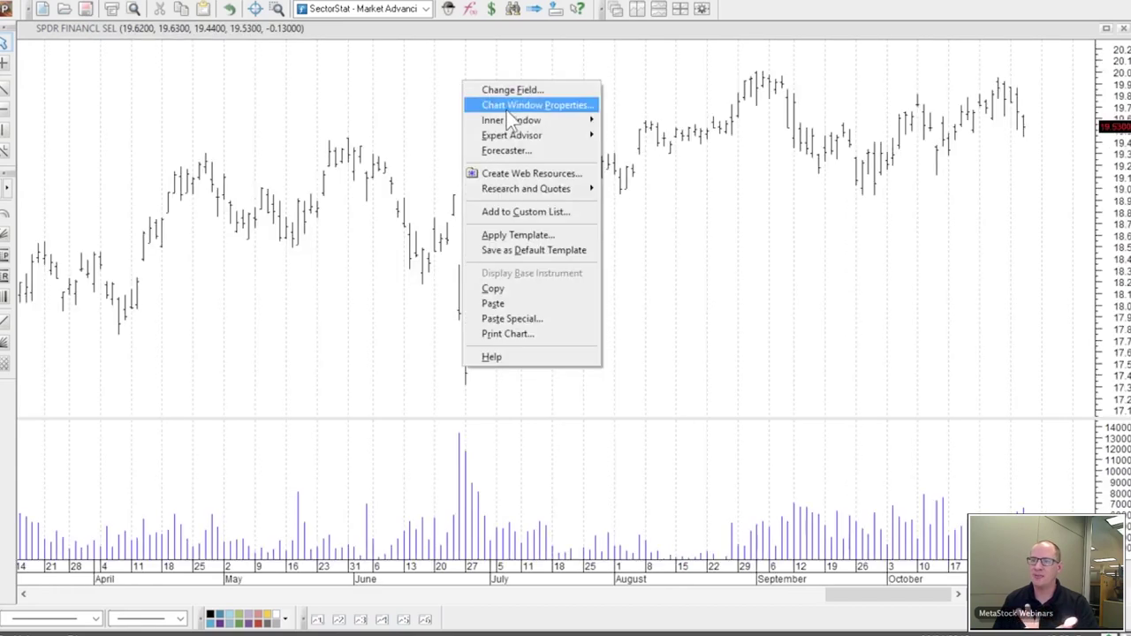
left_click(524, 234)
scroll(488, 252, "down", 12)
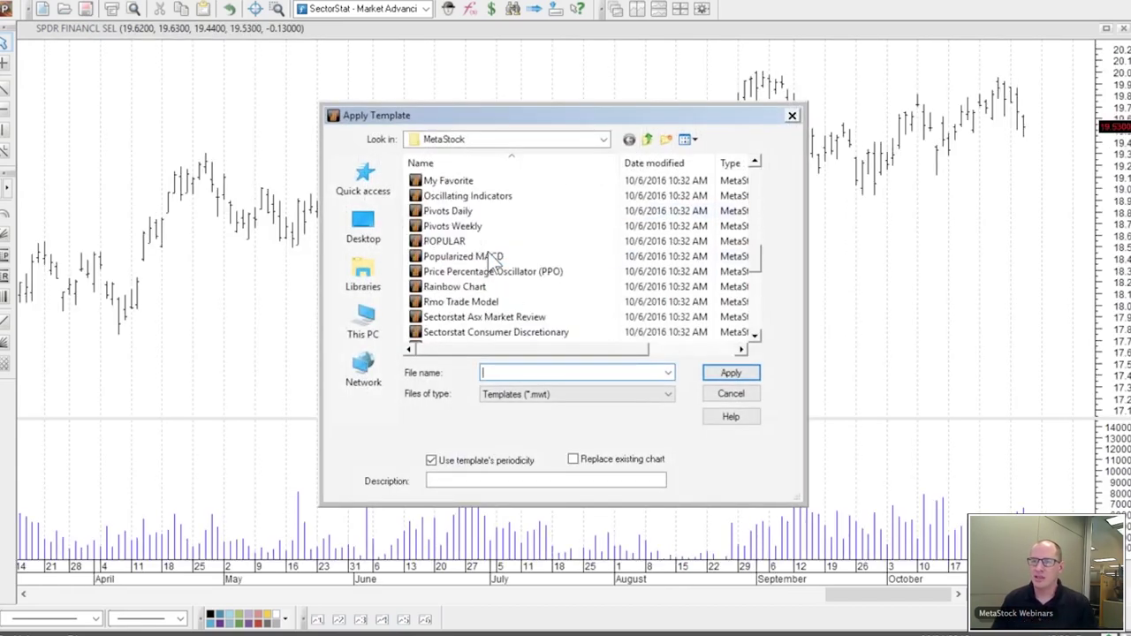
double_click(473, 240)
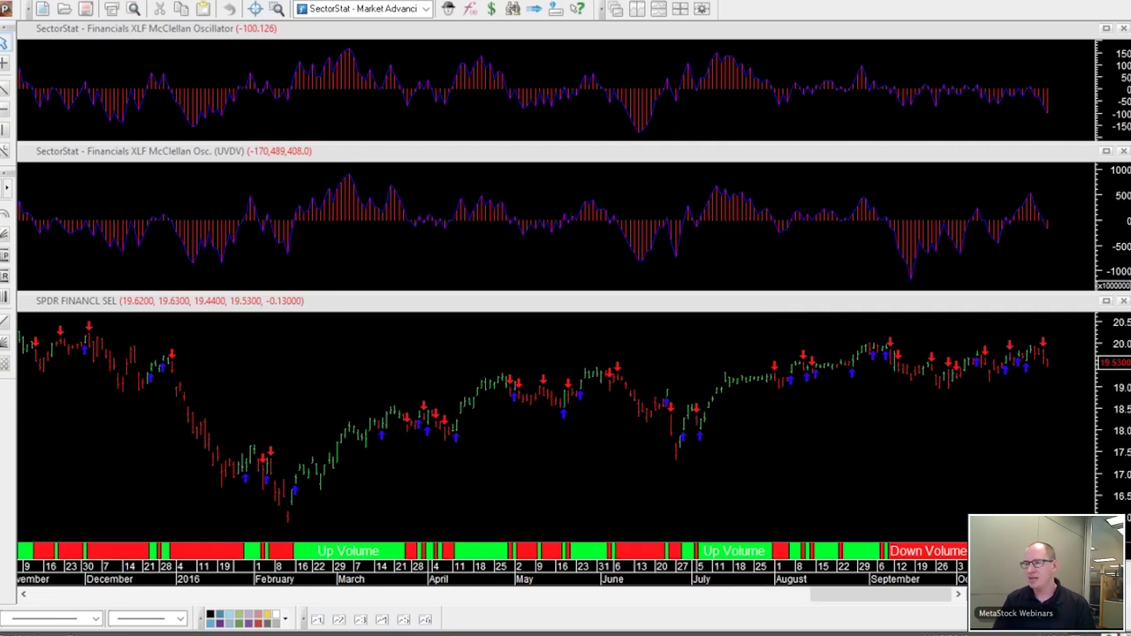
Step: Check the price data at the latest alert arrow on the SPDR FINANCL SEL chart, and close the template chart without saving changes
scroll(650, 435, "up", 3)
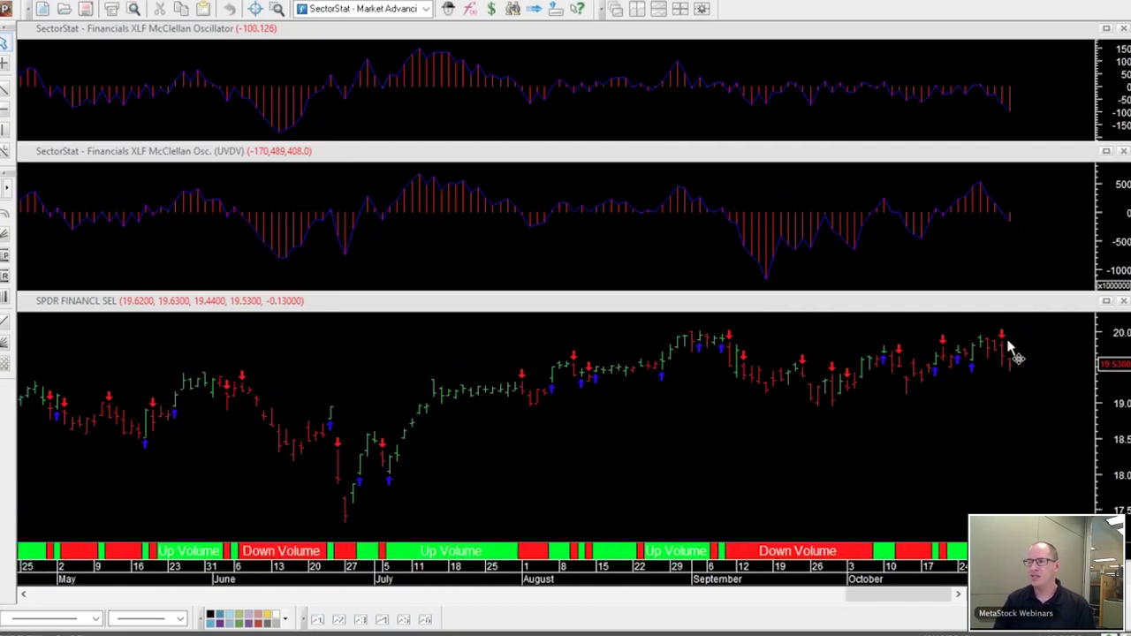
mouse_move(1009, 346)
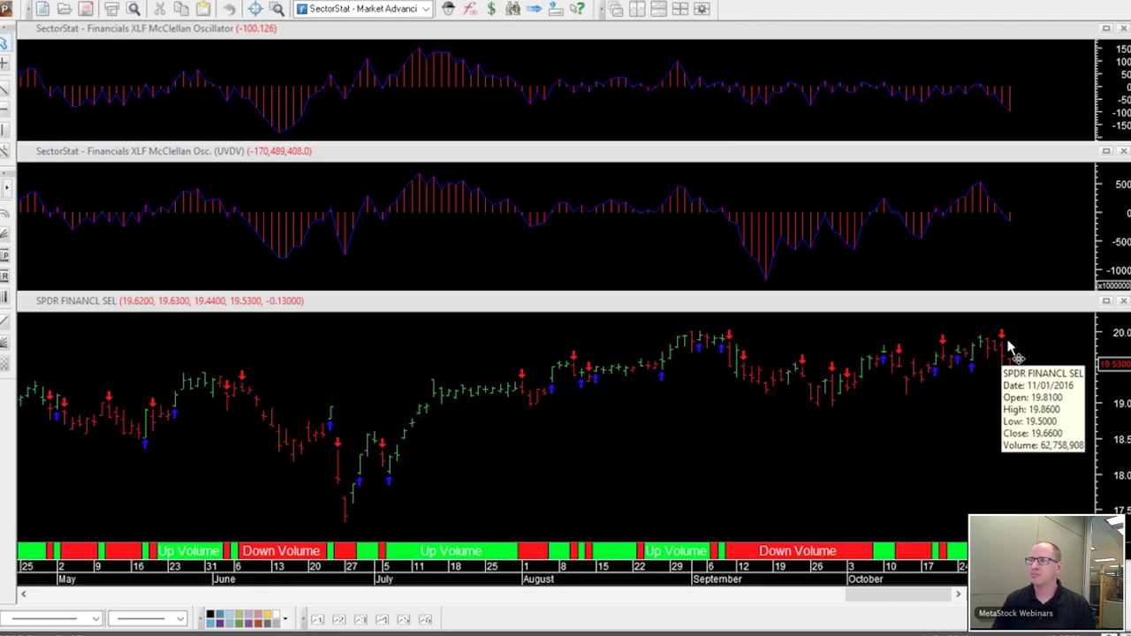
left_click(1125, 6)
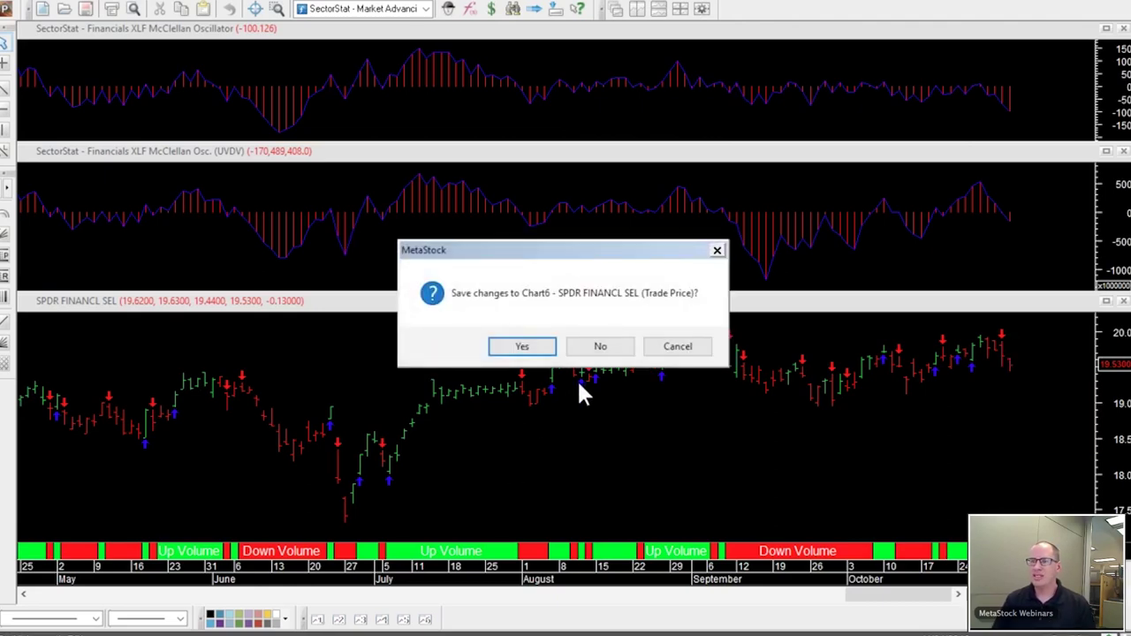
left_click(598, 352)
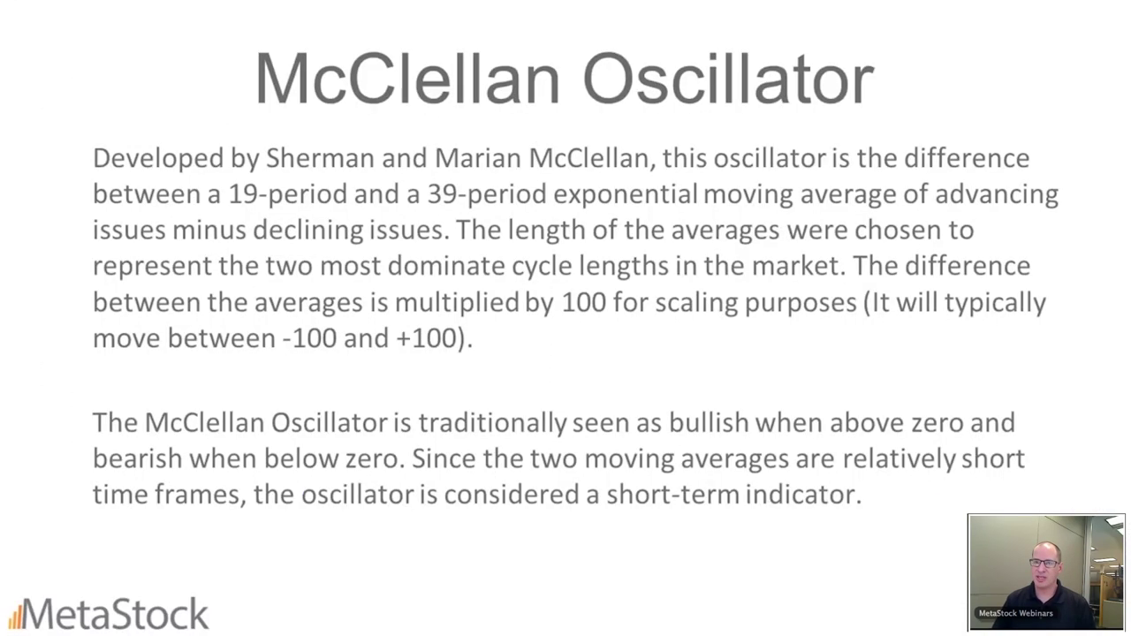
key("Right")
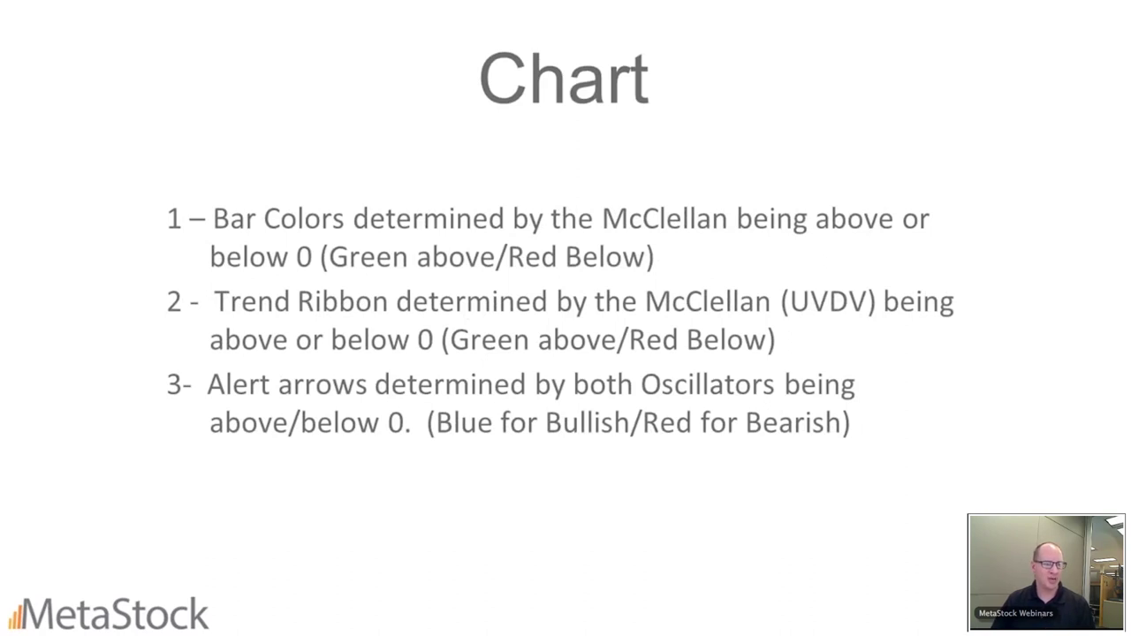
key("Right")
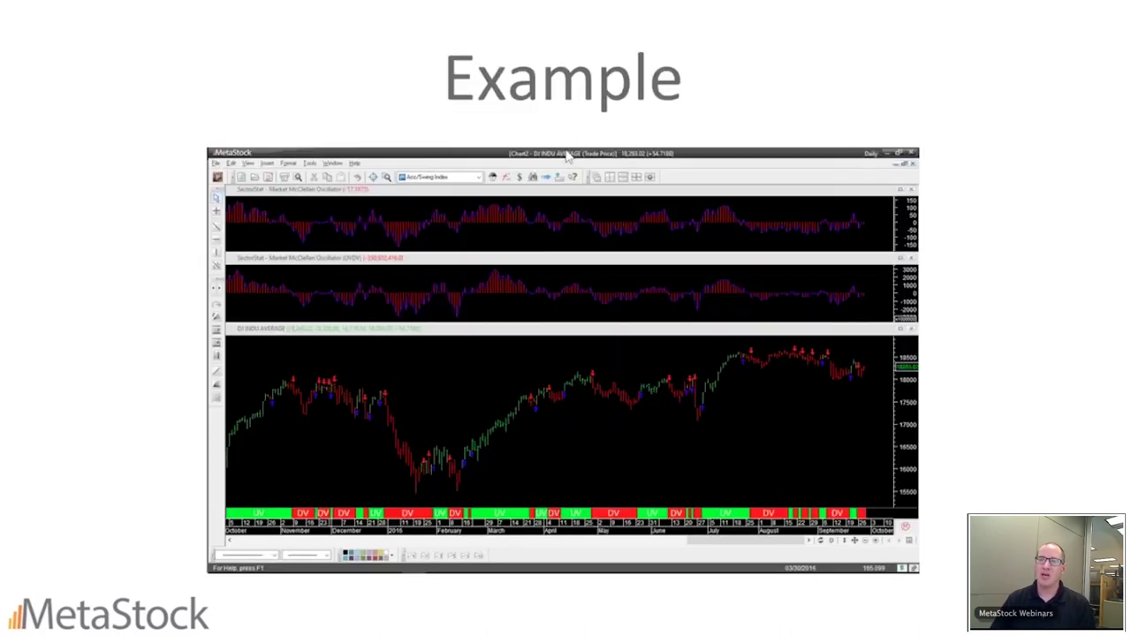
key("Left")
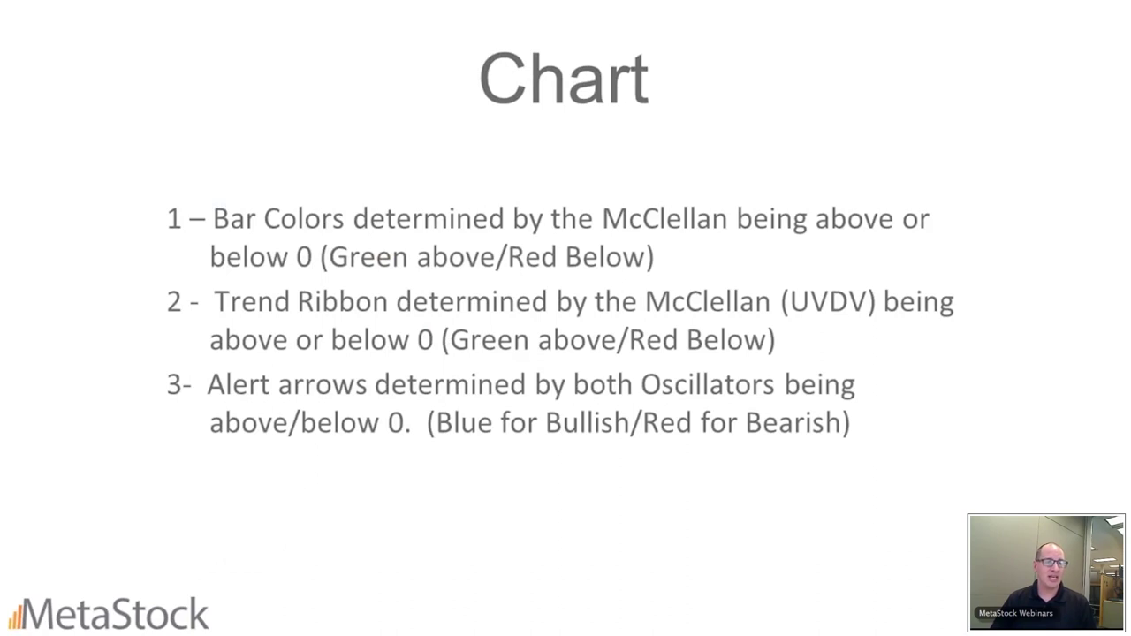
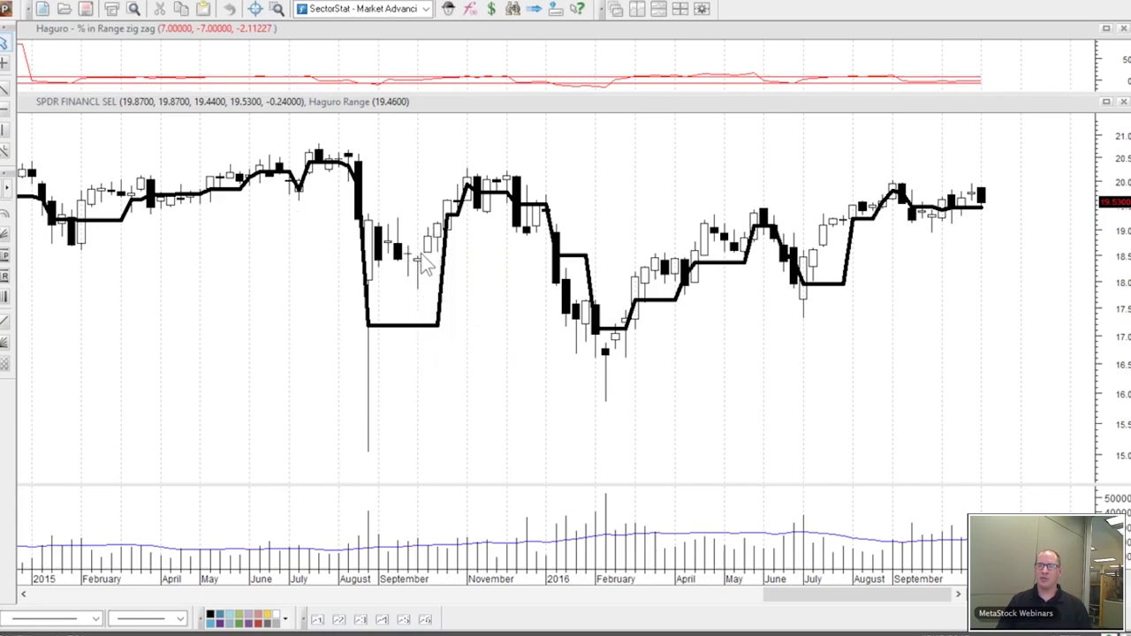
Step: Examine the candles and Haguro Range line on the weekly SPDR FINANCL SEL chart, and close the open charts without saving
mouse_move(447, 248)
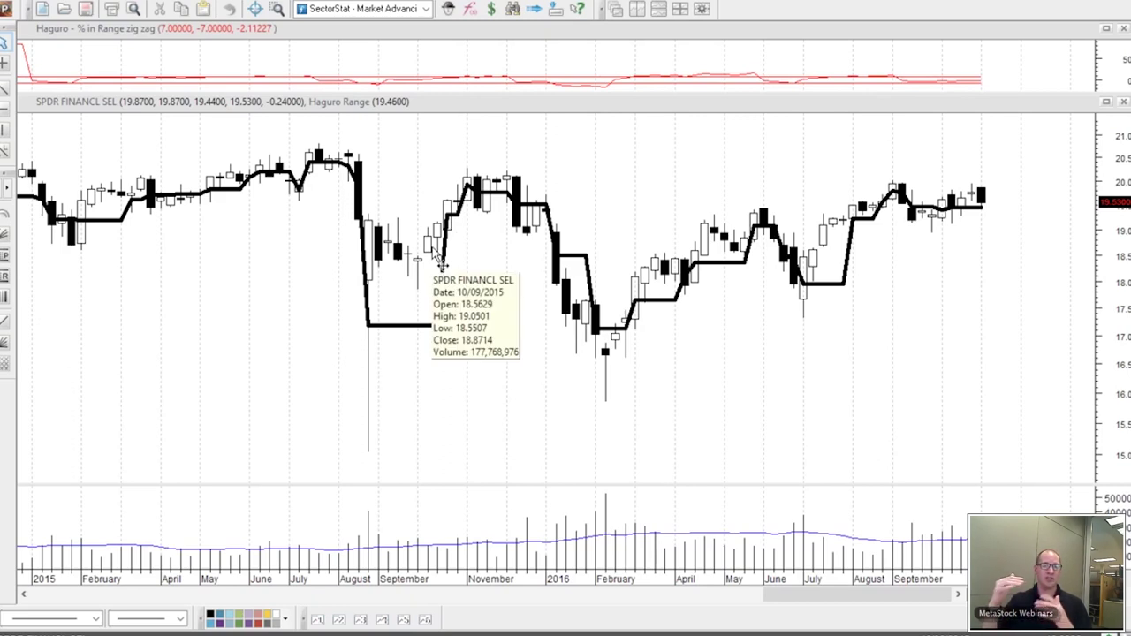
scroll(439, 262, "up", 2)
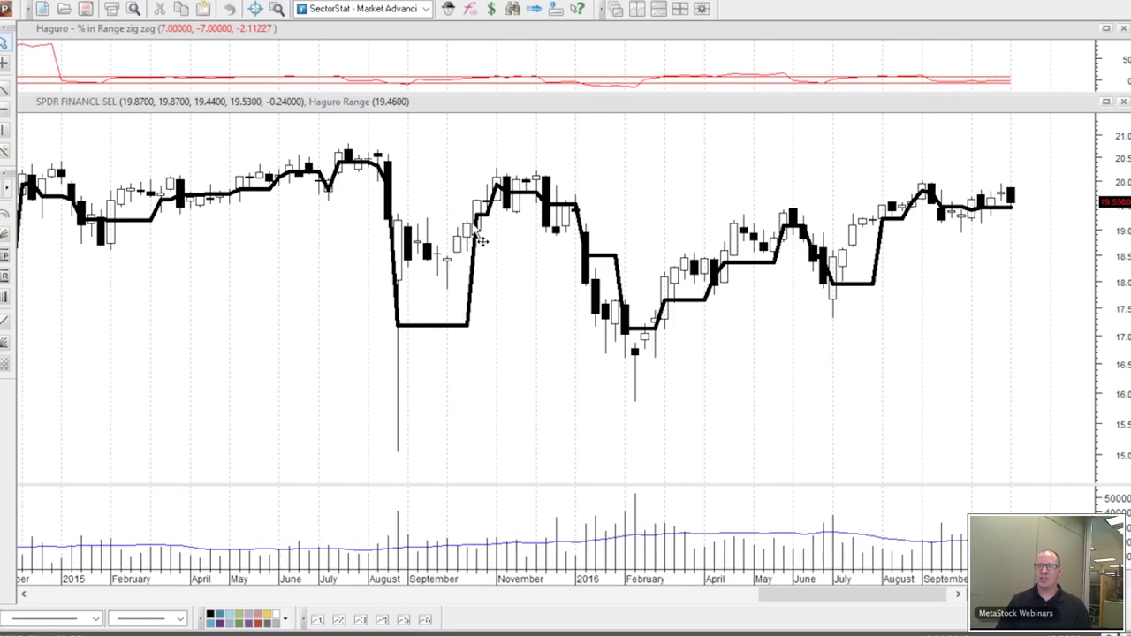
mouse_move(487, 230)
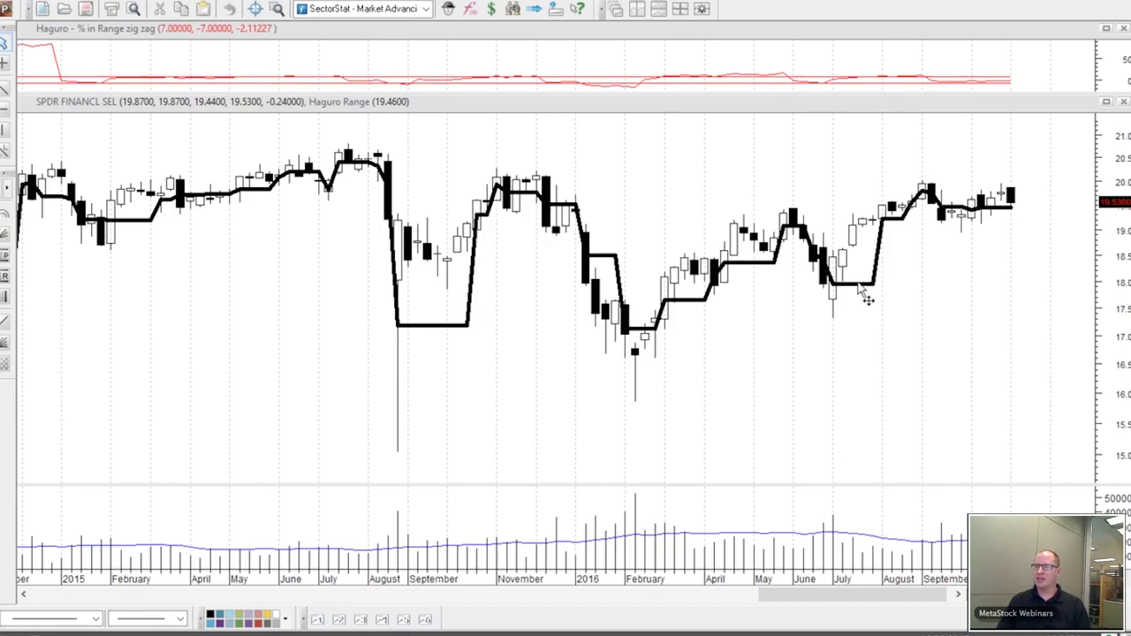
mouse_move(859, 284)
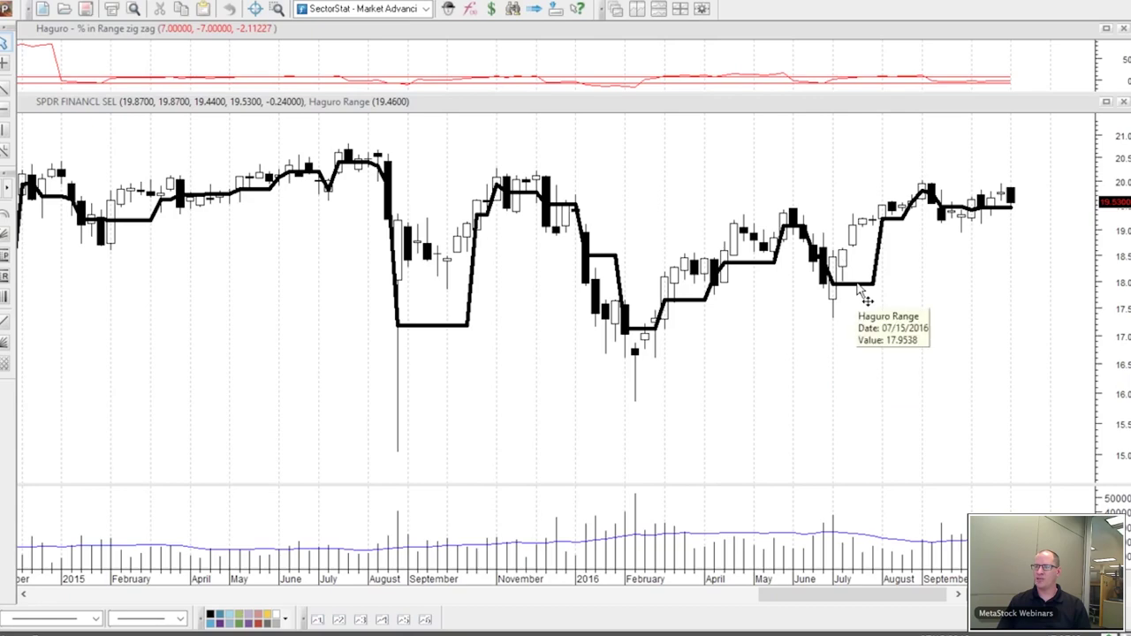
mouse_move(899, 226)
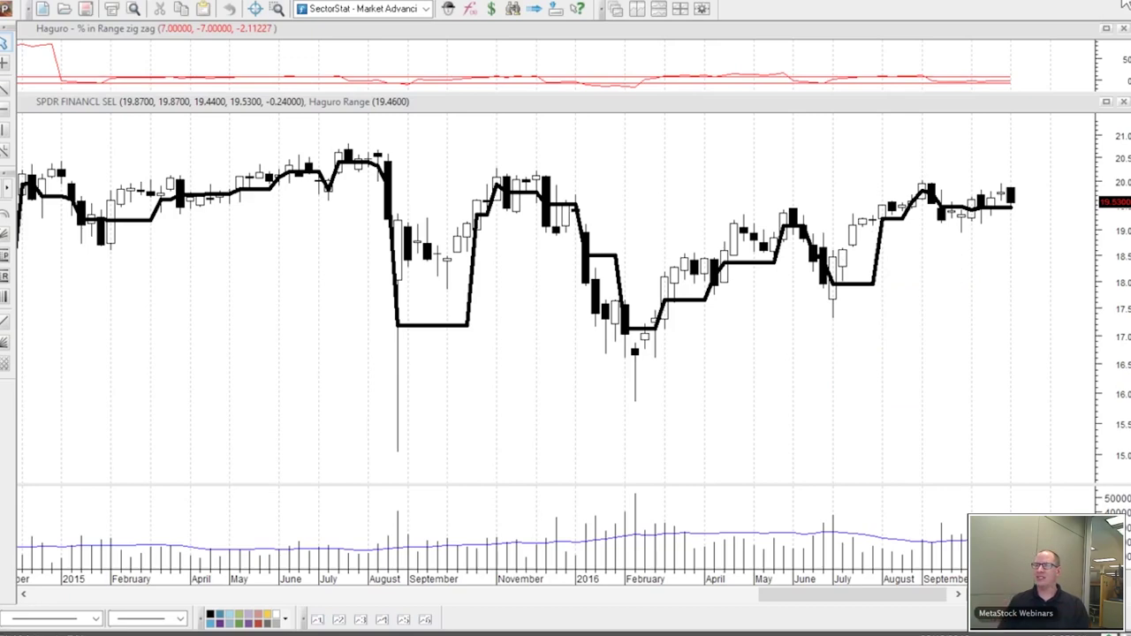
left_click(616, 350)
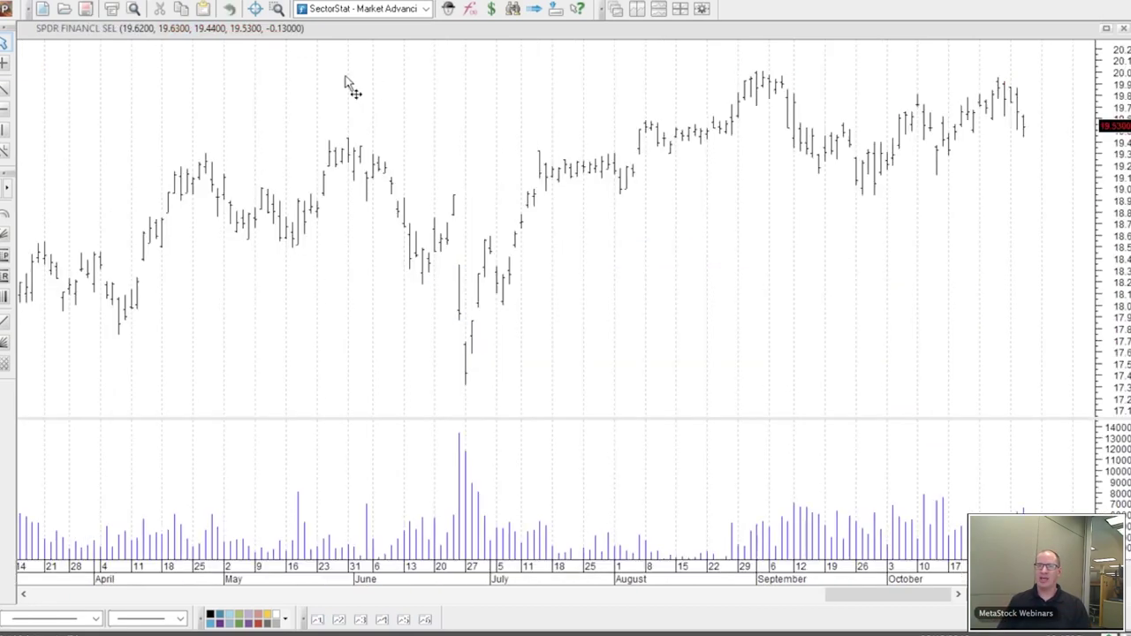
left_click(1126, 6)
Step: Enter .DJI as the instrument for a new chart in the Power Console and set its interval to Weekly
left_click(7, 6)
left_click(35, 77)
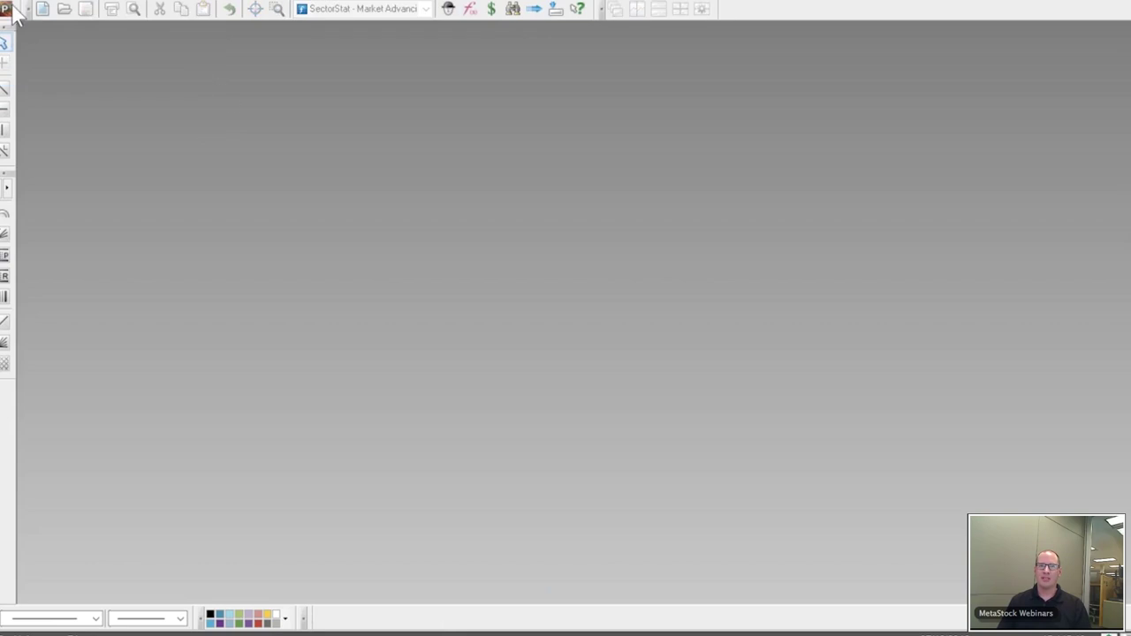
key("ctrl+o")
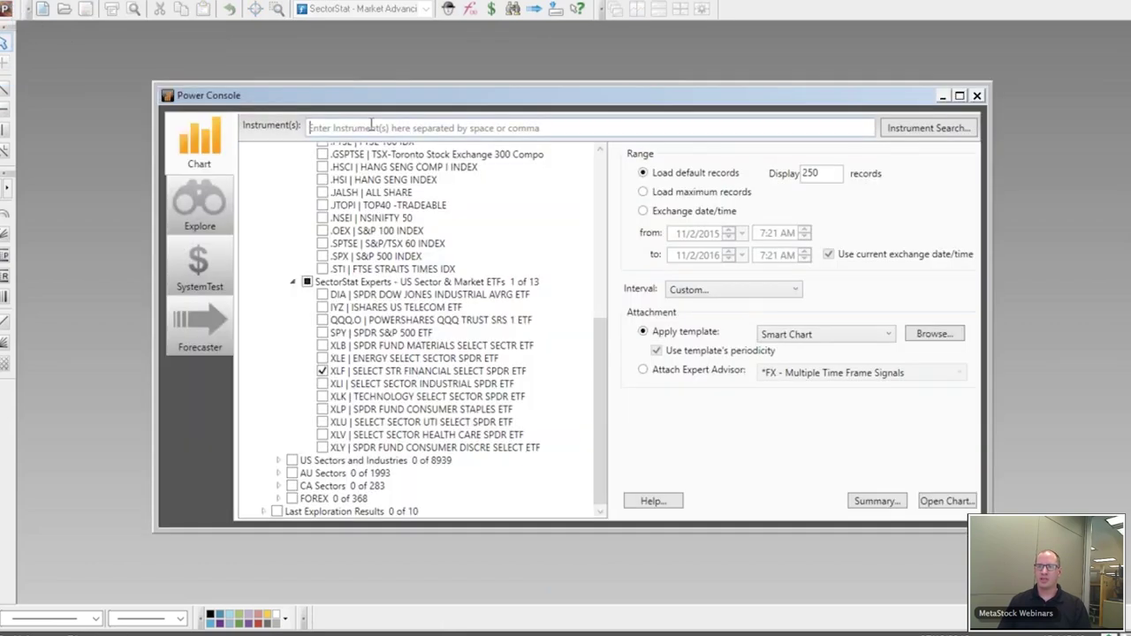
type(".DJI")
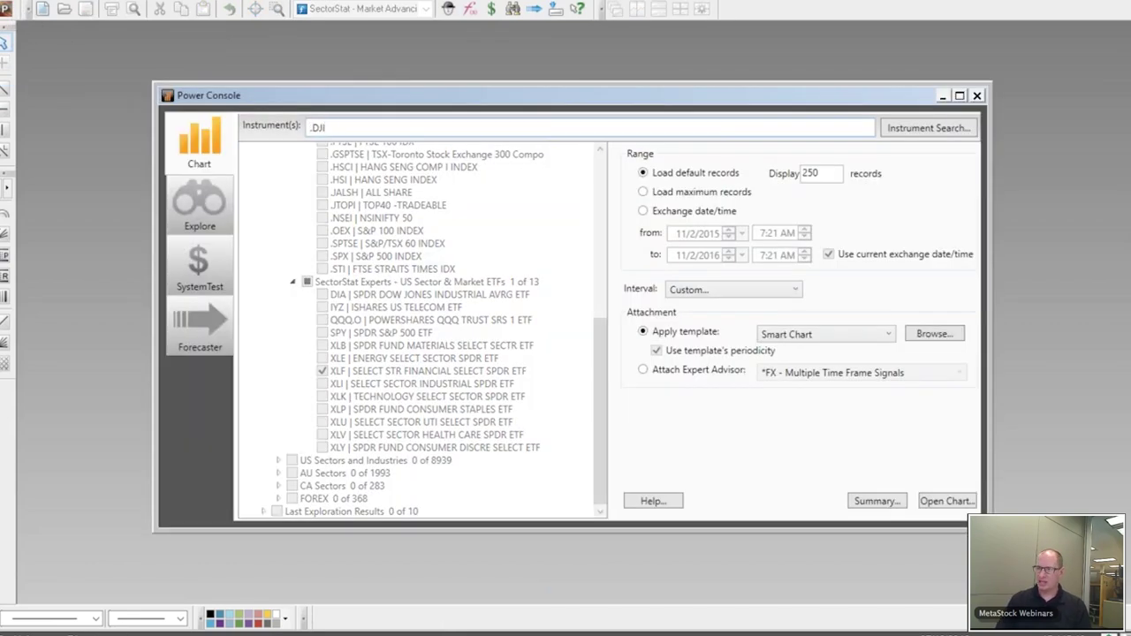
left_click(765, 293)
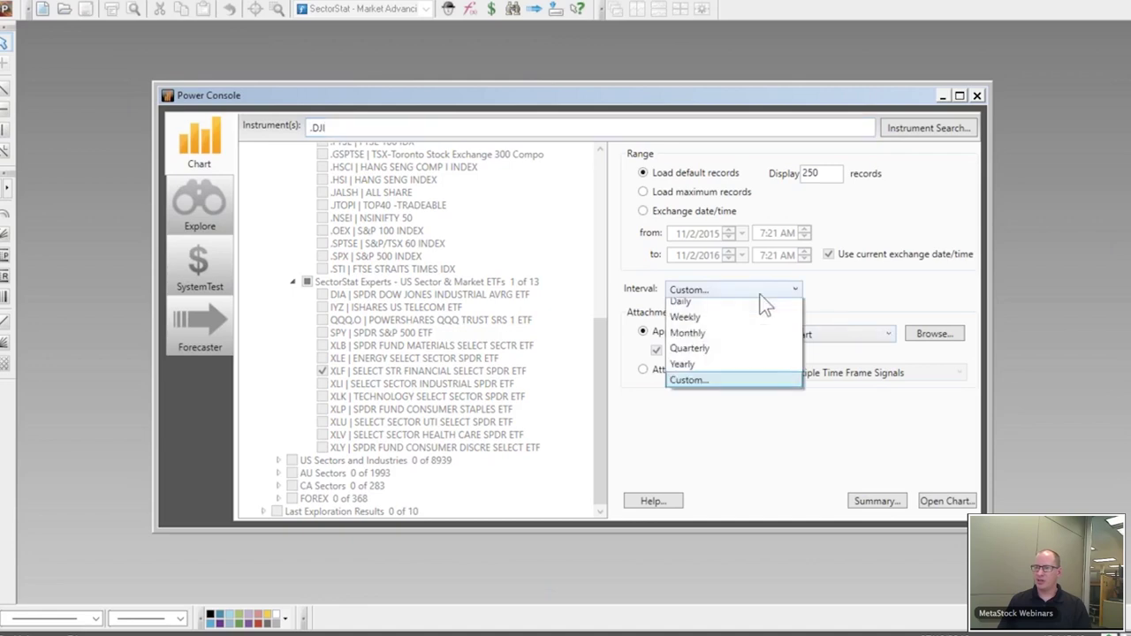
left_click(711, 434)
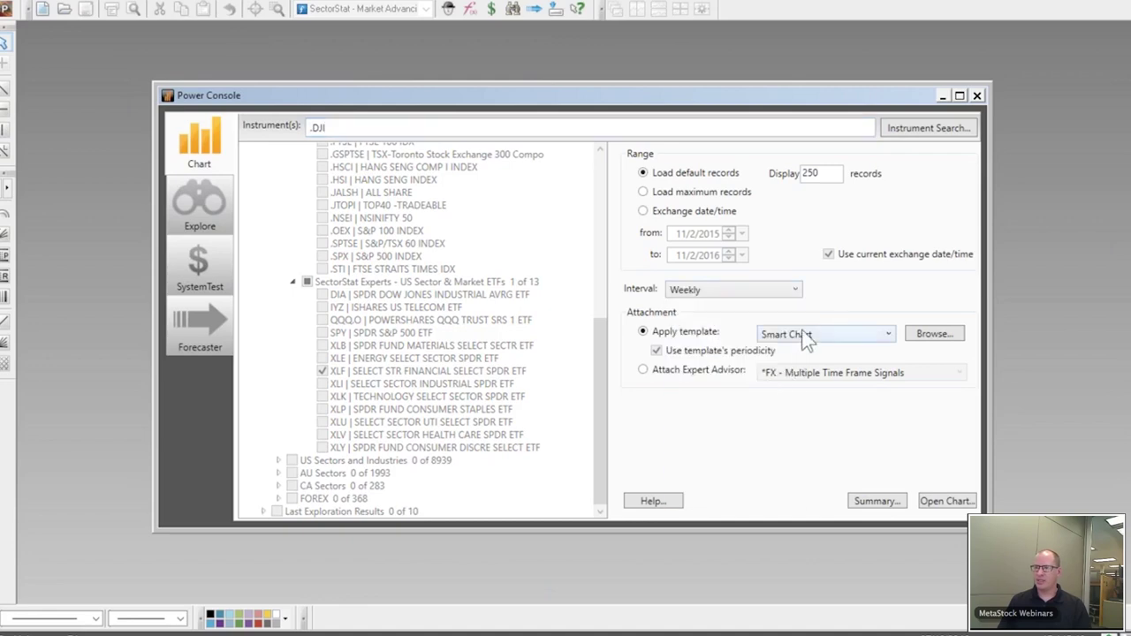
Step: Choose the Haguro template for the .DJI instrument and open the chart
left_click(796, 332)
scroll(789, 523, "down", 3)
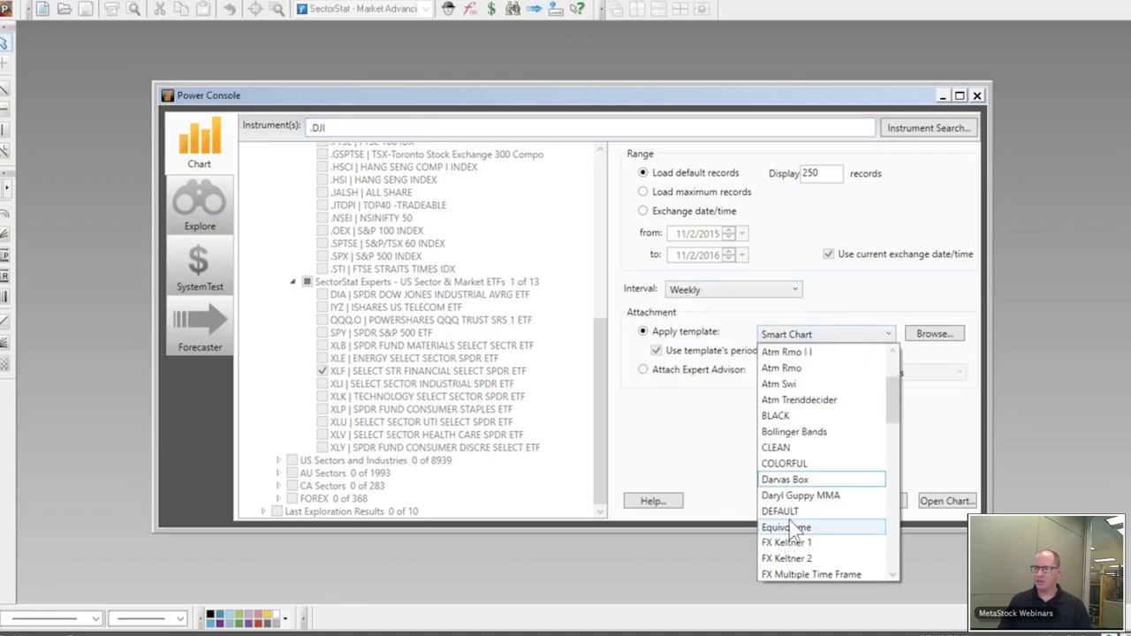
scroll(789, 526, "down", 1)
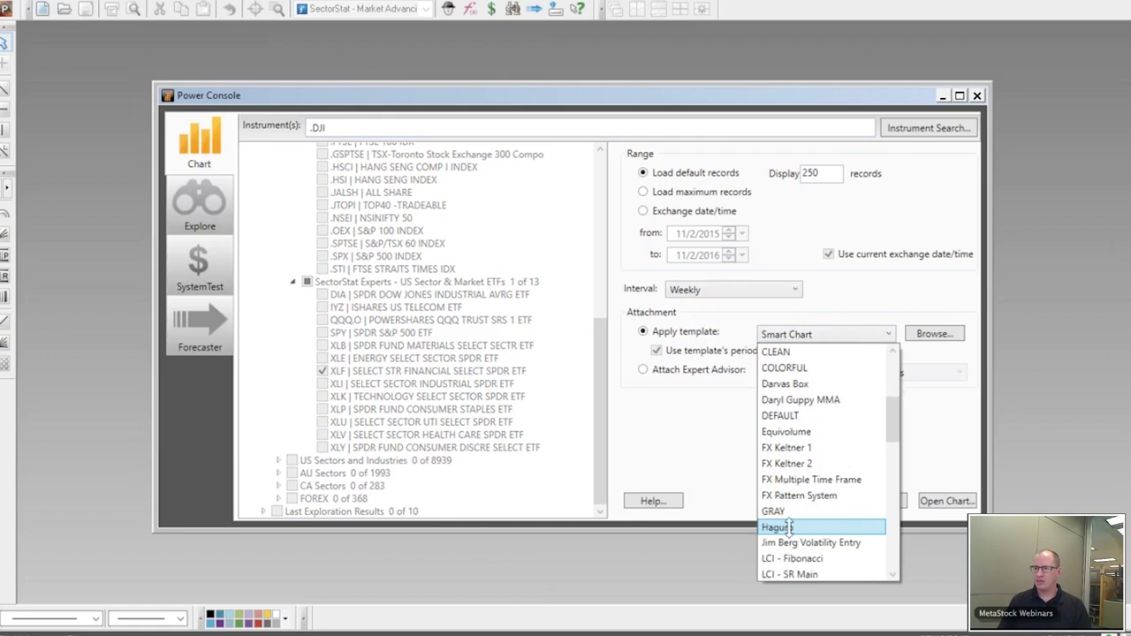
left_click(789, 528)
left_click(945, 501)
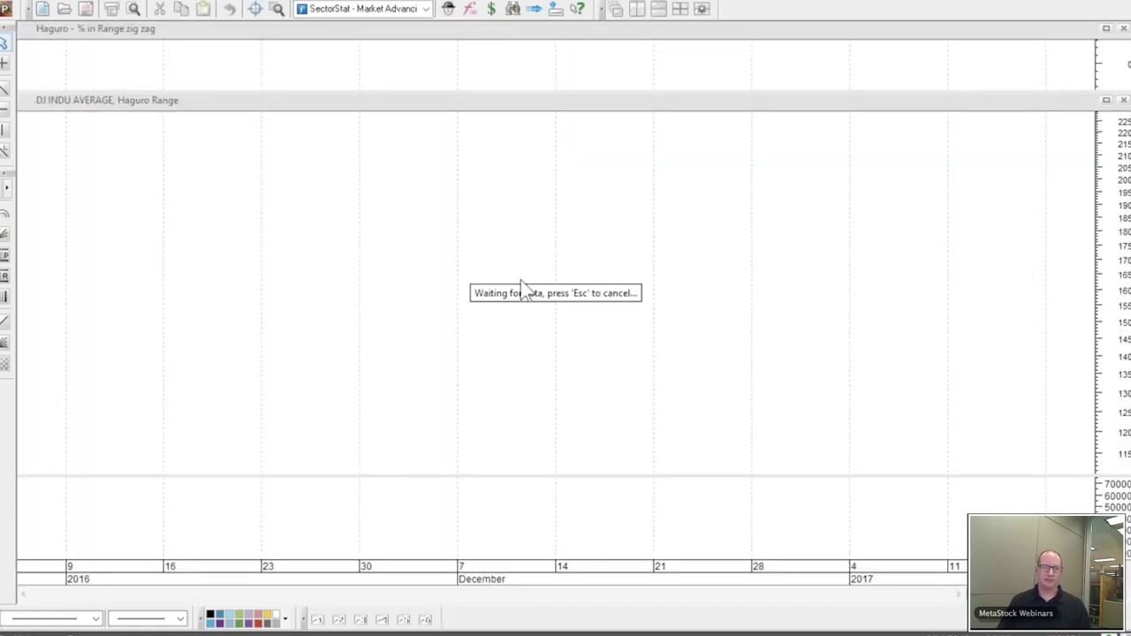
Step: Attach the Haguro Method expert to the DJ INDU AVERAGE chart
right_click(273, 172)
mouse_move(349, 226)
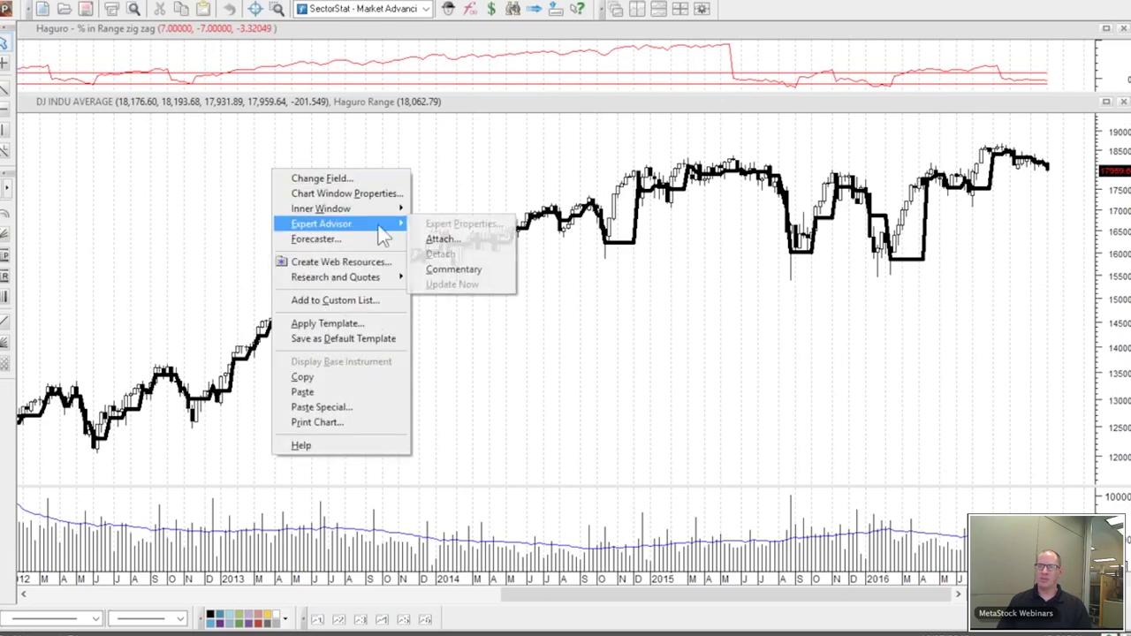
left_click(437, 240)
scroll(465, 382, "down", 1)
scroll(465, 381, "down", 7)
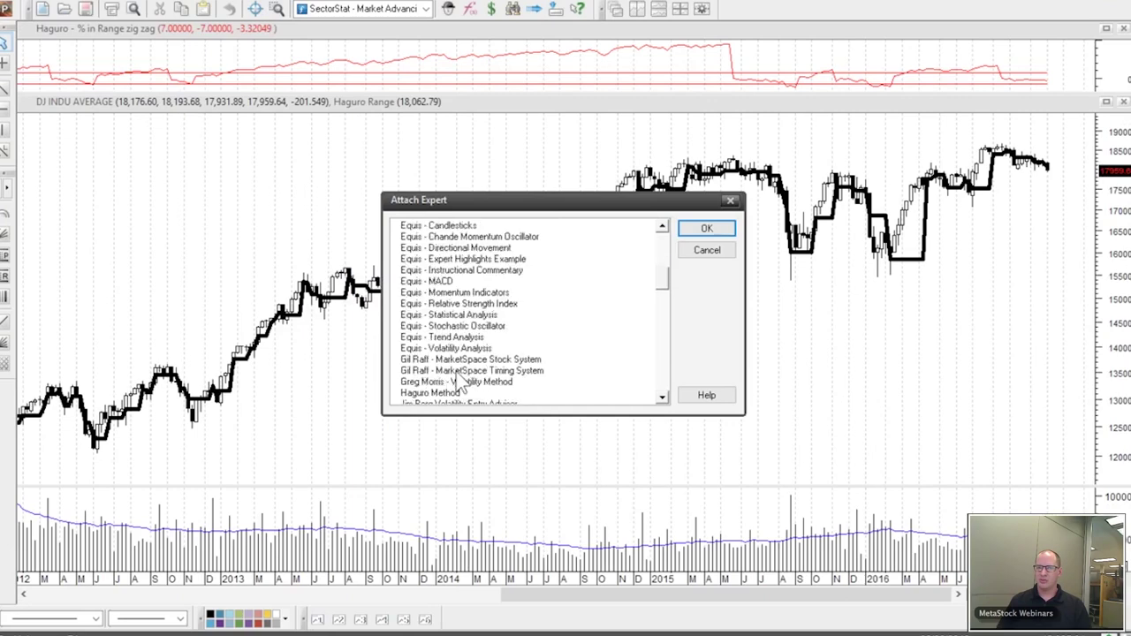
left_click(448, 326)
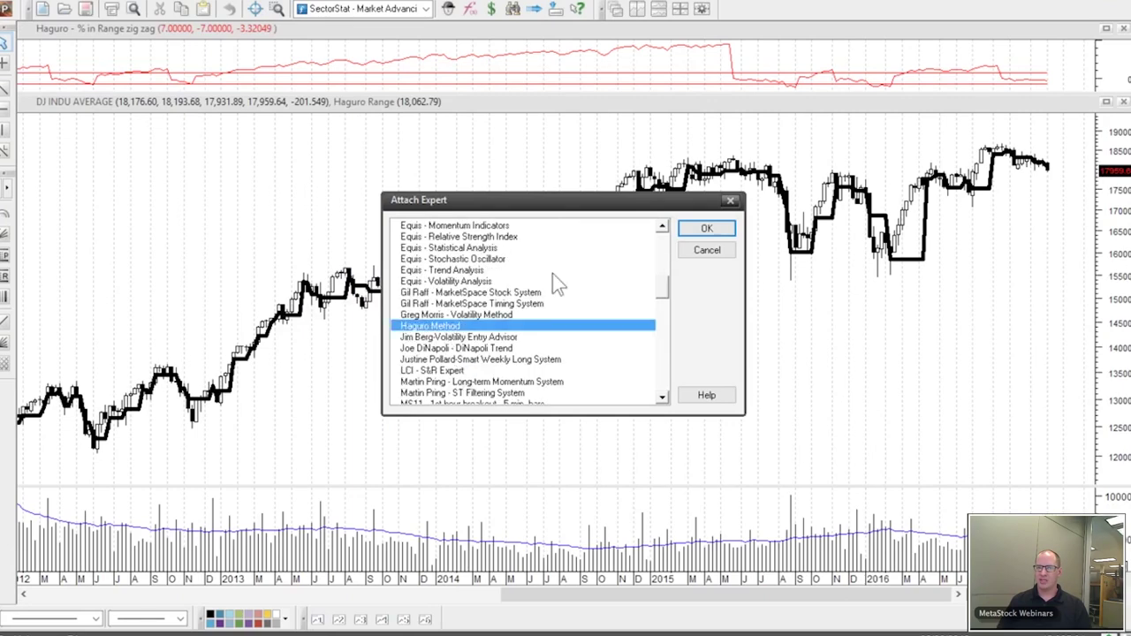
left_click(707, 232)
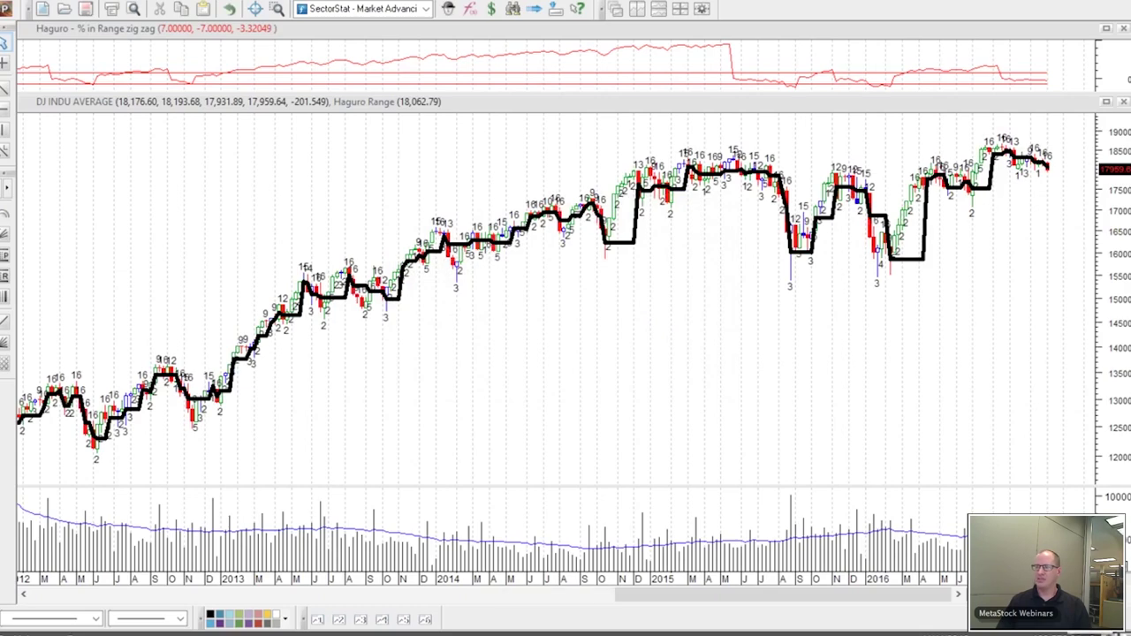
Step: Examine the numbered candles on the latest DJ INDU AVERAGE bars, and consult the Midpoint Line and Line (Candle) Breakdown slides
scroll(335, 361, "up", 5)
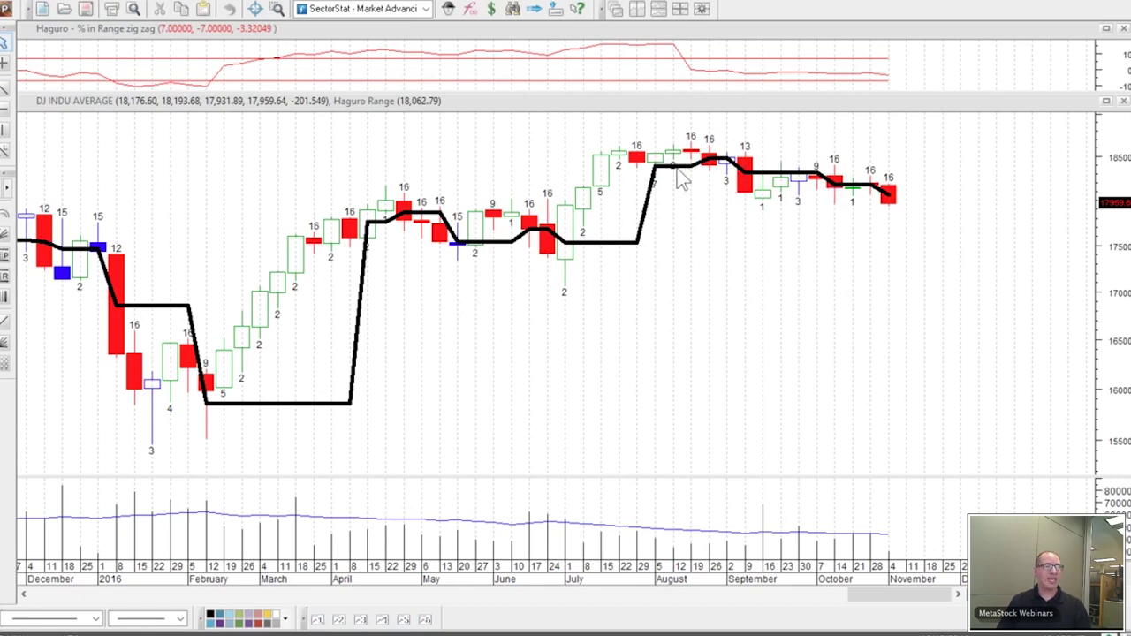
mouse_move(682, 179)
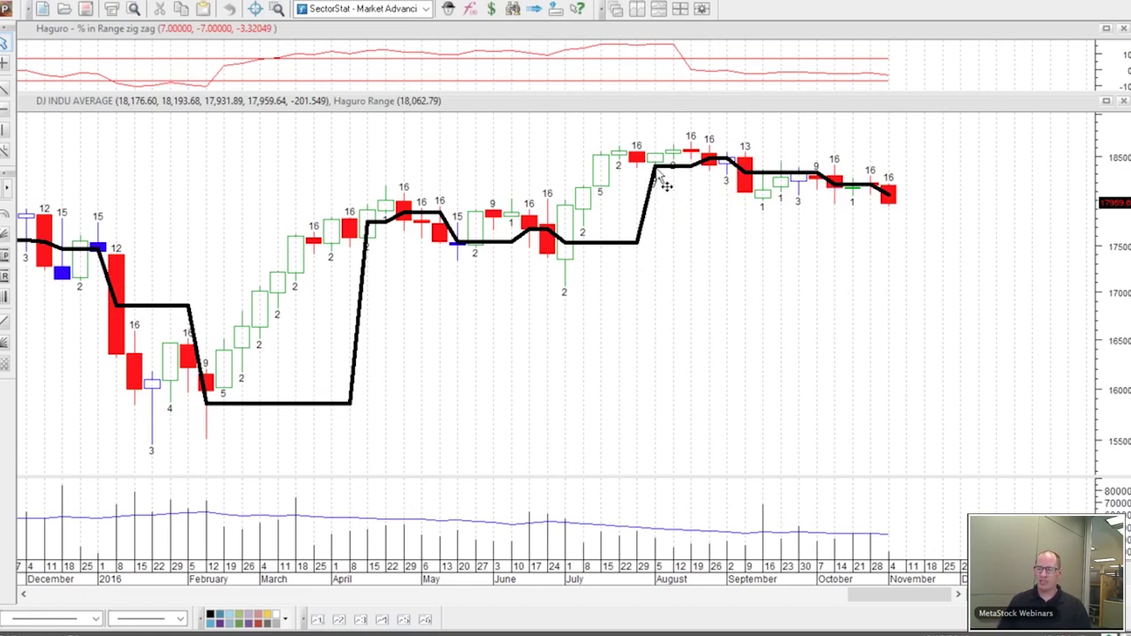
key("alt+Tab")
key("Page_Up")
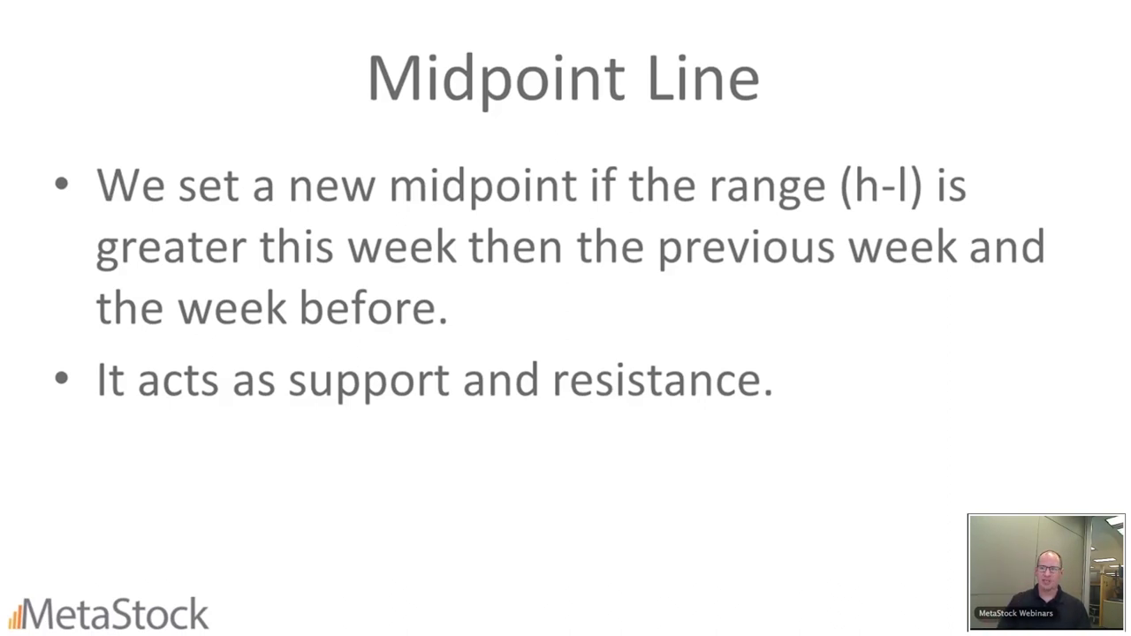
key("Right")
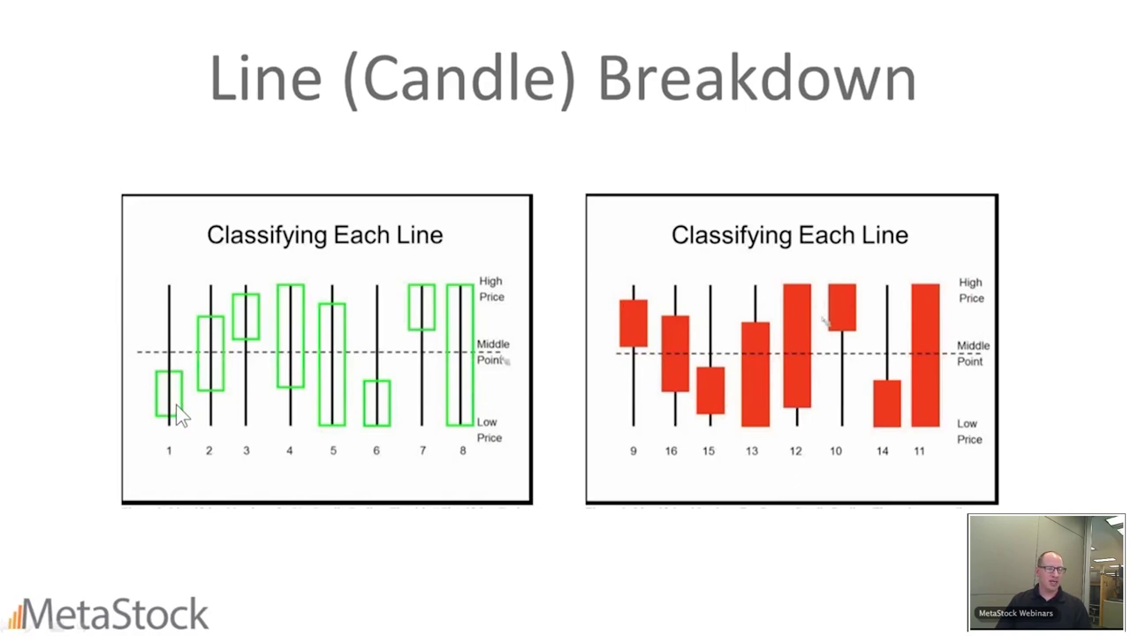
key("alt+Tab")
Step: Detach the Haguro Method expert from the DJ INDU AVERAGE chart
right_click(262, 171)
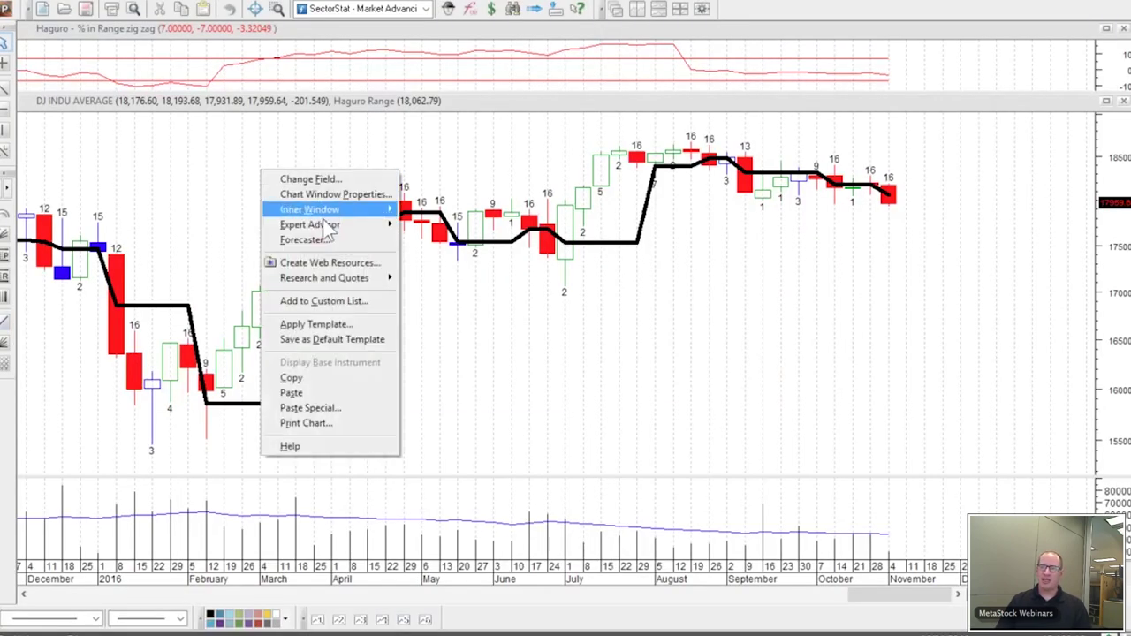
mouse_move(324, 224)
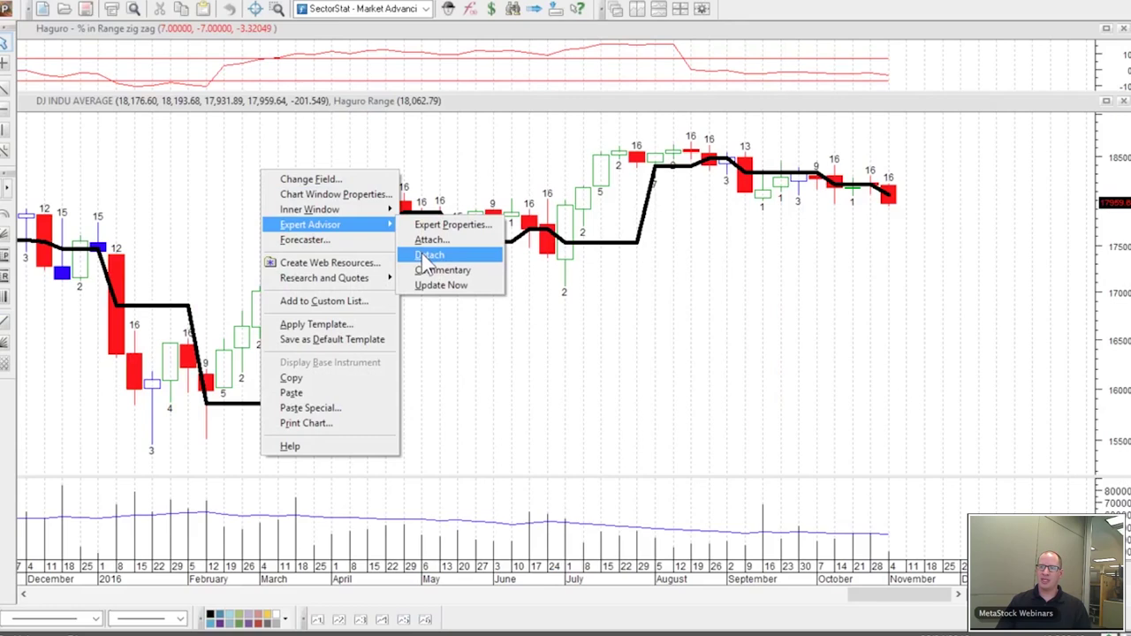
left_click(422, 253)
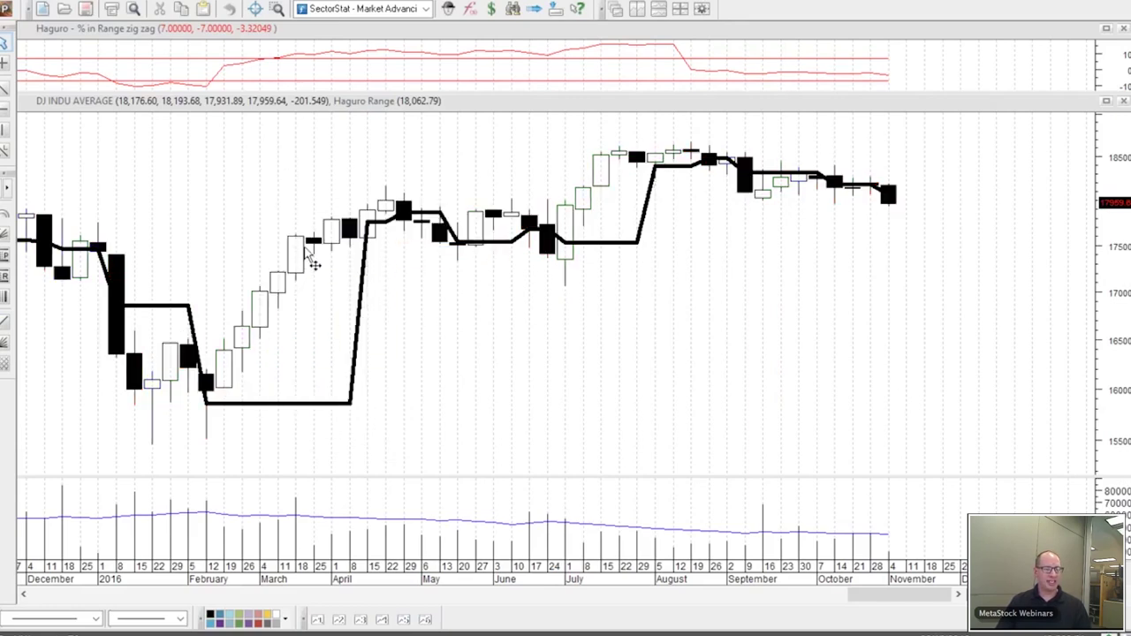
Step: Attach the Haguro Method expert to the DJ INDU AVERAGE chart again
right_click(176, 161)
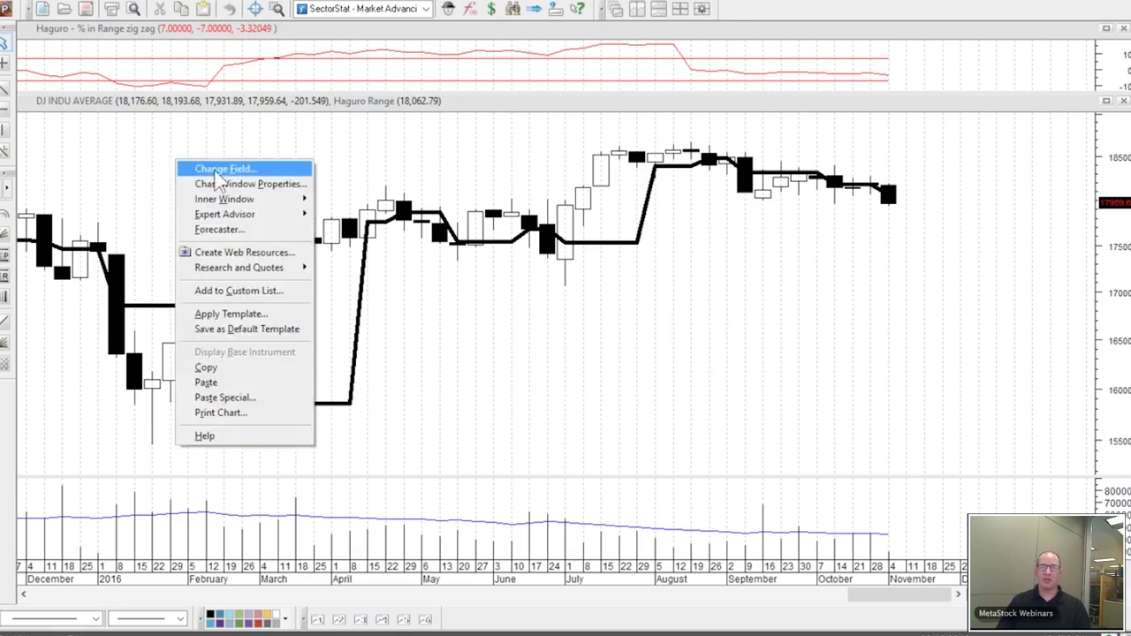
mouse_move(231, 216)
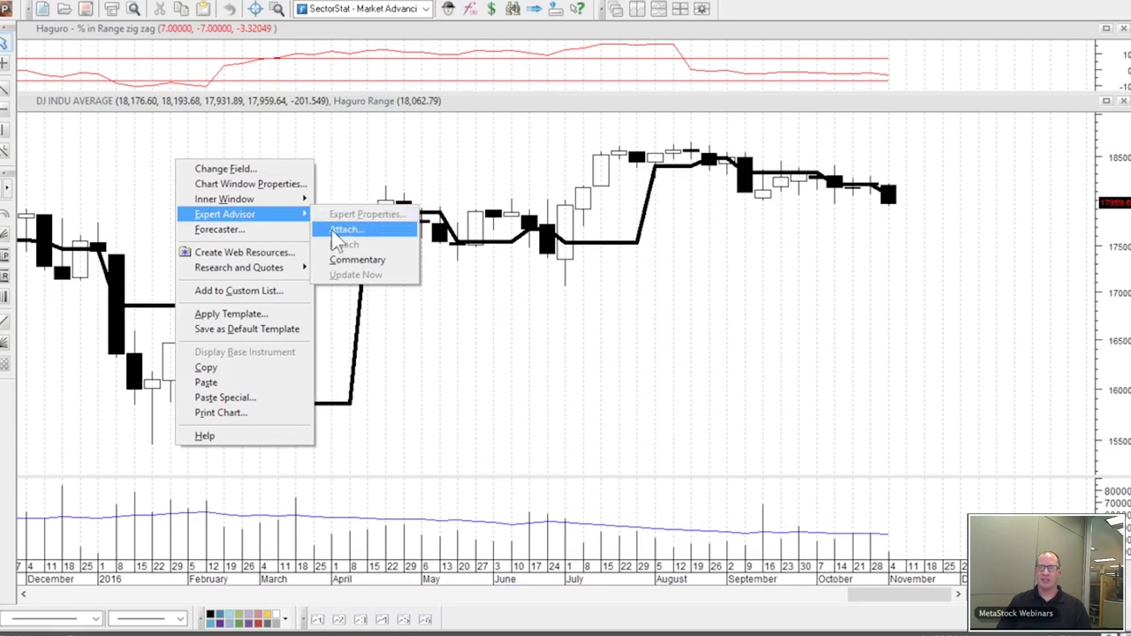
left_click(331, 230)
scroll(451, 322, "down", 2)
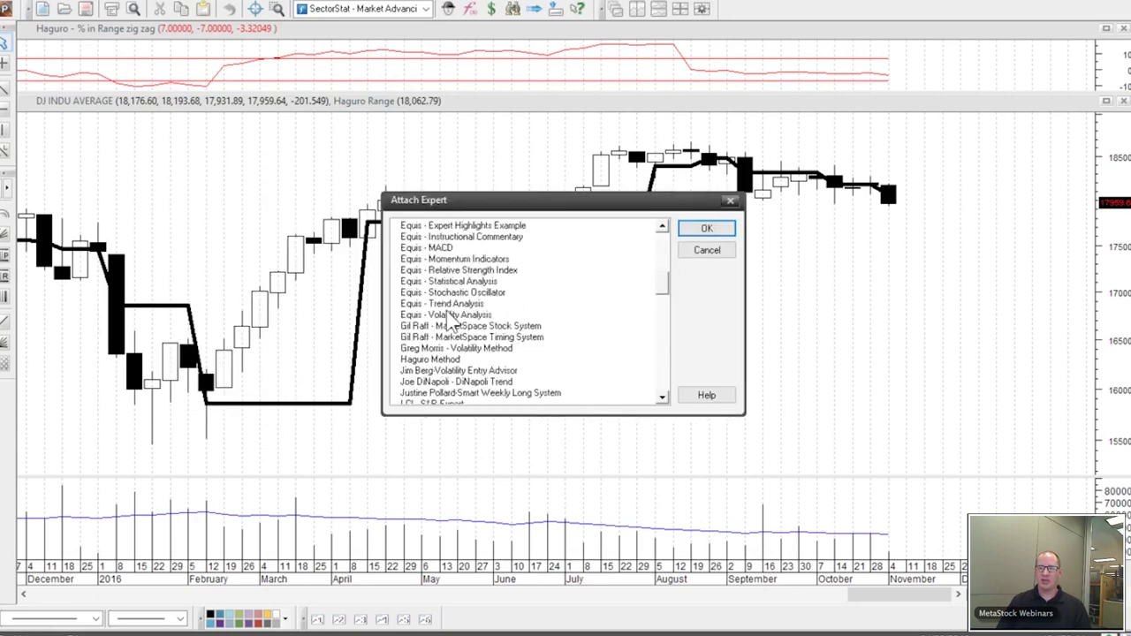
left_click(447, 359)
left_click(711, 231)
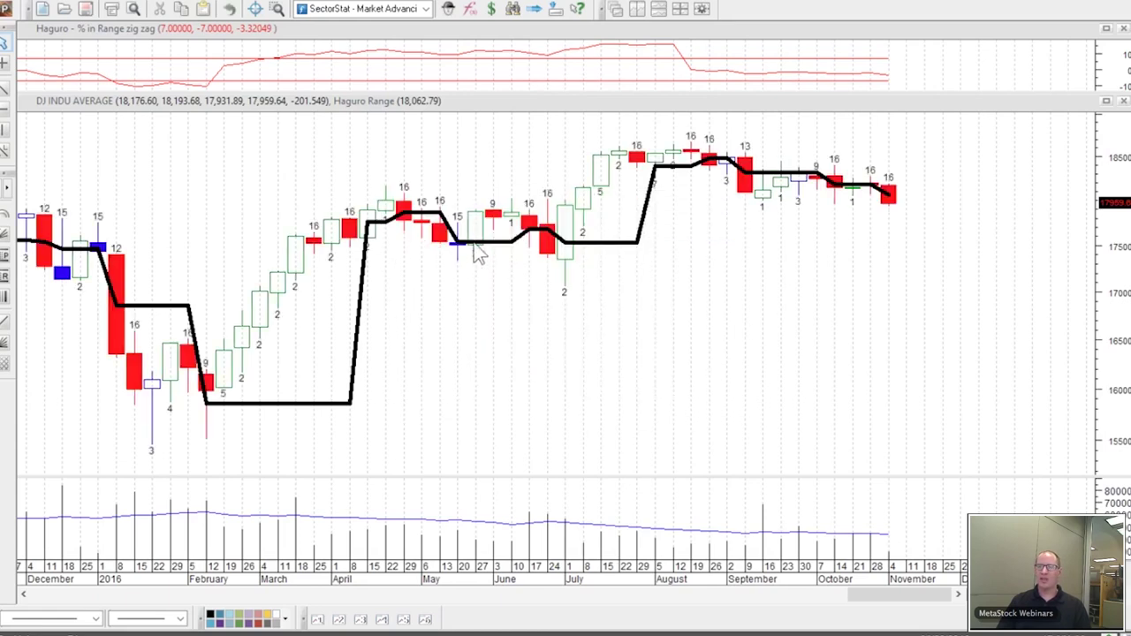
Step: Advance the slides to Meaning of Lines (Candles), and open the expert commentary for the DJ INDU AVERAGE chart in MetaStock
key("alt+Tab")
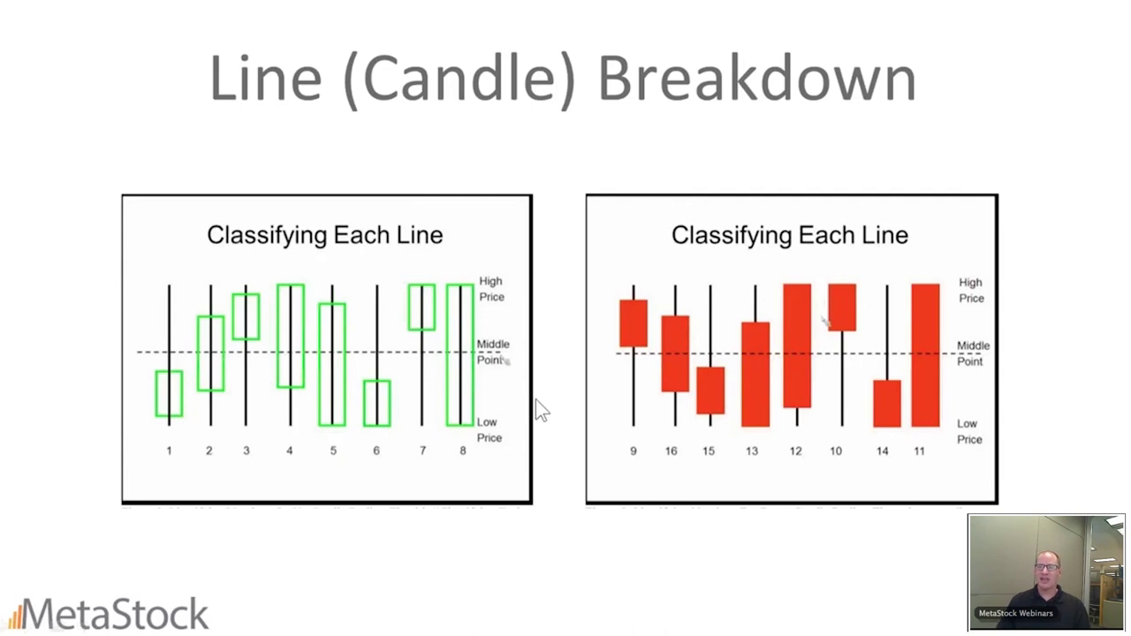
key("Right")
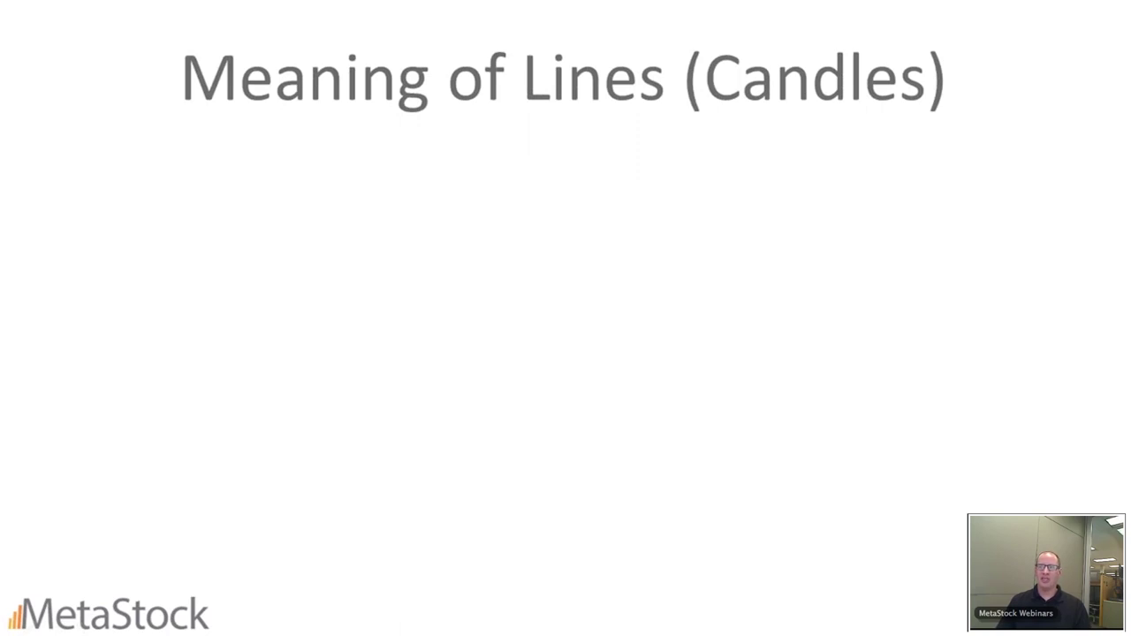
key("alt+Tab")
right_click(155, 152)
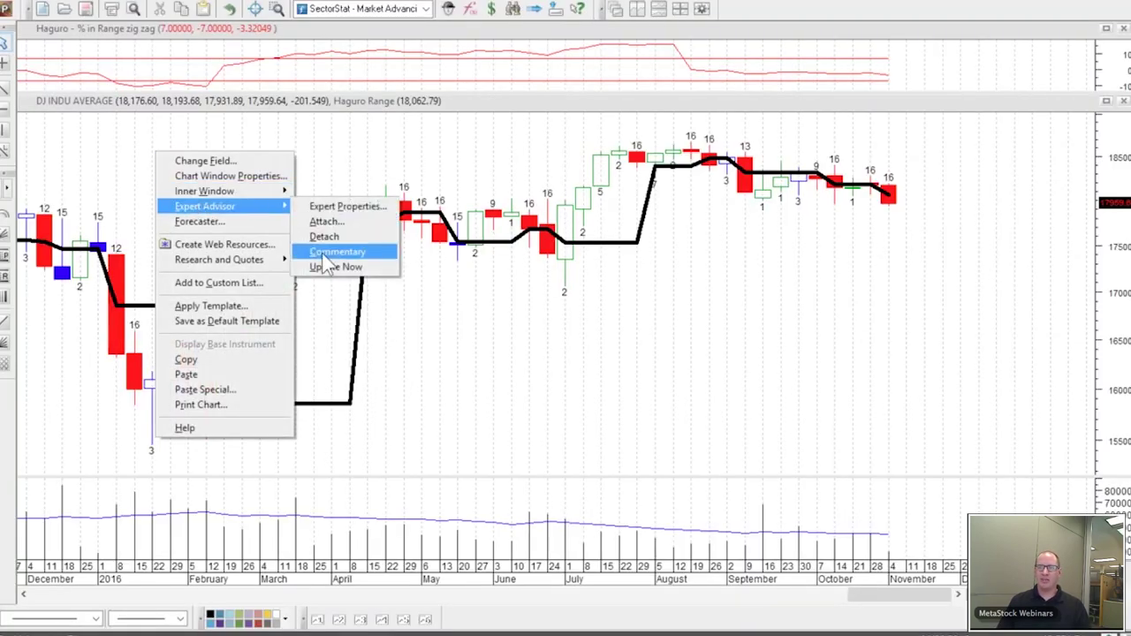
left_click(329, 256)
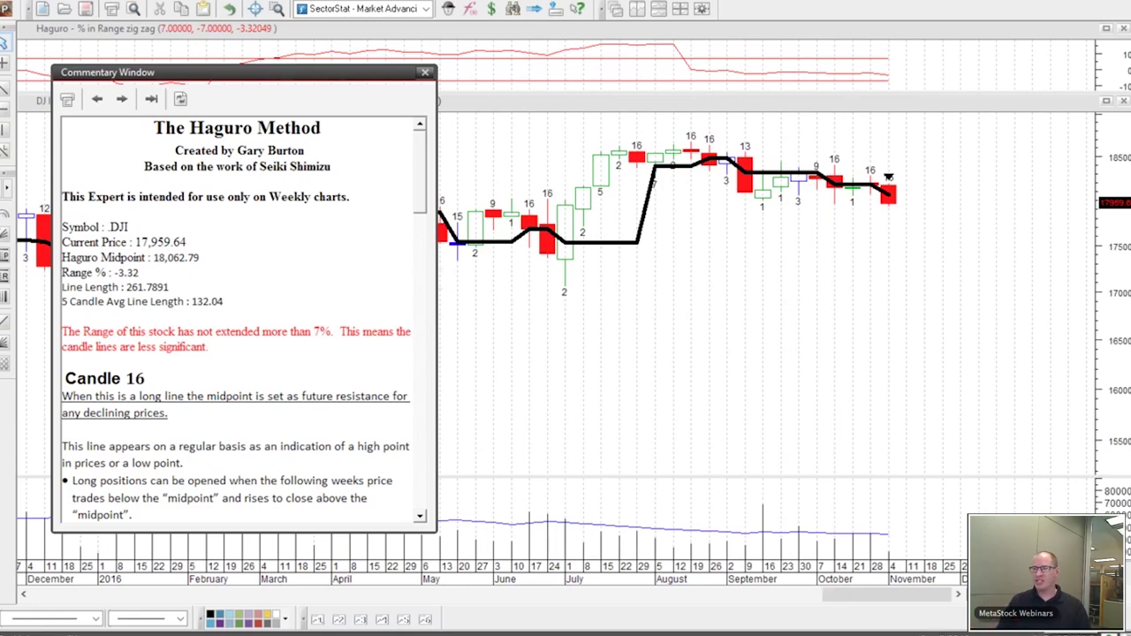
Step: Show the commentary for the 3 candle near the late November 2015 high and read it through the Classifying Each Line diagrams
scroll(799, 484, "down", 3)
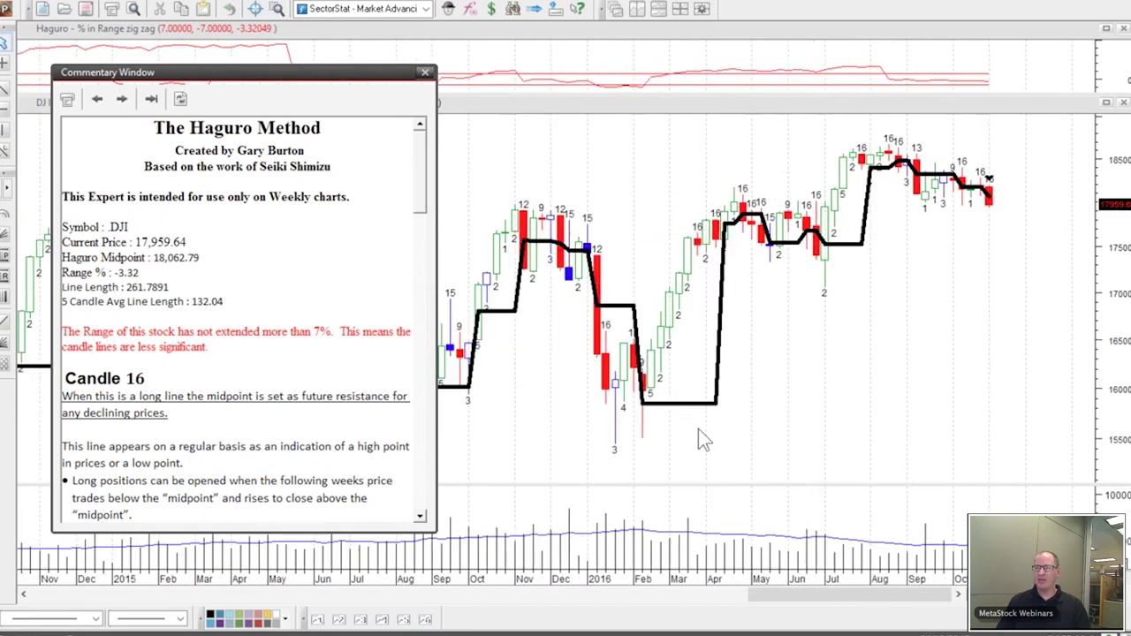
key("Left")
left_click(550, 203)
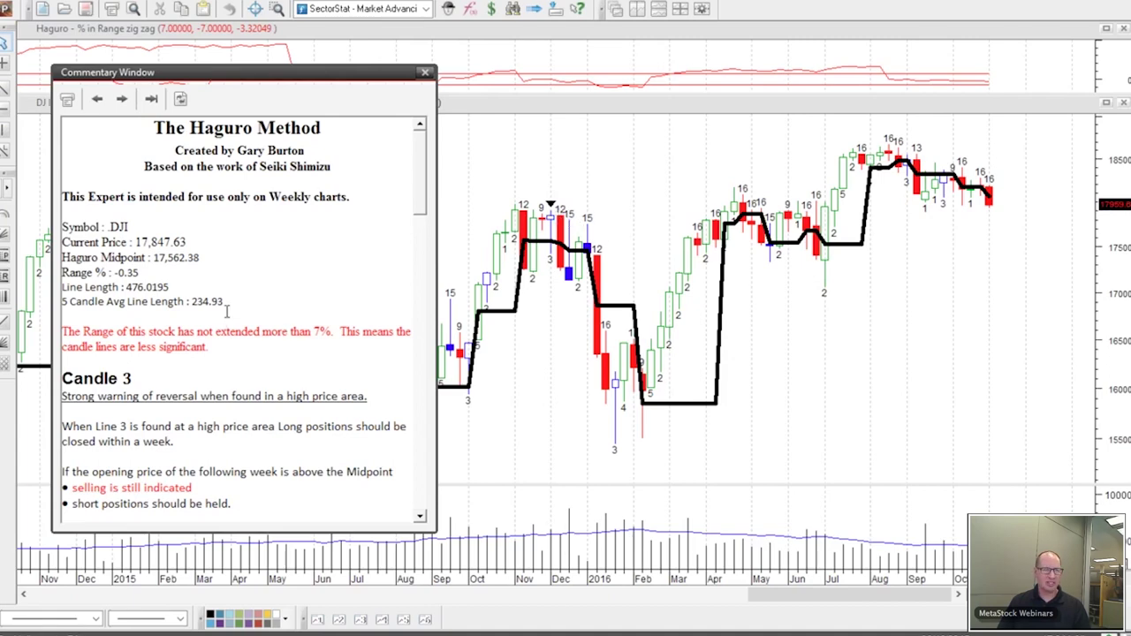
scroll(225, 314, "down", 1)
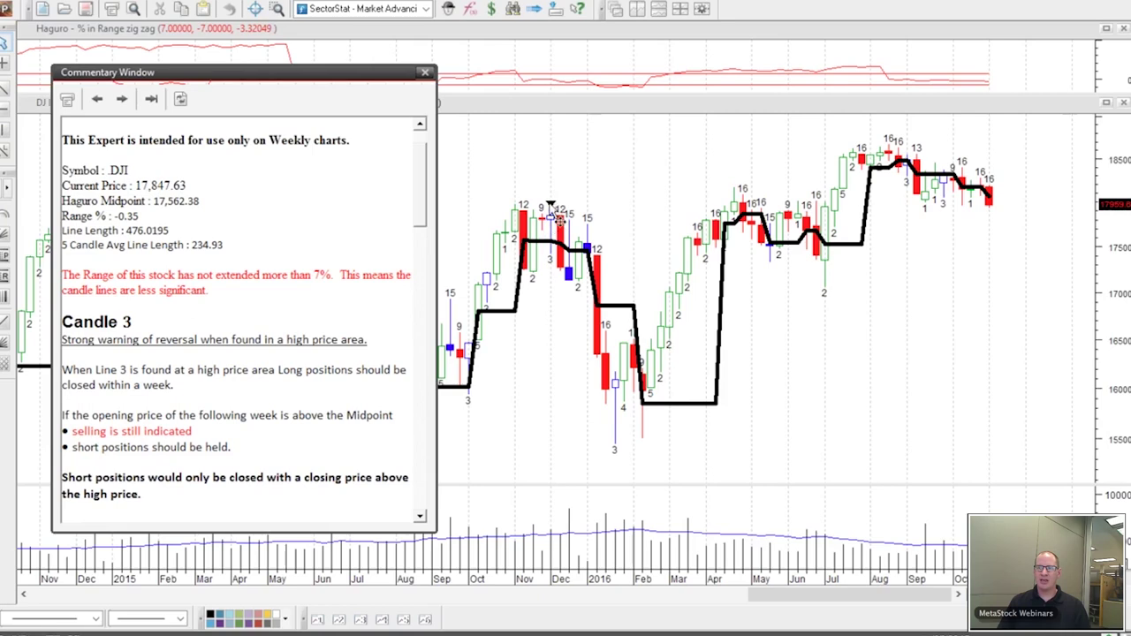
mouse_move(548, 232)
mouse_move(623, 404)
scroll(260, 448, "down", 3)
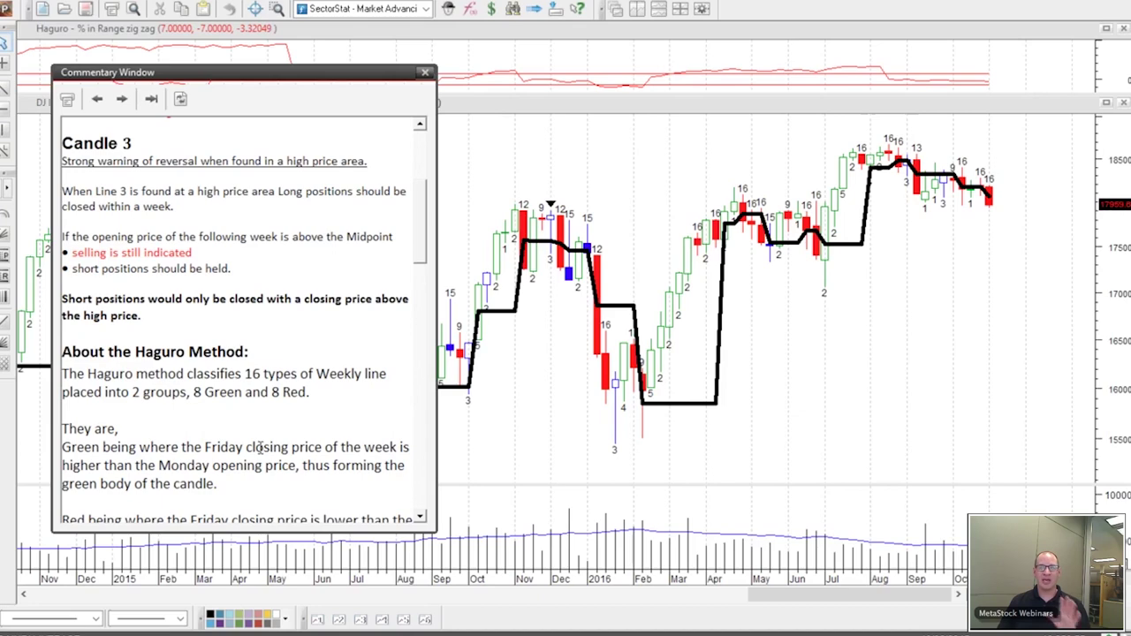
scroll(241, 425, "down", 1)
scroll(240, 425, "down", 10)
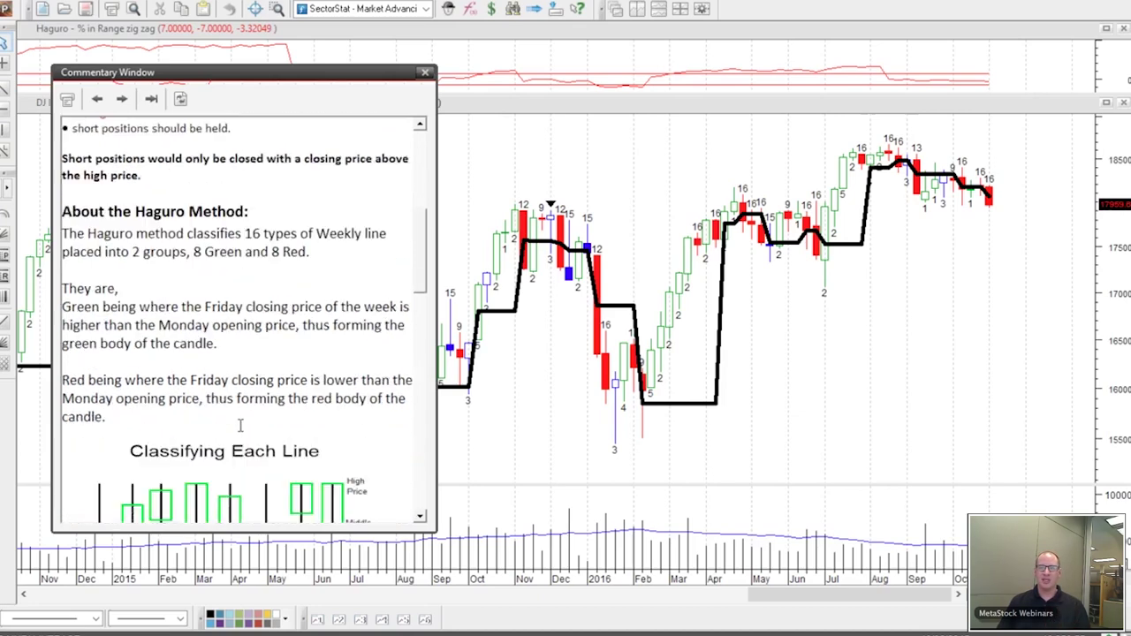
scroll(241, 426, "up", 5)
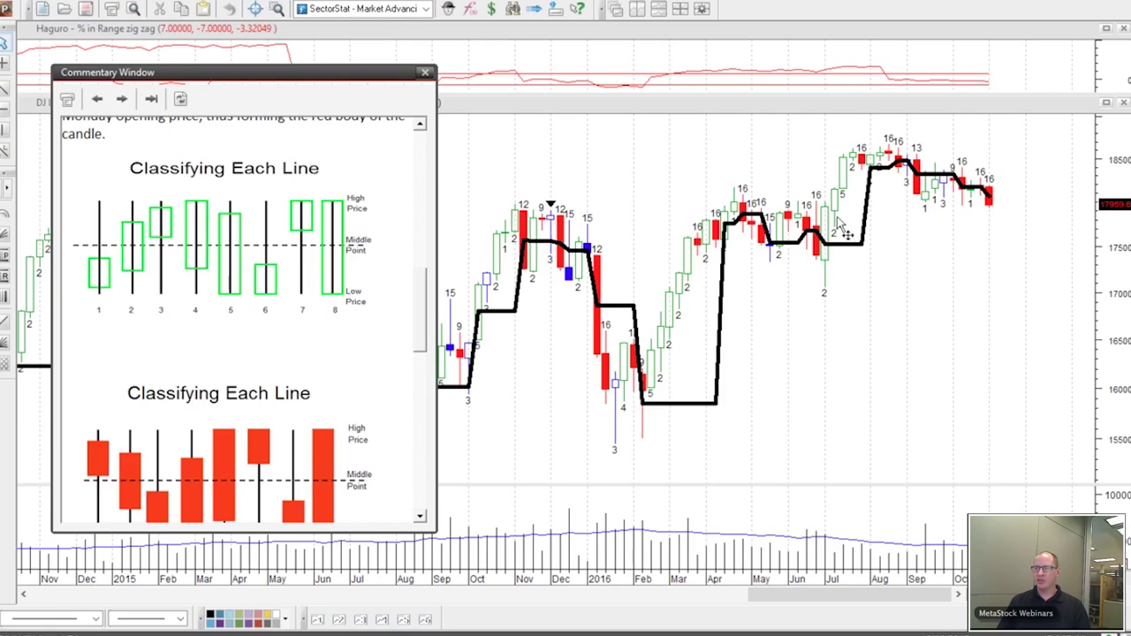
Step: Read the Haguro commentary for the 3 candle near the August 2016 high and for the 16 candle in early May 2016
left_click(914, 141)
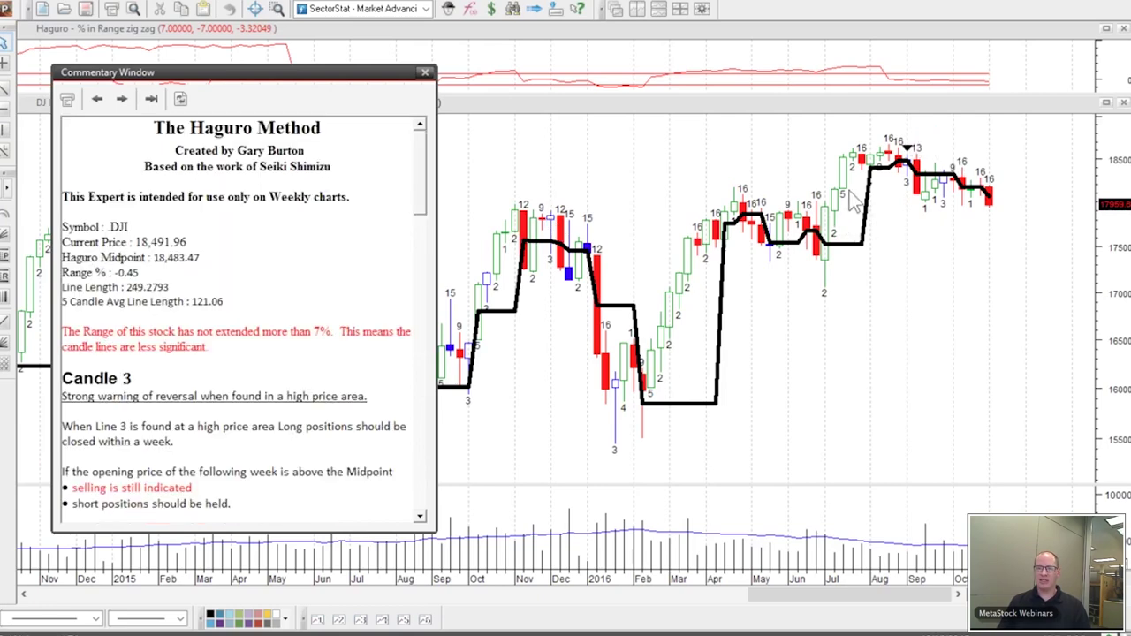
left_click(753, 172)
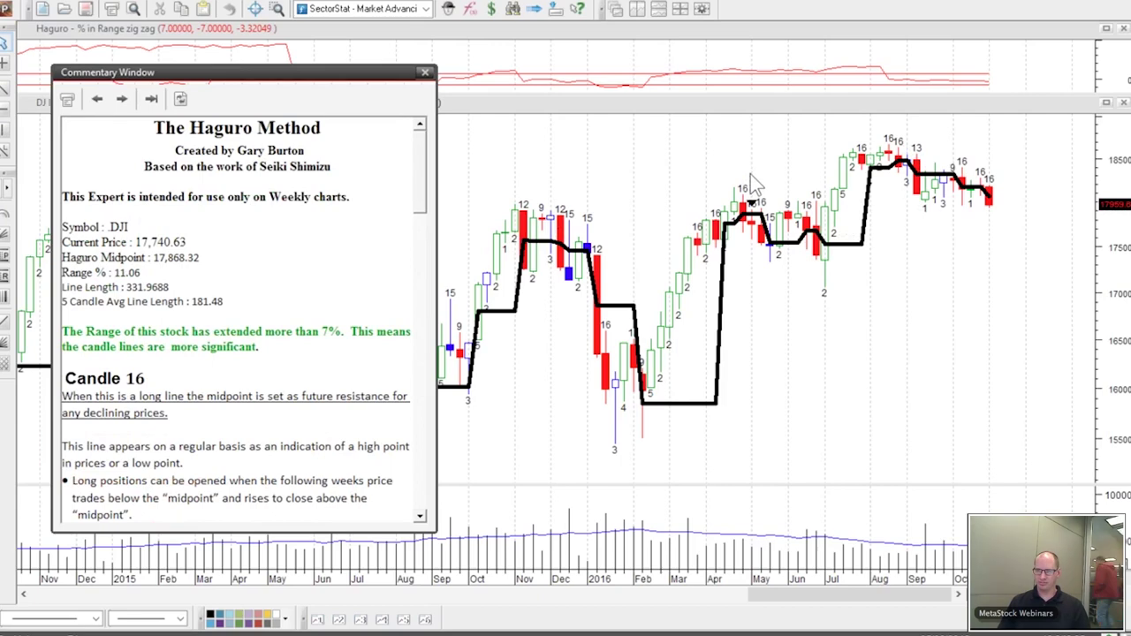
scroll(292, 281, "down", 2)
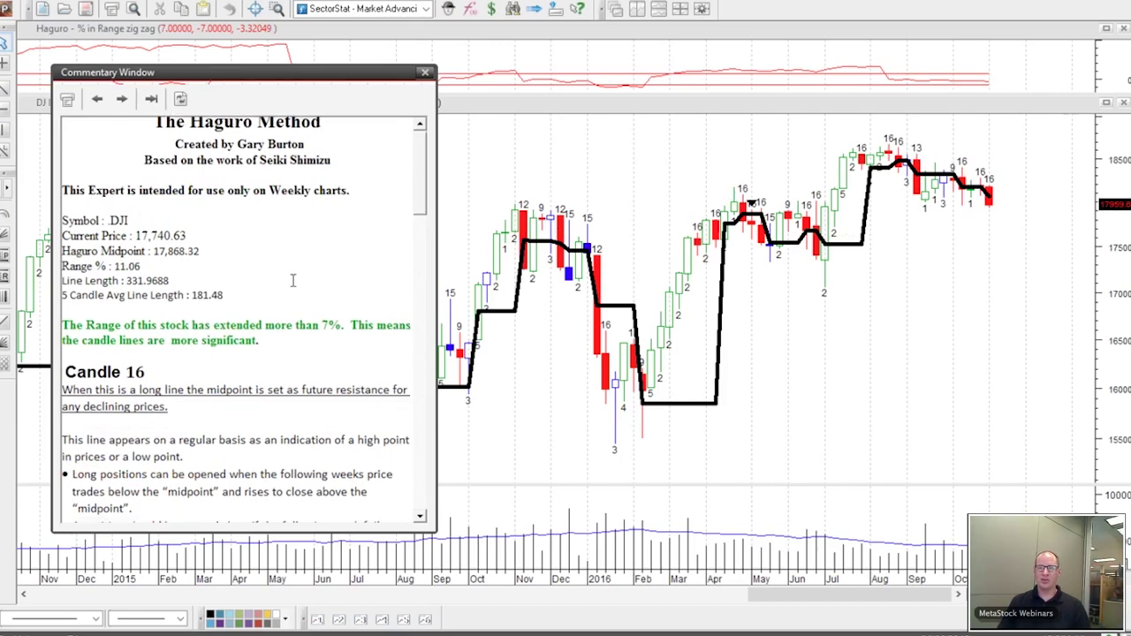
scroll(293, 281, "down", 1)
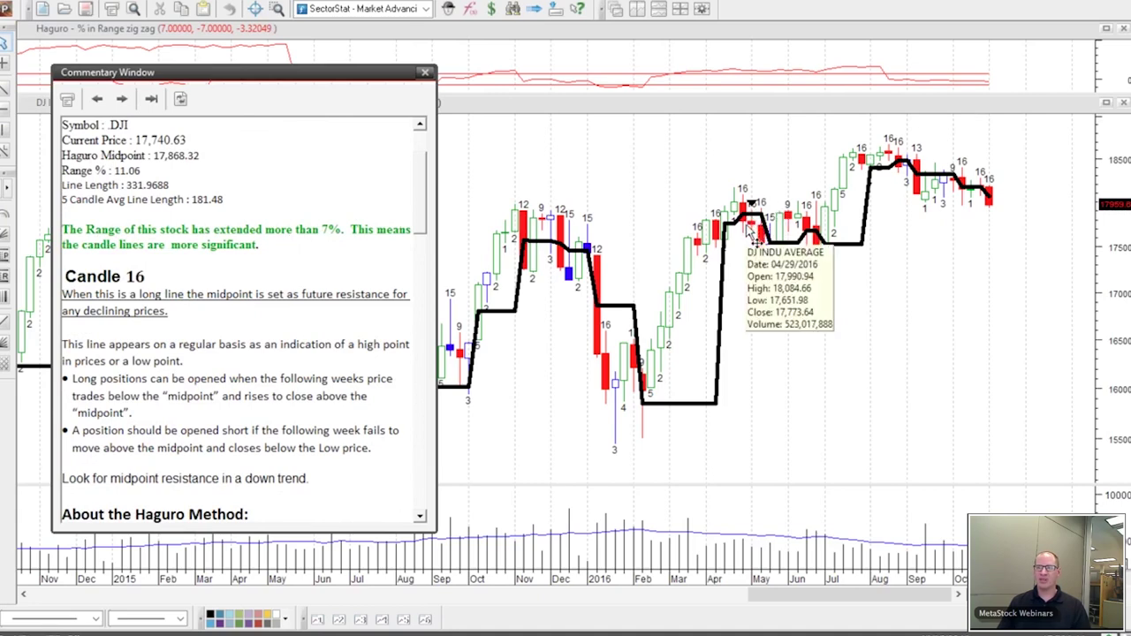
mouse_move(751, 231)
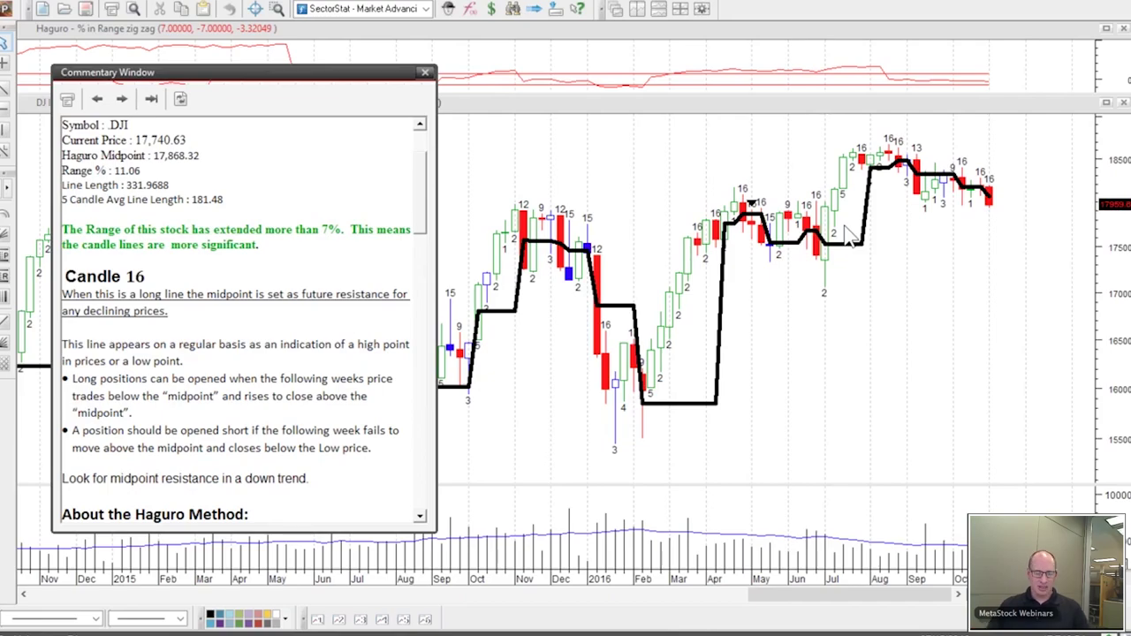
Step: Present the Determining Significance and Significant Events slides, and return to MetaStock
key("alt+Tab")
key("Right")
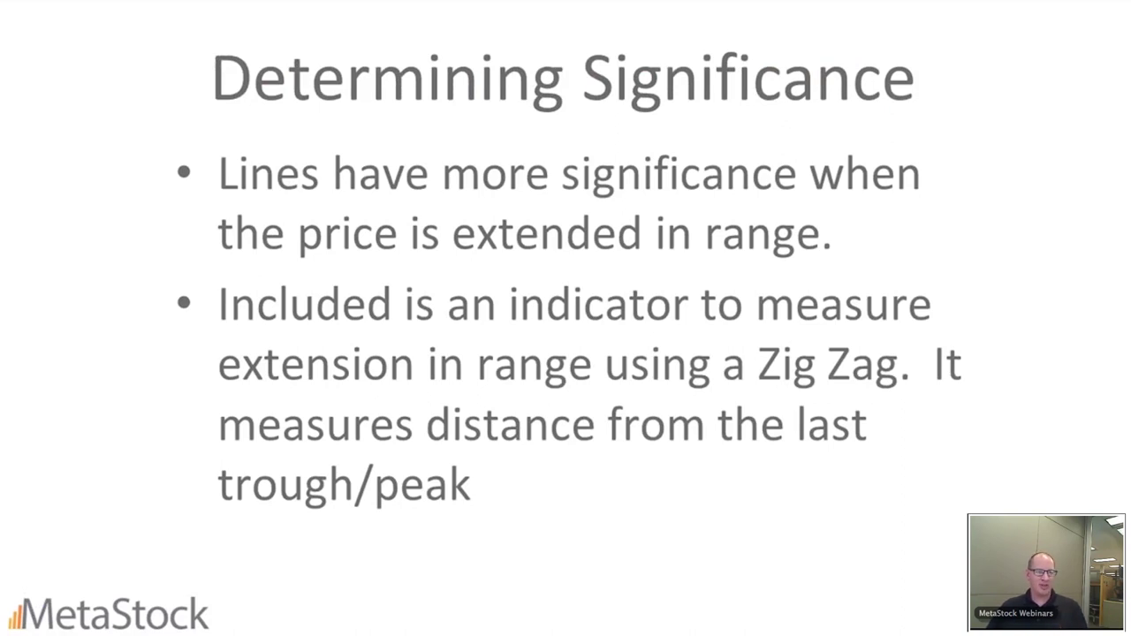
key("Right")
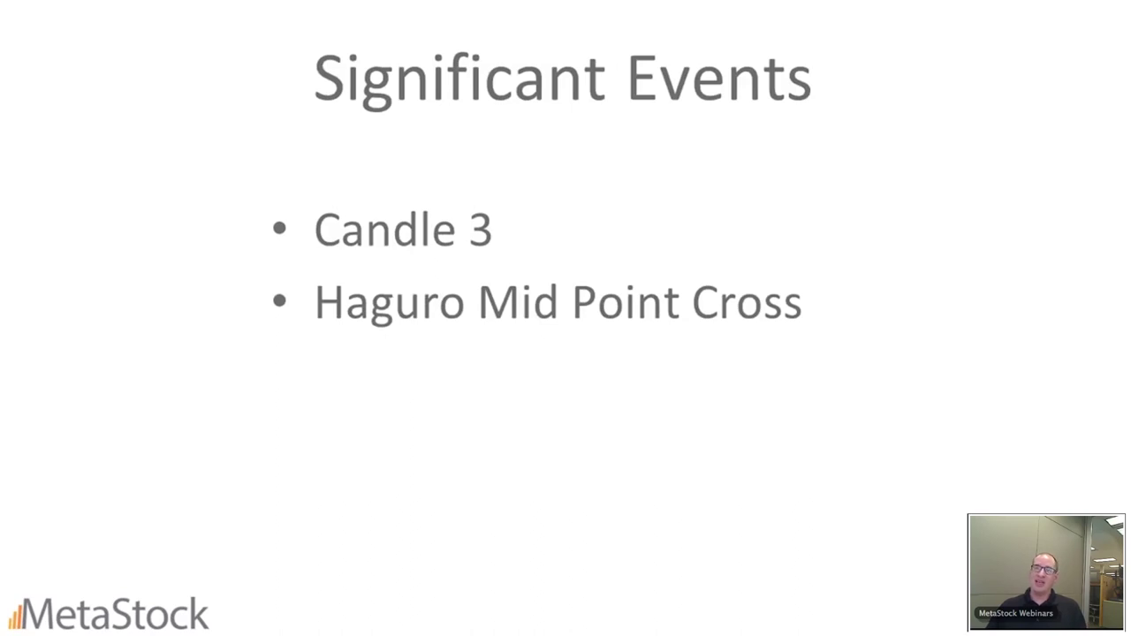
key("alt+Tab")
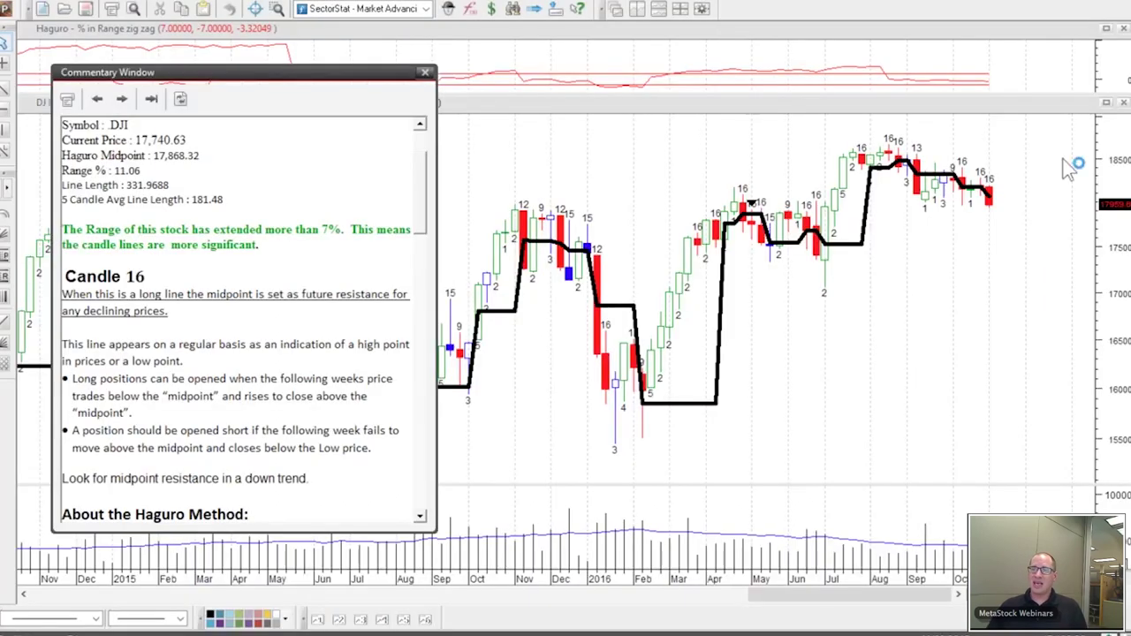
Step: Close the expert commentary and bring up the explorations in the Power Console
left_click(422, 76)
left_click(6, 10)
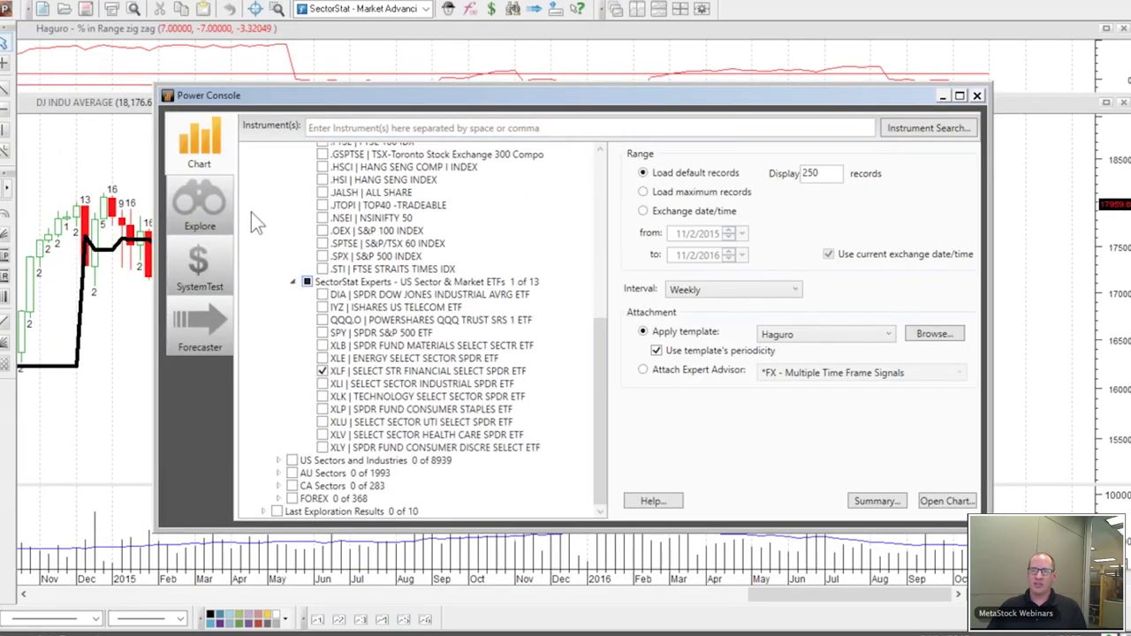
left_click(224, 205)
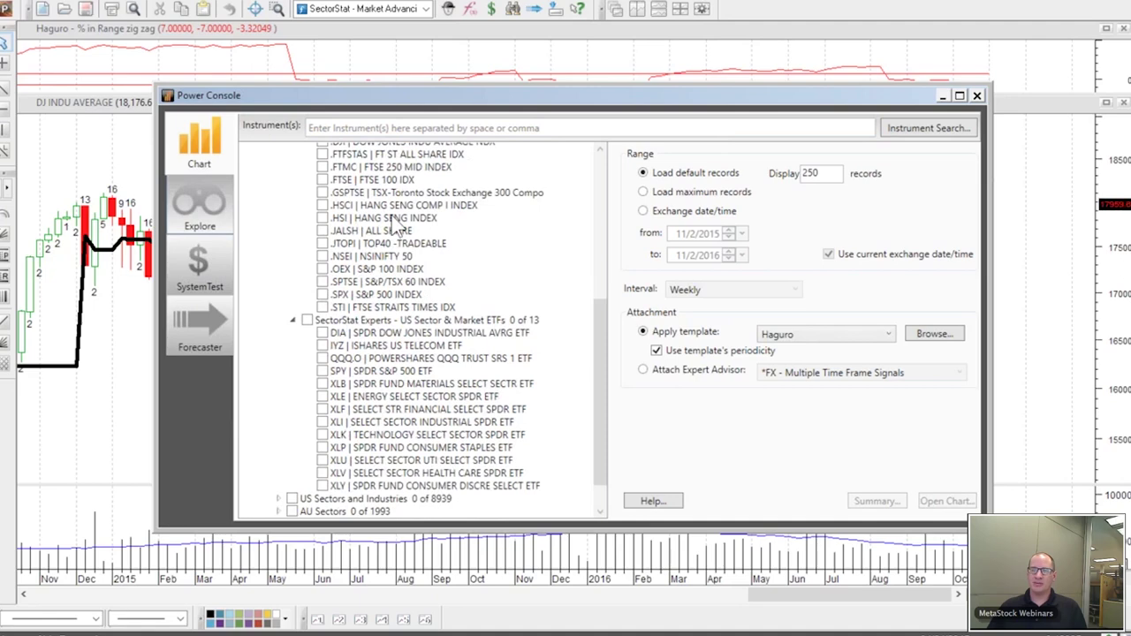
Step: Select the Haguro Candle 3 + or - 7 % Range exploration and set its interval to Weekly
scroll(308, 201, "down", 15)
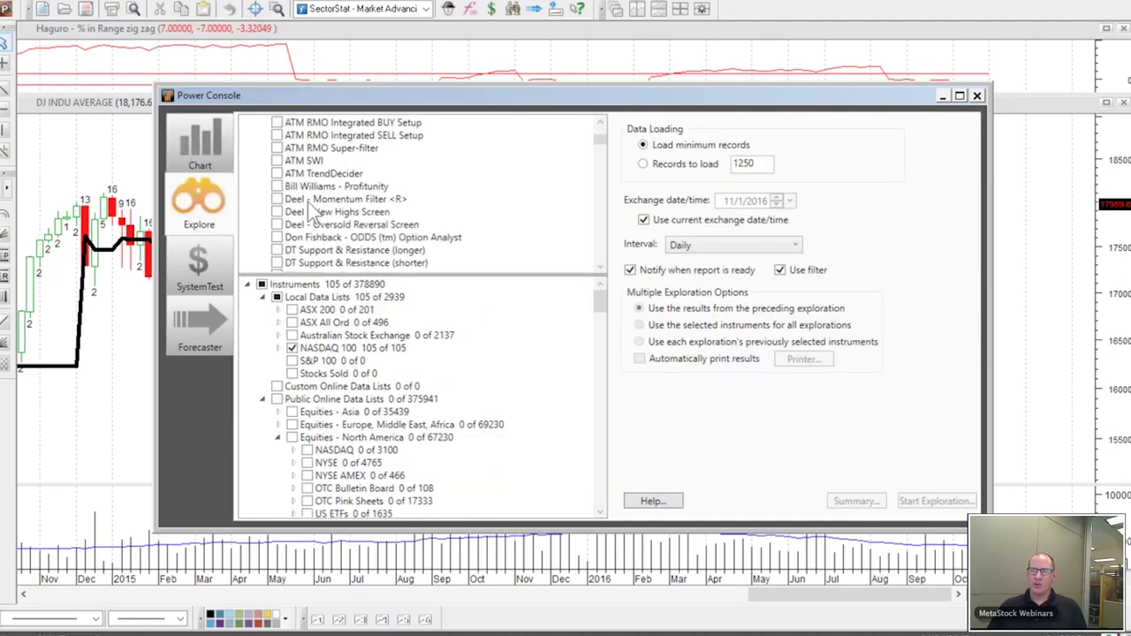
scroll(307, 201, "down", 10)
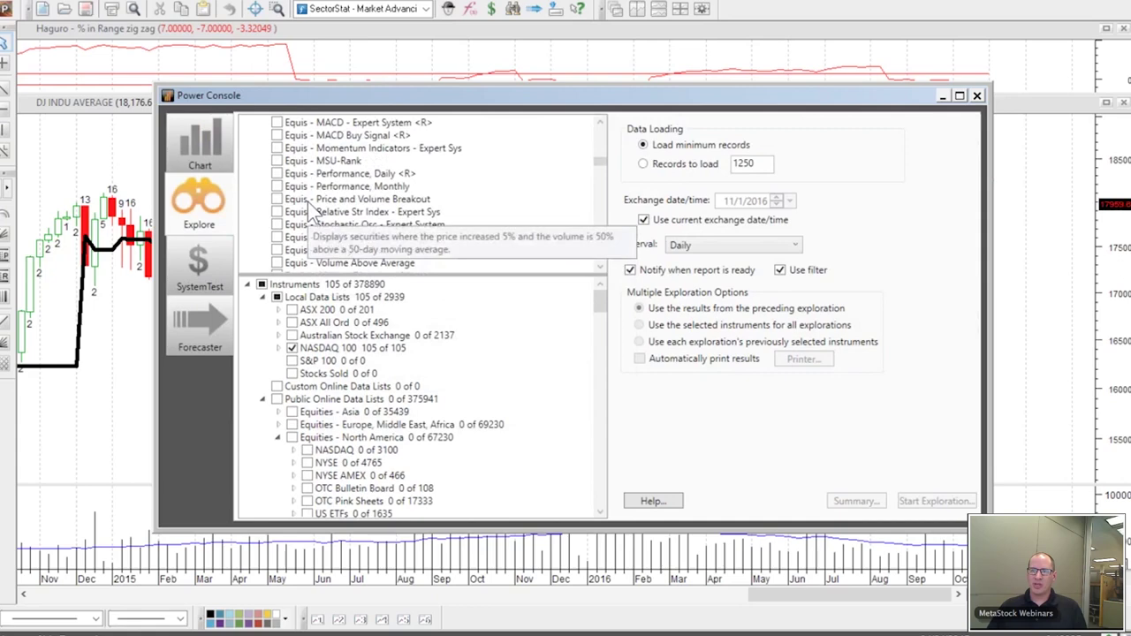
scroll(333, 200, "down", 10)
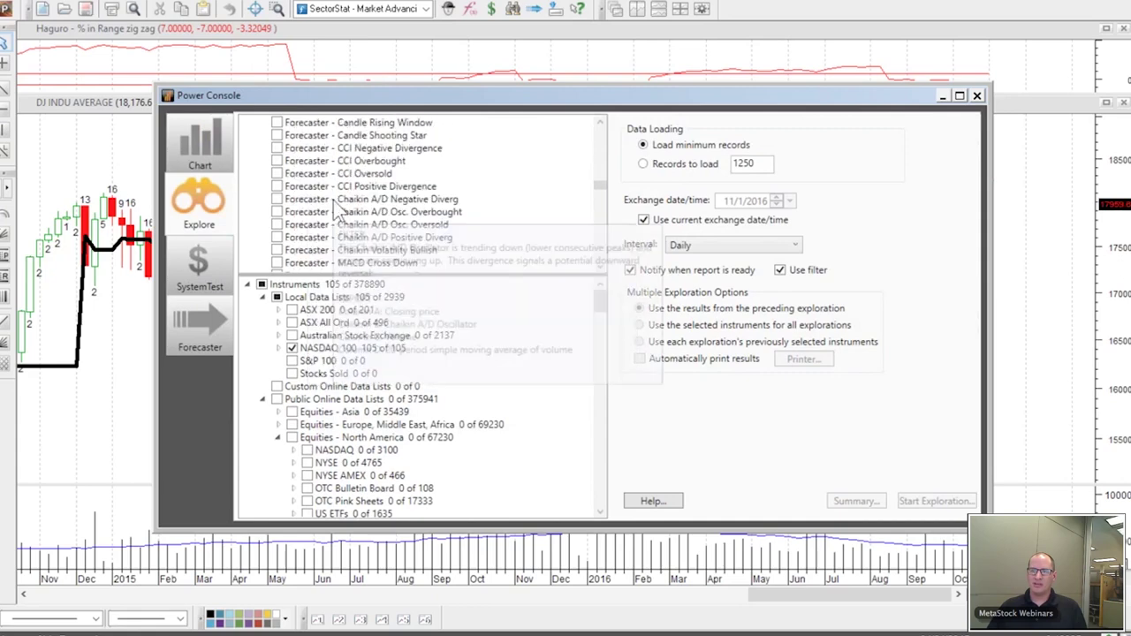
scroll(333, 200, "up", 1)
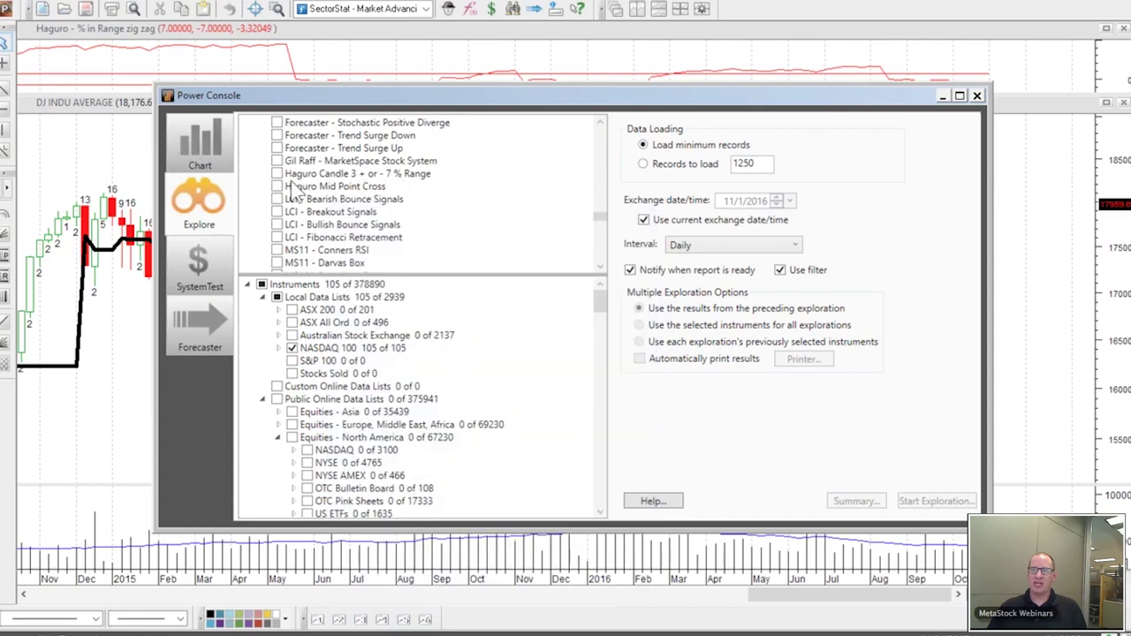
mouse_move(299, 193)
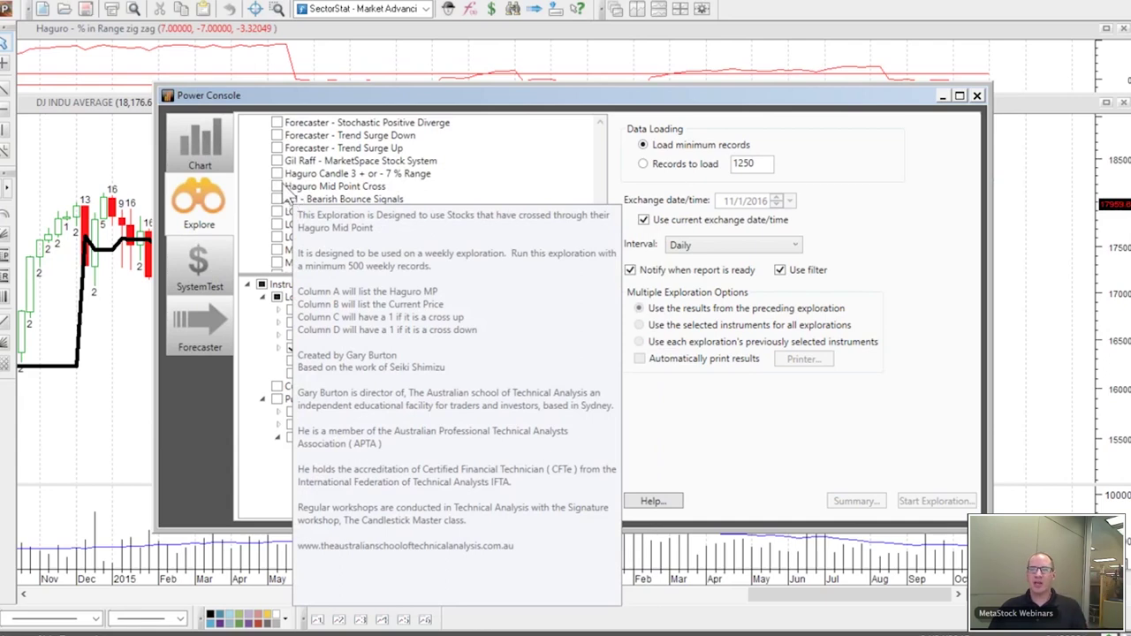
left_click(278, 174)
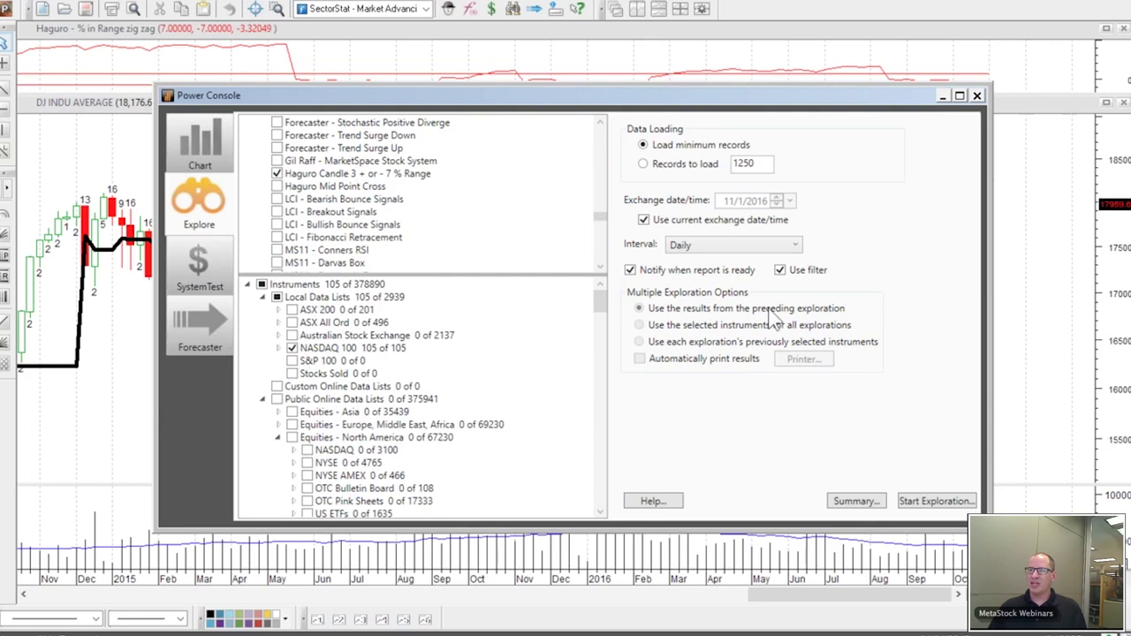
left_click(733, 245)
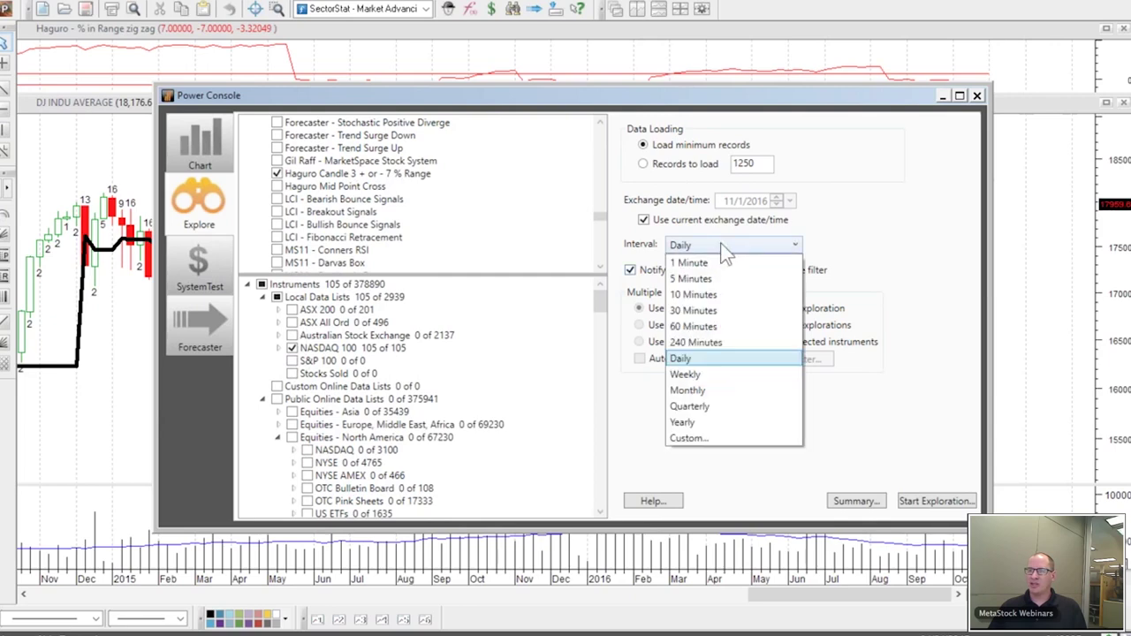
left_click(713, 369)
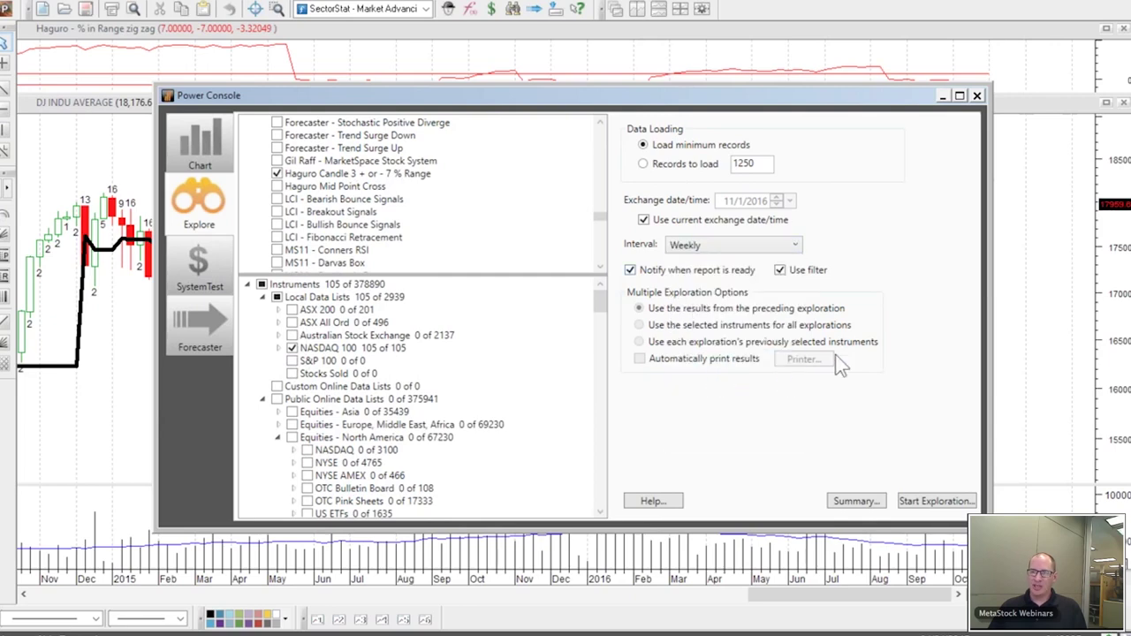
Step: Run the weekly Haguro Candle 3 exploration on the NASDAQ 100 list and review the results and rejects in its report
left_click(927, 500)
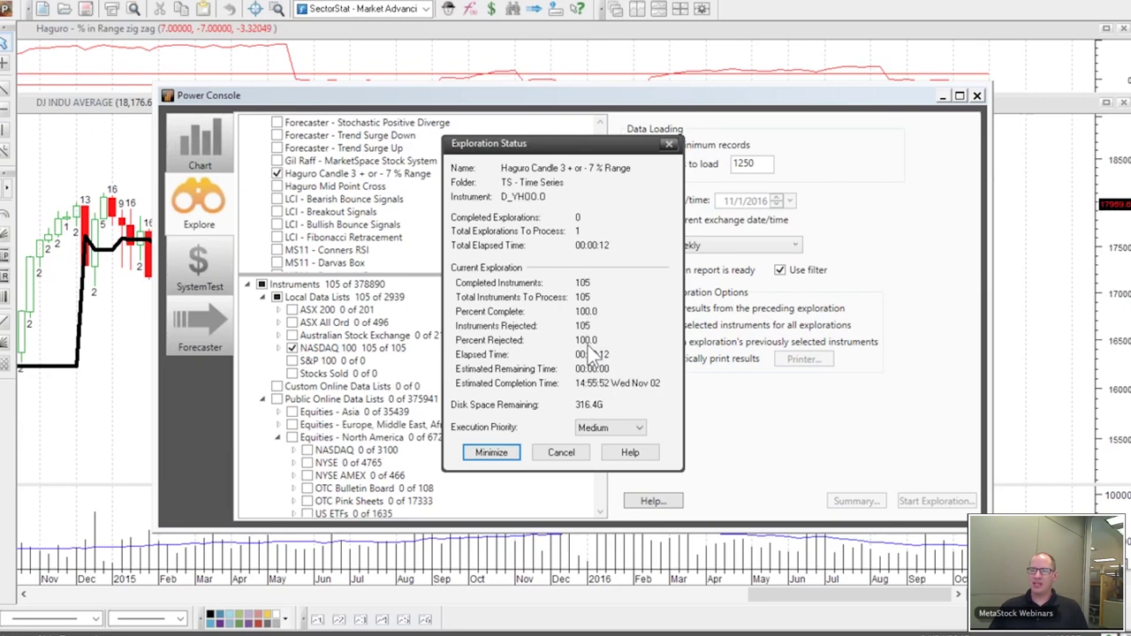
left_click(526, 332)
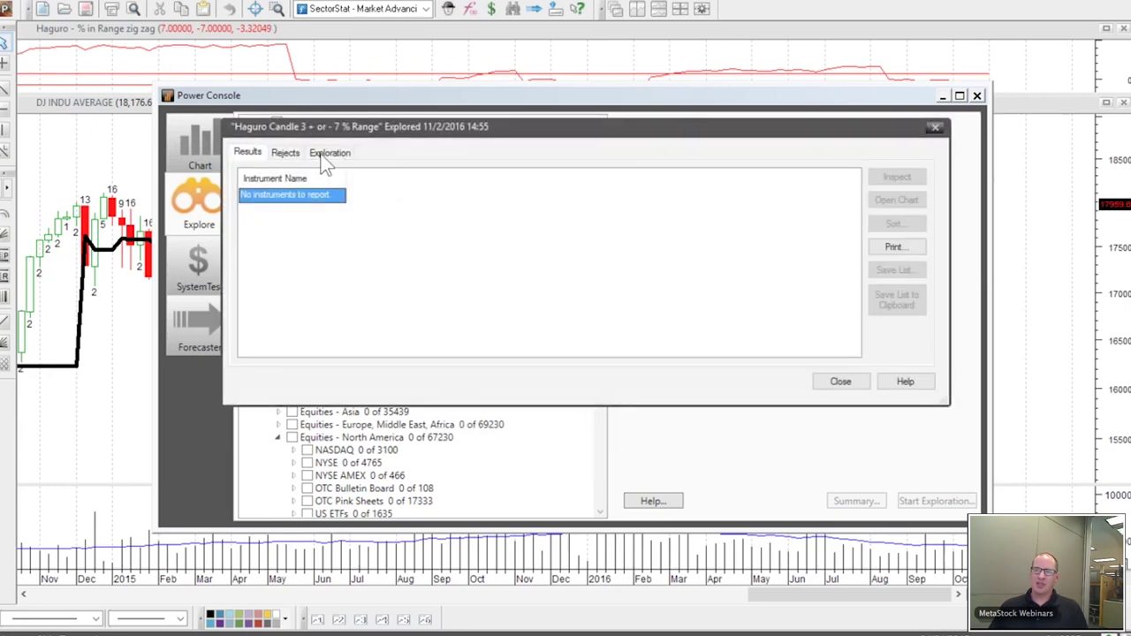
left_click(288, 153)
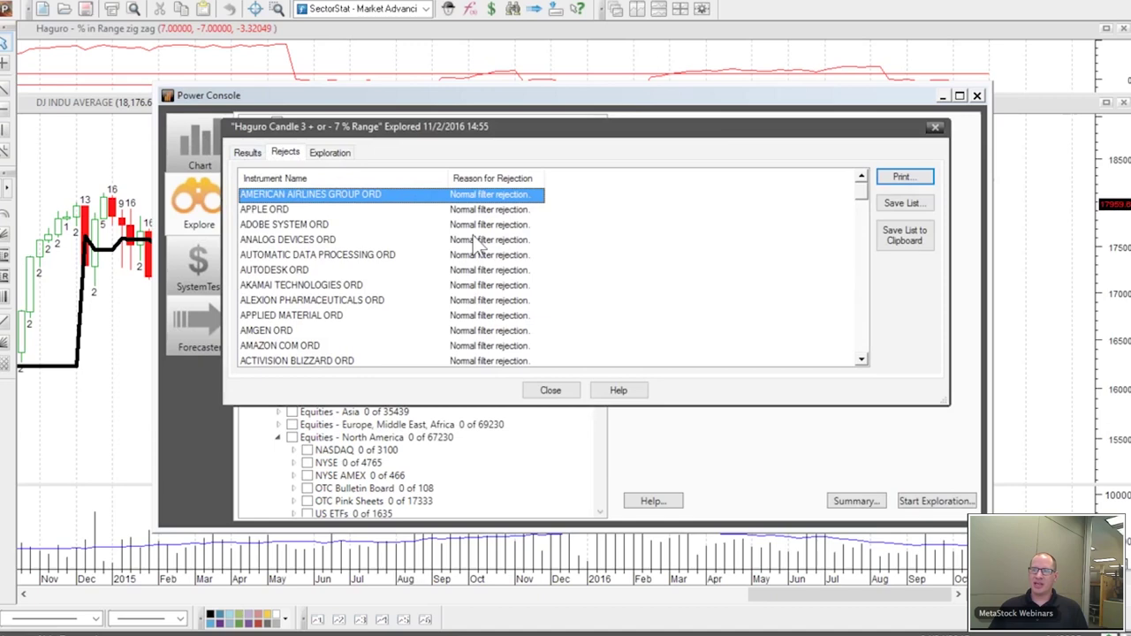
scroll(477, 243, "down", 5)
scroll(365, 202, "up", 5)
left_click(249, 152)
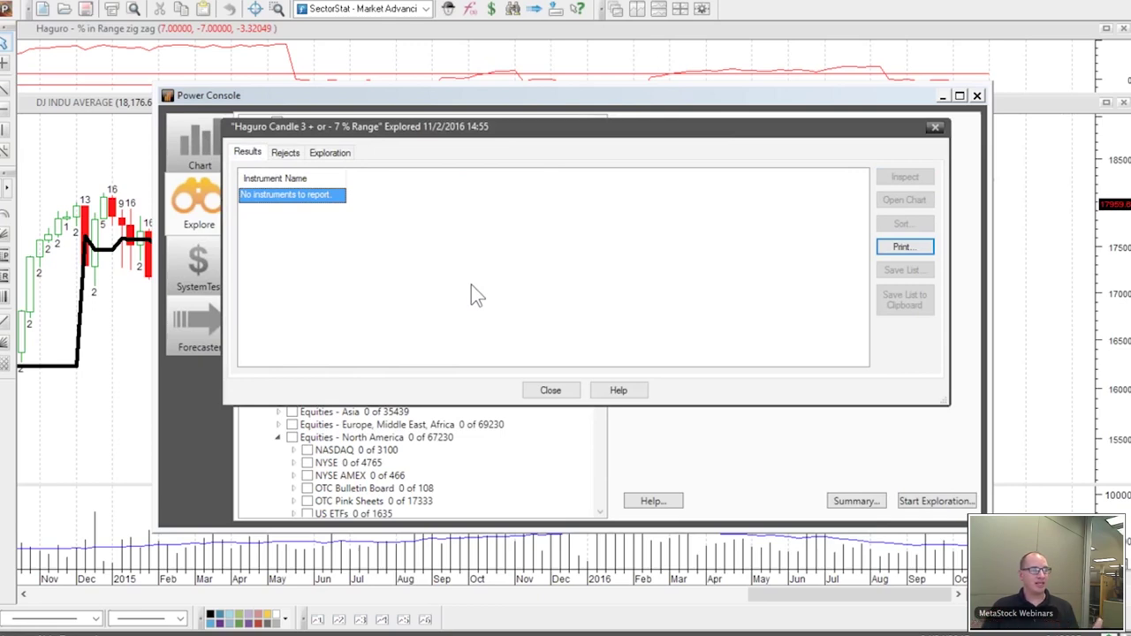
left_click(552, 390)
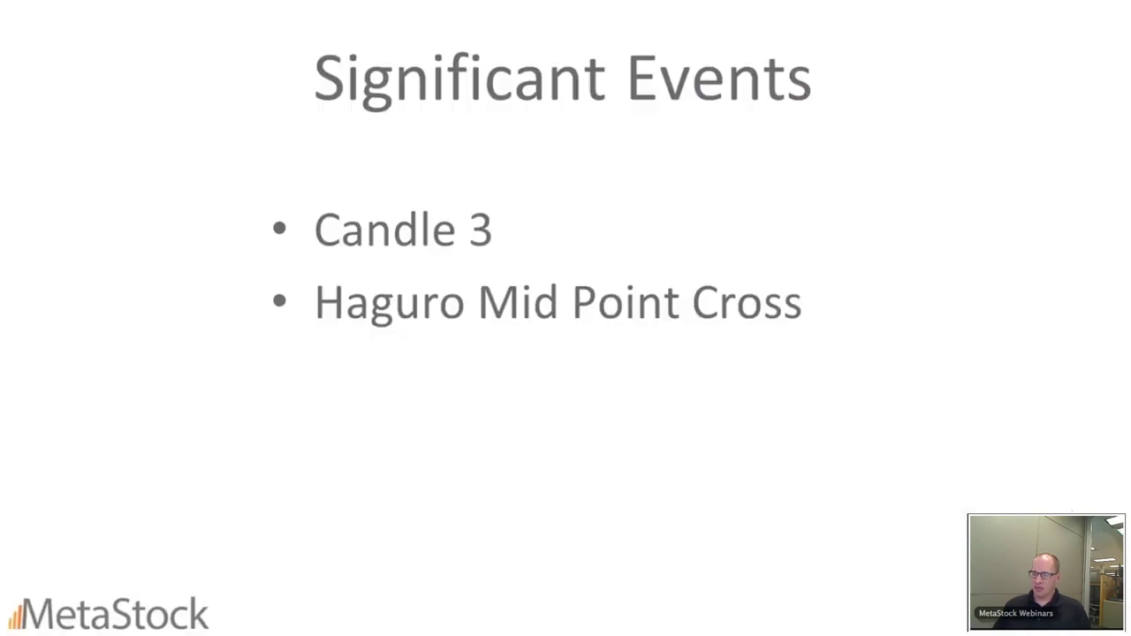
Step: Present the Example and TTT (Teach Talk Trade) Methods slides, and return to MetaStock
key("Right")
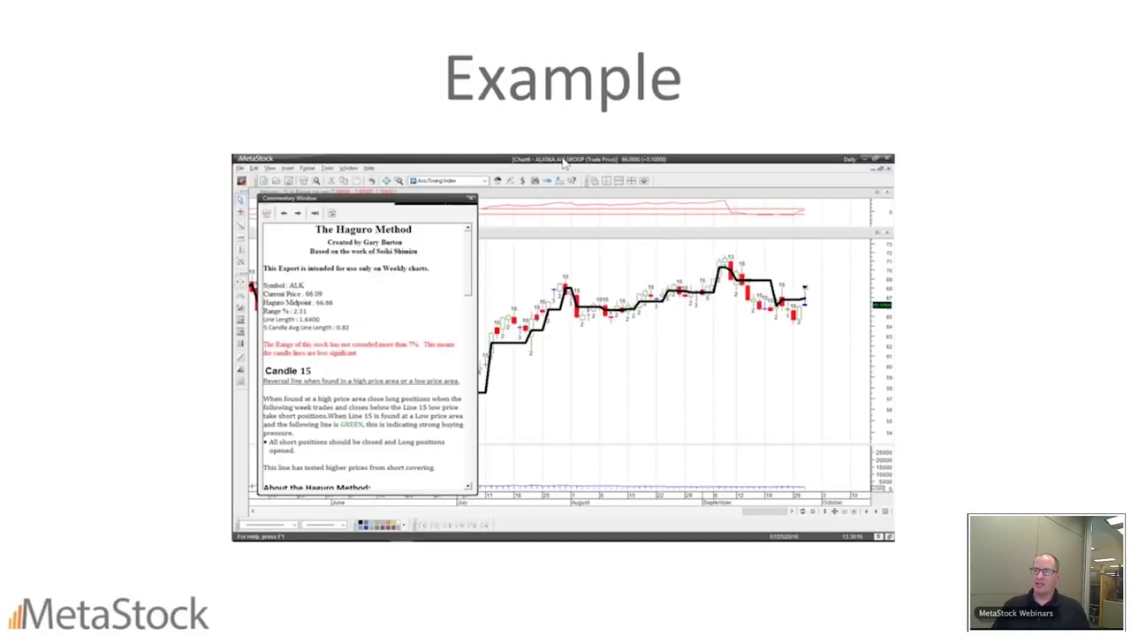
key("Right")
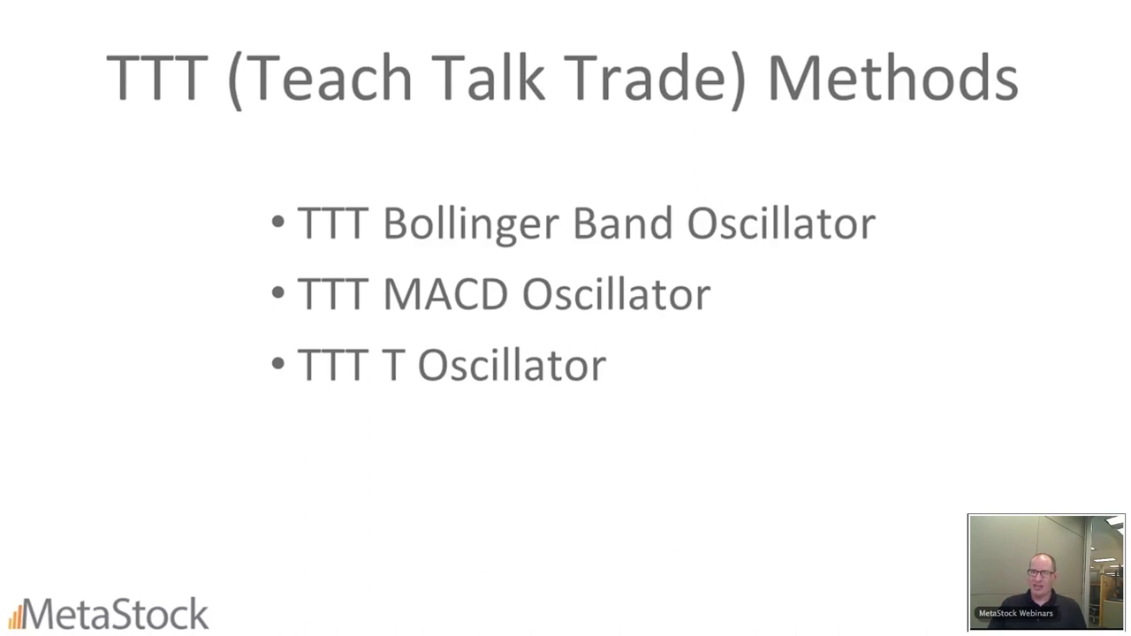
key("Right")
key("Left")
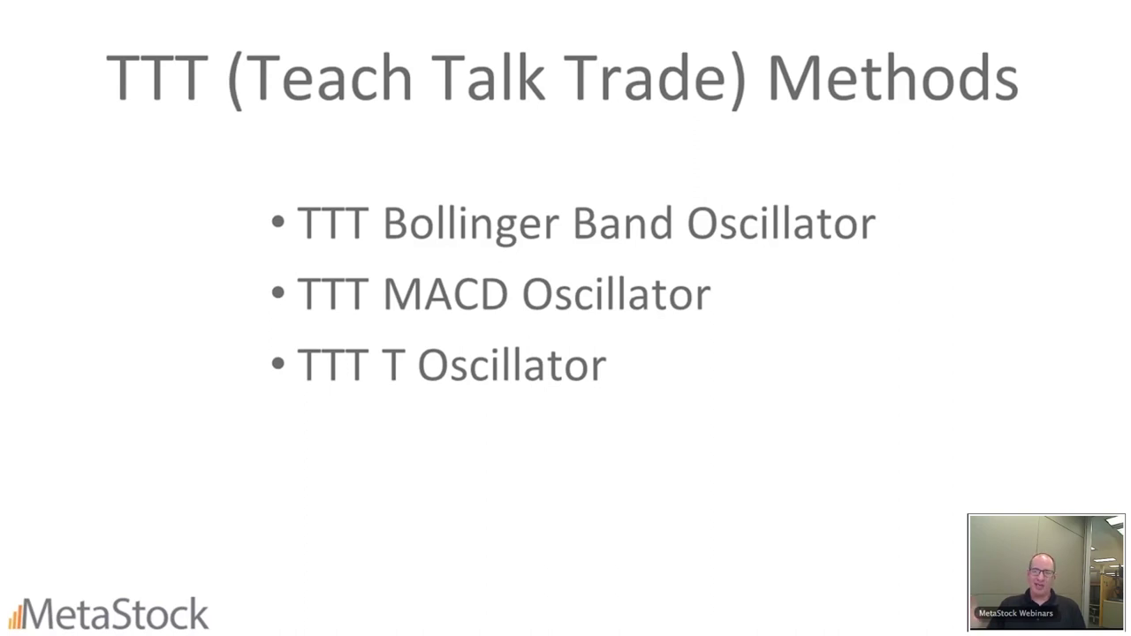
key("Right")
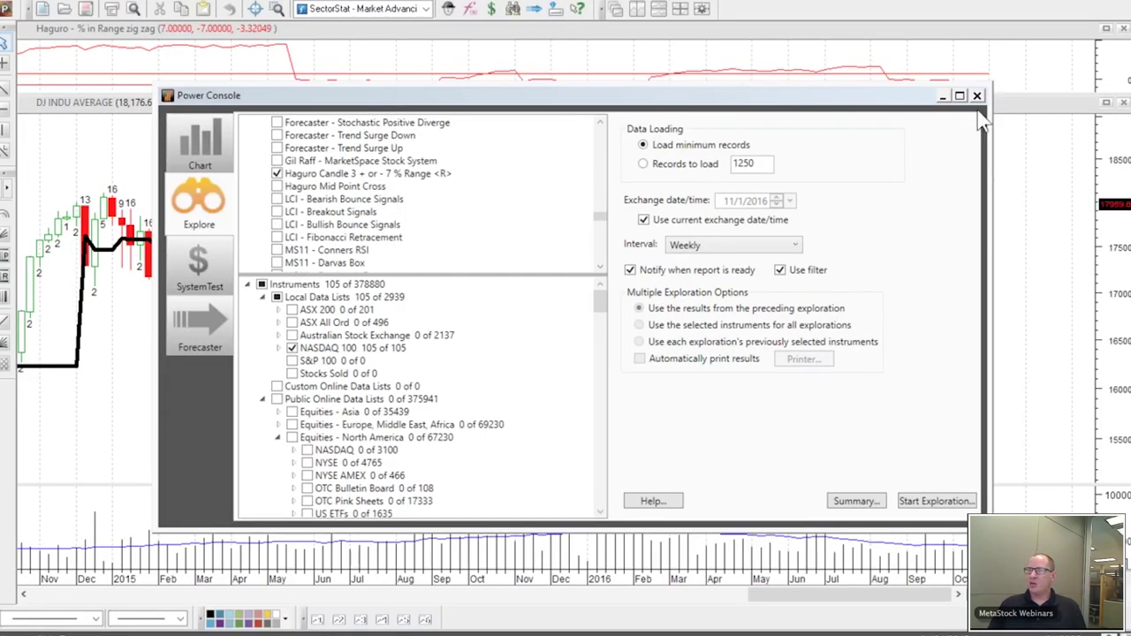
Step: Close the Power Console and the DJ INDU AVERAGE chart without saving the chart's changes
left_click(978, 97)
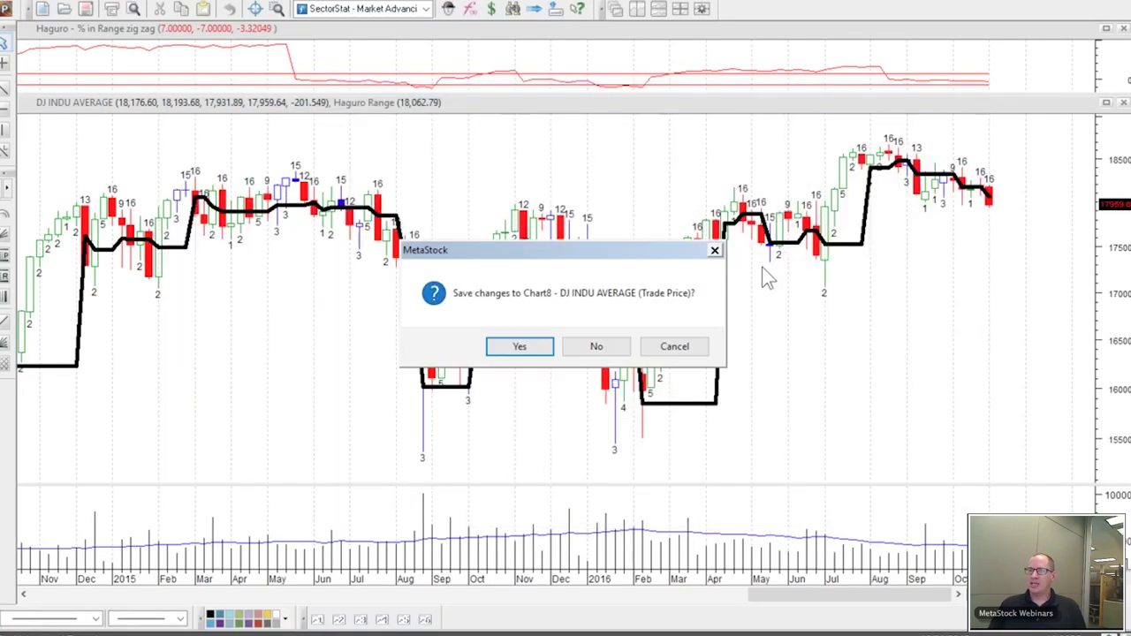
left_click(616, 345)
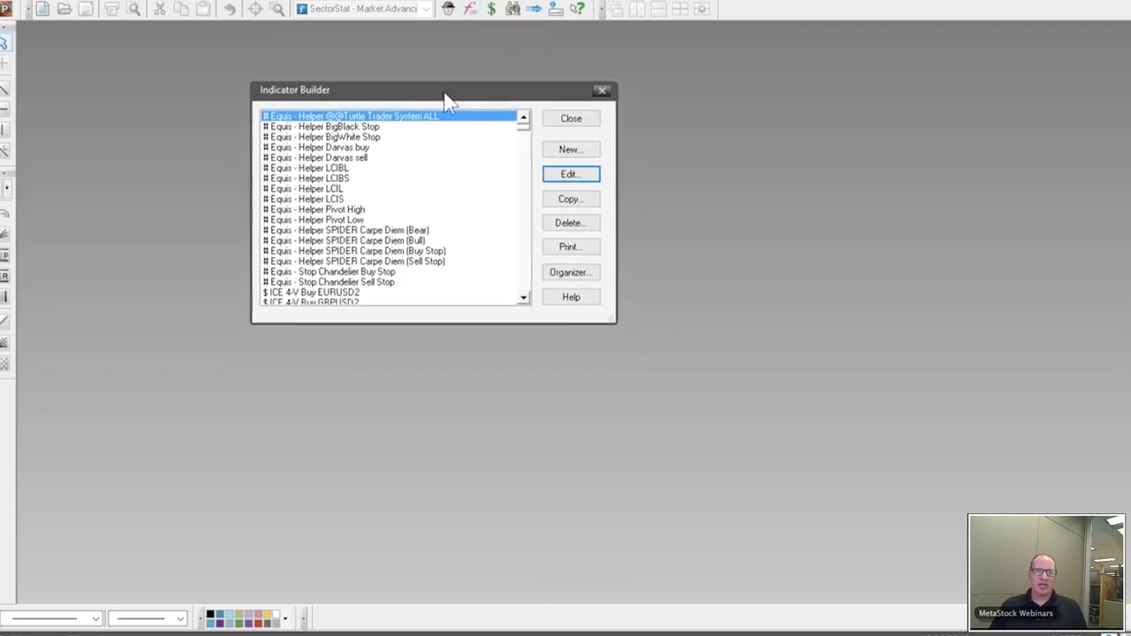
Step: Find the TTT Account Settings indicator in the Indicator Builder and open its formula for editing
left_click(332, 167)
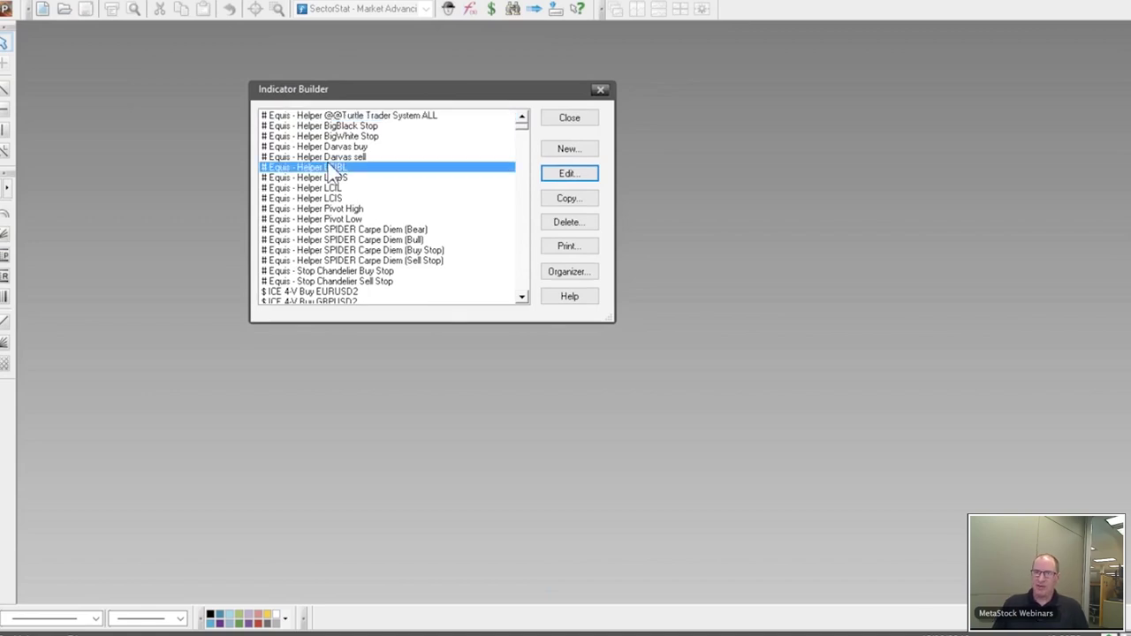
key("t")
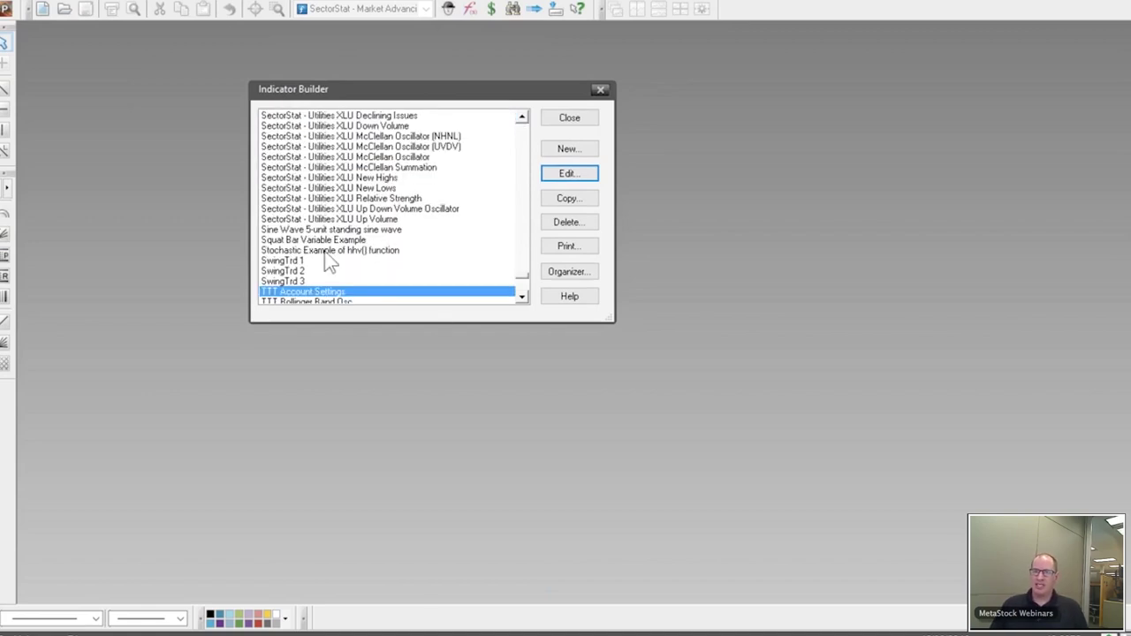
scroll(315, 278, "down", 1)
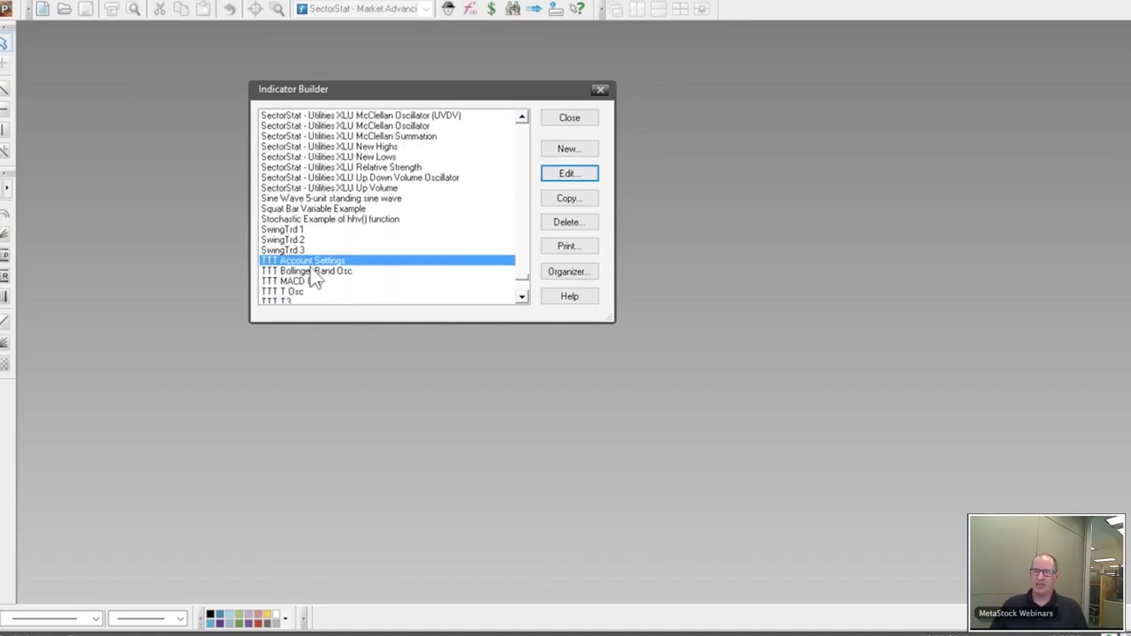
left_click(554, 176)
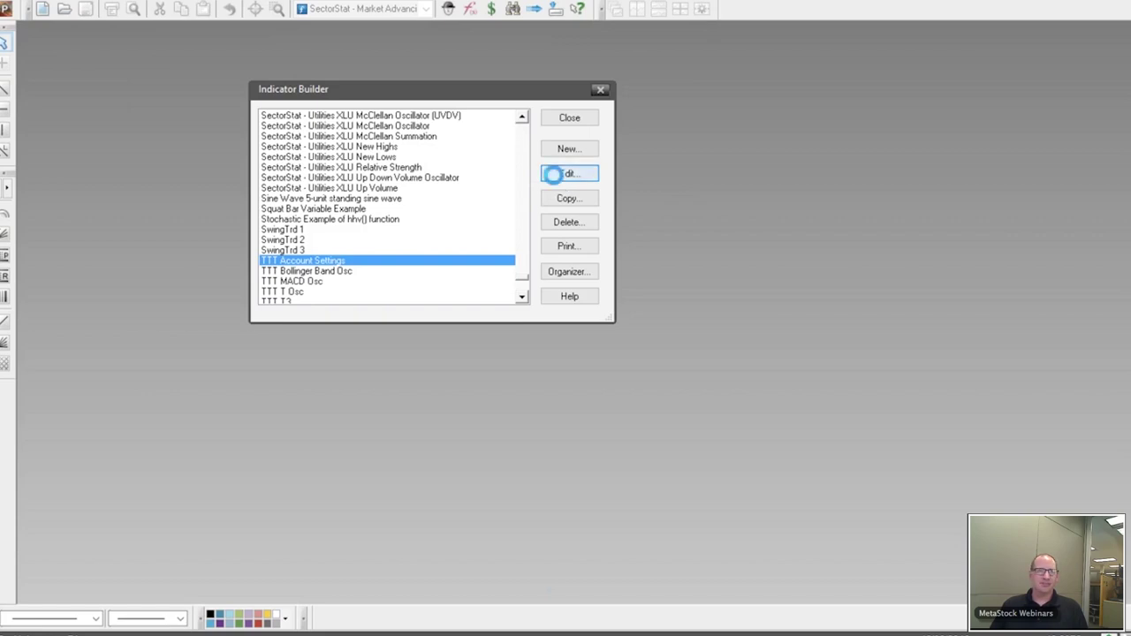
left_click_drag(2, 78, 669, 77)
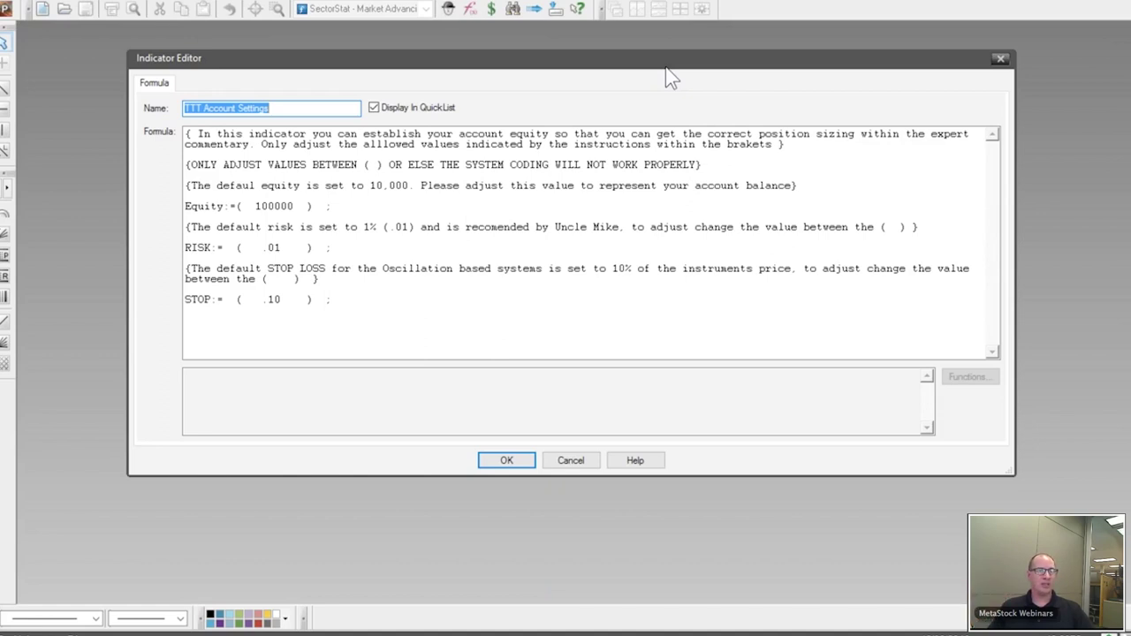
Step: Enter an Equity of 100000 and a RISK of .03 in the account settings formula, and save the indicator
left_click(301, 205)
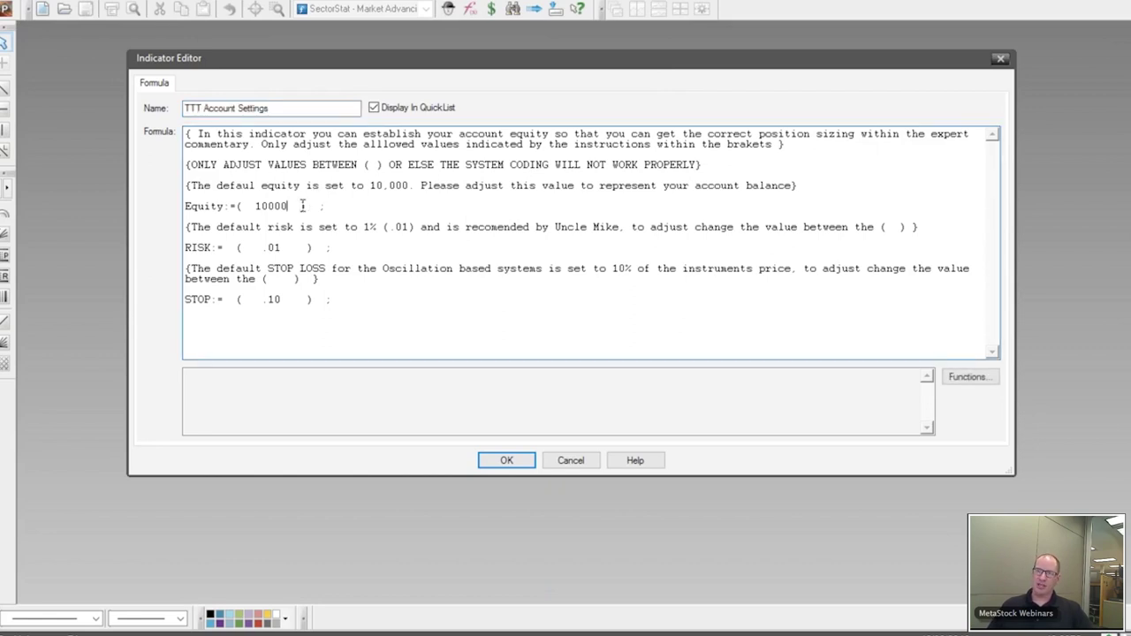
type("0")
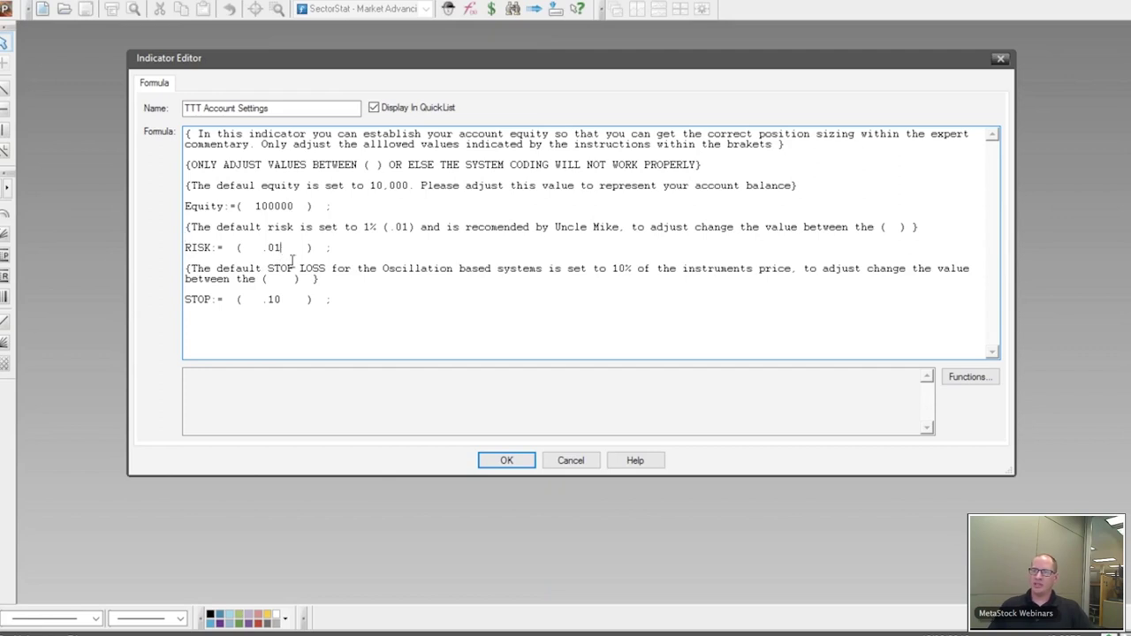
type("2")
type("3")
left_click(288, 298)
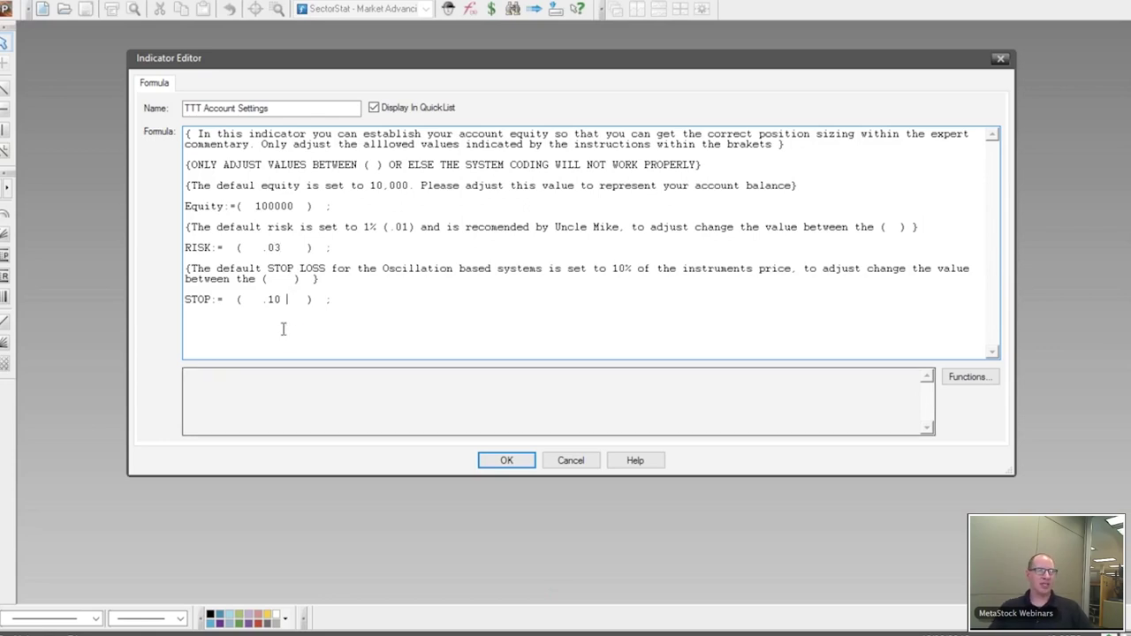
left_click(494, 461)
left_click(569, 117)
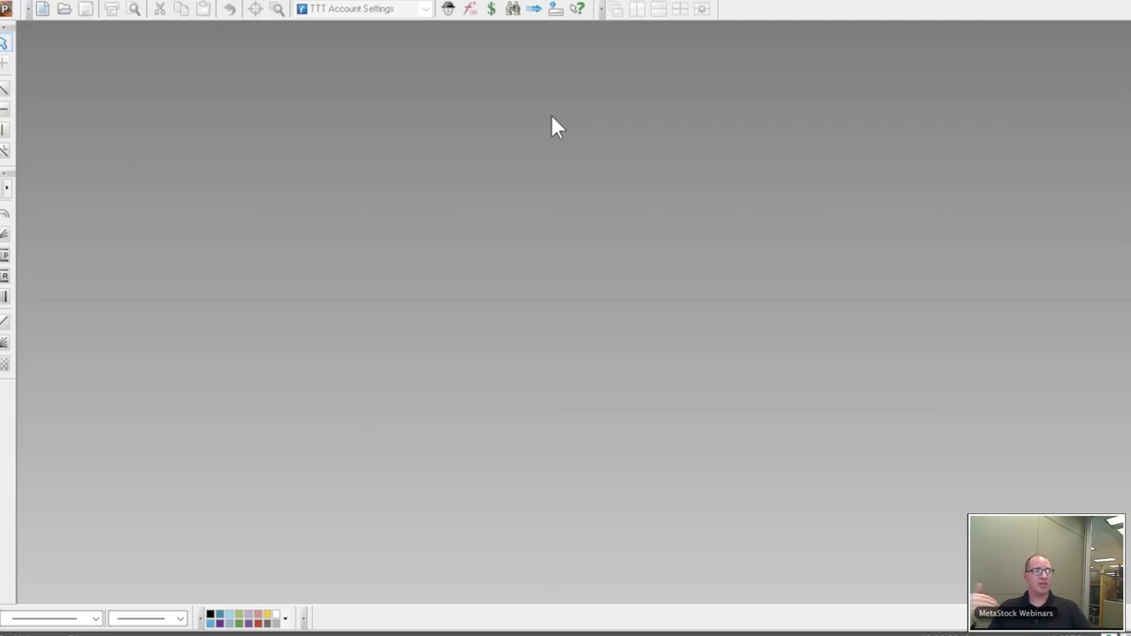
Step: Reopen the Power Console and select the TTT Bollinger Band Osc exploration in place of the Haguro Candle 3 one
left_click(7, 8)
left_click(277, 174)
scroll(305, 190, "down", 3)
scroll(305, 196, "down", 12)
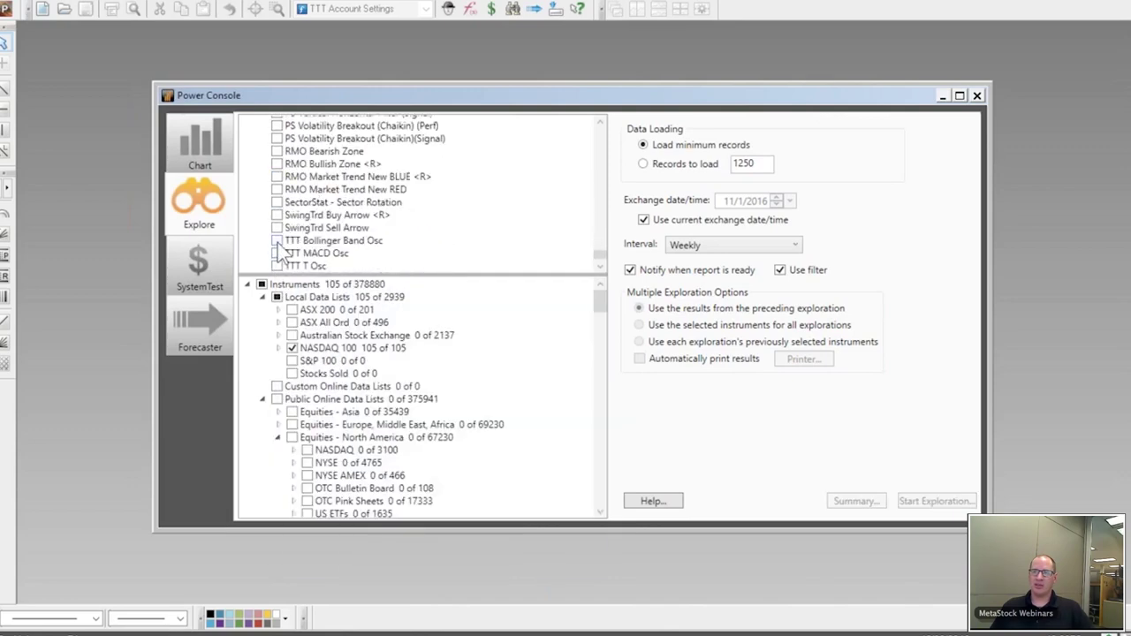
left_click(277, 240)
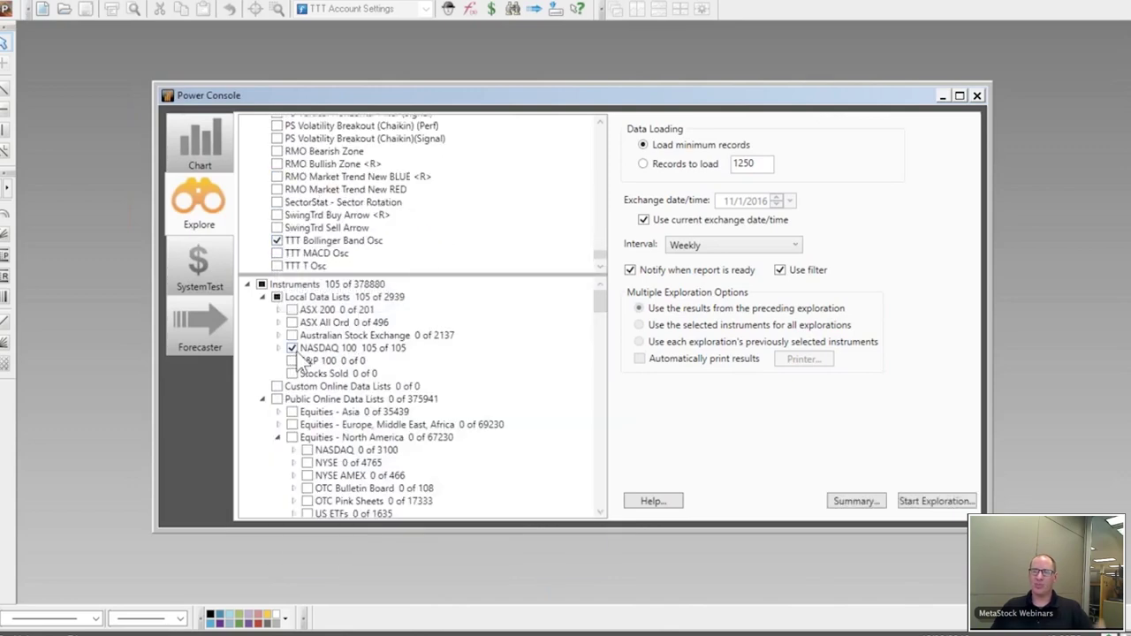
Step: Run the TTT Bollinger Band Osc exploration on the NASDAQ 100 list with the Weekly interval and view its report
left_click(939, 502)
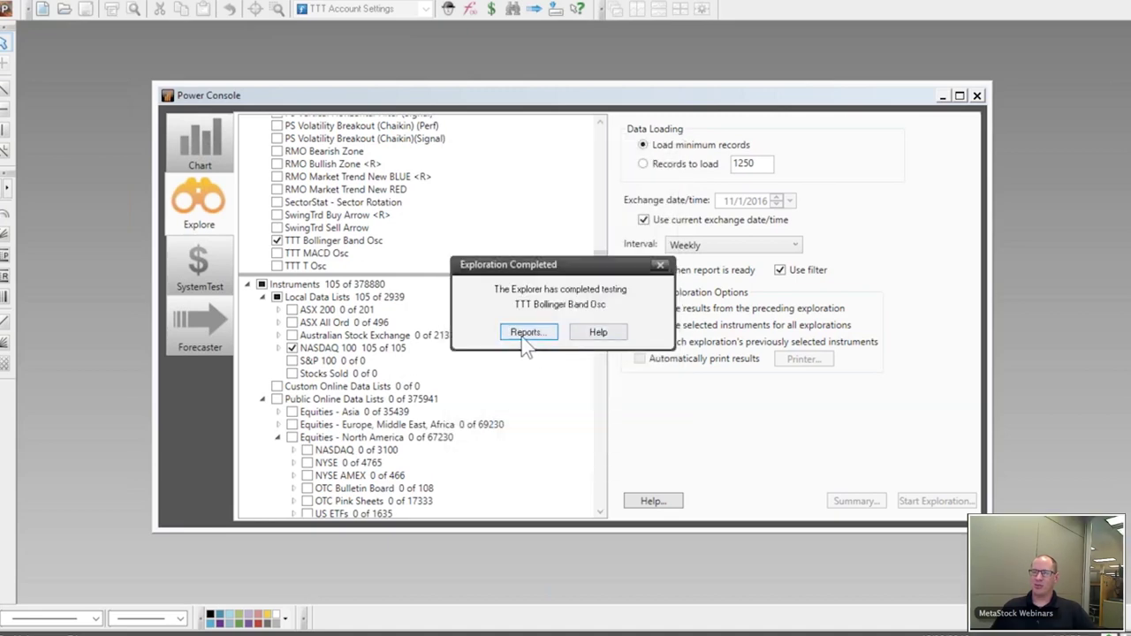
left_click(522, 333)
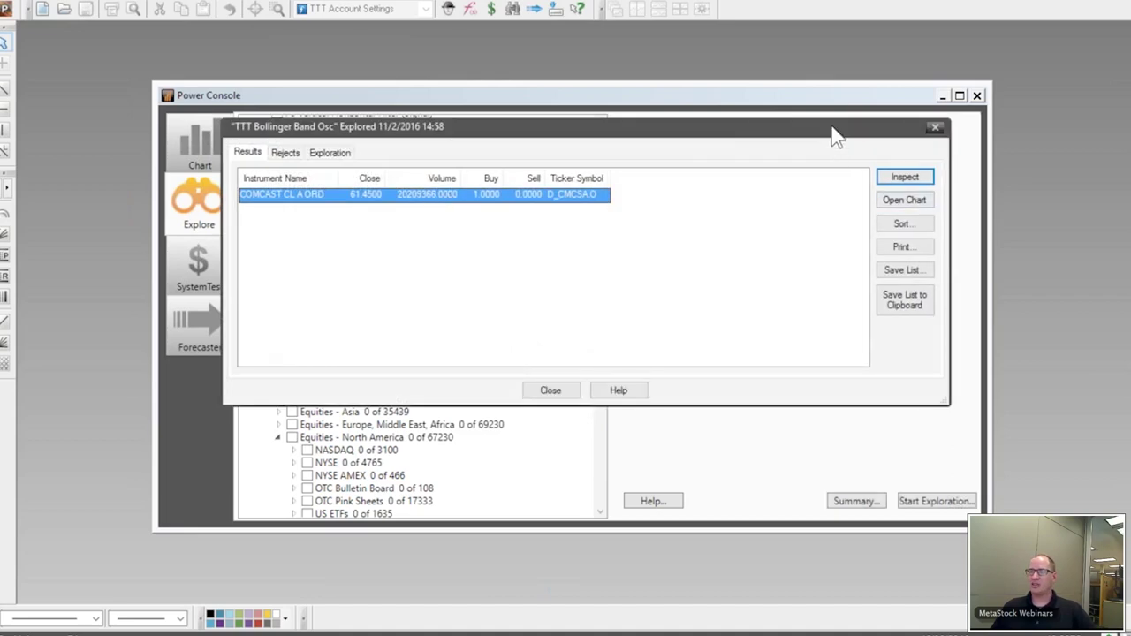
left_click_drag(839, 133, 777, 258)
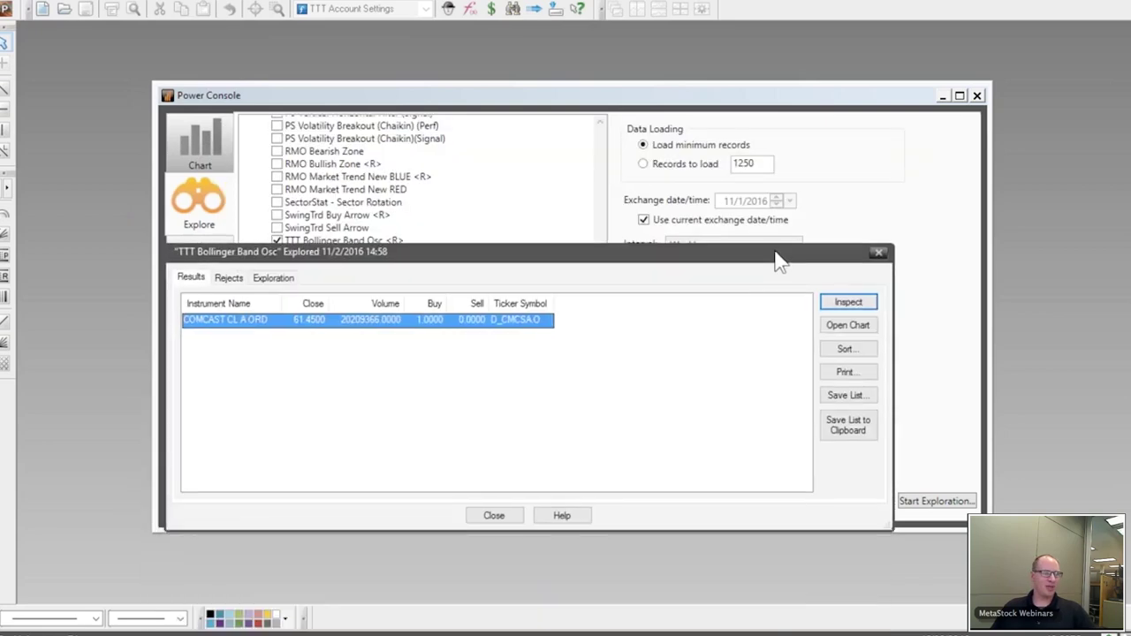
left_click(879, 254)
Step: Set the interval to Daily, rerun the TTT Bollinger Band Osc exploration and show its report
left_click(736, 246)
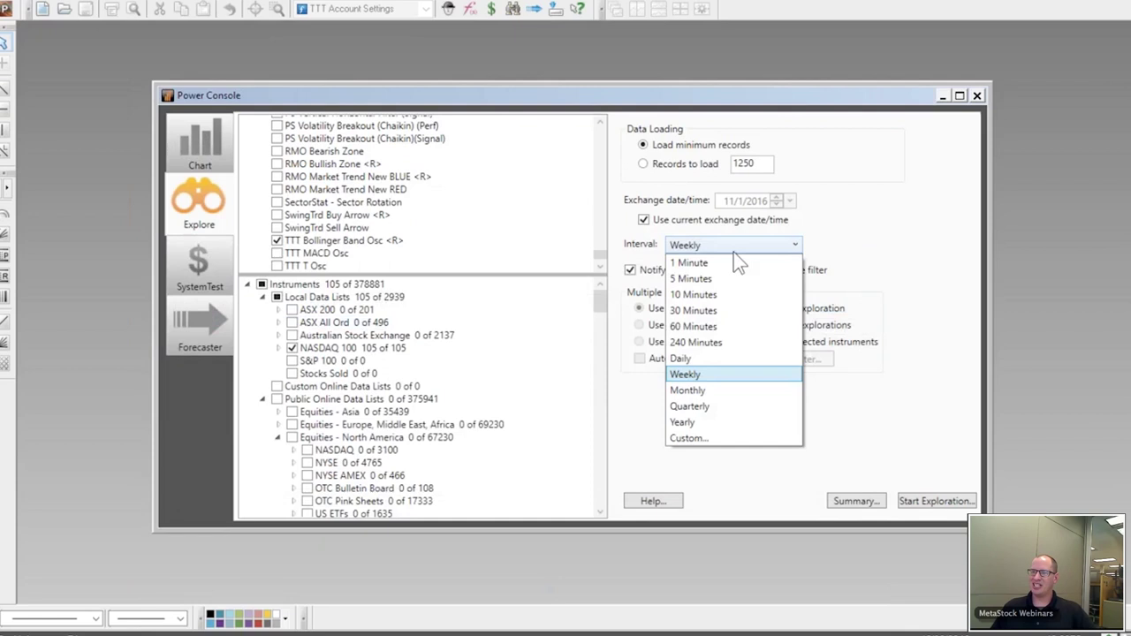
left_click(705, 358)
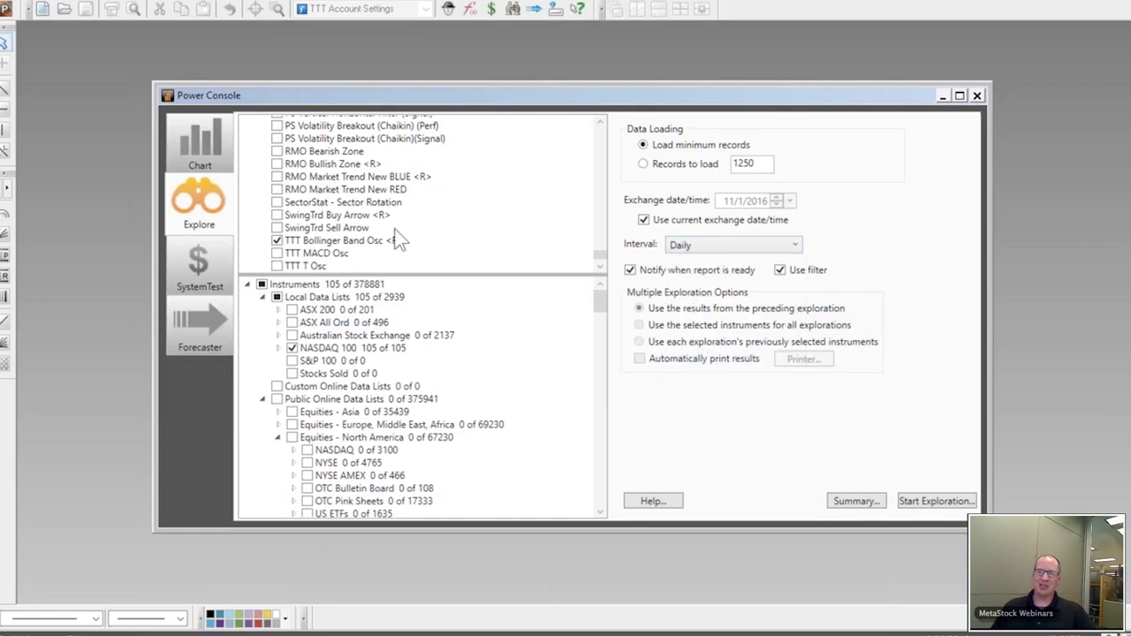
left_click(932, 501)
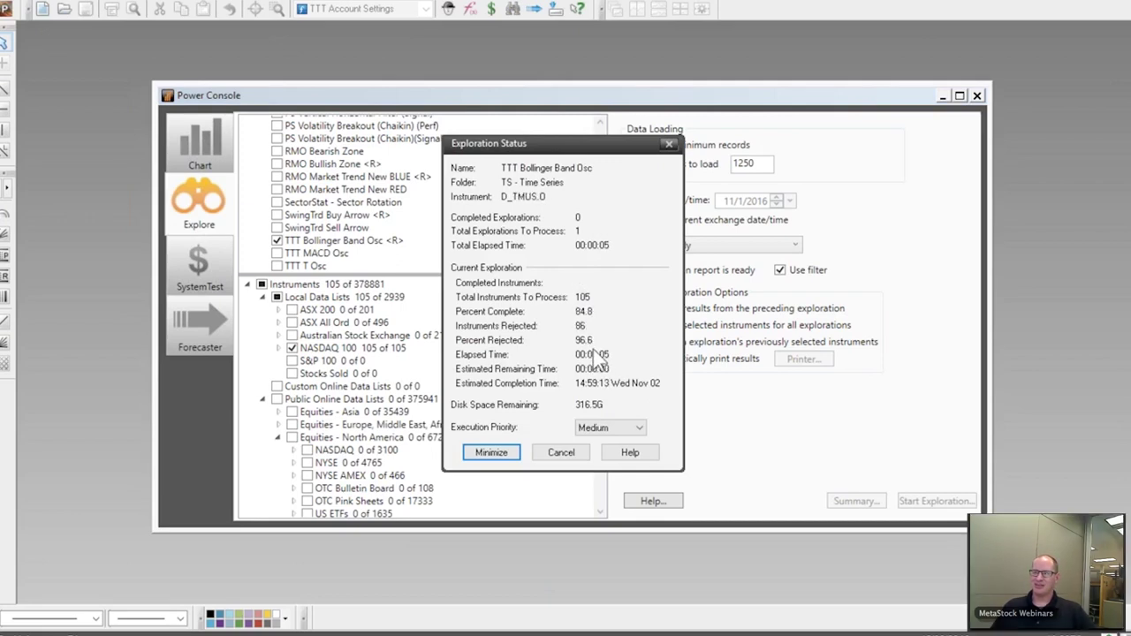
left_click(529, 333)
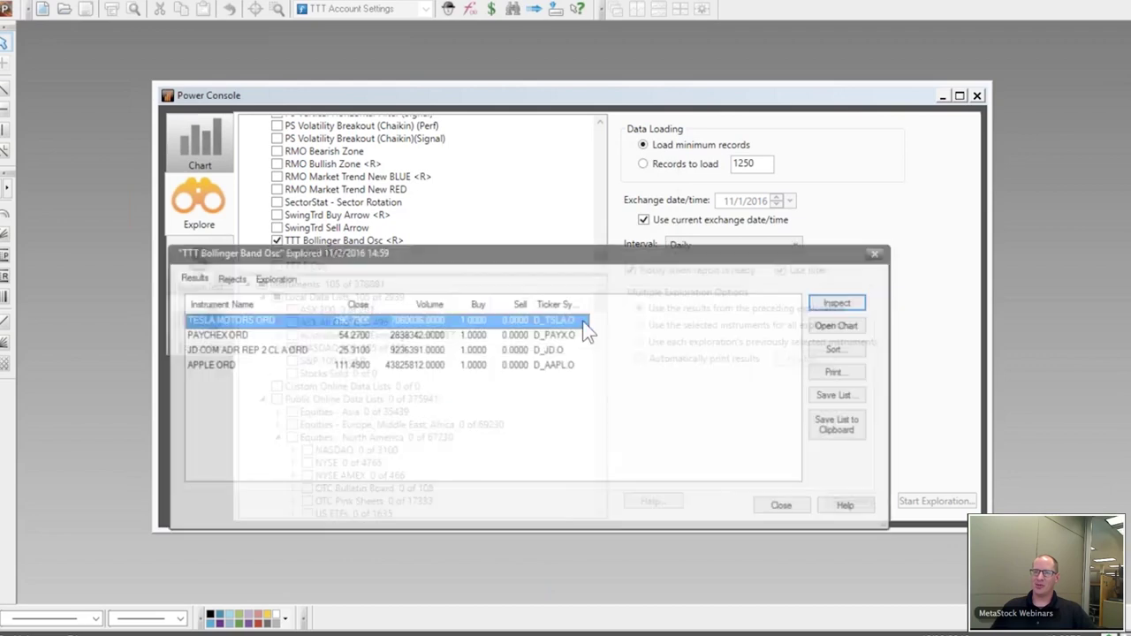
left_click_drag(455, 261, 455, 233)
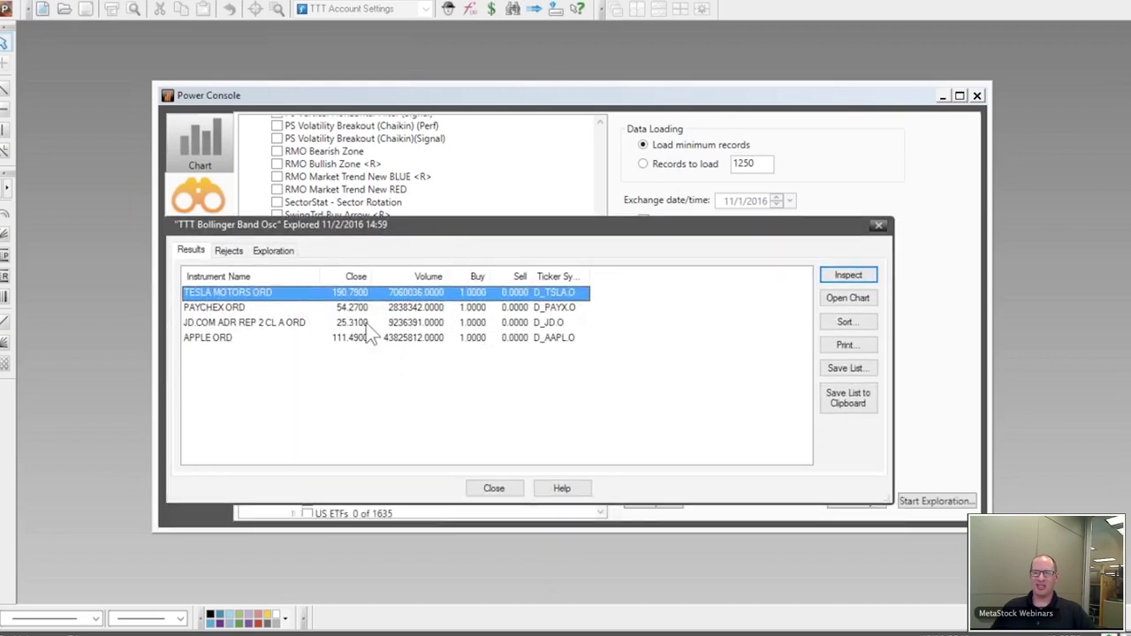
Step: Open charts for all listed results from Tesla Motors to Apple, and close the exploration report
left_click(232, 340)
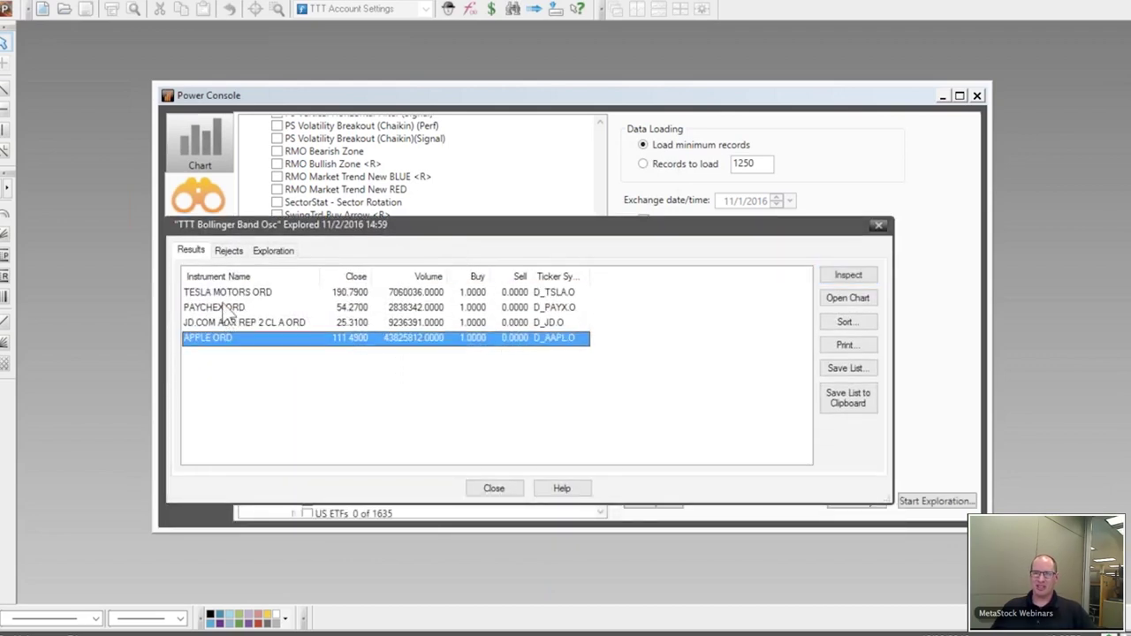
left_click(222, 294, "shift")
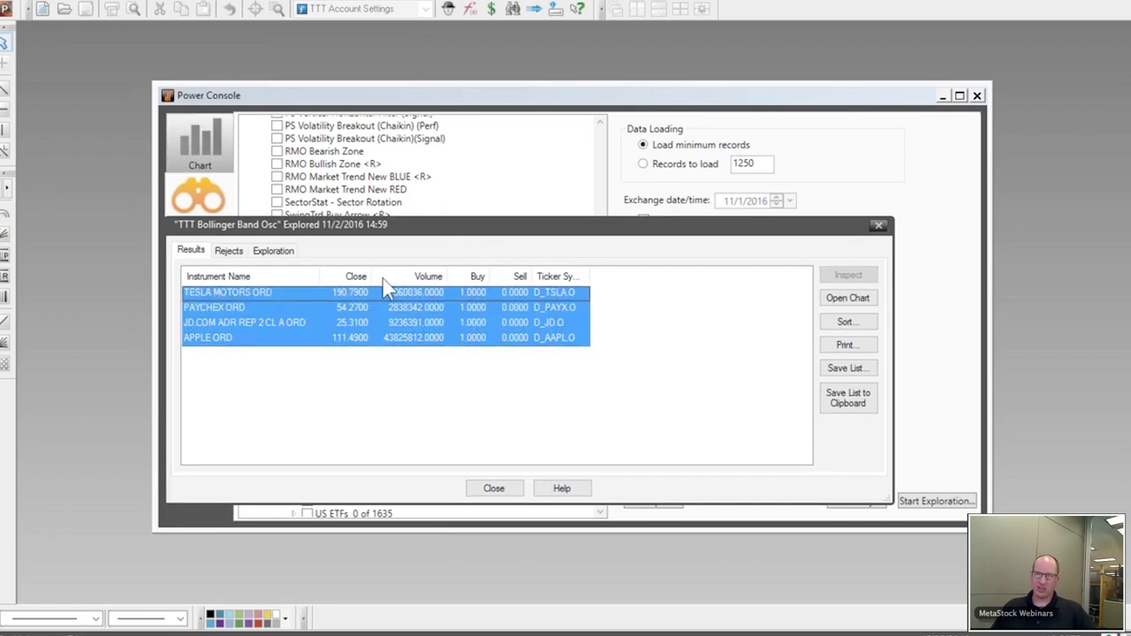
left_click(848, 299)
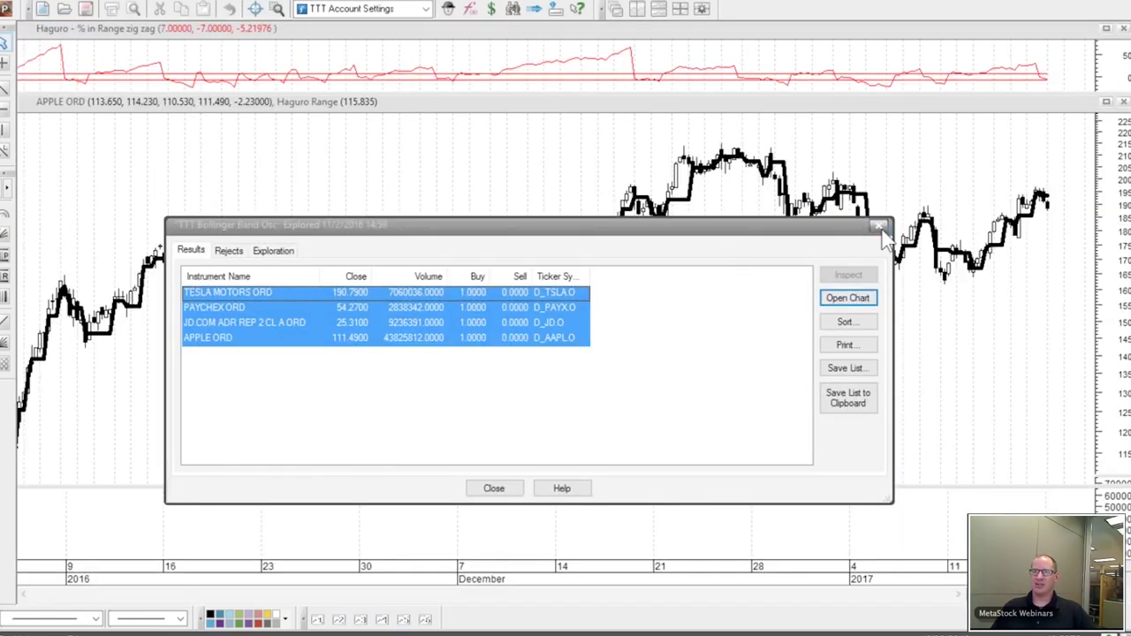
left_click(879, 227)
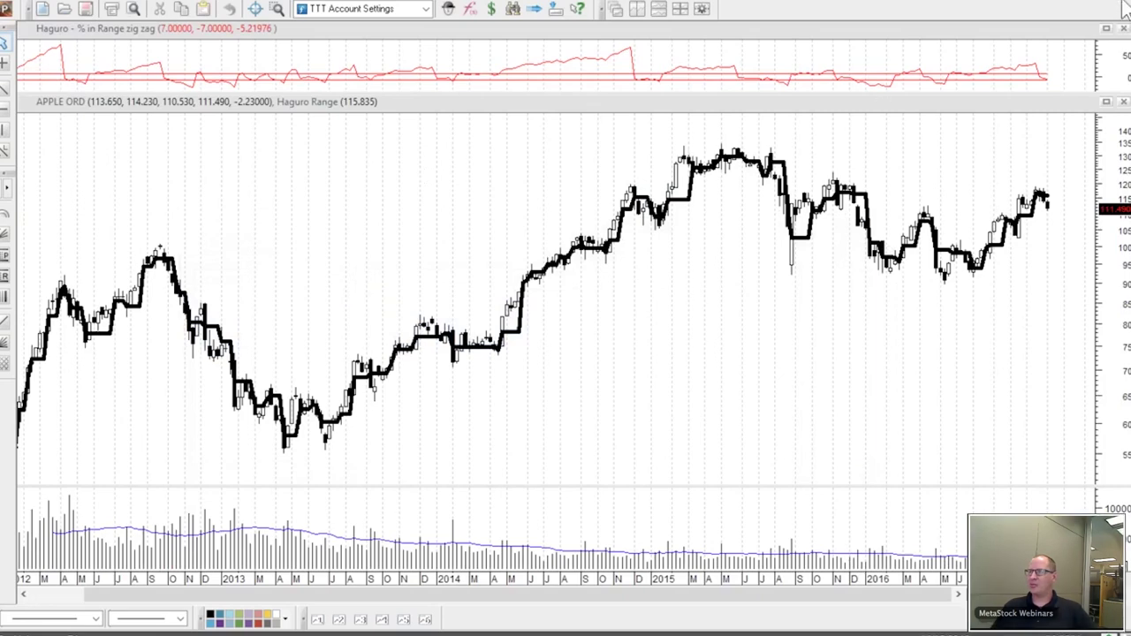
Step: Apply the Ttt Bb Oscillator template to the Apple chart
right_click(374, 171)
left_click(446, 309)
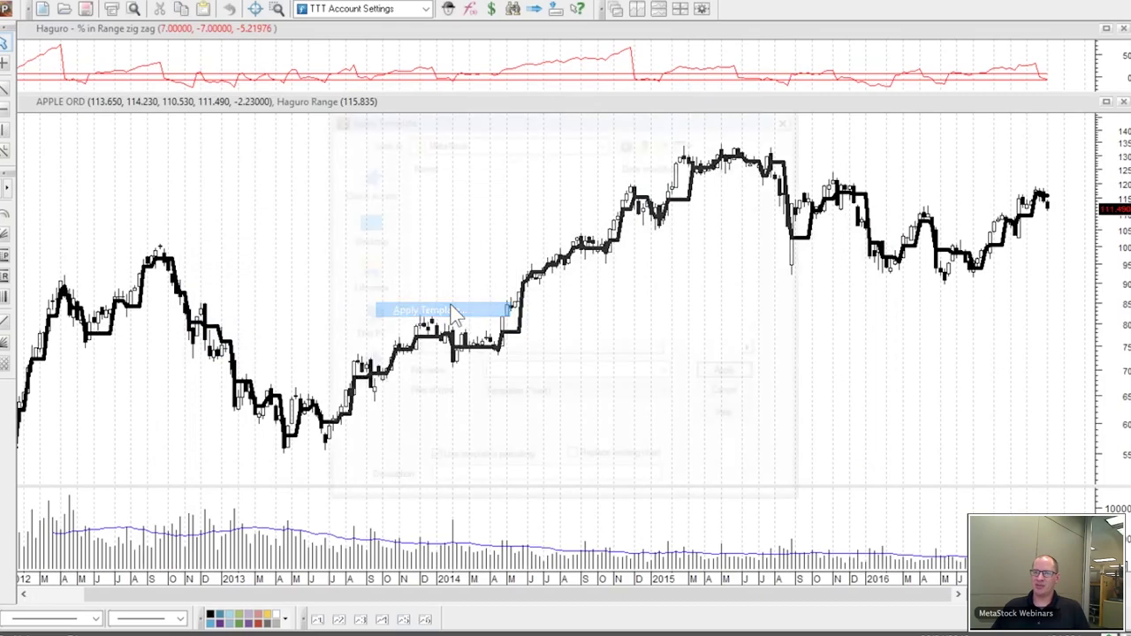
scroll(460, 292, "down", 12)
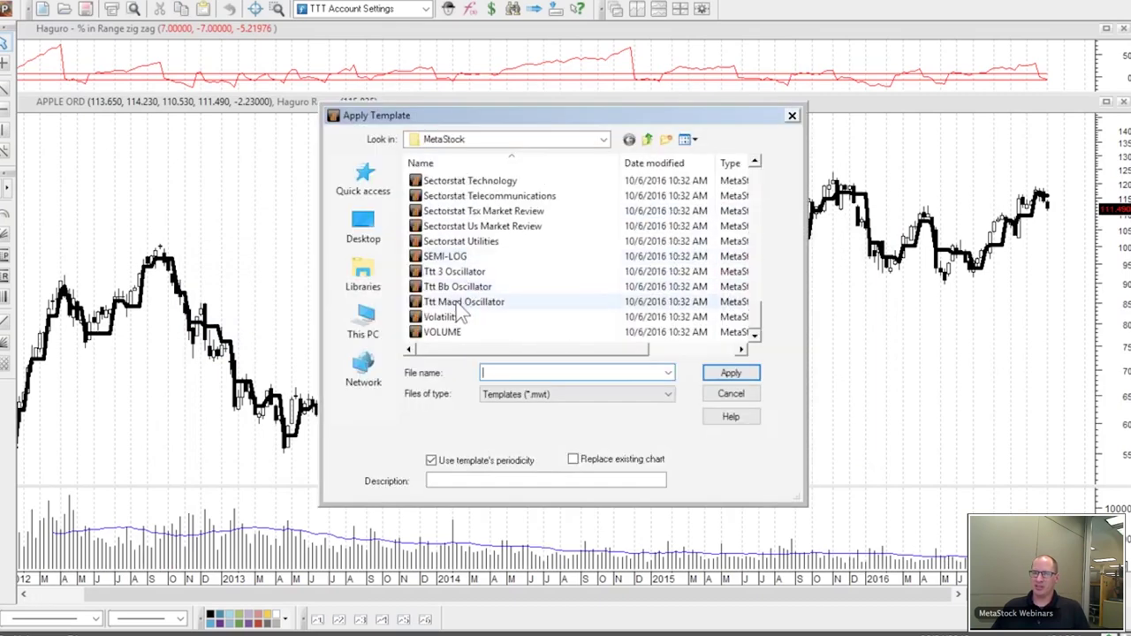
left_click(458, 287)
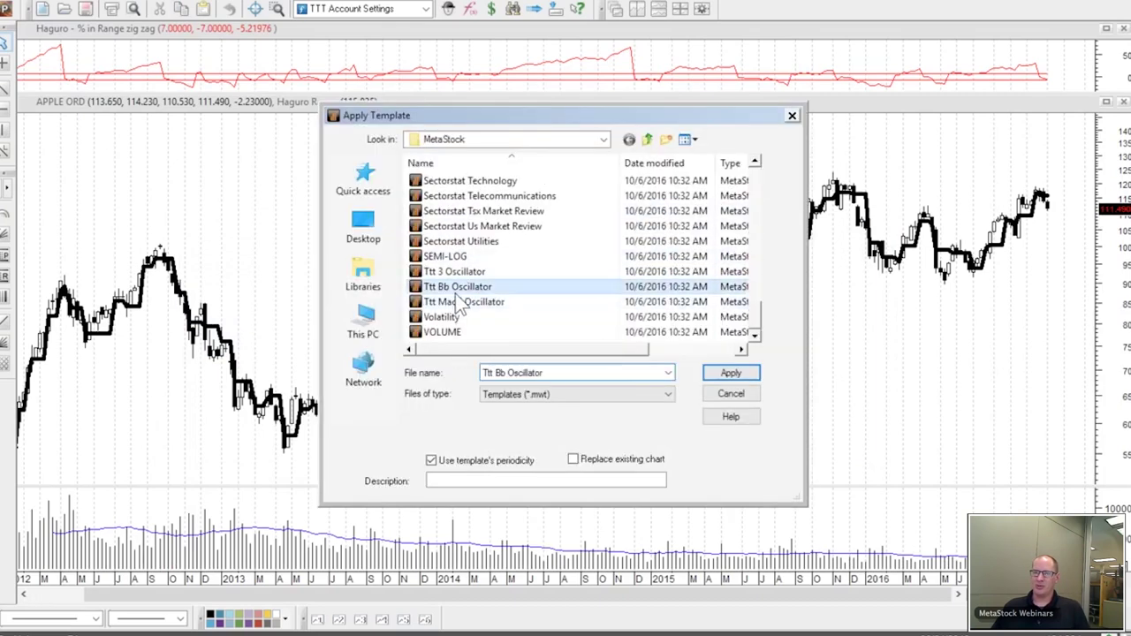
left_click(730, 373)
Step: Open the expert commentary for the Apple chart and inspect the Bollinger Band oscillator at its latest buy and sell signals
right_click(738, 232)
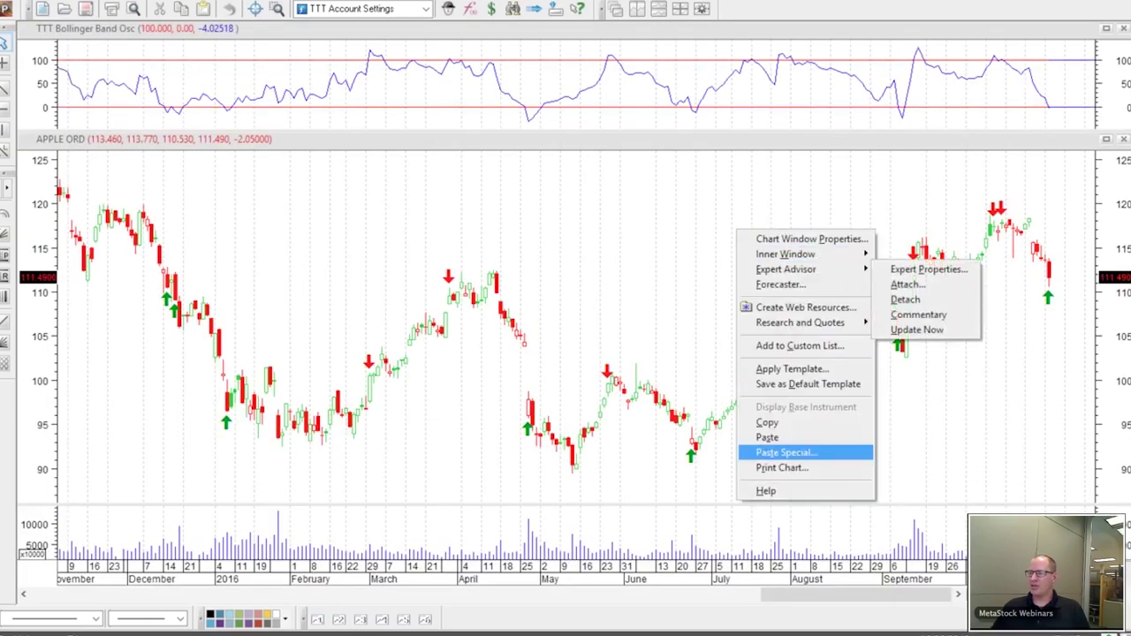
left_click(904, 315)
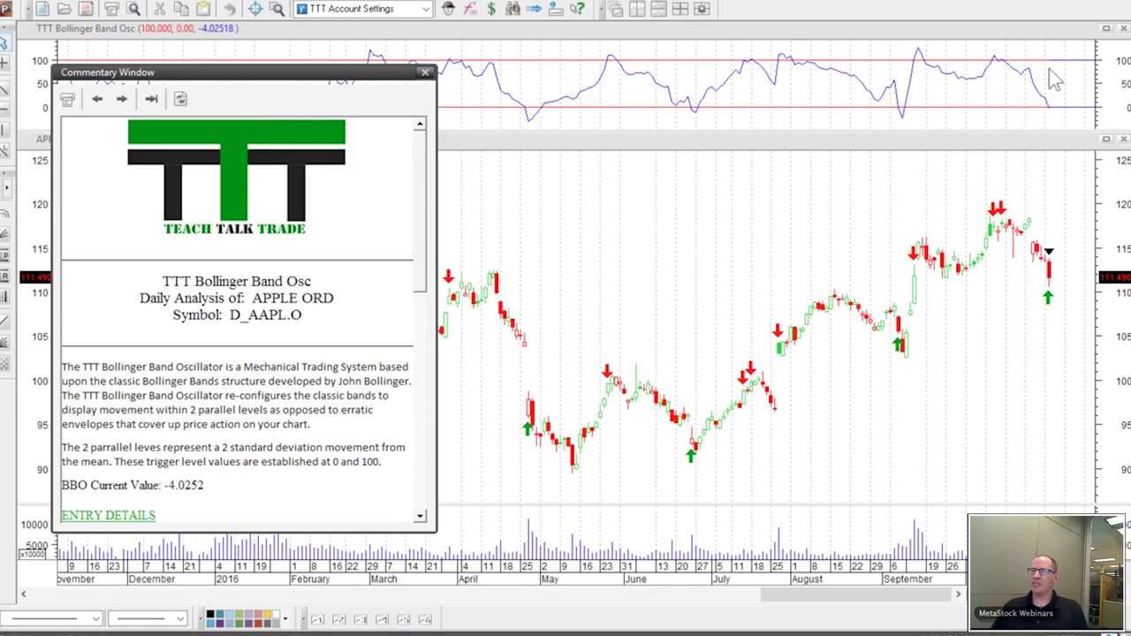
mouse_move(1049, 63)
mouse_move(1053, 113)
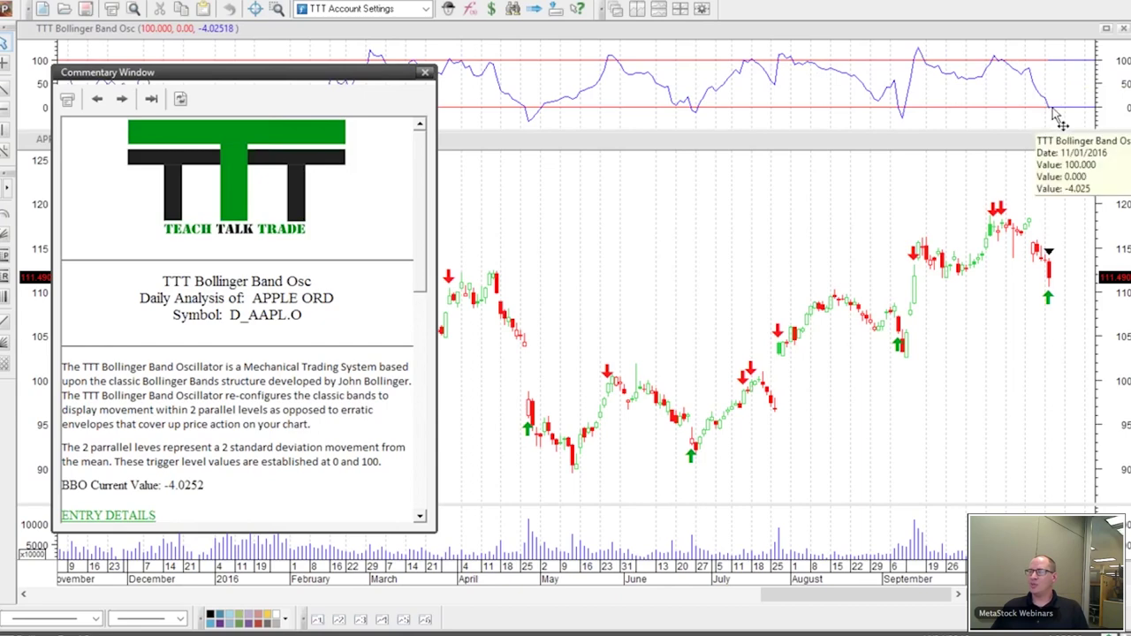
mouse_move(1050, 299)
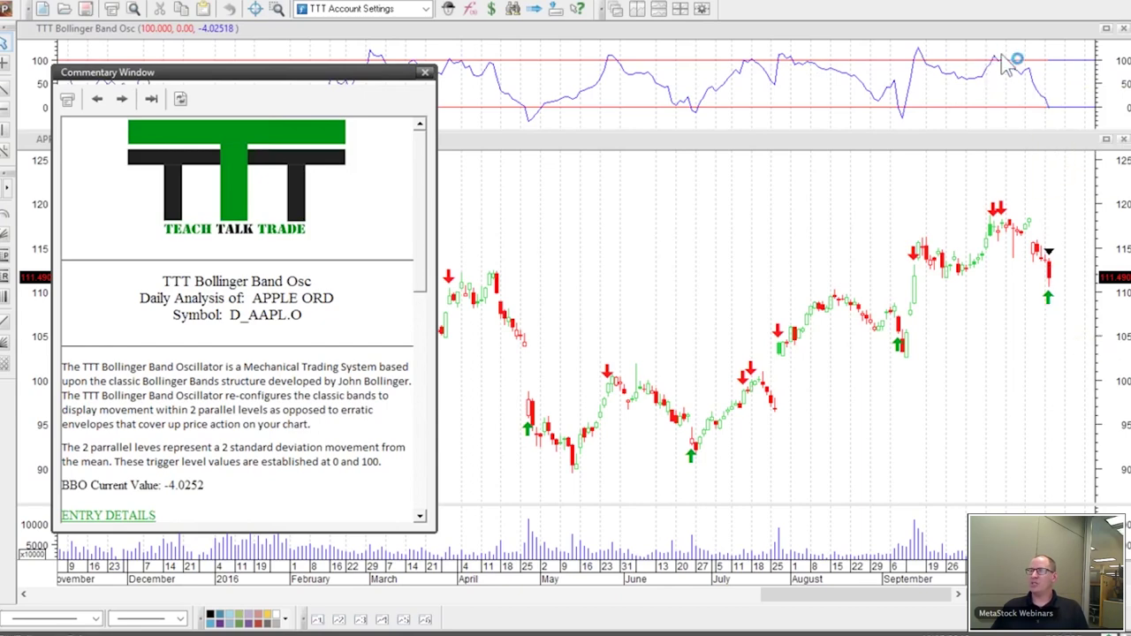
mouse_move(1003, 71)
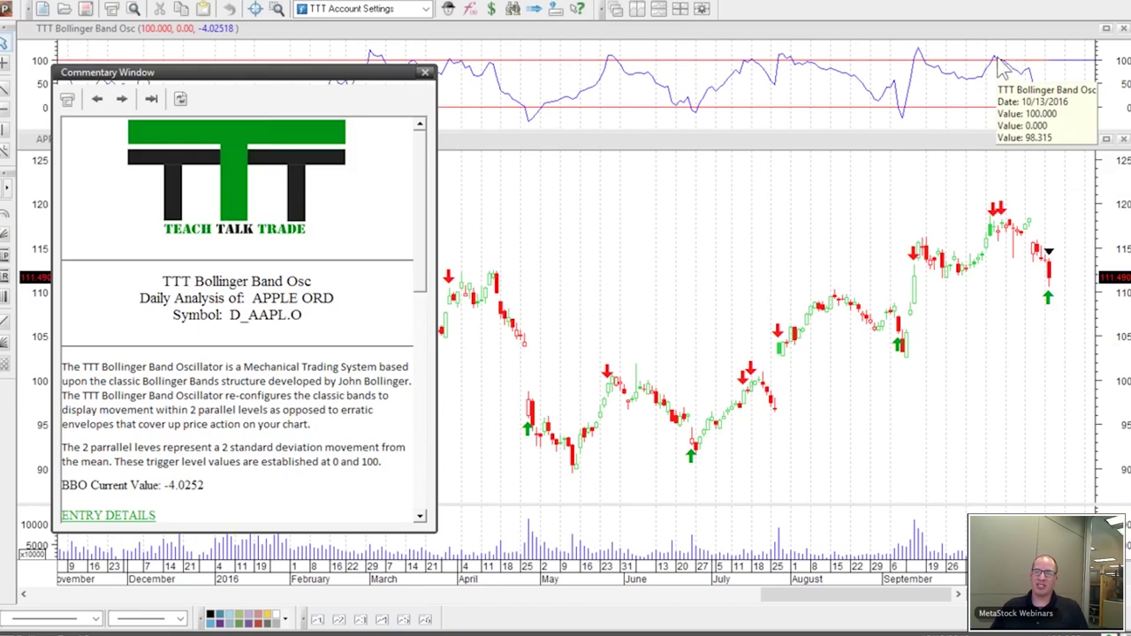
Step: Read through the TTT Bollinger Band Osc commentary, covering the entry details, position size, exit, stop and trend bias
left_click_drag(414, 239, 420, 289)
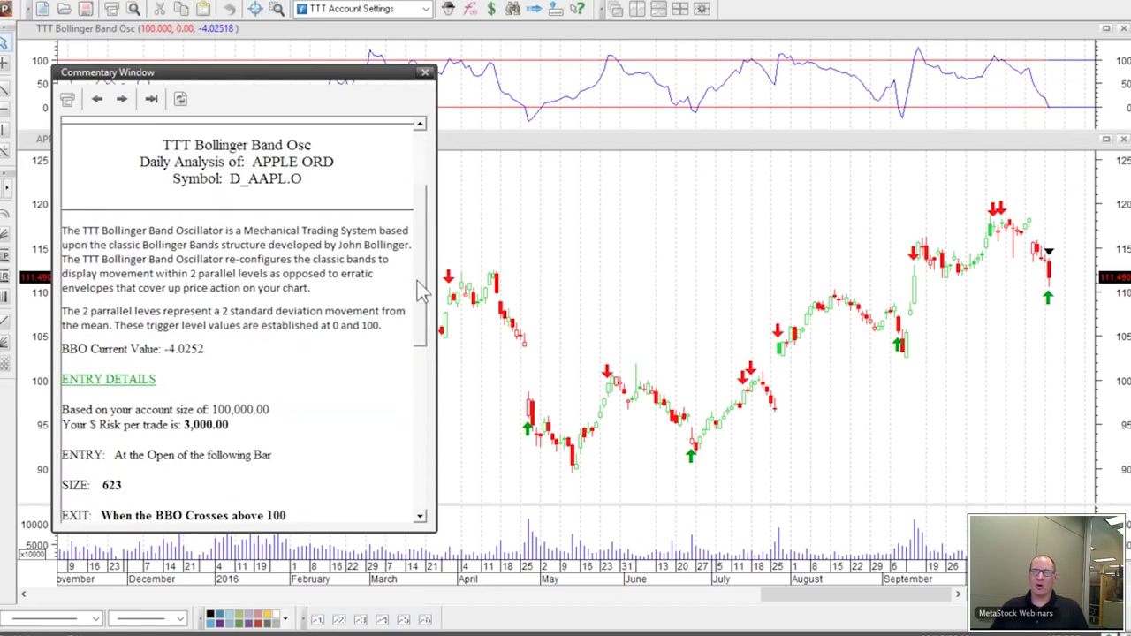
scroll(237, 369, "down", 2)
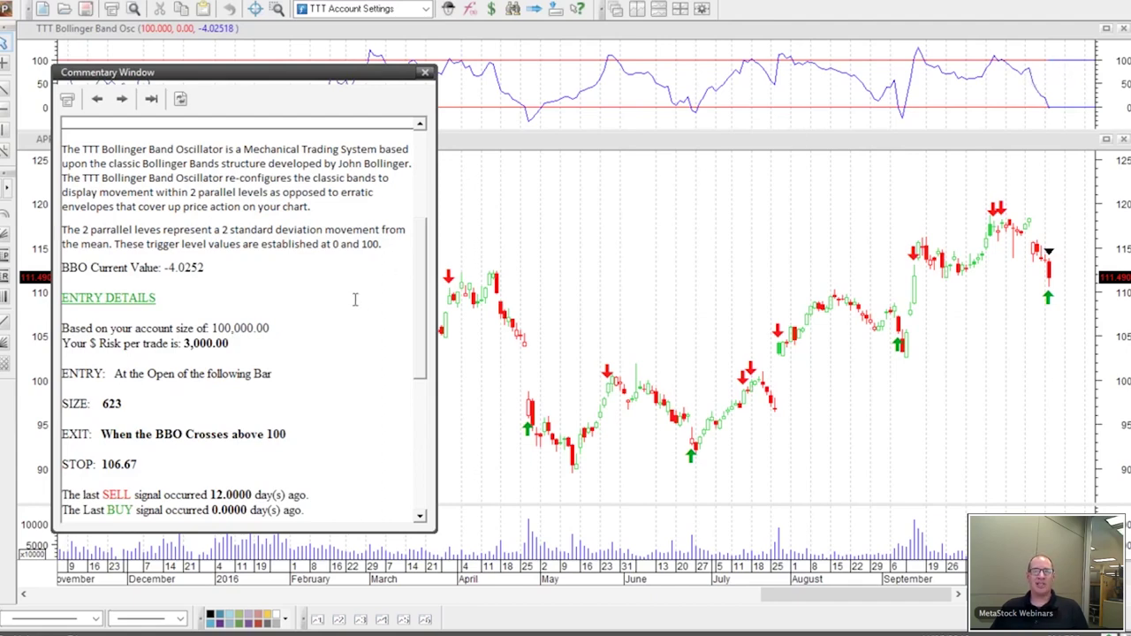
scroll(354, 300, "down", 3)
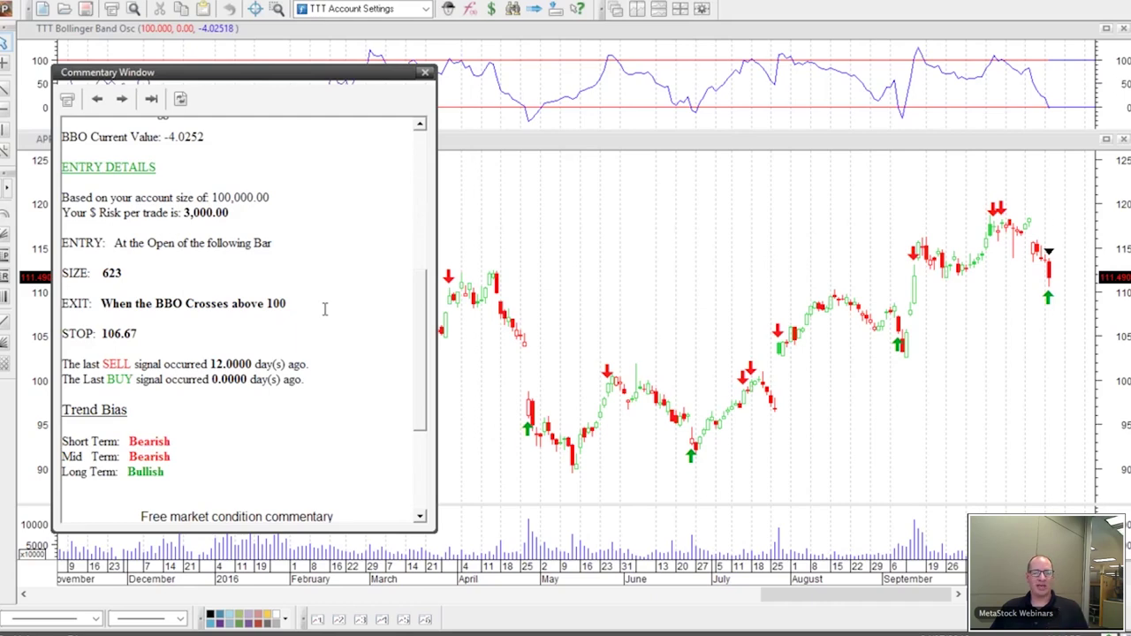
scroll(324, 309, "down", 1)
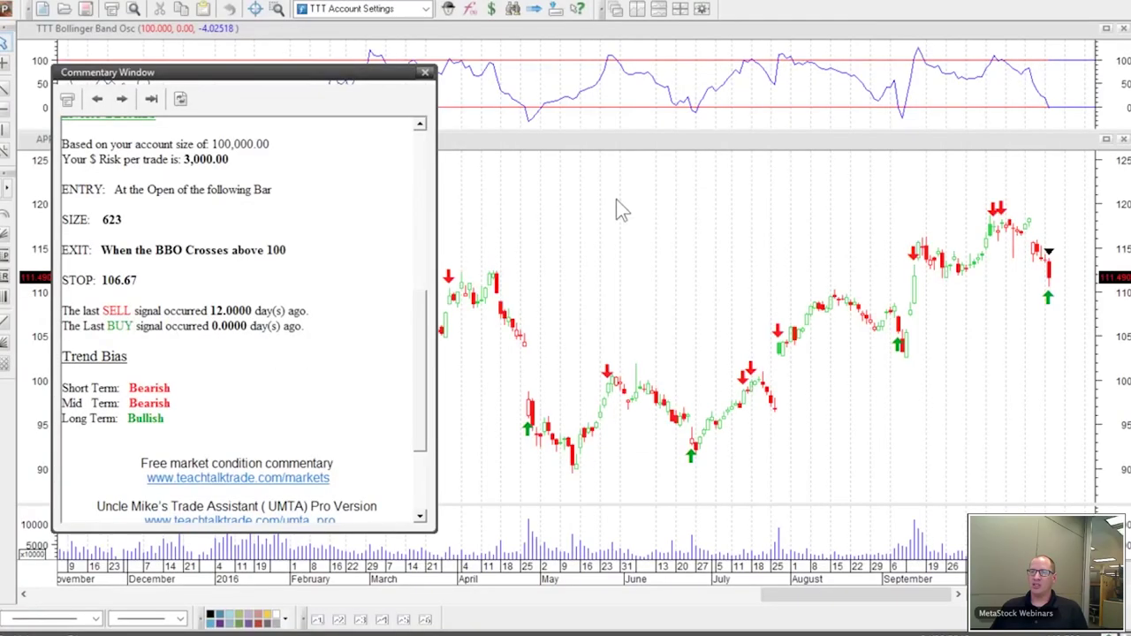
Step: Apply the Ttt Macd Oscillator template to the Apple chart, and close the commentary window
right_click(604, 216)
left_click(658, 354)
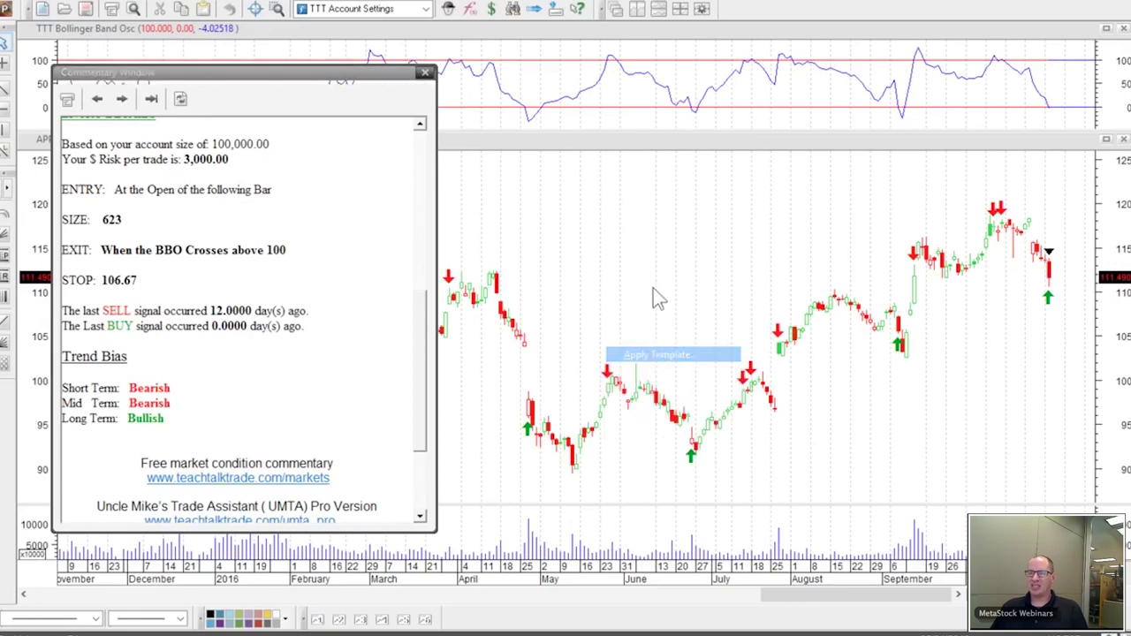
scroll(541, 287, "down", 5)
scroll(540, 285, "down", 4)
scroll(539, 286, "up", 2)
scroll(540, 286, "down", 2)
scroll(497, 304, "down", 6)
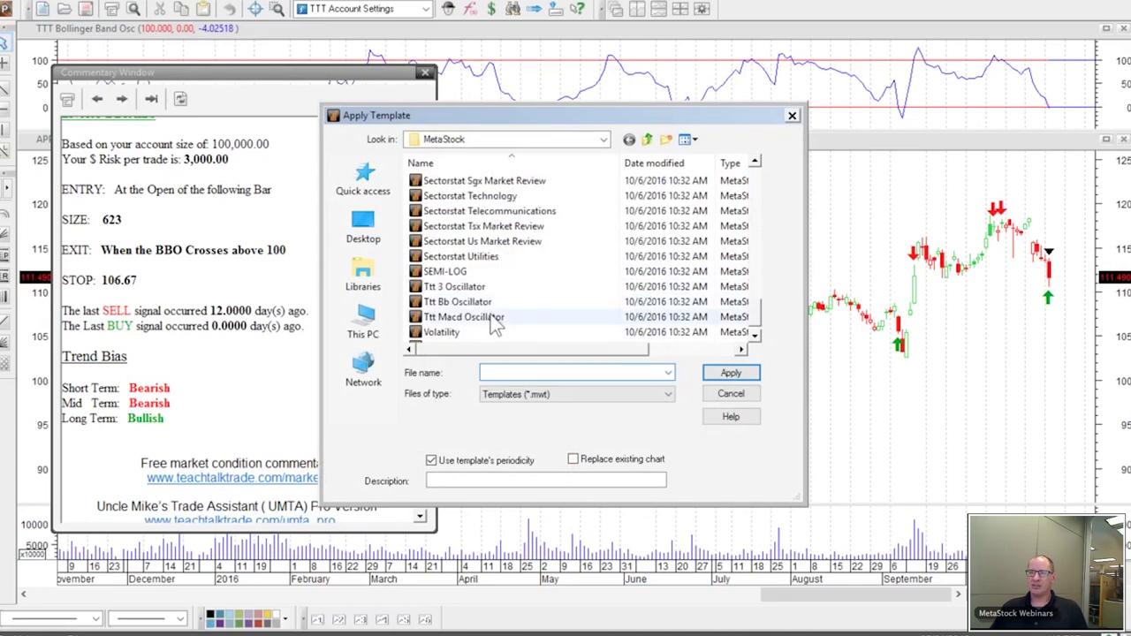
left_click(496, 324)
double_click(497, 323)
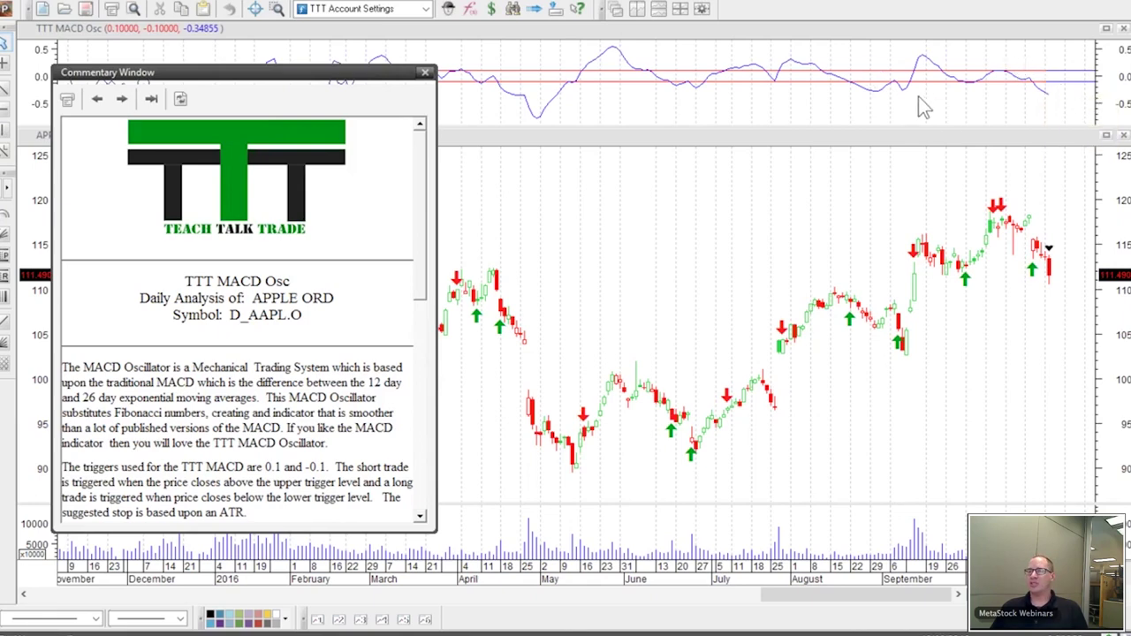
mouse_move(907, 251)
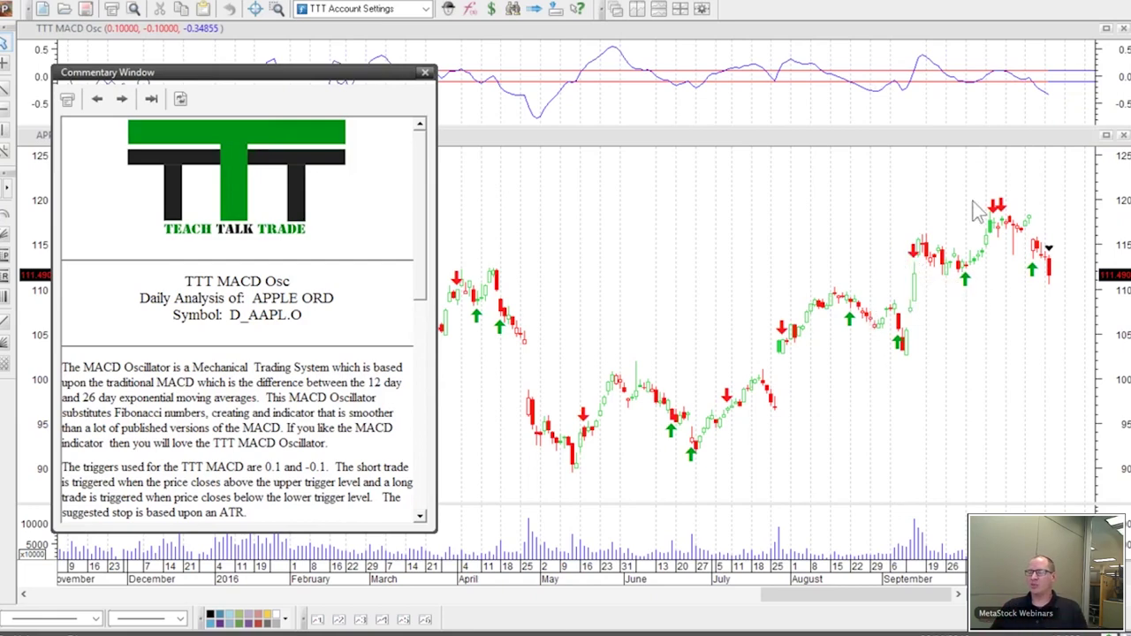
left_click(424, 73)
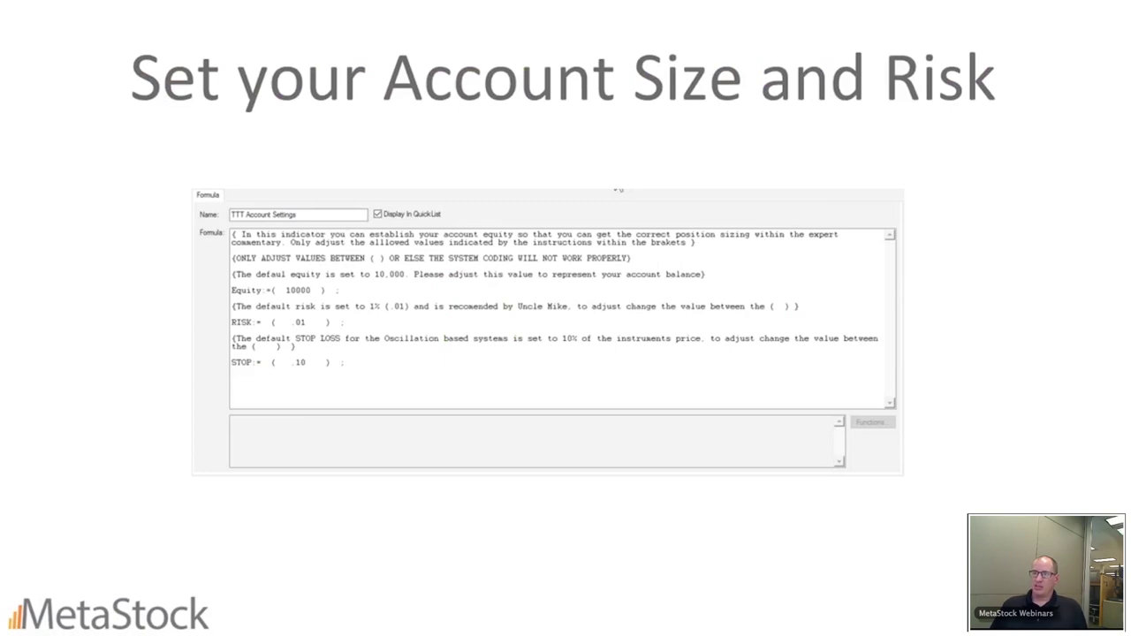
key("Right")
key("Right")
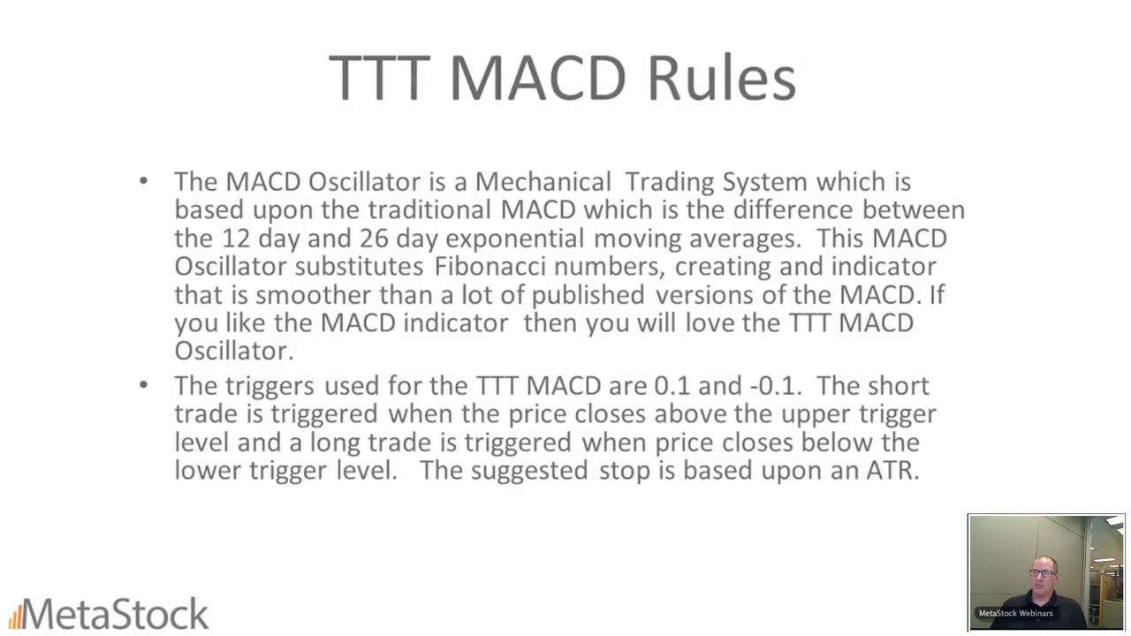
key("Right")
key("Right")
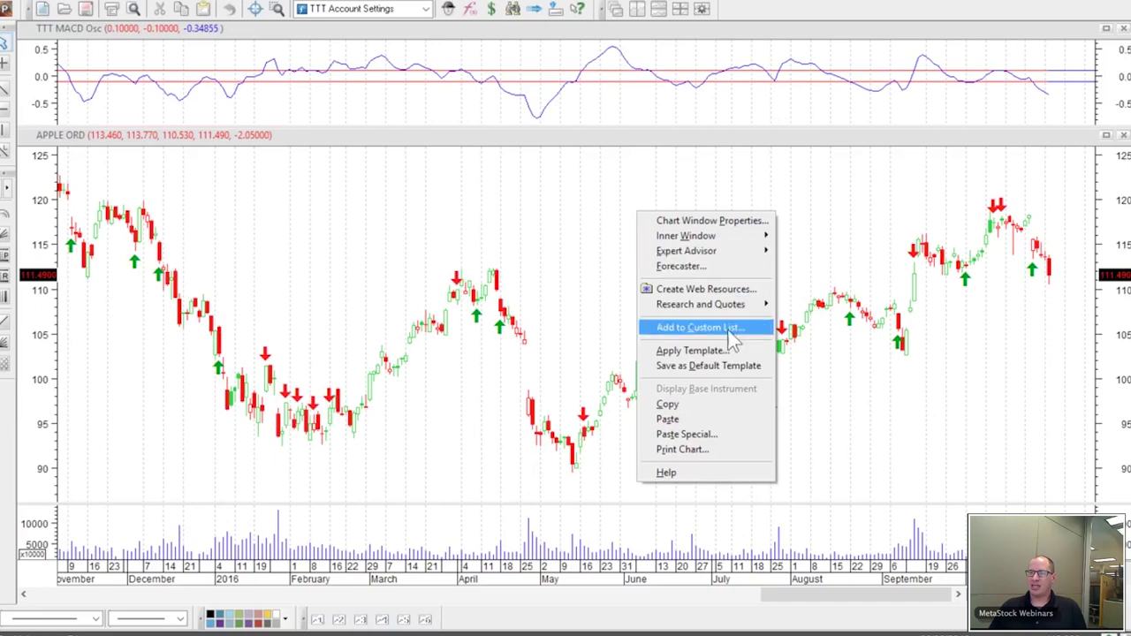
Step: Apply the Pivots Weekly template to the Apple chart and show the most recent months in detail
left_click(689, 350)
left_click(496, 244)
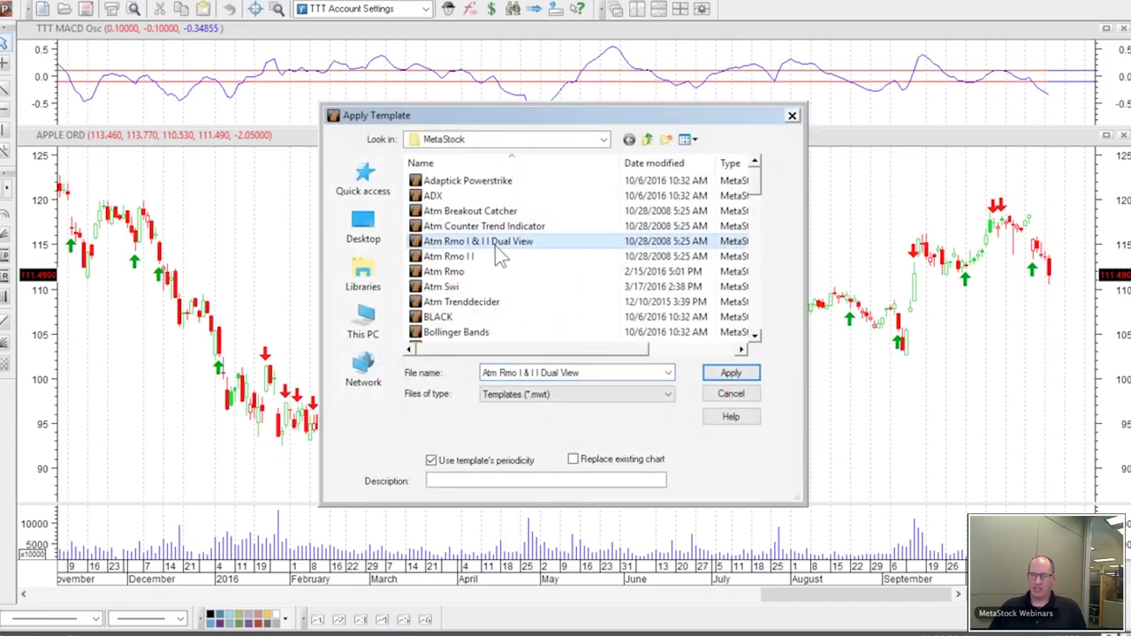
scroll(496, 251, "down", 10)
left_click(448, 180)
left_click(453, 195)
left_click(733, 372)
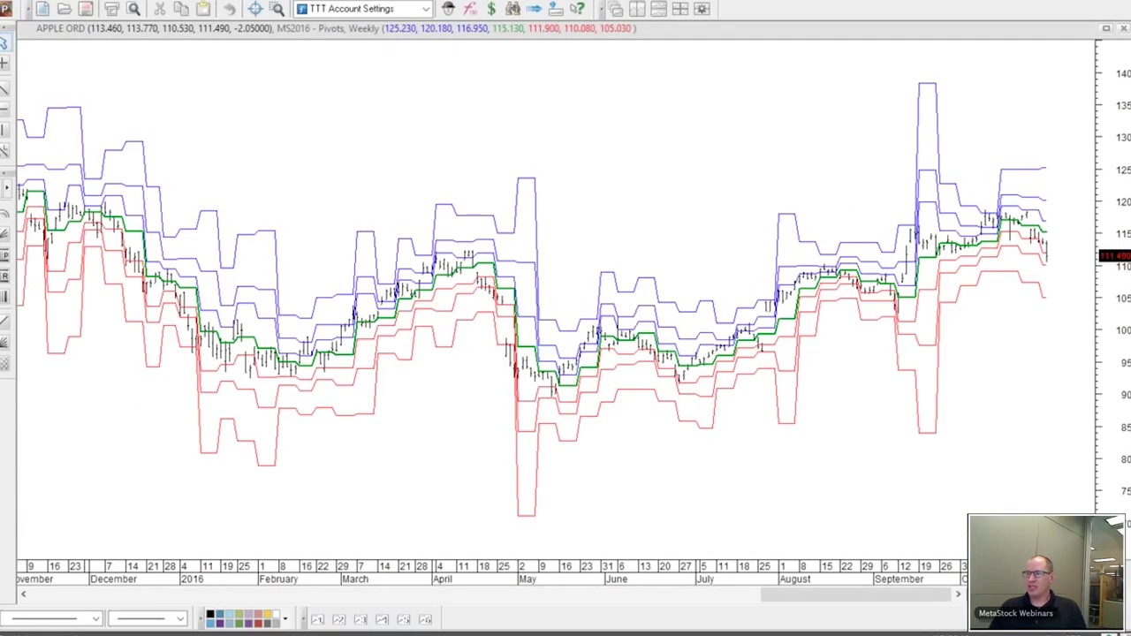
scroll(843, 318, "up", 5)
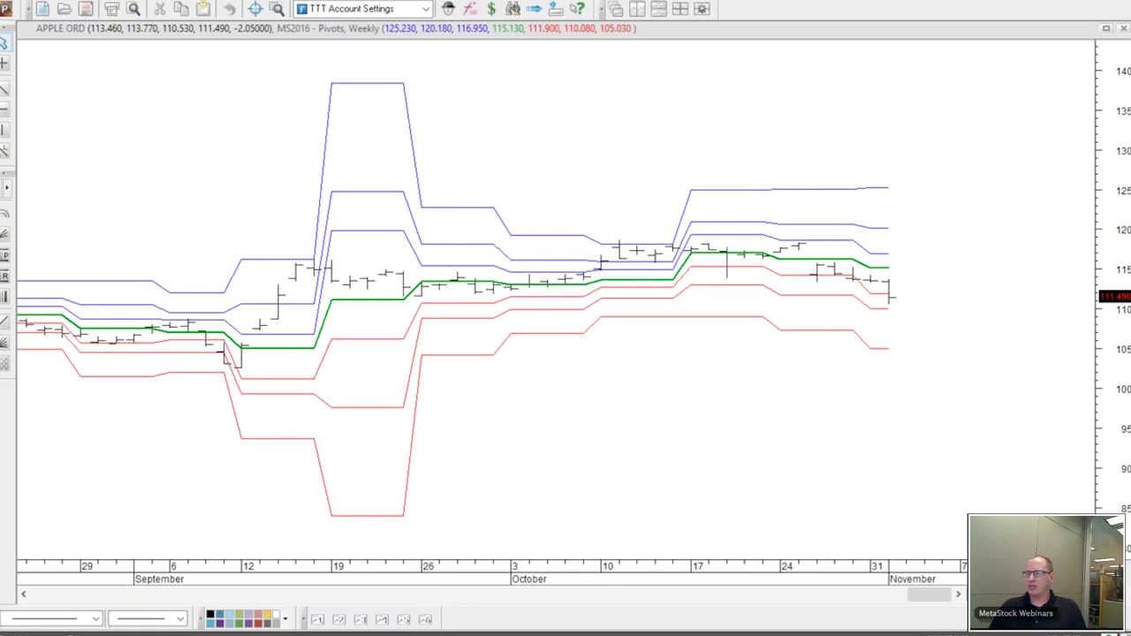
Step: Apply the Pivots Daily template to the Apple chart
right_click(599, 421)
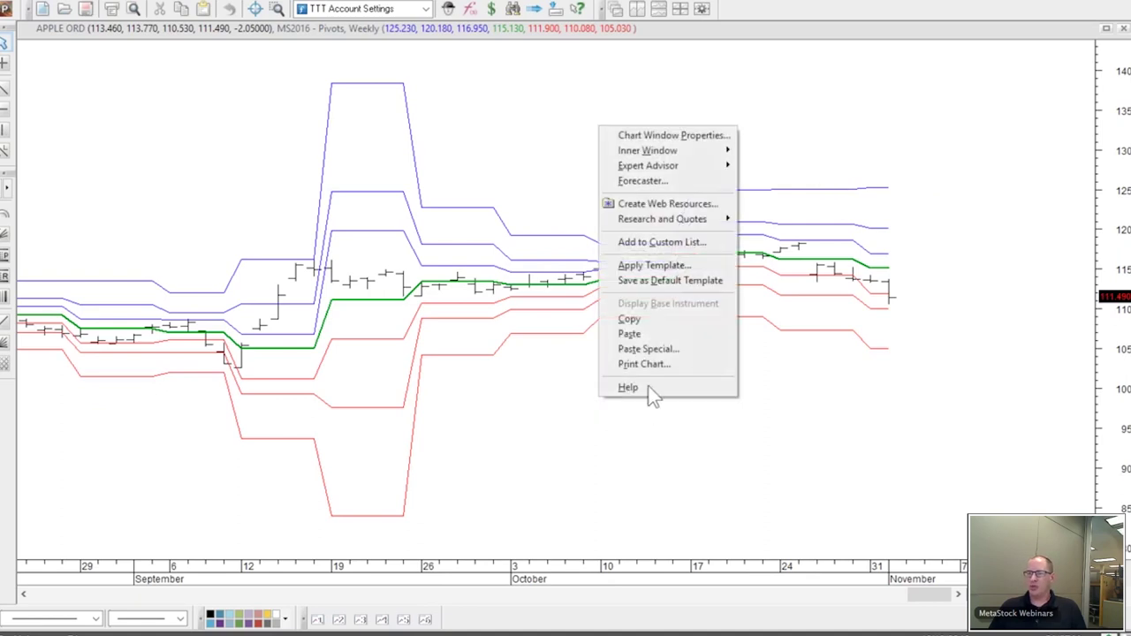
left_click(642, 266)
left_click(456, 280)
scroll(457, 283, "down", 1)
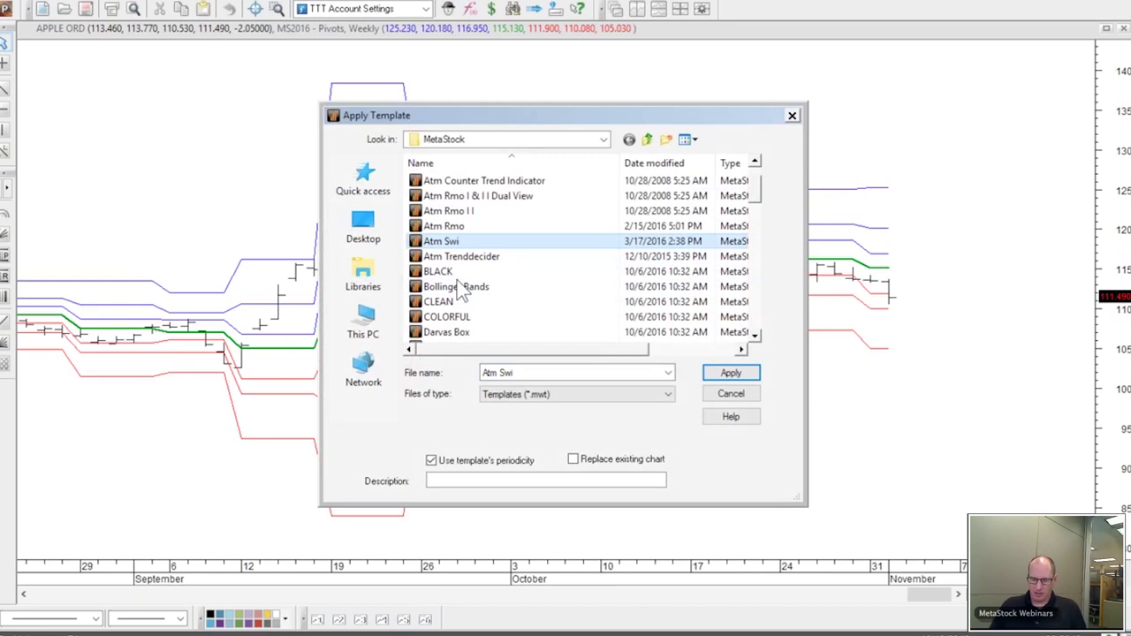
scroll(455, 265, "down", 10)
left_click(445, 181)
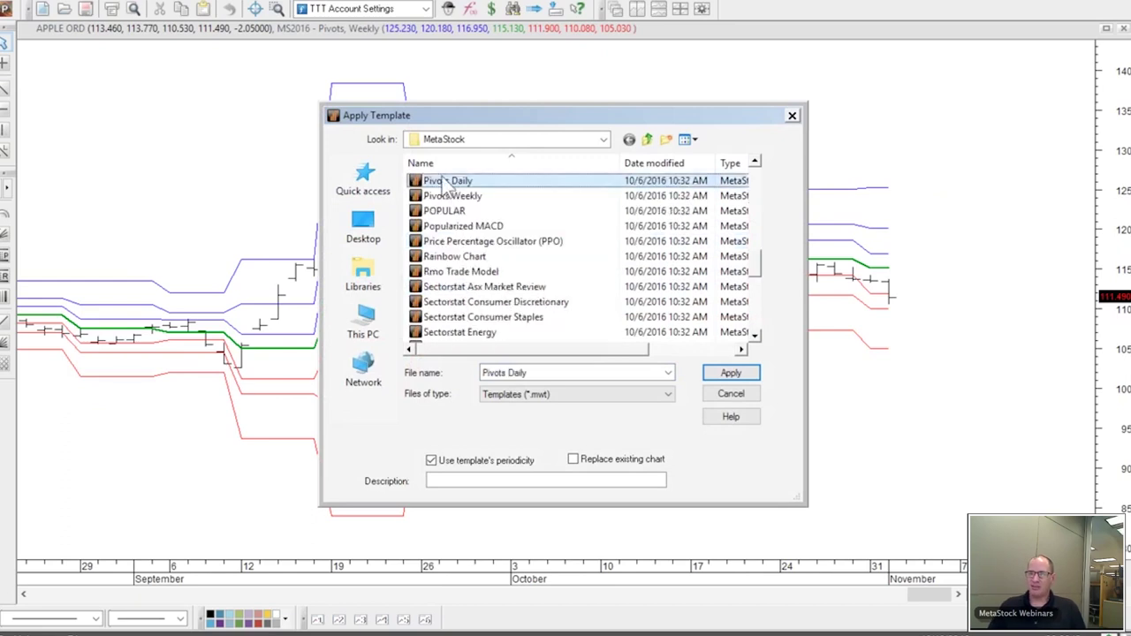
double_click(444, 182)
left_click(634, 349)
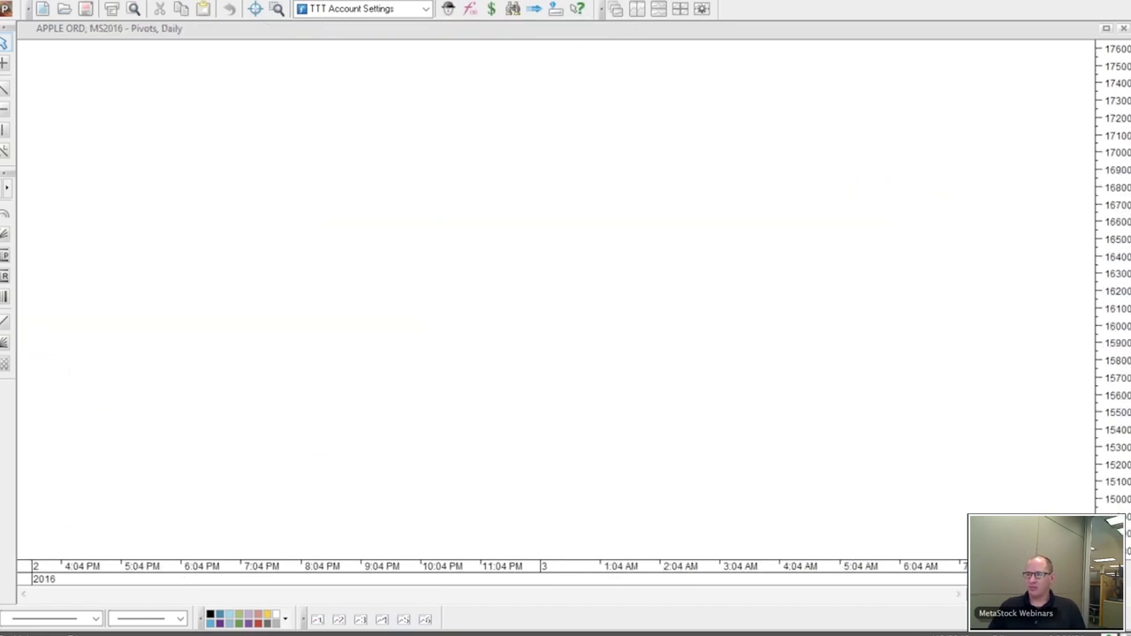
Step: Set the Pivots Daily chart's periodicity to Daily, and close that chart after viewing it
left_click(1070, 633)
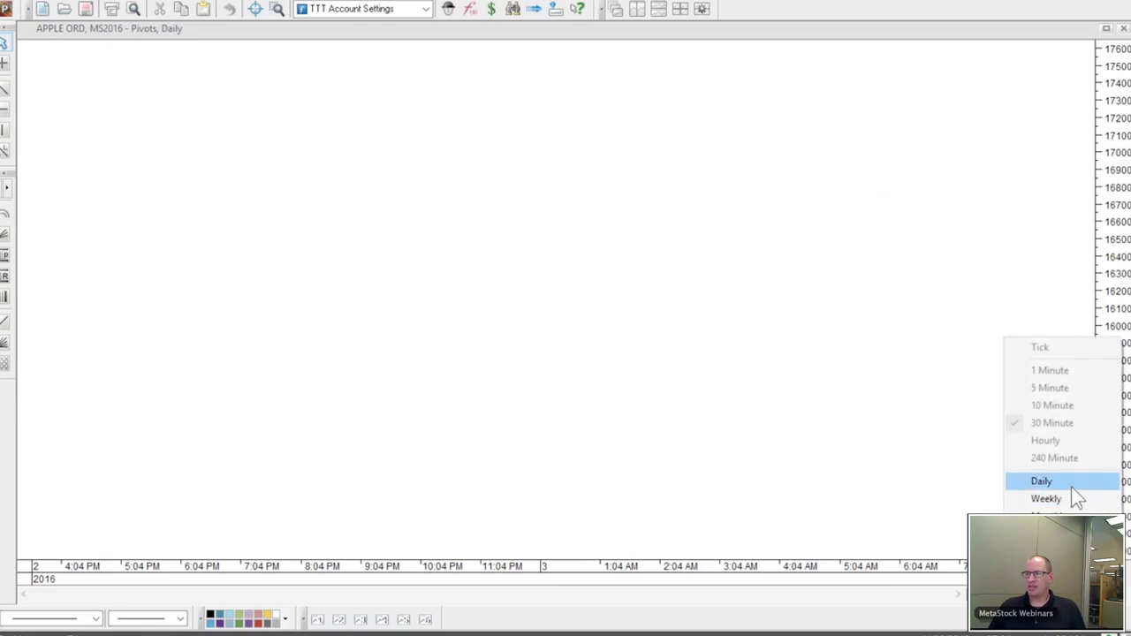
left_click(1070, 487)
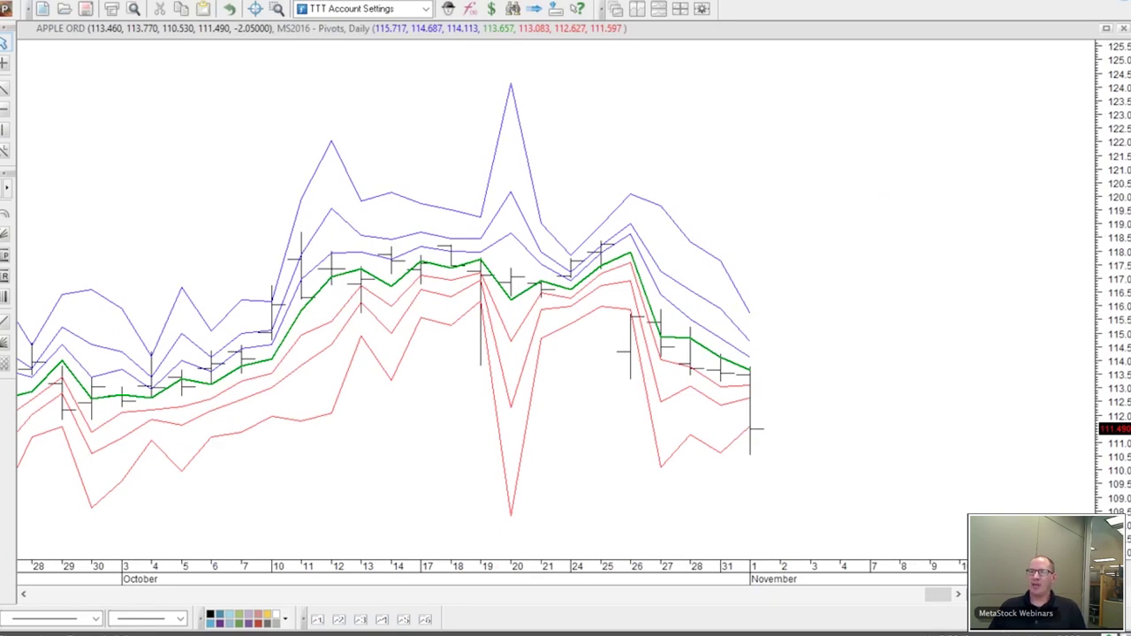
left_click(1122, 28)
left_click(570, 348)
Step: Apply the MACD Histogram template to the Apple chart
right_click(512, 112)
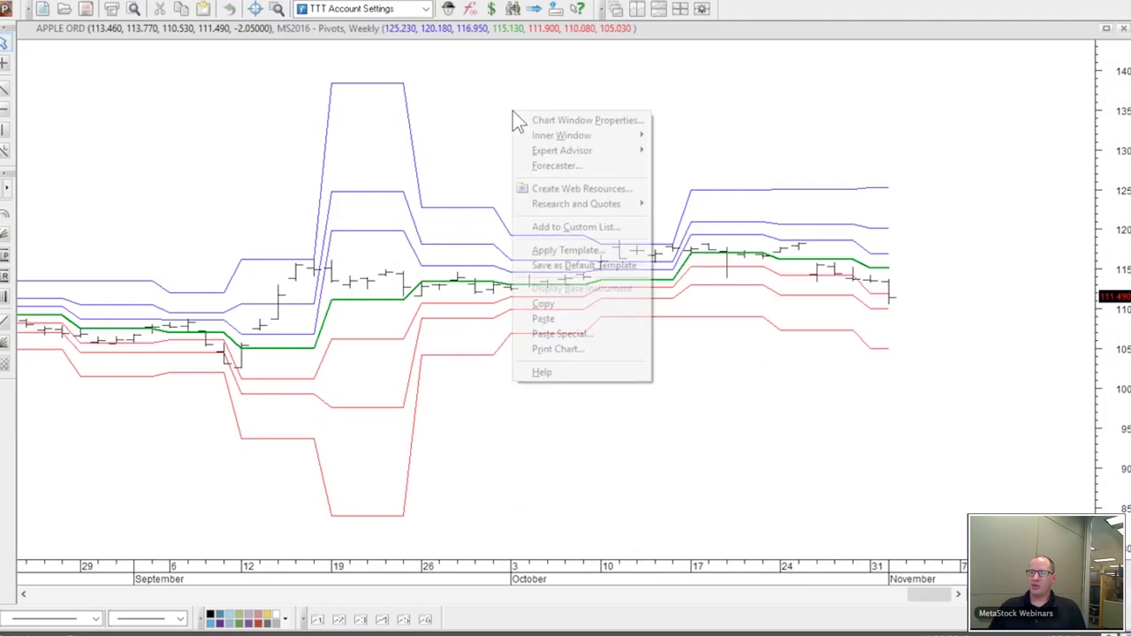
left_click(562, 250)
scroll(510, 263, "down", 6)
scroll(511, 263, "down", 1)
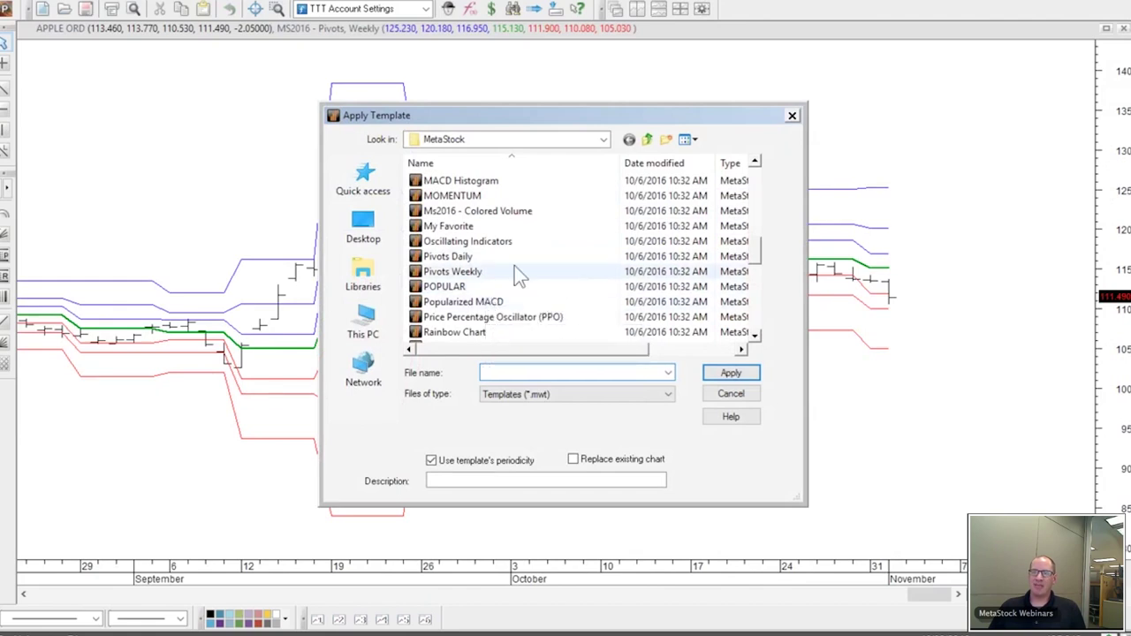
scroll(504, 251, "down", 2)
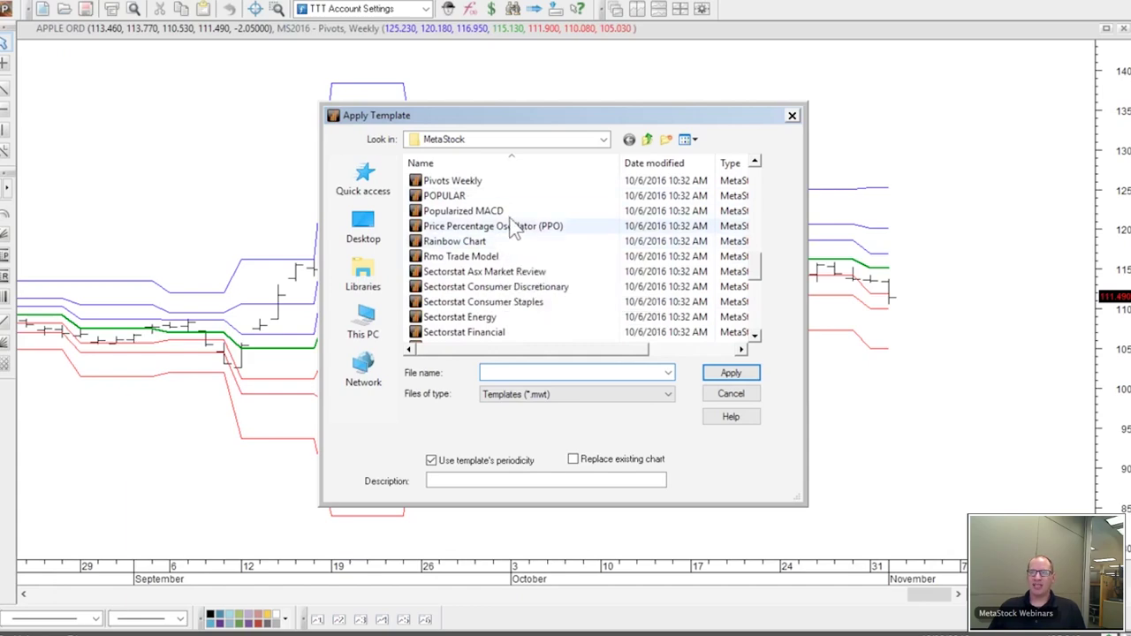
scroll(509, 216, "up", 2)
double_click(460, 181)
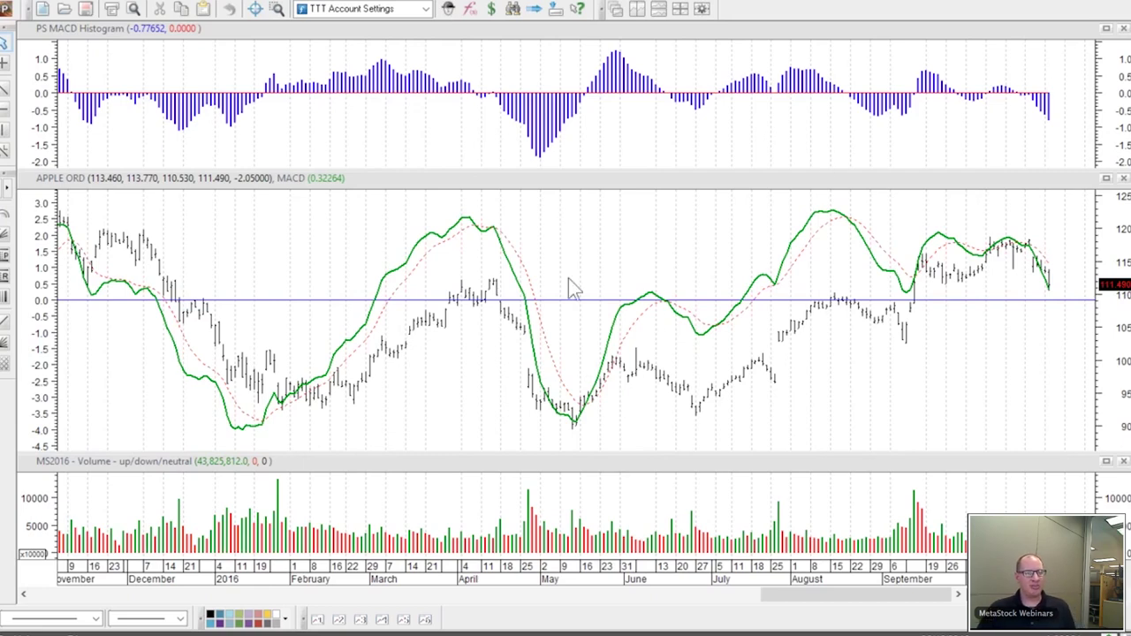
Step: Switch to the presentation slide listing the 7 New Templates
right_click(635, 237)
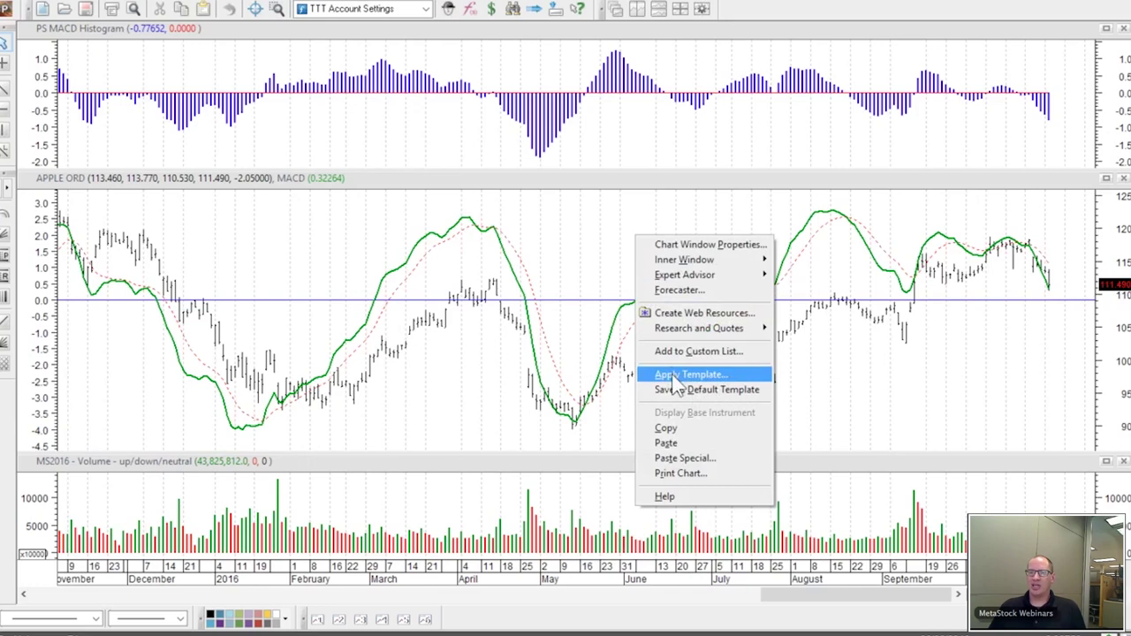
left_click(560, 242)
key("alt+Tab")
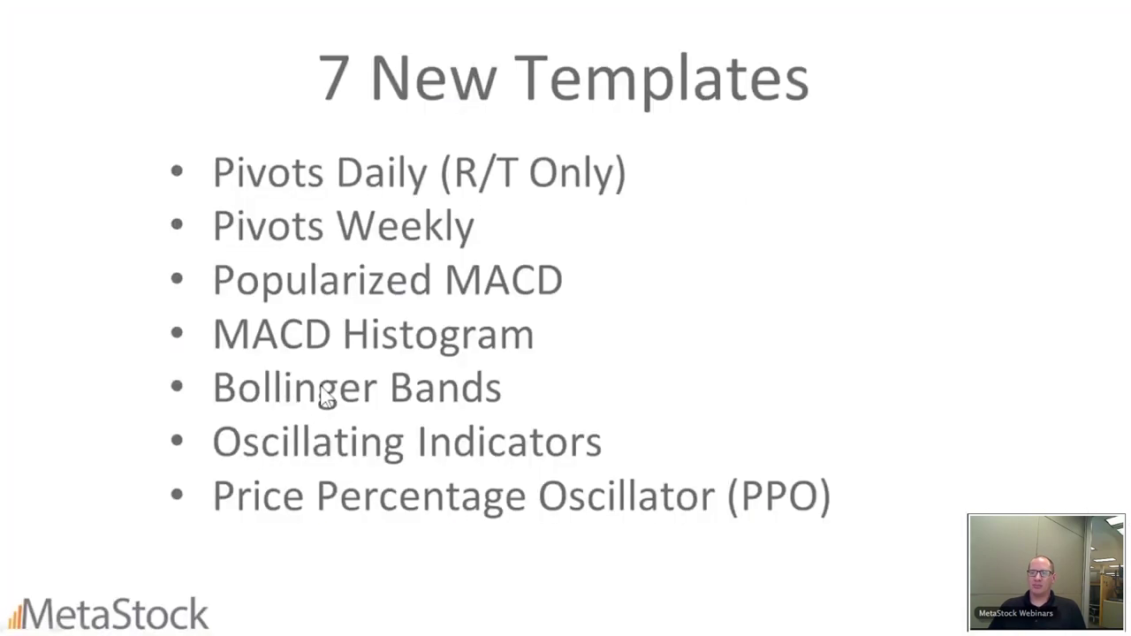